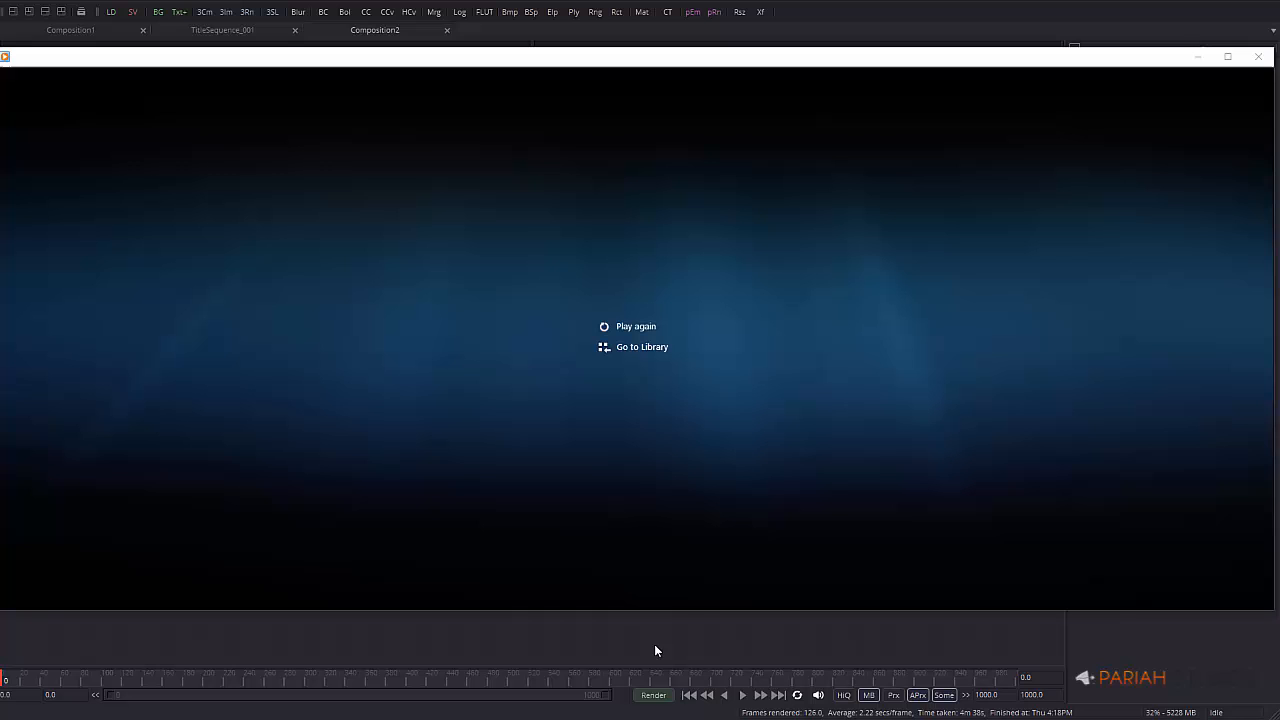
Play and pause the Titles_render_main preview of the FUSION 8 title, then close the player
{"action": "mouse_move", "coordinate": [664, 445]}
{"action": "left_click", "coordinate": [633, 592]}
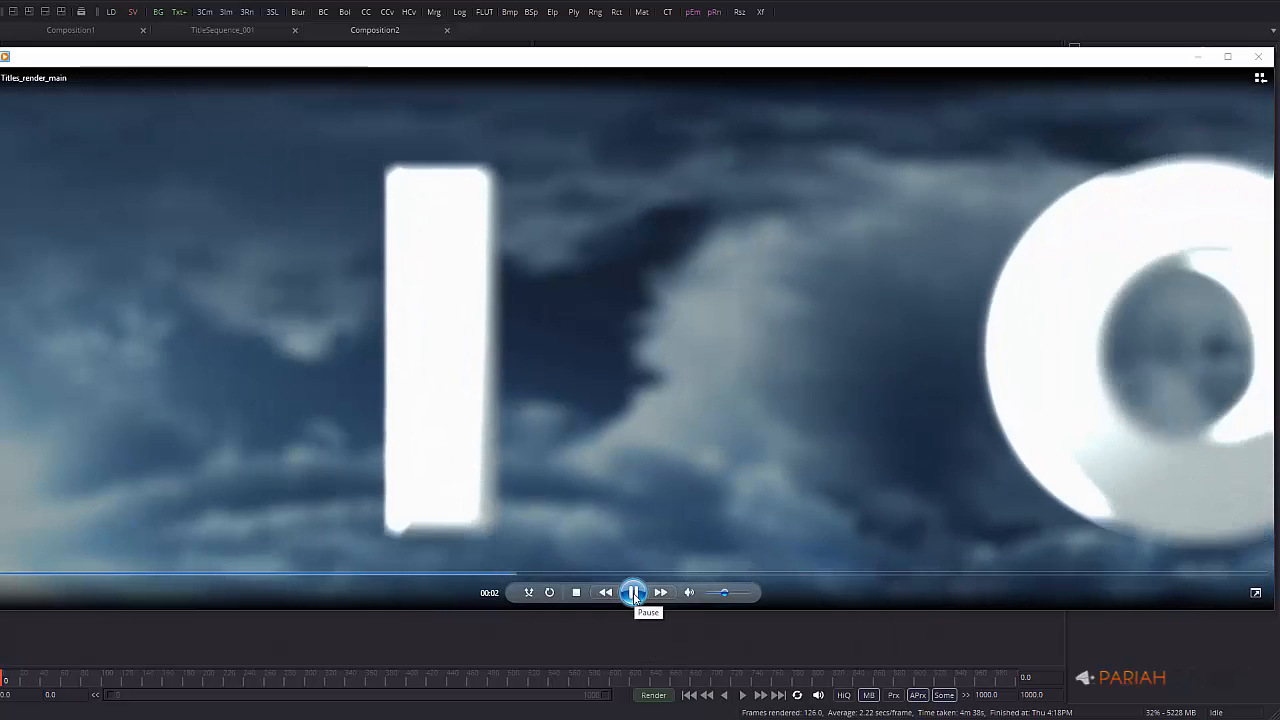
{"action": "left_click", "coordinate": [635, 593]}
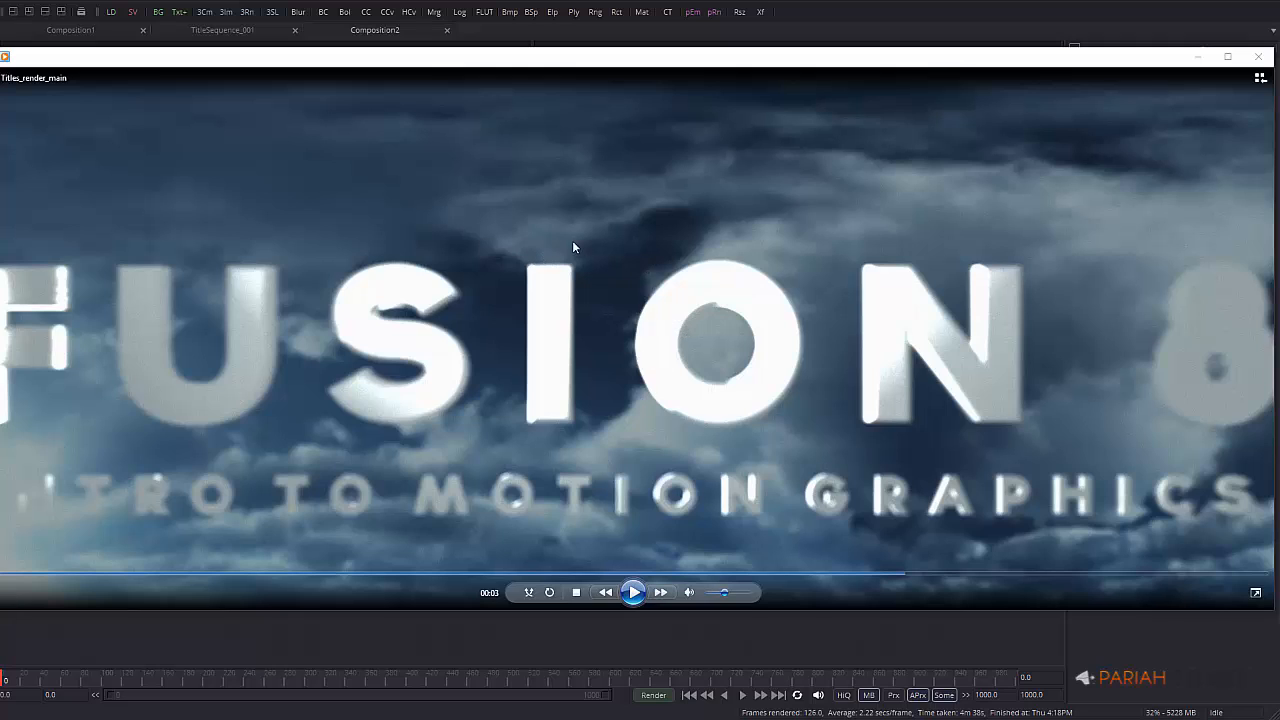
{"action": "left_click", "coordinate": [1259, 58]}
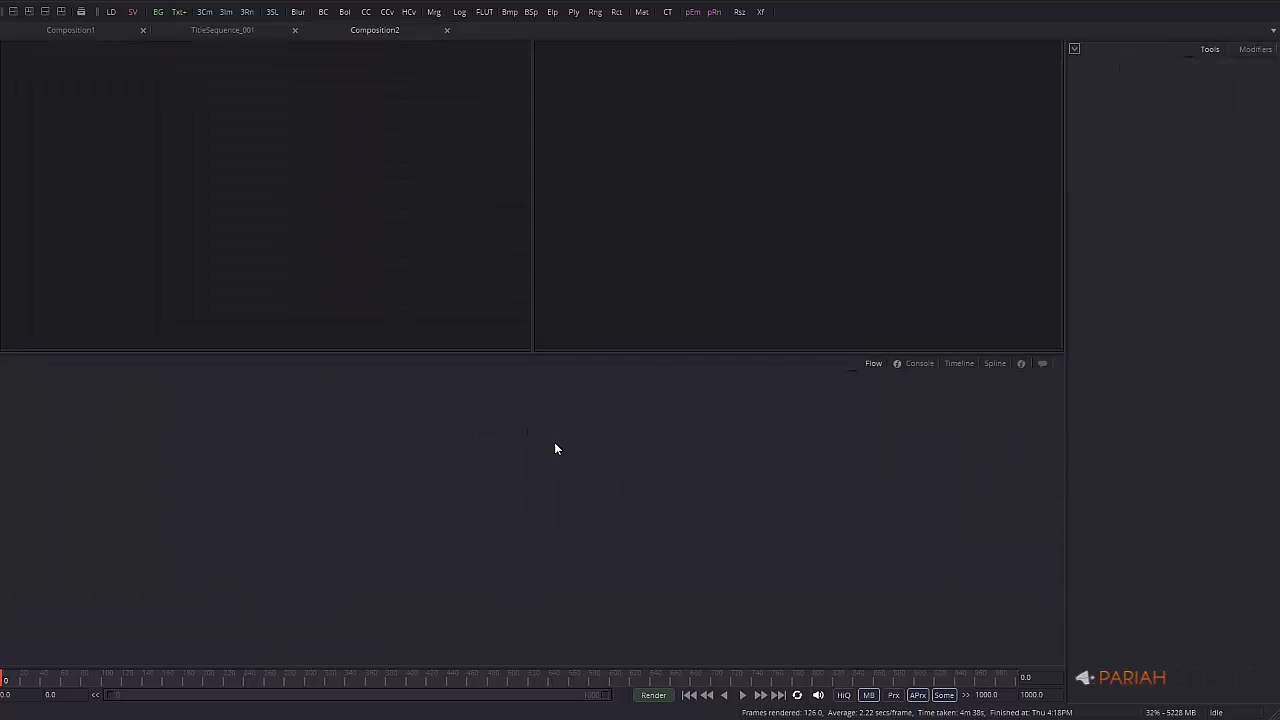
Add a Text 3D node from the 3D tools to the flow and shift it left
{"action": "right_click", "coordinate": [458, 465]}
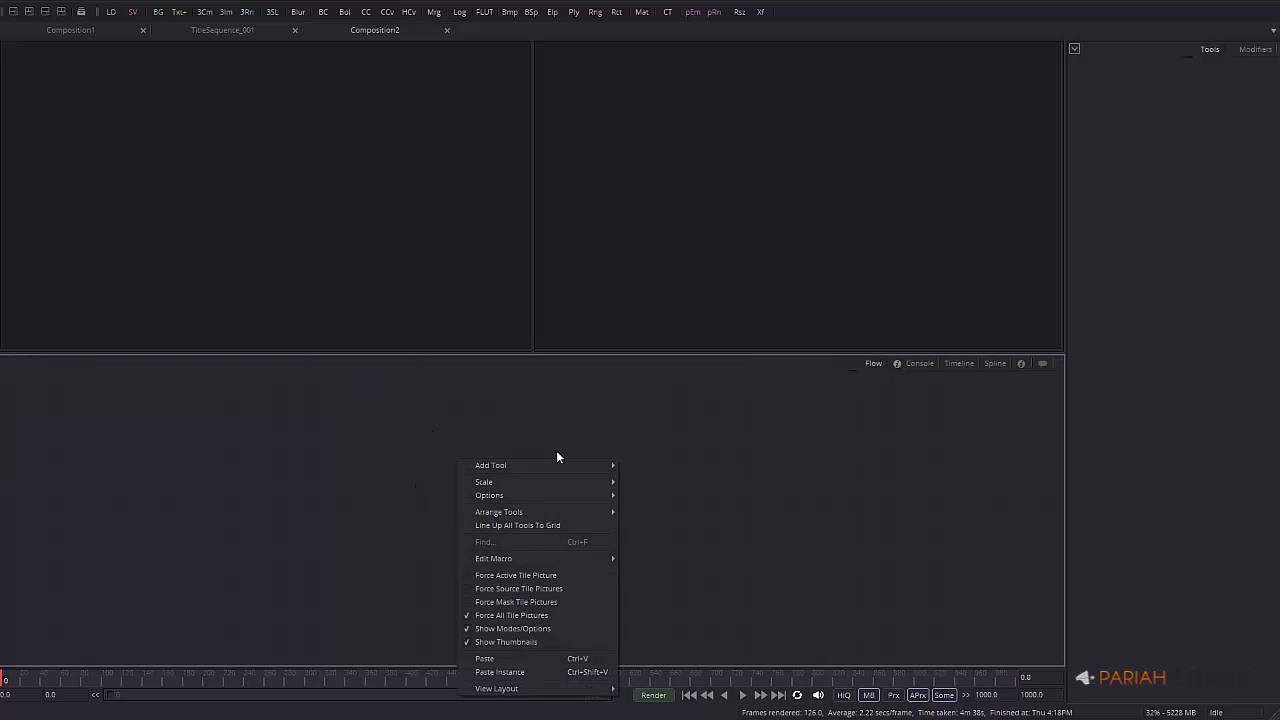
{"action": "mouse_move", "coordinate": [562, 465]}
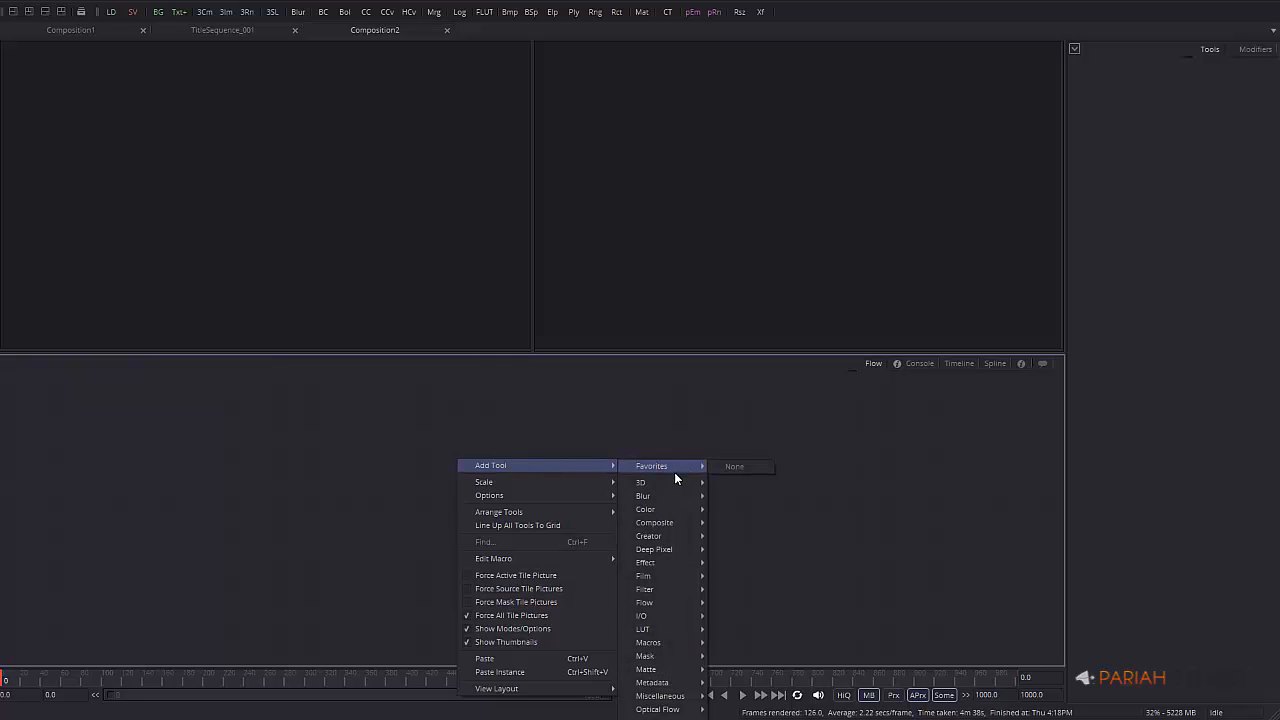
{"action": "mouse_move", "coordinate": [672, 484]}
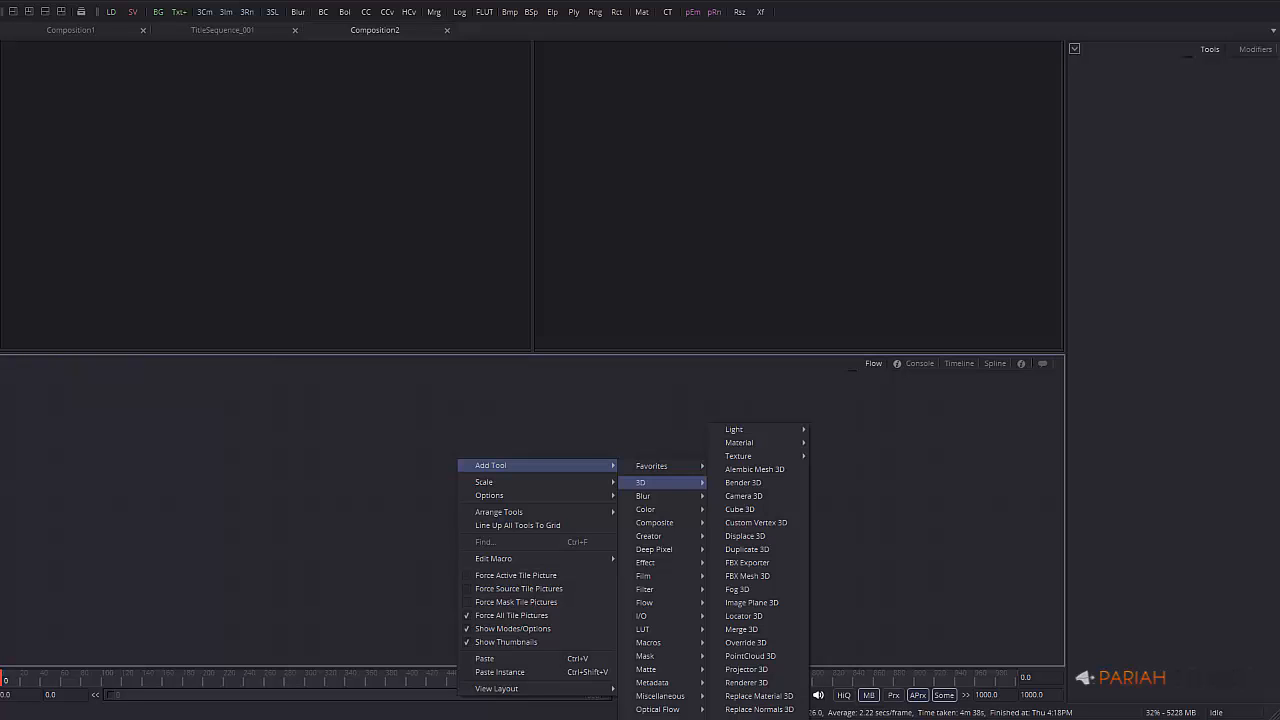
{"action": "left_click", "coordinate": [745, 719]}
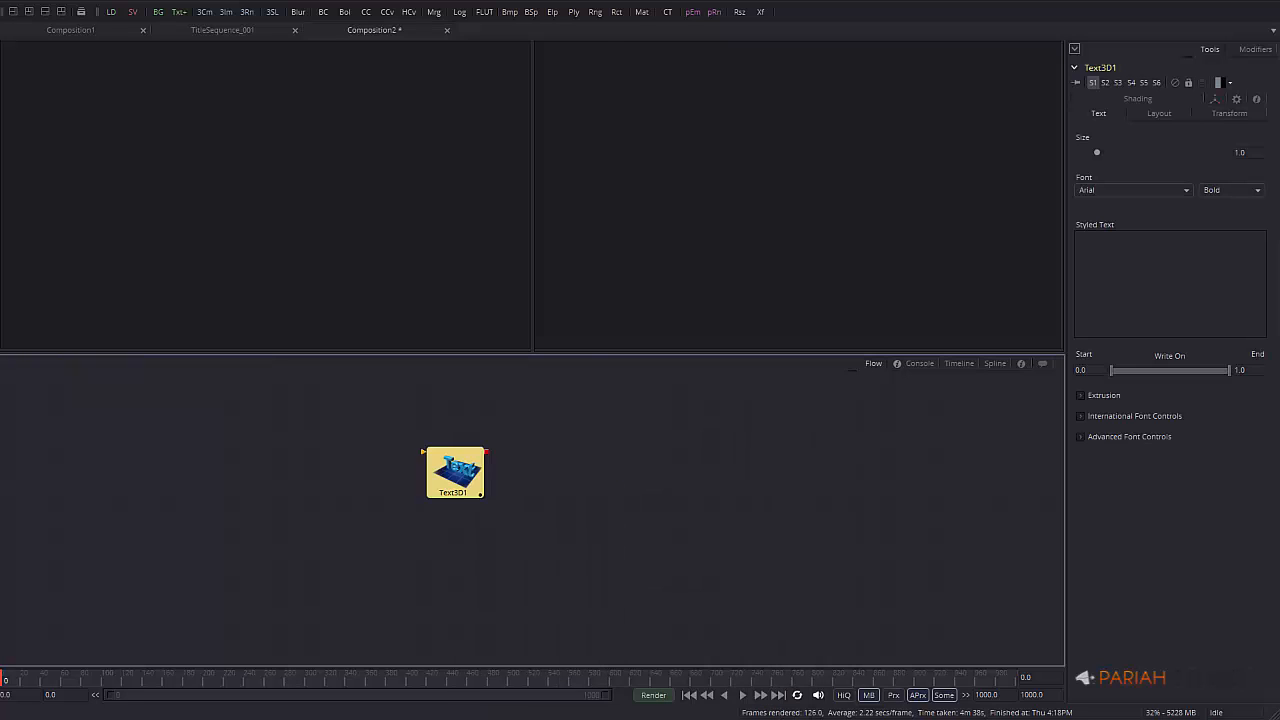
{"action": "left_click_drag", "start_coordinate": [452, 476], "coordinate": [415, 471]}
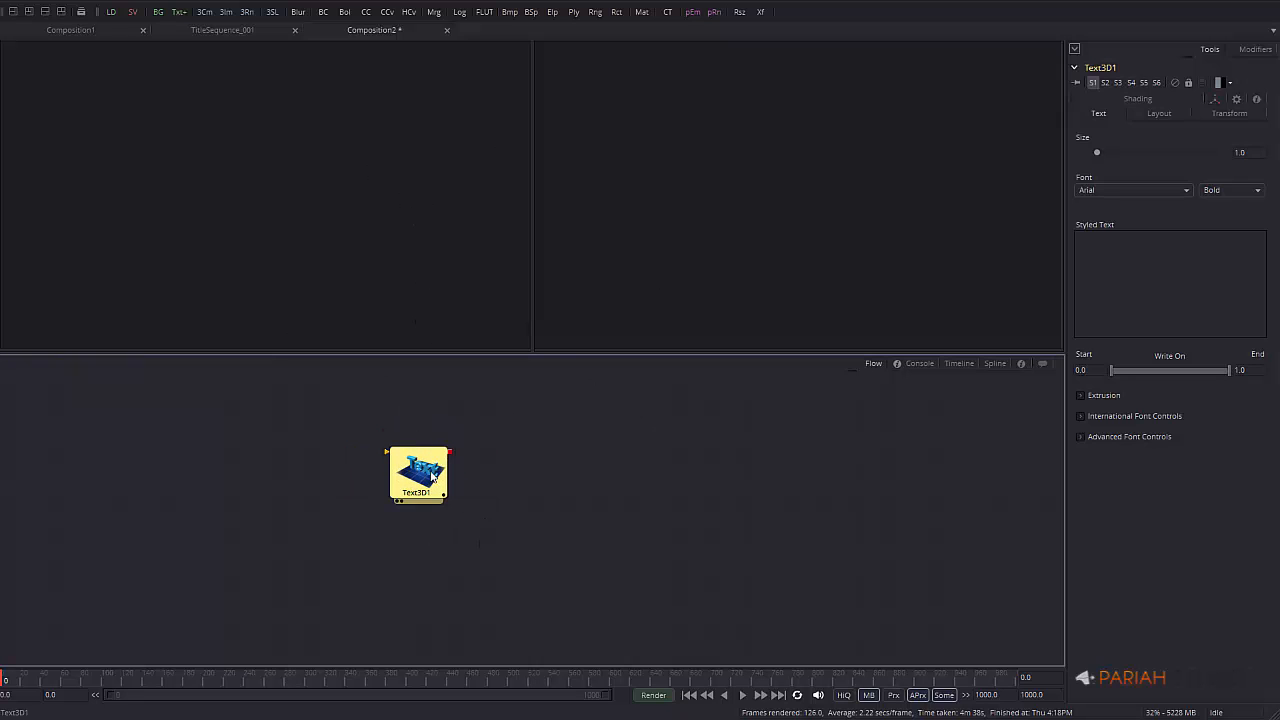
{"action": "left_click_drag", "start_coordinate": [422, 468], "coordinate": [378, 472]}
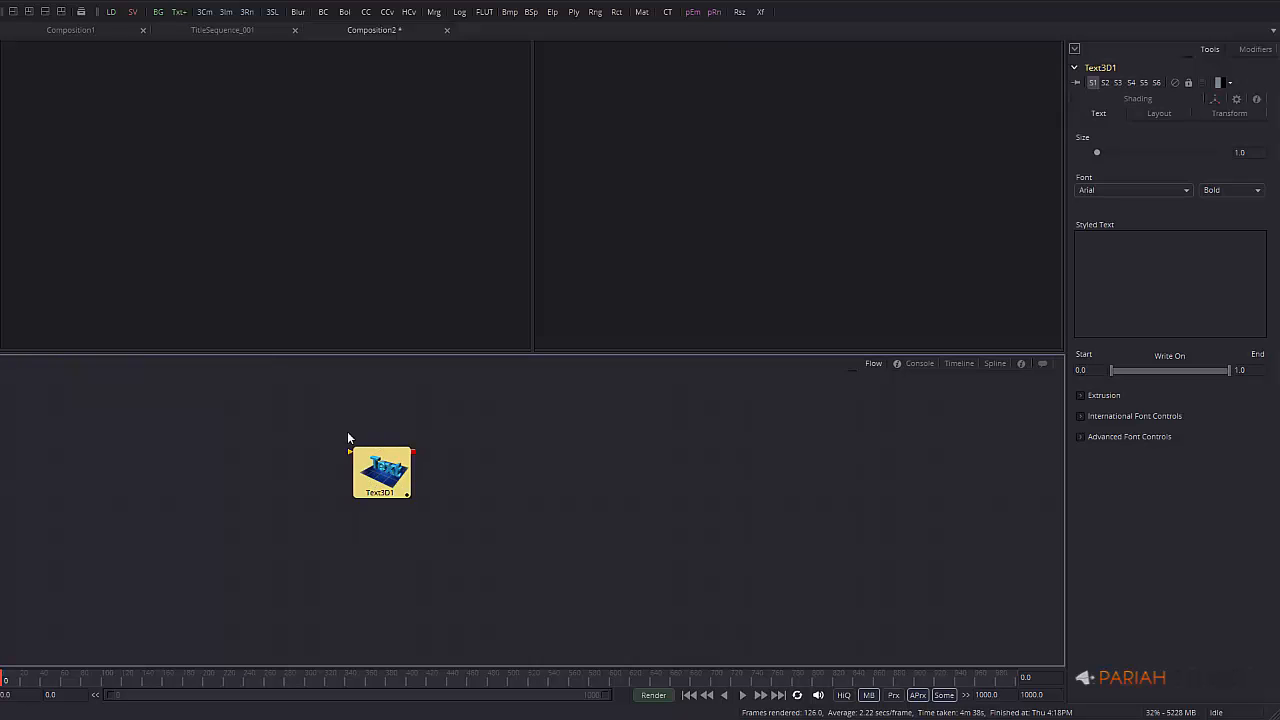
Rename the text node to FUSION8 and display it in the left viewer
{"action": "key", "text": "F2"}
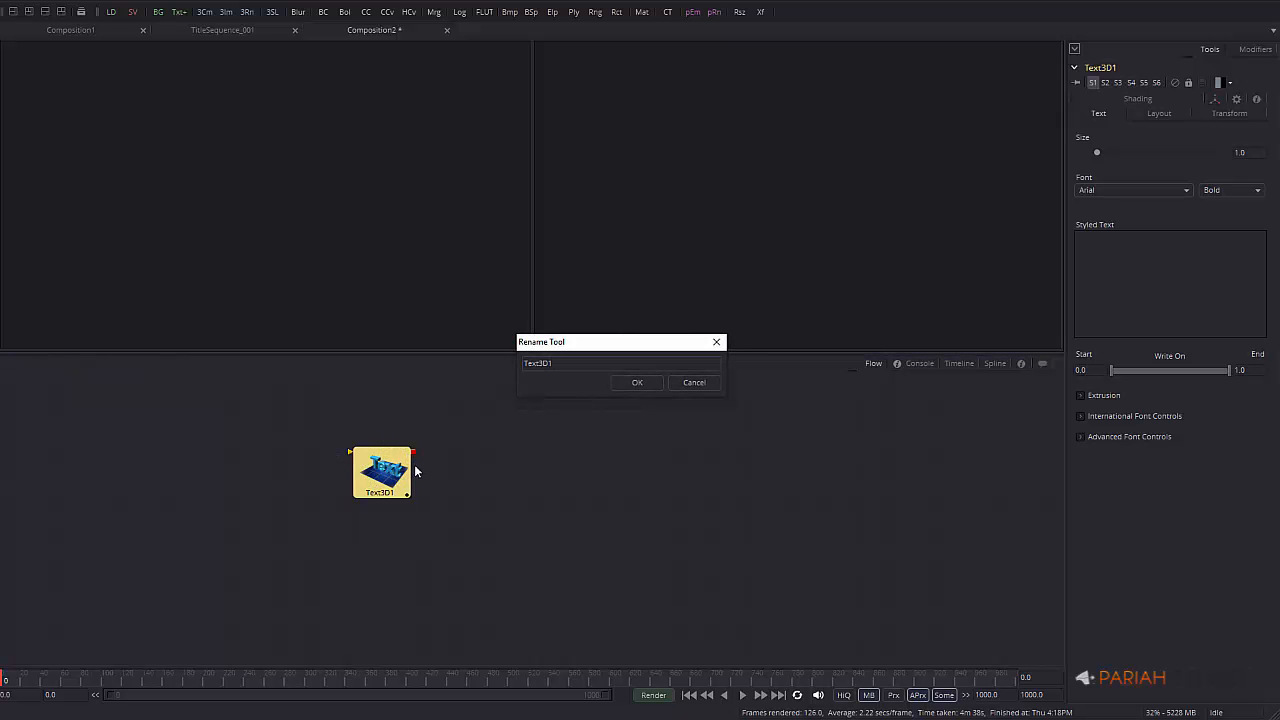
{"action": "left_click_drag", "start_coordinate": [564, 363], "coordinate": [433, 362]}
{"action": "type", "text": "FUSION8"}
{"action": "key", "text": "Return"}
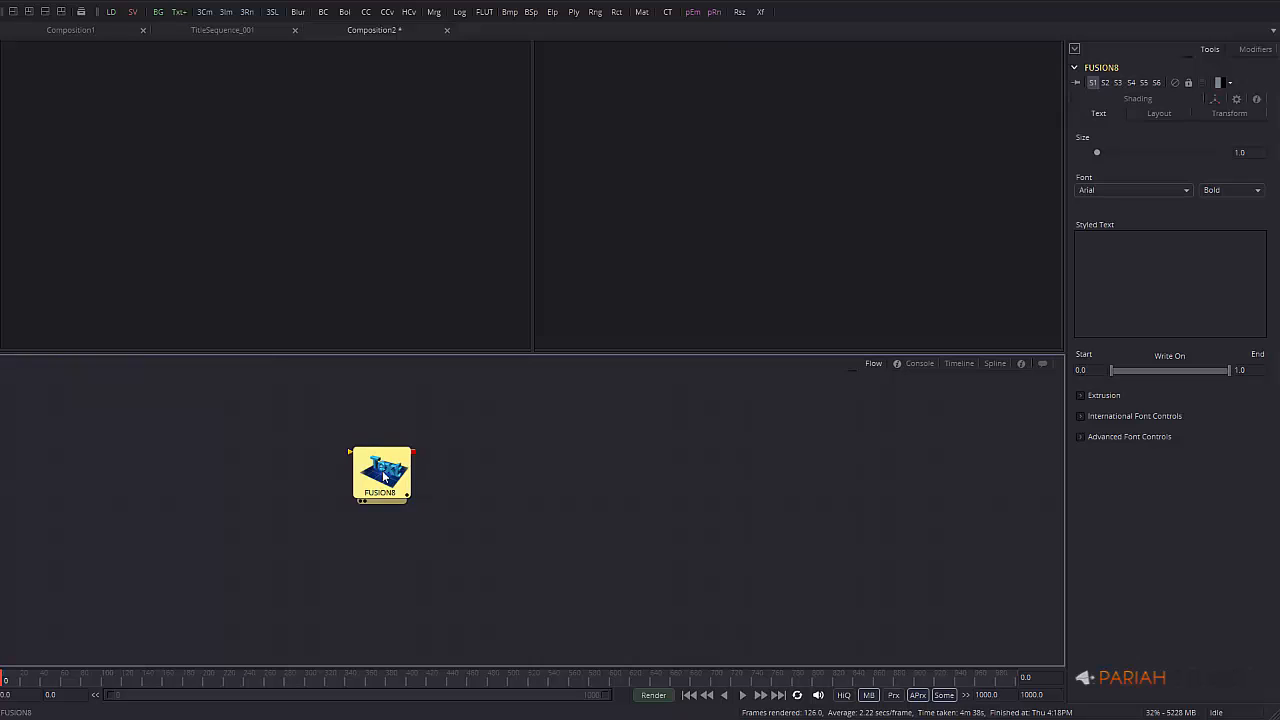
{"action": "left_click_drag", "start_coordinate": [385, 475], "coordinate": [312, 475]}
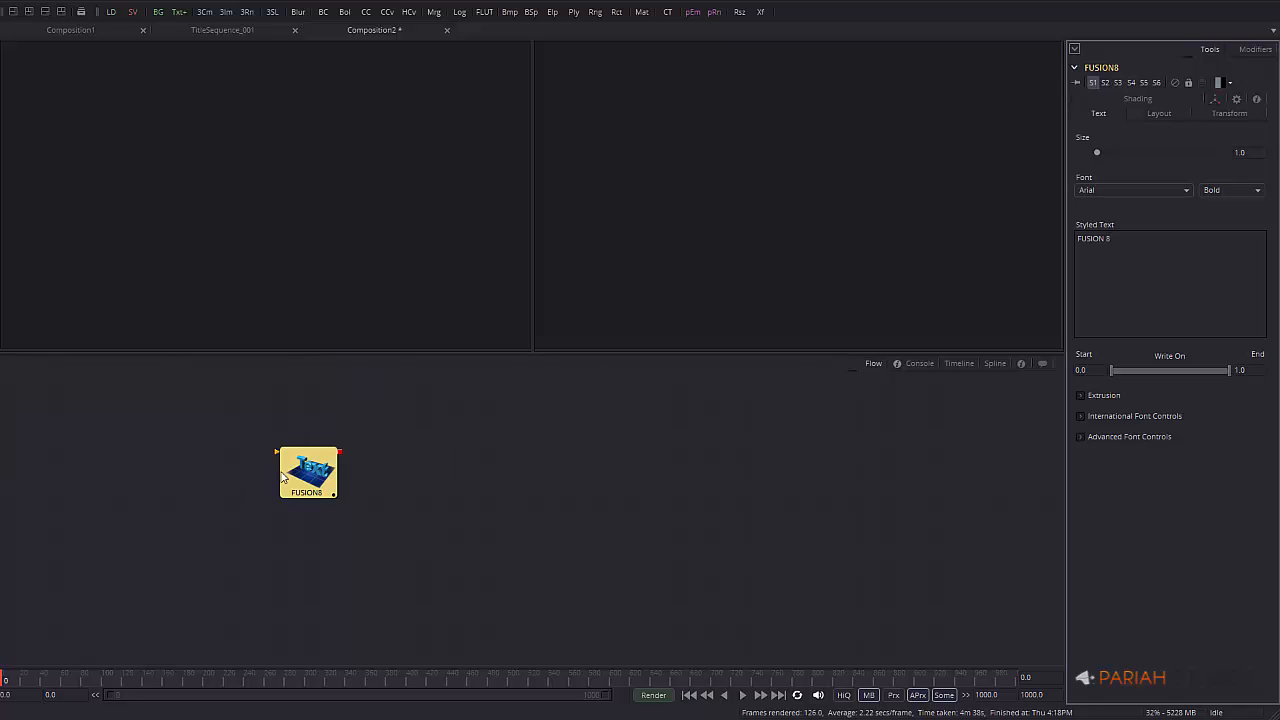
{"action": "left_click_drag", "start_coordinate": [283, 477], "coordinate": [320, 254]}
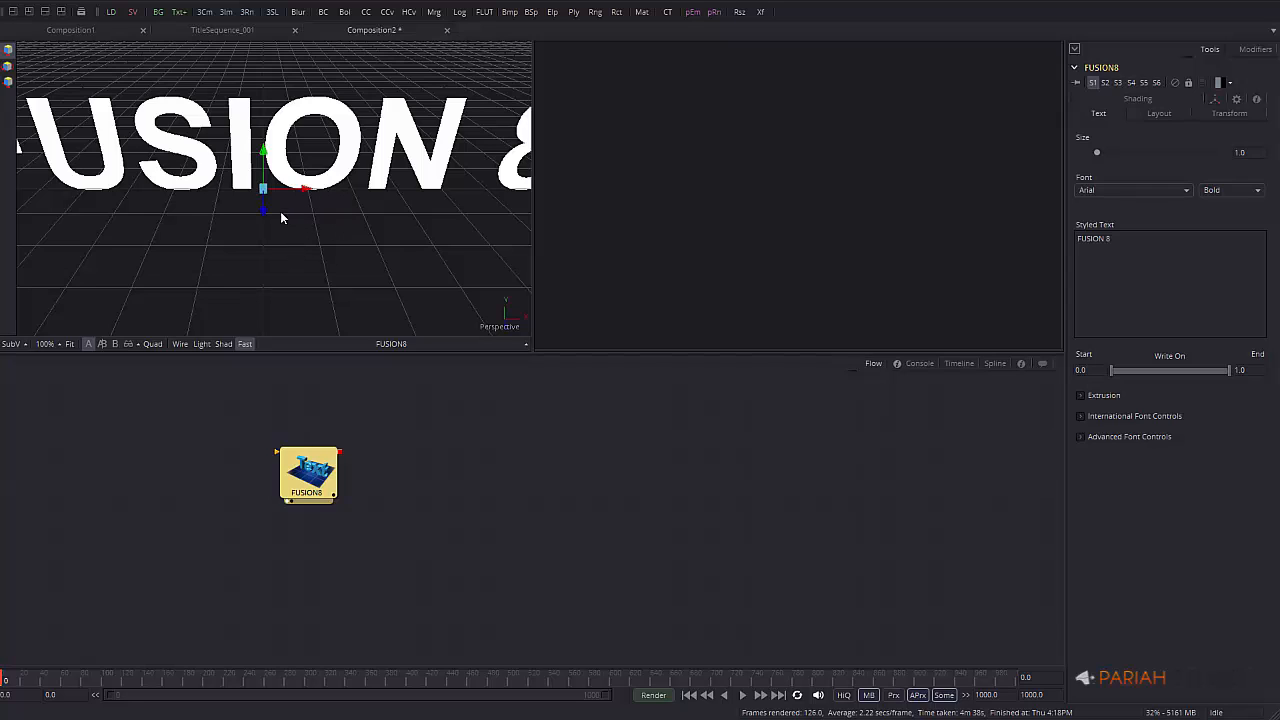
Pan, zoom out and orbit the 3D viewer around the FUSION 8 text, then nudge its node right
{"action": "middle_click_drag", "start_coordinate": [313, 240], "coordinate": [349, 241]}
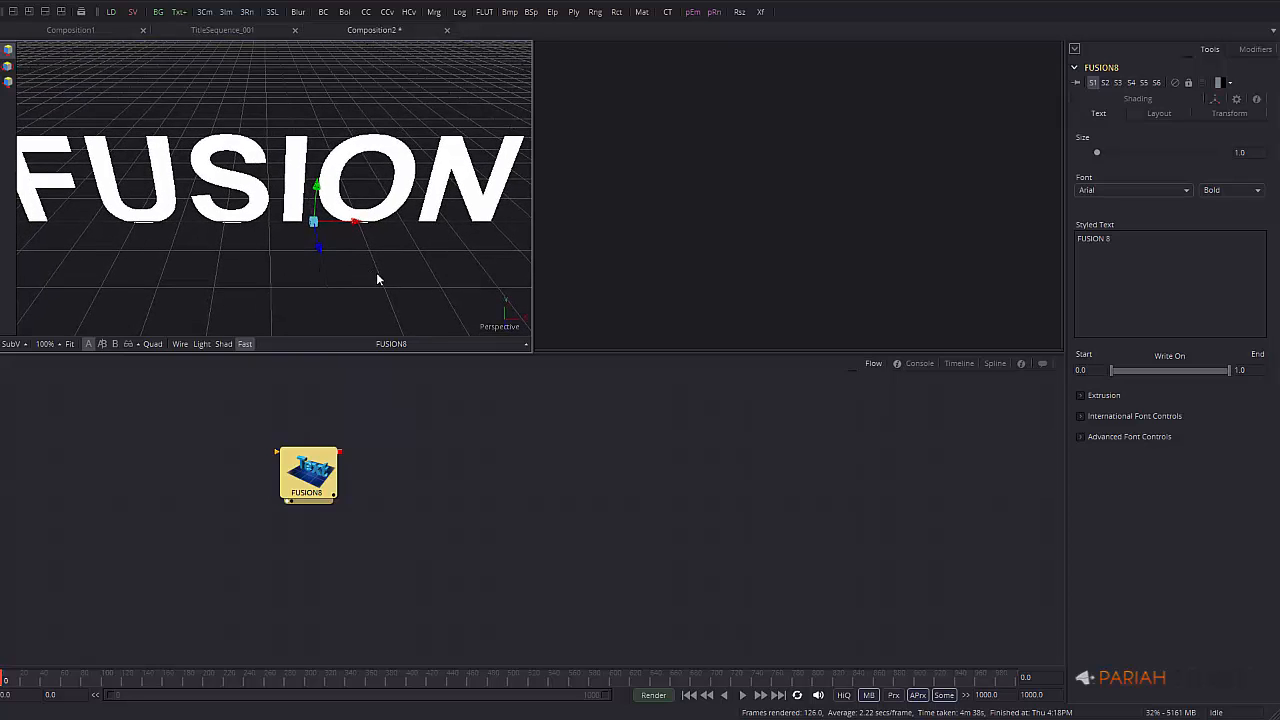
{"action": "middle_click_drag", "start_coordinate": [379, 275], "coordinate": [371, 225]}
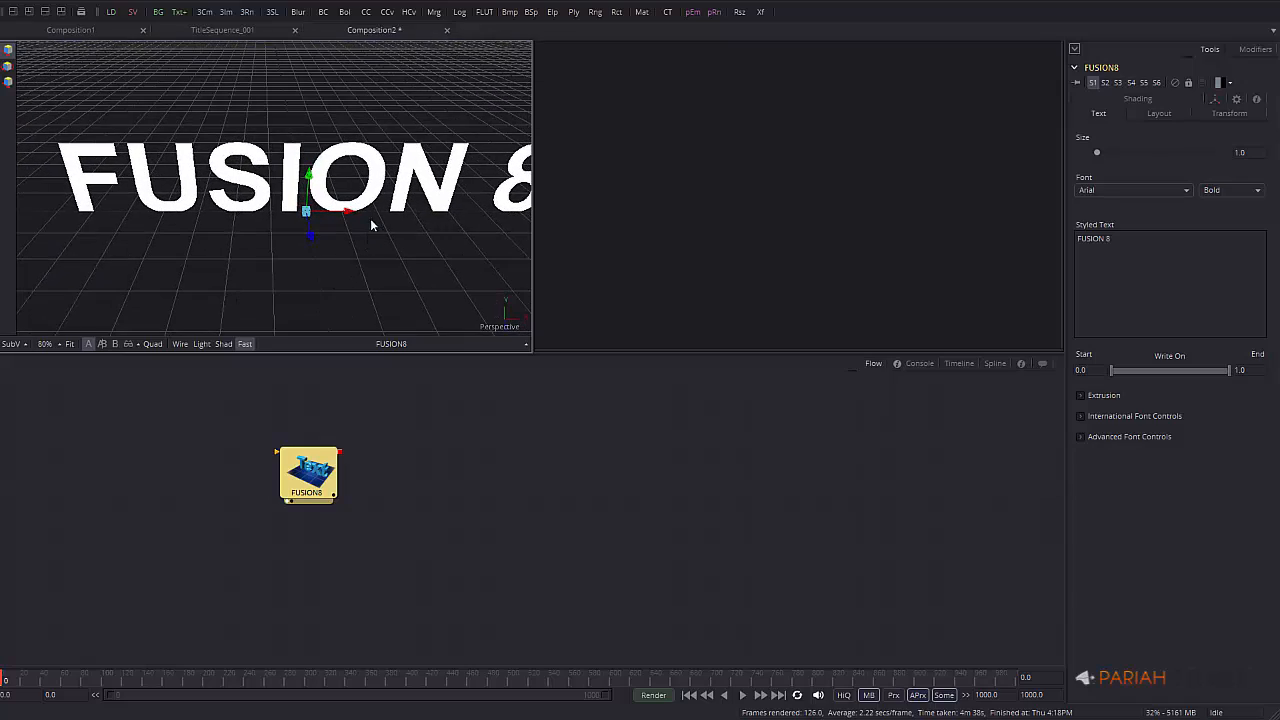
{"action": "middle_click_drag", "start_coordinate": [285, 285], "coordinate": [348, 257], "text": "alt"}
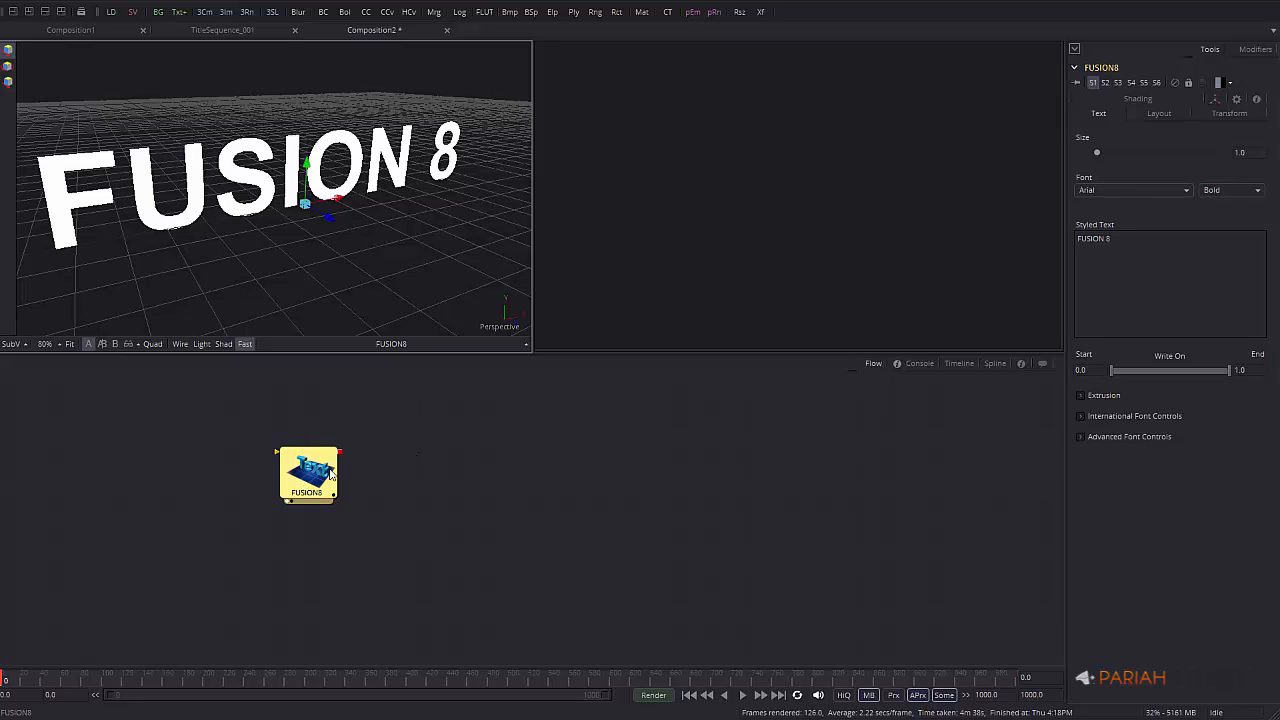
{"action": "left_click_drag", "start_coordinate": [318, 480], "coordinate": [355, 480]}
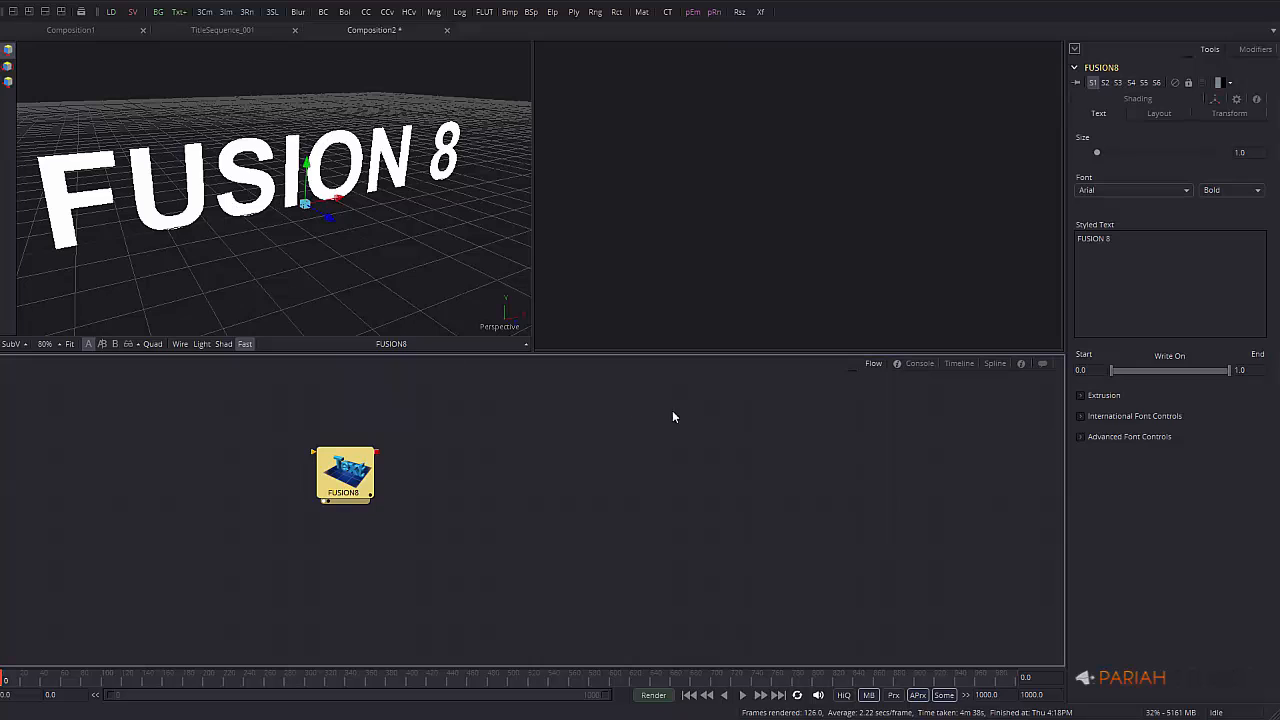
Set the text's Extrusion Depth to 0.2
{"action": "left_click", "coordinate": [1081, 396]}
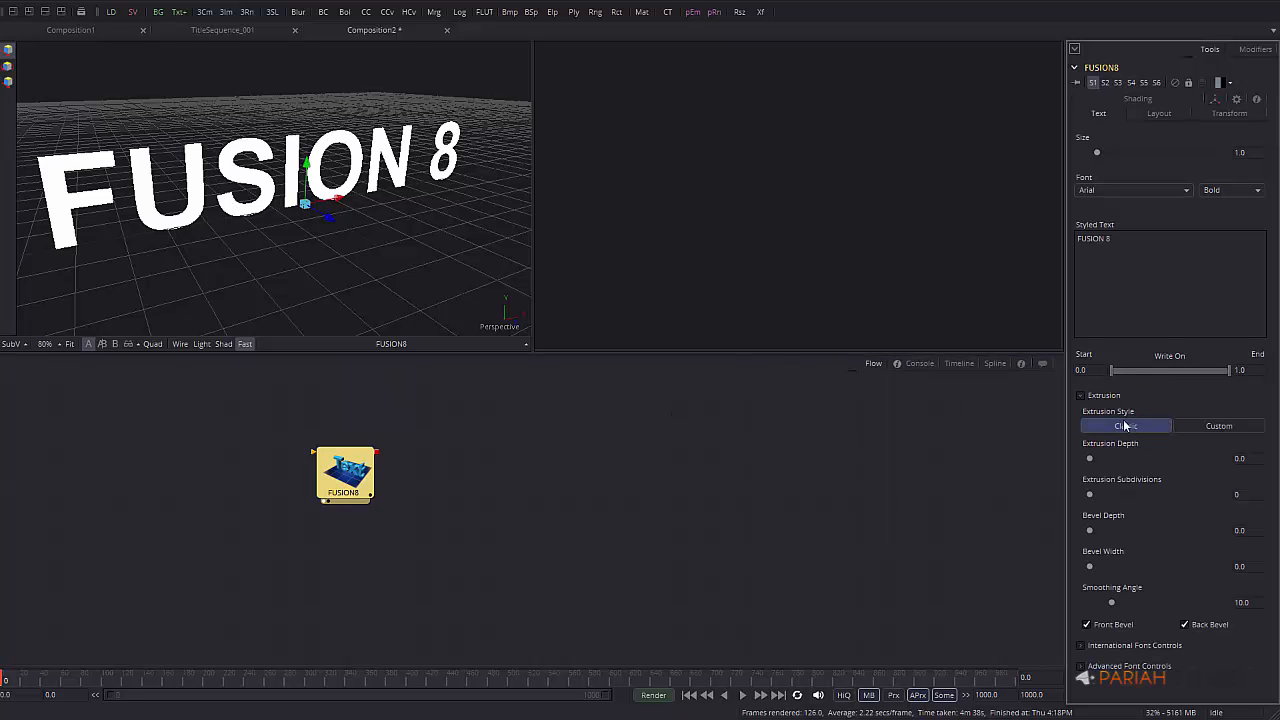
{"action": "left_click_drag", "start_coordinate": [1089, 460], "coordinate": [1179, 457]}
{"action": "left_click", "coordinate": [1261, 458]}
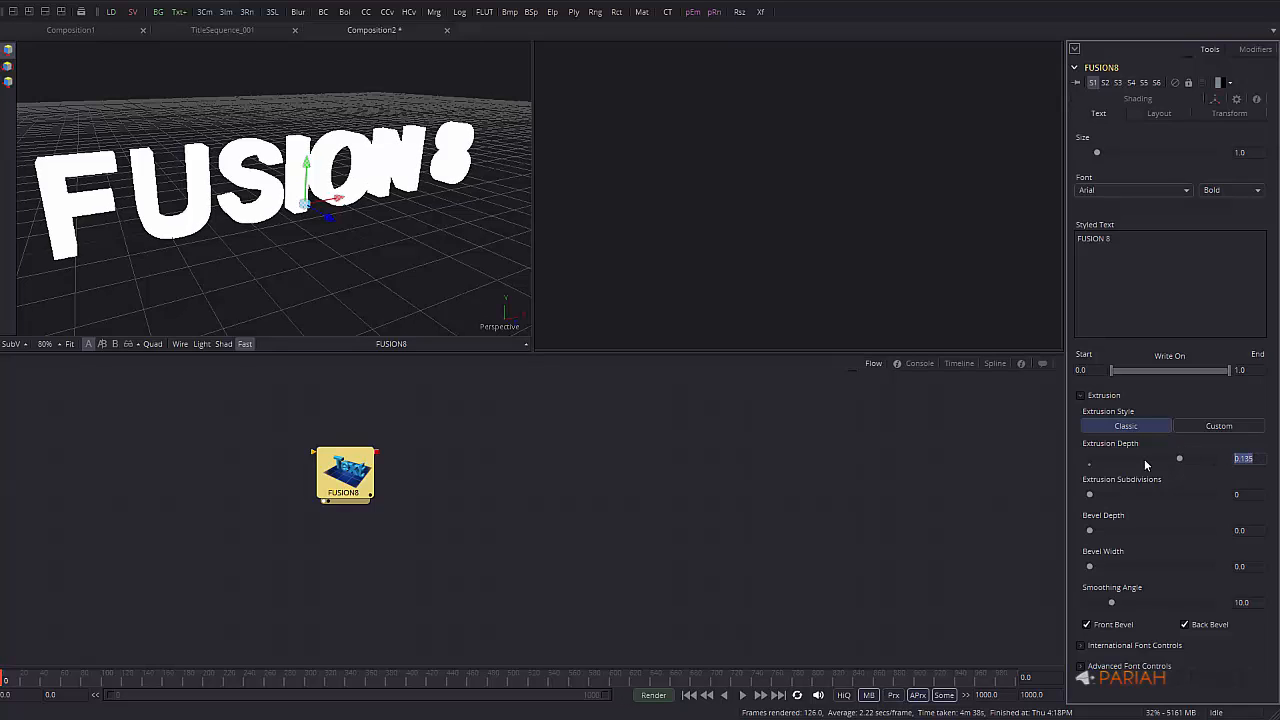
{"action": "type", "text": "0.2"}
{"action": "key", "text": "Tab"}
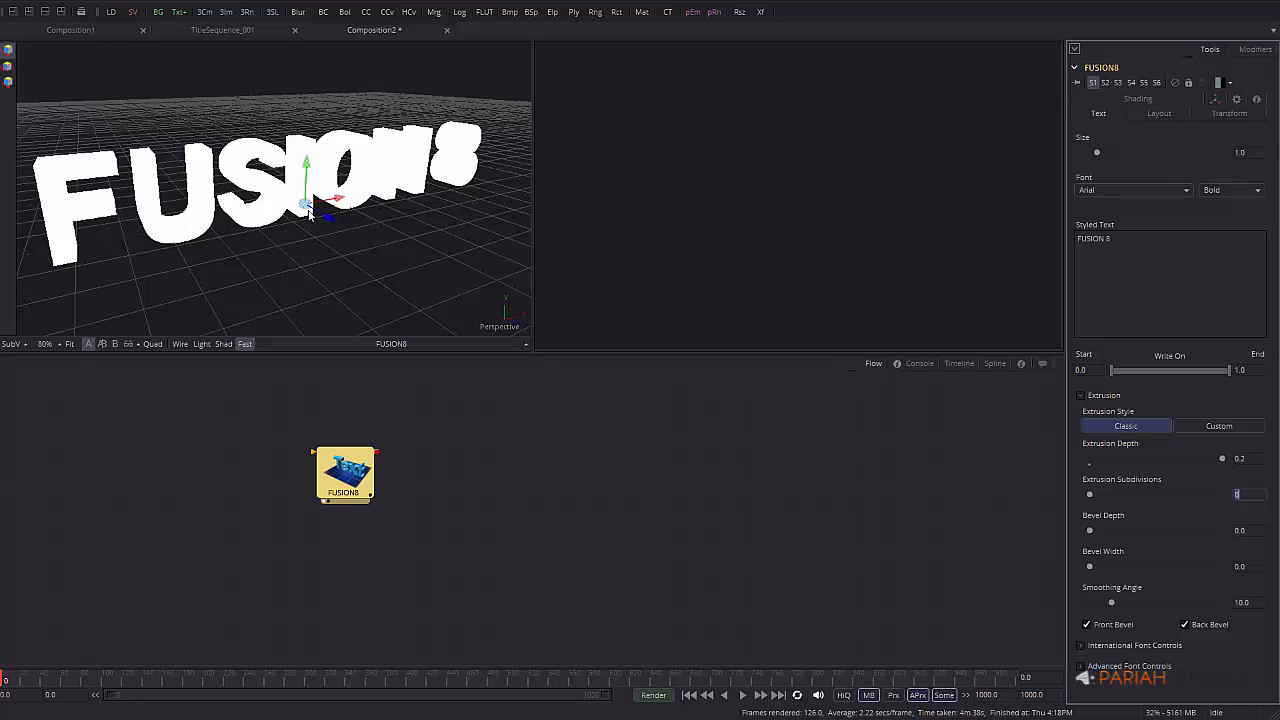
Change the text font to TYPOGRAPH PRO ExtraBold
{"action": "left_click", "coordinate": [1188, 190]}
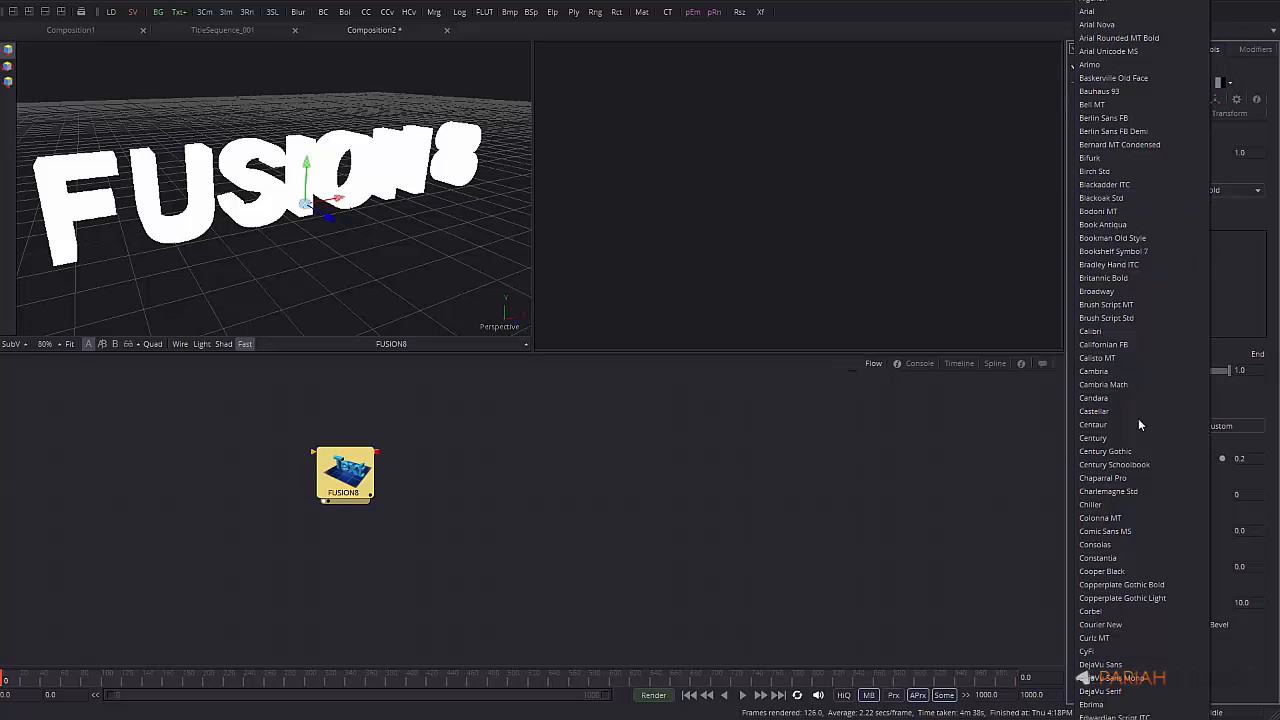
{"action": "scroll", "coordinate": [1142, 712], "scroll_direction": "down", "scroll_amount": 10}
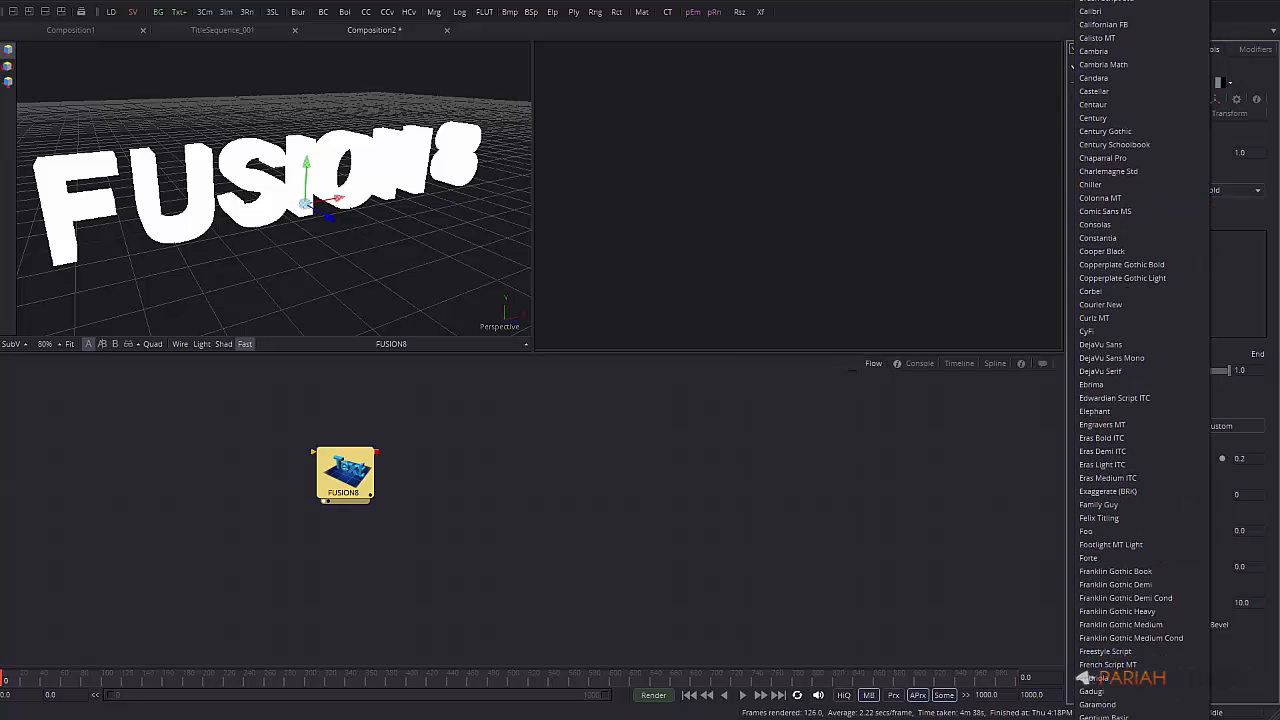
{"action": "scroll", "coordinate": [1142, 712], "scroll_direction": "down", "scroll_amount": 18}
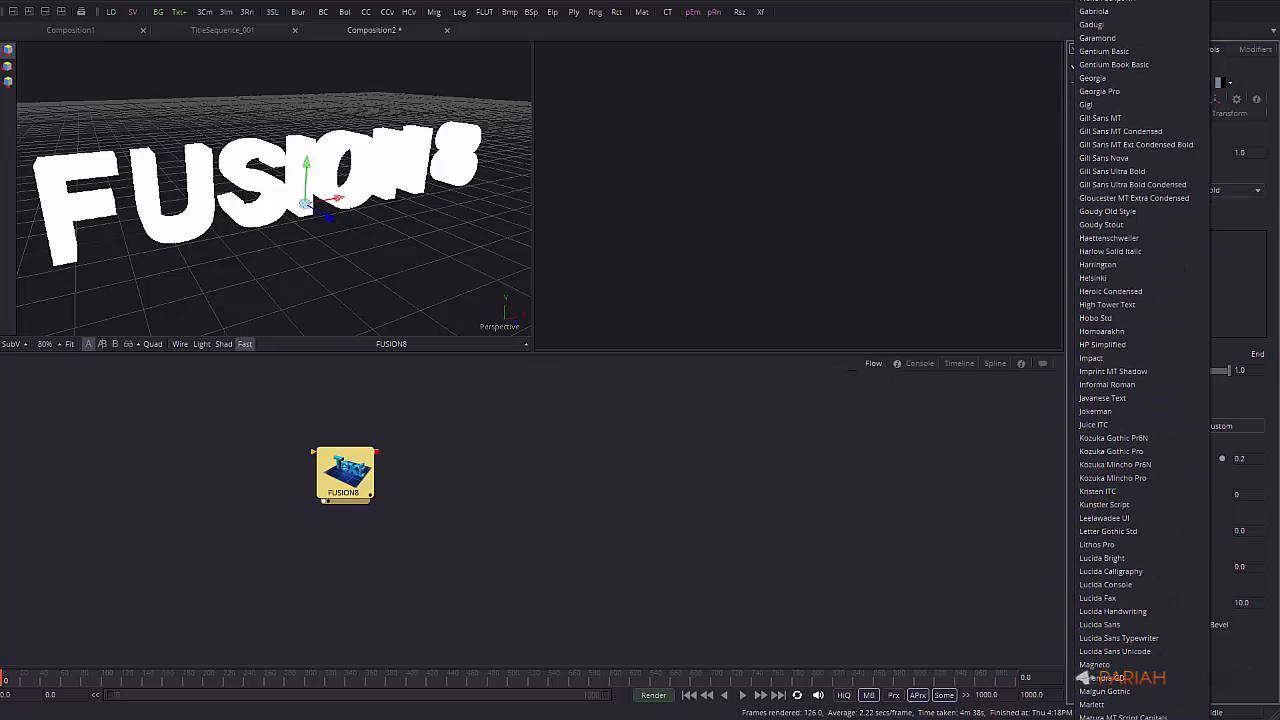
{"action": "scroll", "coordinate": [1125, 364], "scroll_direction": "down", "scroll_amount": 13}
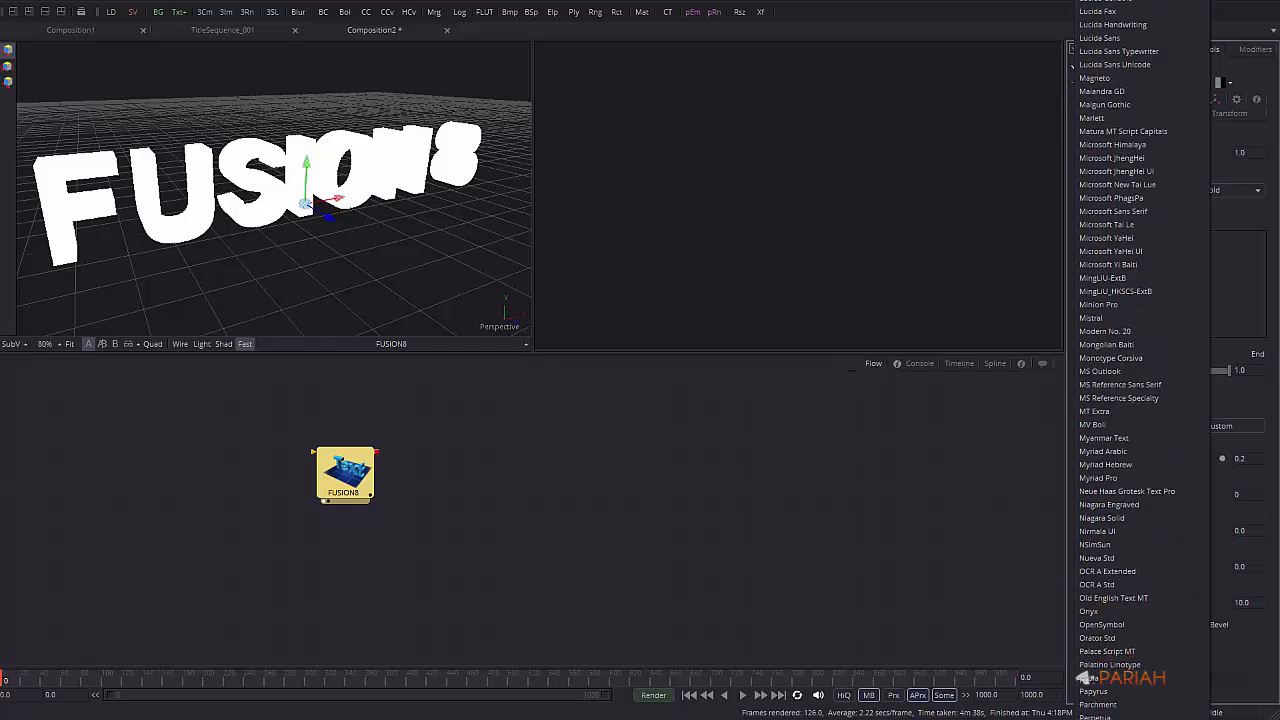
{"action": "scroll", "coordinate": [1083, 678], "scroll_direction": "down", "scroll_amount": 13}
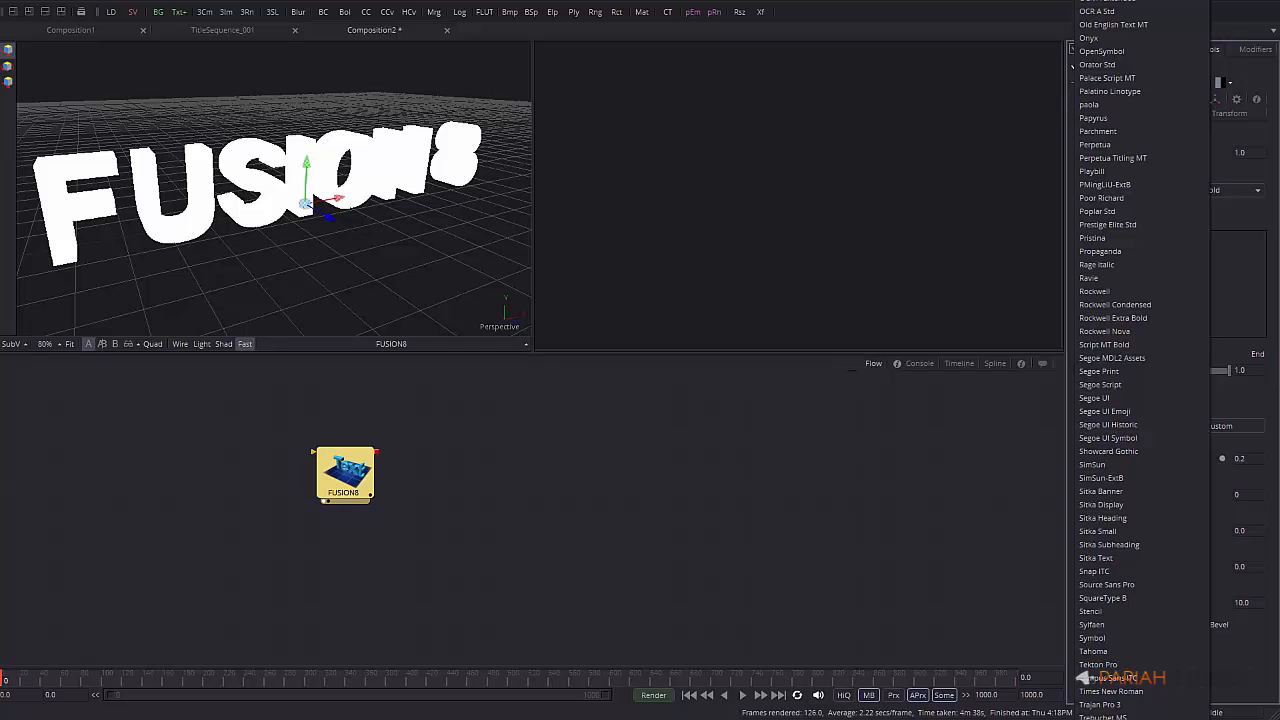
{"action": "scroll", "coordinate": [1083, 678], "scroll_direction": "down", "scroll_amount": 3}
{"action": "left_click", "coordinate": [1090, 678]}
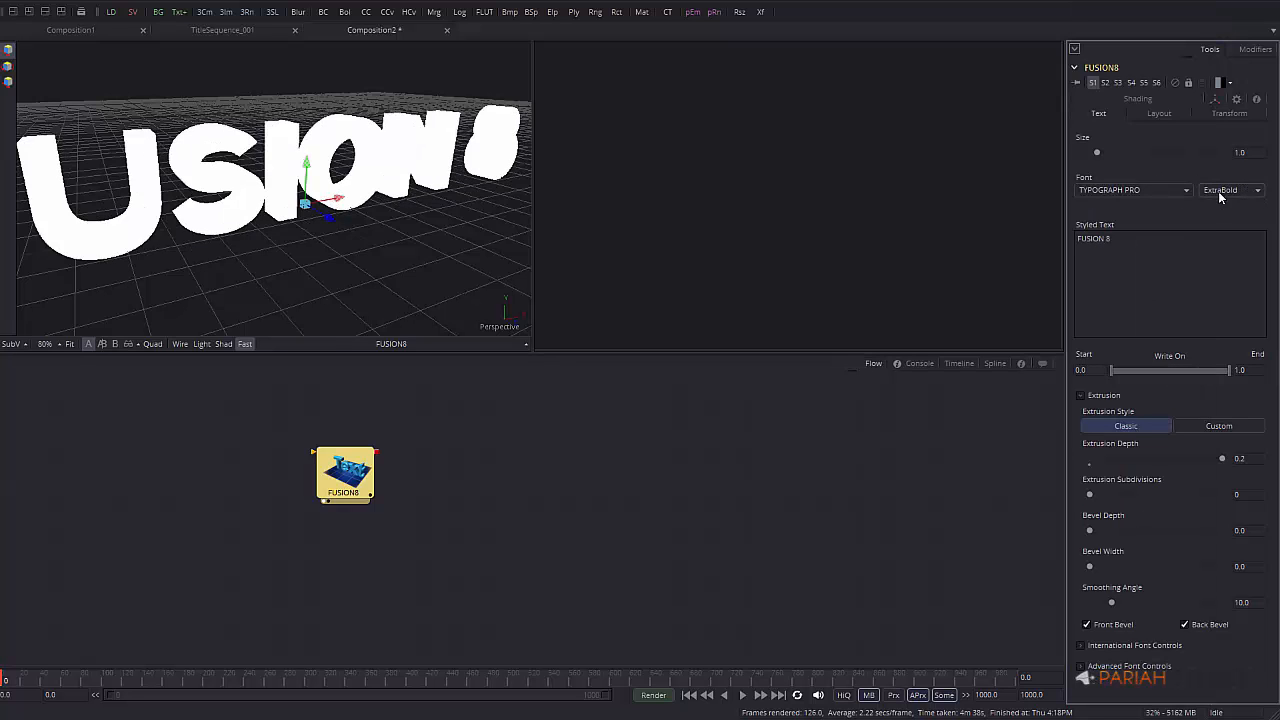
{"action": "scroll", "coordinate": [425, 250], "scroll_direction": "down", "scroll_amount": 3, "text": "ctrl"}
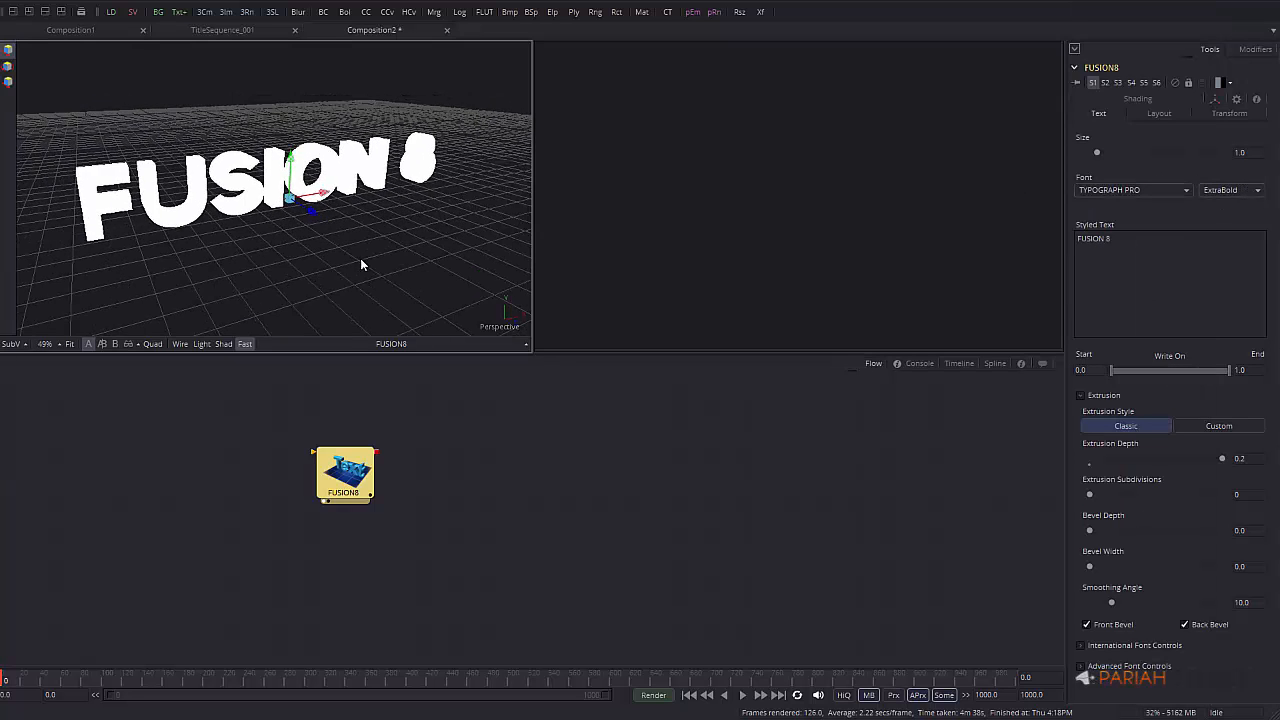
Zoom the 3D viewer in close on the extruded FUSION 8 lettering
{"action": "middle_click_drag", "start_coordinate": [361, 259], "coordinate": [220, 215]}
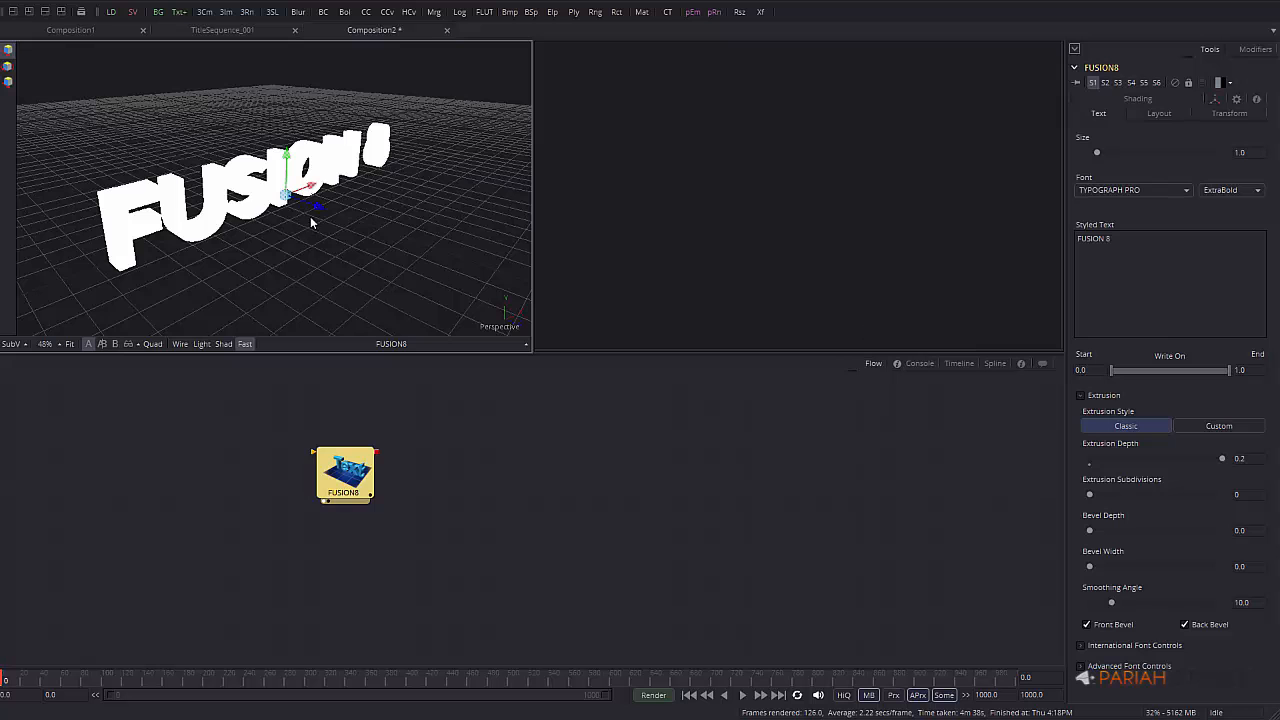
{"action": "middle_click_drag", "start_coordinate": [139, 250], "coordinate": [306, 257]}
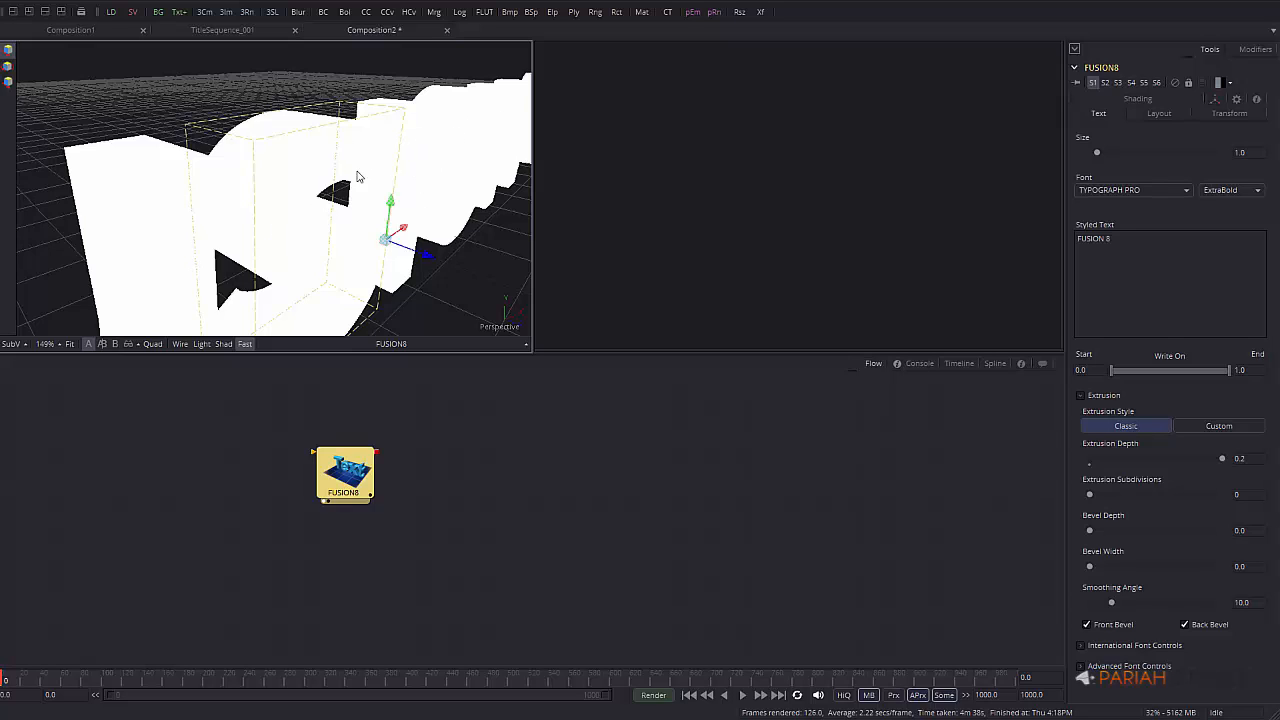
Turn on lit shading, add a small bevel to the letters and set smoothing angle to 24.0
{"action": "left_click", "coordinate": [224, 344]}
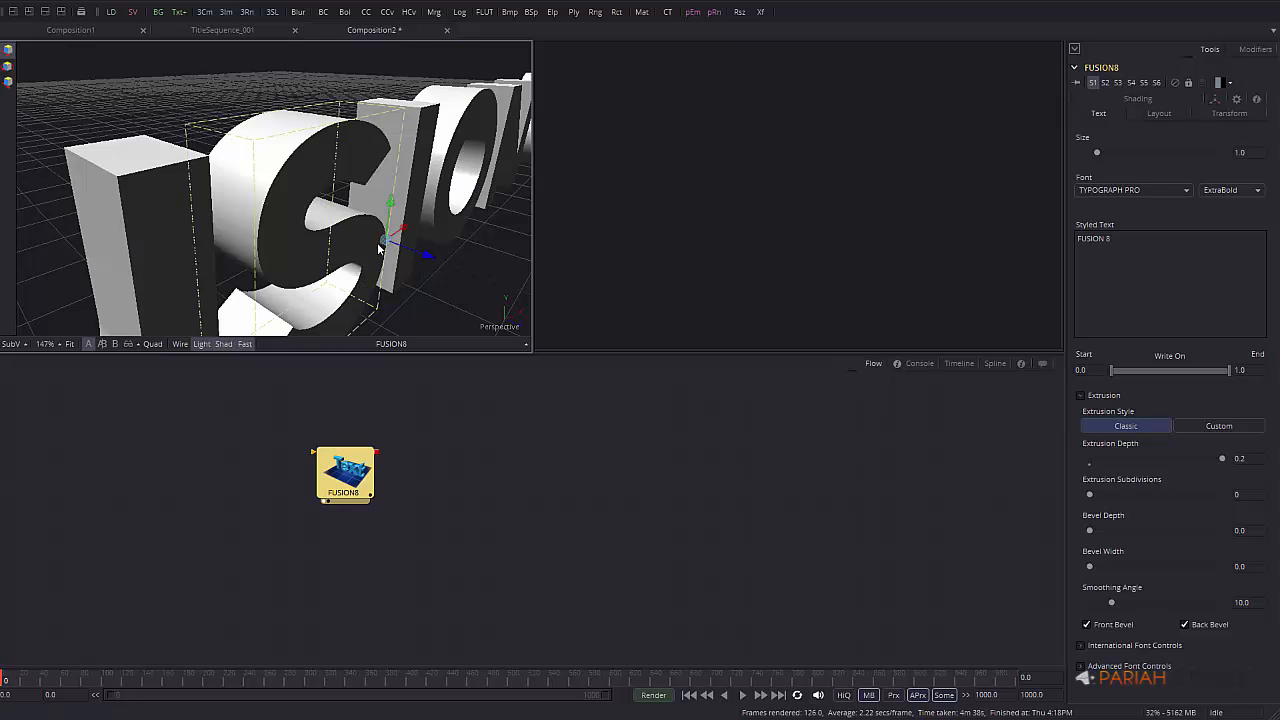
{"action": "middle_click_drag", "start_coordinate": [330, 257], "coordinate": [380, 250], "text": "alt"}
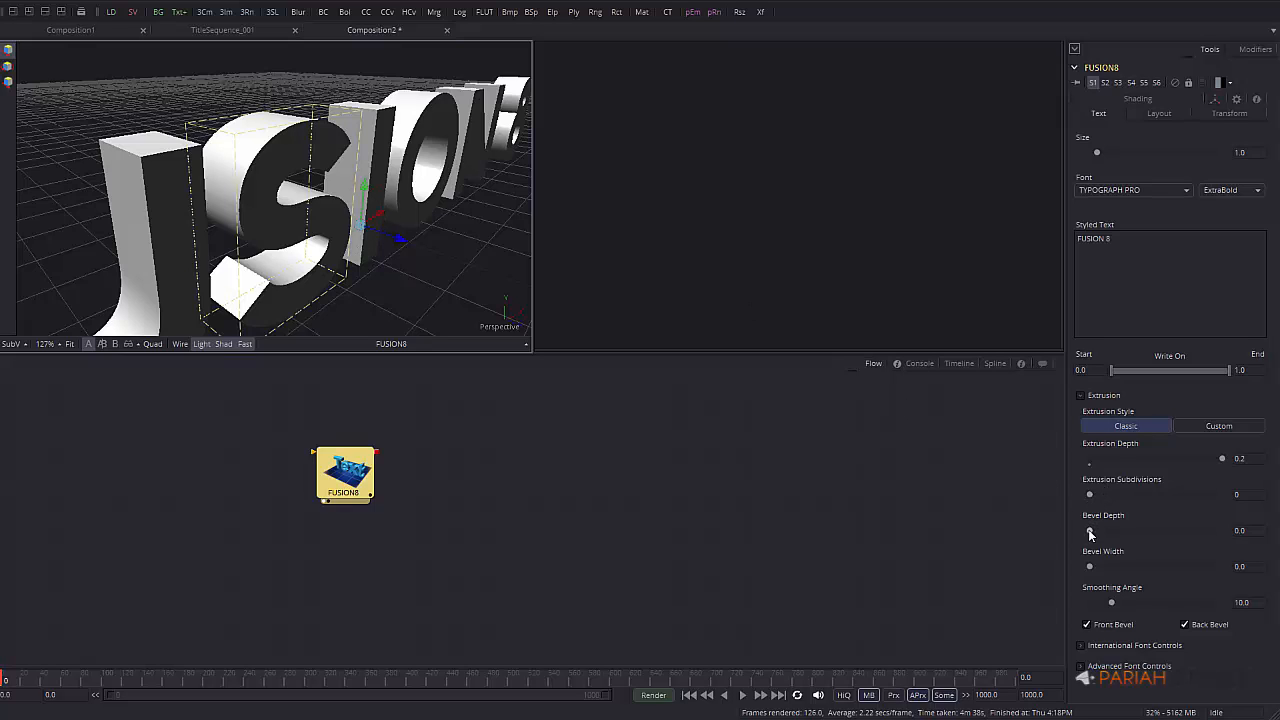
{"action": "mouse_move", "coordinate": [1090, 532]}
{"action": "left_mouse_down"}
{"action": "mouse_move", "coordinate": [1140, 530]}
{"action": "mouse_move", "coordinate": [1108, 566]}
{"action": "mouse_move", "coordinate": [1098, 534]}
{"action": "left_mouse_up"}
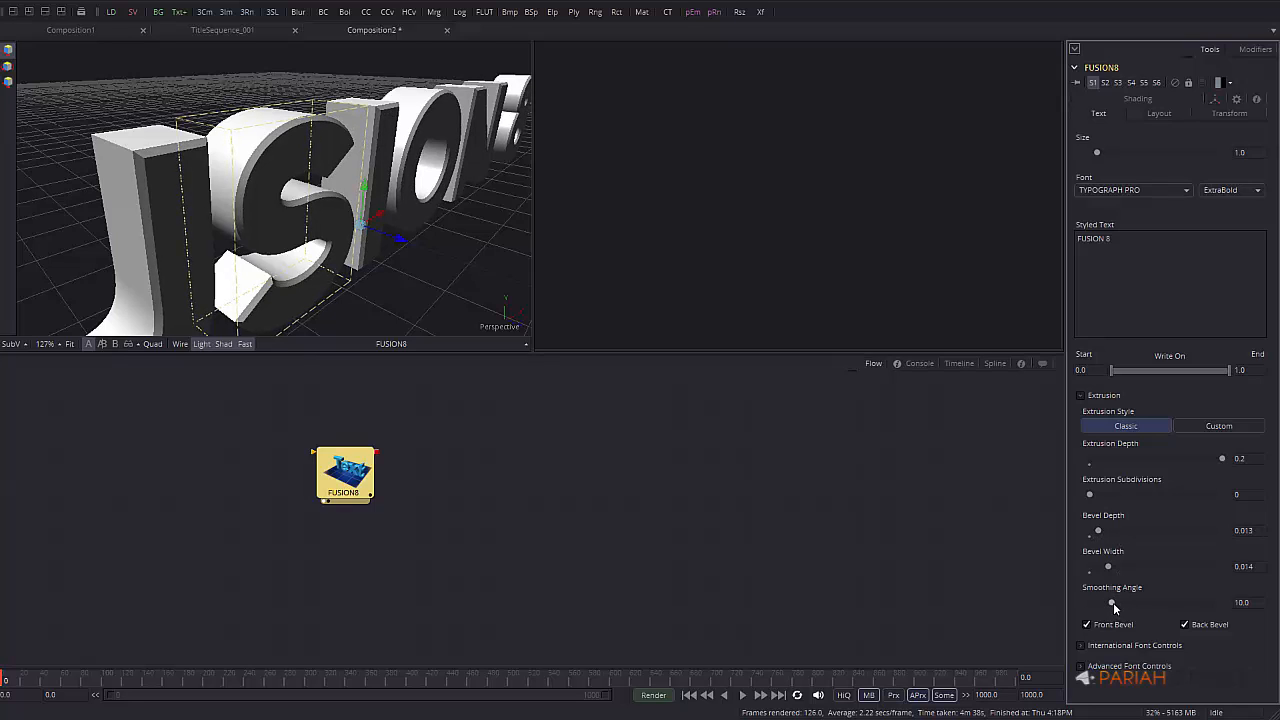
{"action": "mouse_move", "coordinate": [1112, 603]}
{"action": "left_mouse_down"}
{"action": "mouse_move", "coordinate": [1222, 603]}
{"action": "mouse_move", "coordinate": [1034, 594]}
{"action": "left_mouse_up"}
{"action": "left_click", "coordinate": [1146, 589]}
Inspect the bevels up close and fine-tune the smoothing angle to 29.7
{"action": "middle_click_drag", "start_coordinate": [350, 180], "coordinate": [622, 173], "text": "alt"}
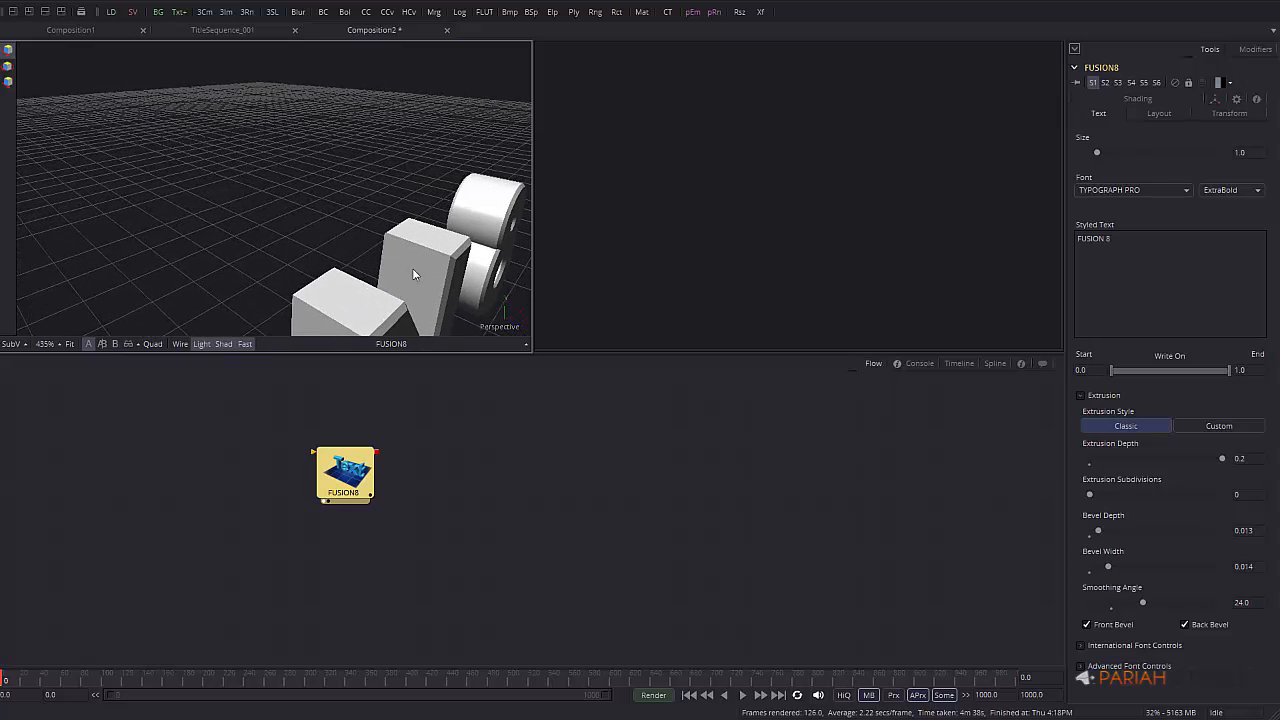
{"action": "middle_click_drag", "start_coordinate": [412, 268], "coordinate": [24, 148], "text": "alt"}
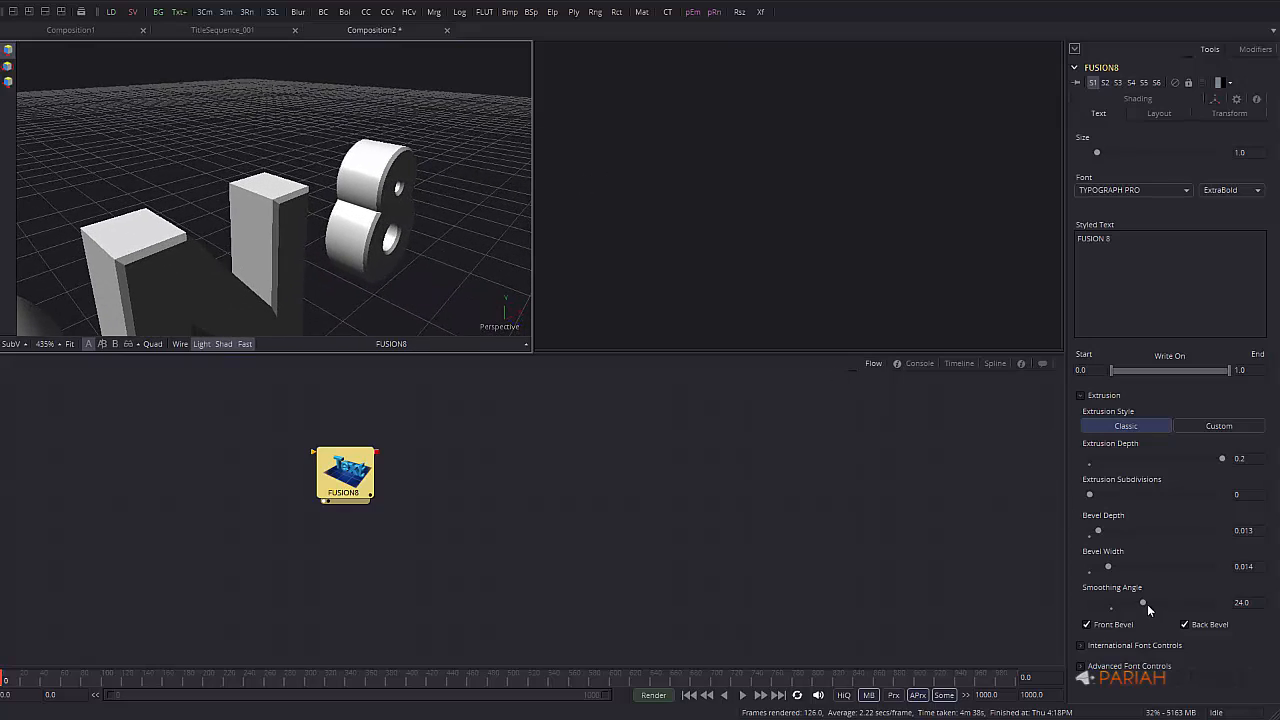
{"action": "mouse_move", "coordinate": [1140, 606]}
{"action": "left_mouse_down"}
{"action": "mouse_move", "coordinate": [1027, 606]}
{"action": "mouse_move", "coordinate": [1049, 600]}
{"action": "left_mouse_up"}
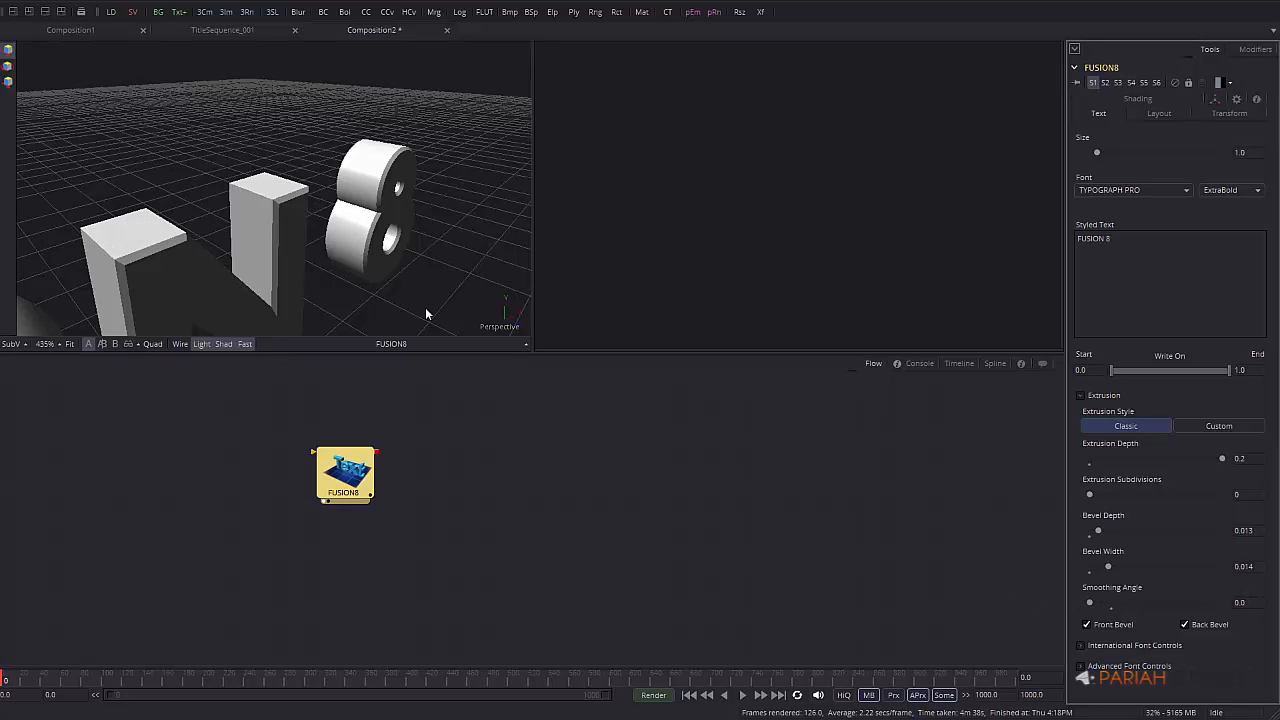
{"action": "middle_click_drag", "start_coordinate": [346, 196], "coordinate": [1026, 134]}
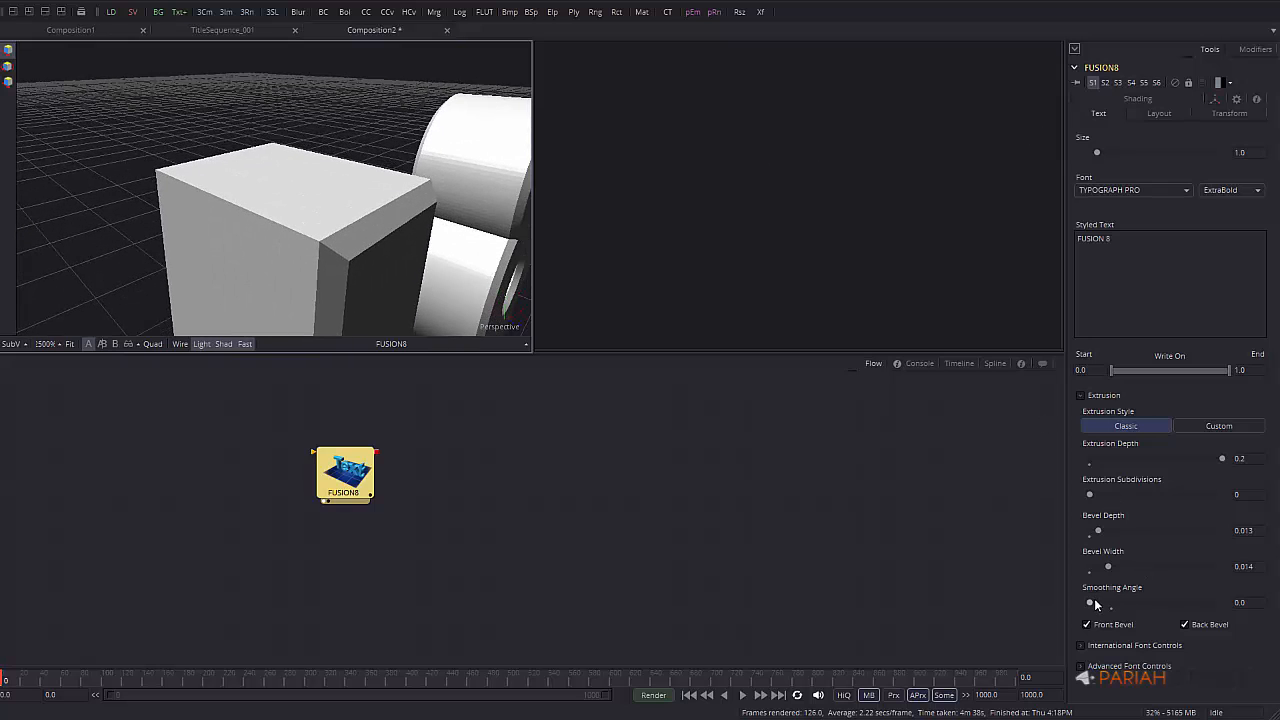
{"action": "left_click_drag", "start_coordinate": [1090, 601], "coordinate": [1153, 600]}
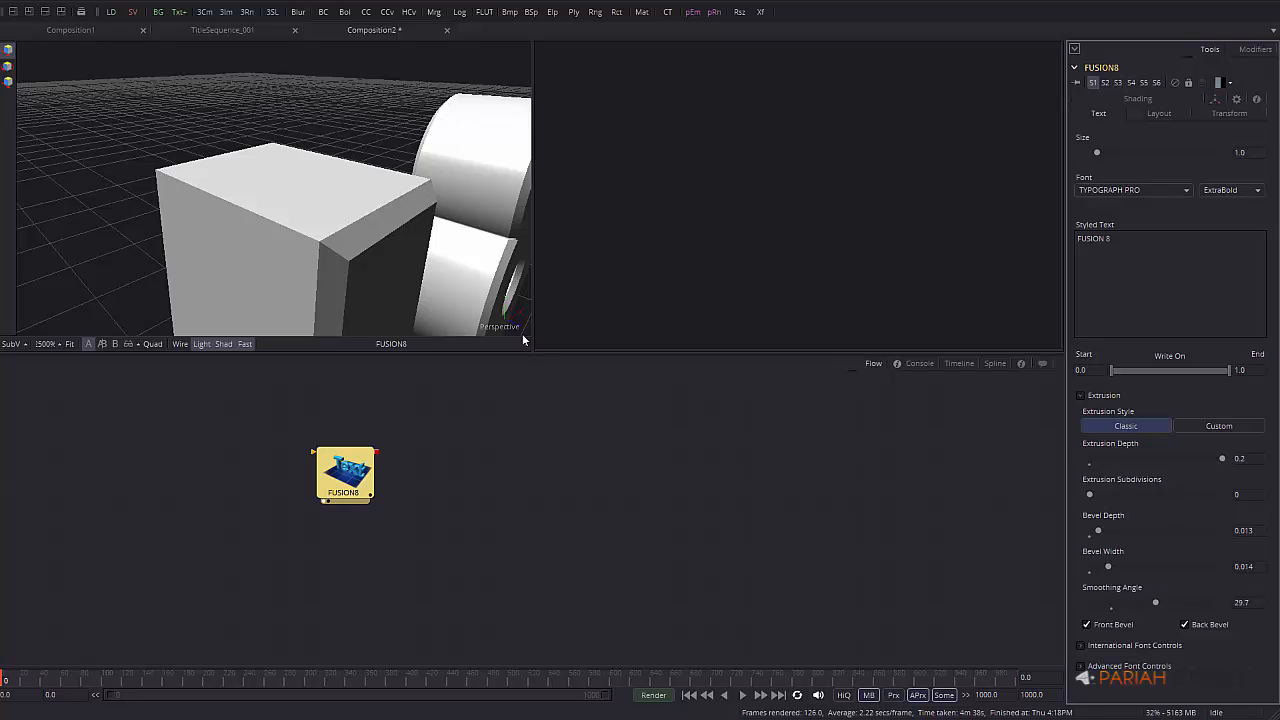
{"action": "middle_click_drag", "start_coordinate": [435, 268], "coordinate": [314, 274]}
{"action": "middle_click_drag", "start_coordinate": [423, 268], "coordinate": [31, 262]}
{"action": "middle_click_drag", "start_coordinate": [147, 271], "coordinate": [330, 185], "text": "alt"}
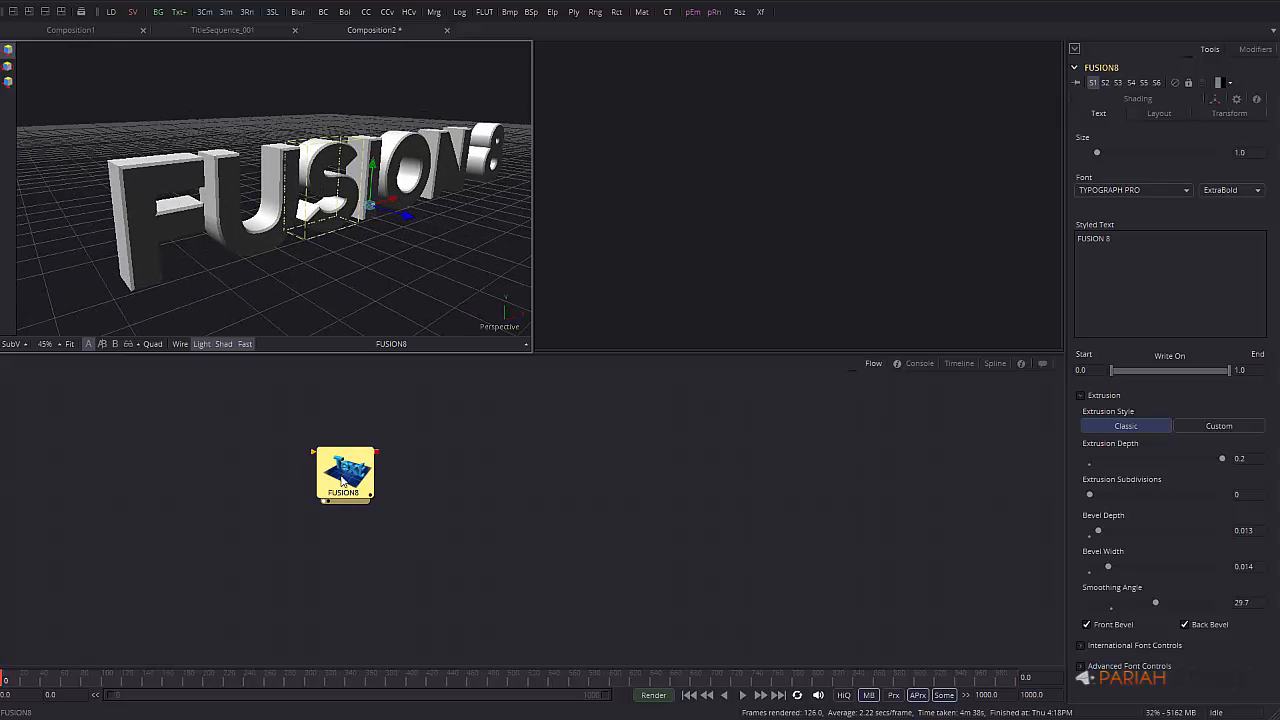
{"action": "mouse_move", "coordinate": [355, 473]}
{"action": "left_mouse_down"}
{"action": "mouse_move", "coordinate": [318, 472]}
{"action": "mouse_move", "coordinate": [334, 471]}
{"action": "left_mouse_up"}
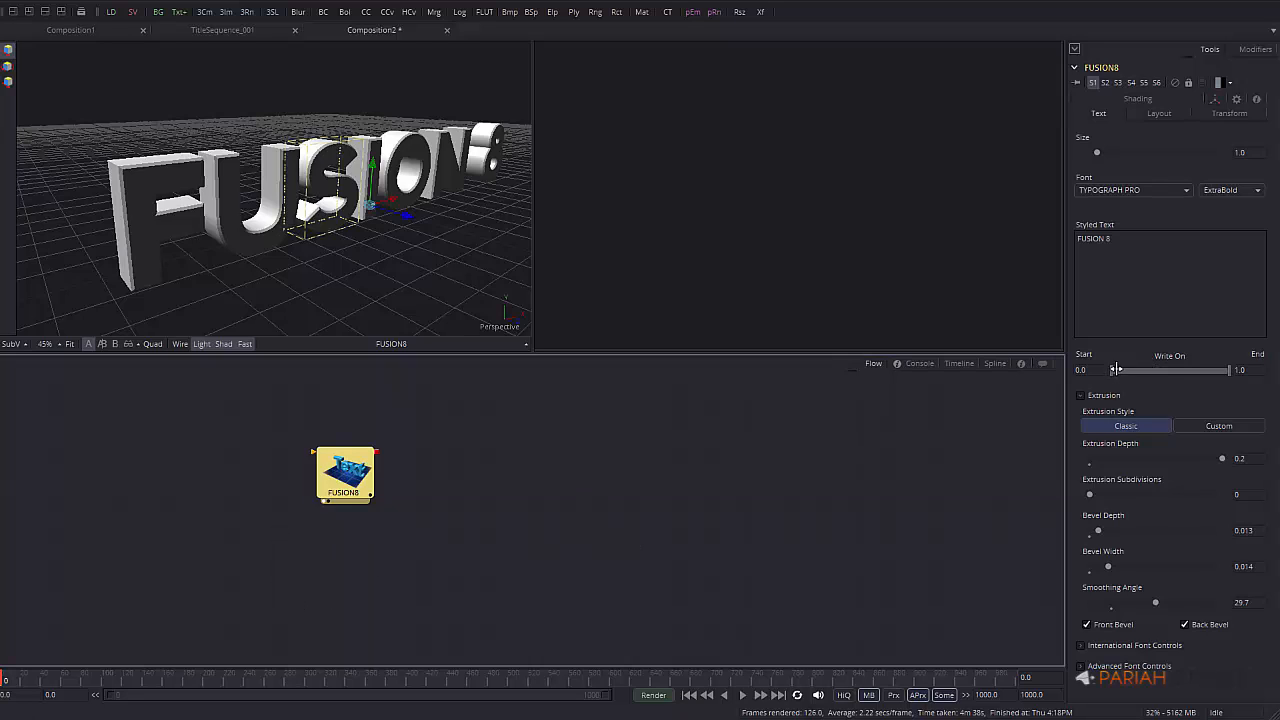
{"action": "mouse_move", "coordinate": [1108, 371]}
{"action": "left_mouse_down"}
{"action": "mouse_move", "coordinate": [1186, 371]}
{"action": "mouse_move", "coordinate": [1108, 371]}
{"action": "left_mouse_up"}
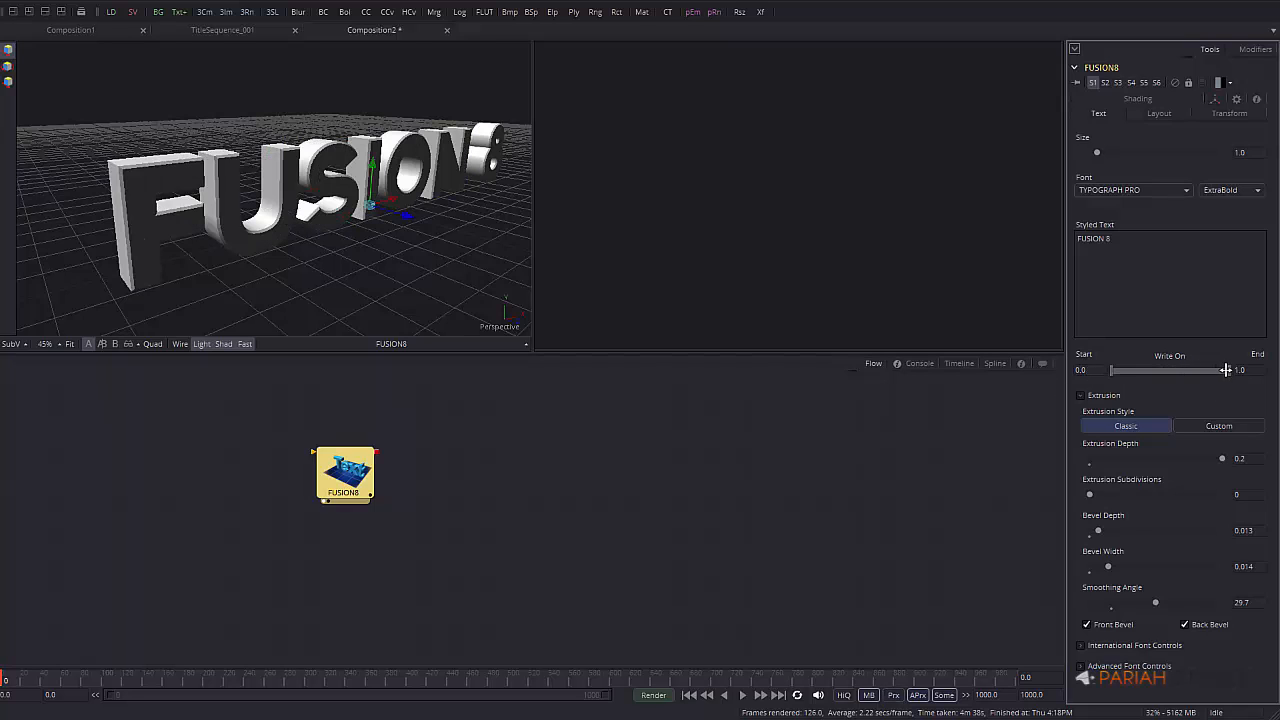
{"action": "mouse_move", "coordinate": [1229, 371]}
{"action": "left_mouse_down"}
{"action": "mouse_move", "coordinate": [1128, 371]}
{"action": "mouse_move", "coordinate": [1244, 370]}
{"action": "left_mouse_up"}
Show the FUSION8 per-character Layout Transform settings: spacing 1.0, pivot 0,0, shear 0.0, size 1.0
{"action": "left_click", "coordinate": [1160, 114]}
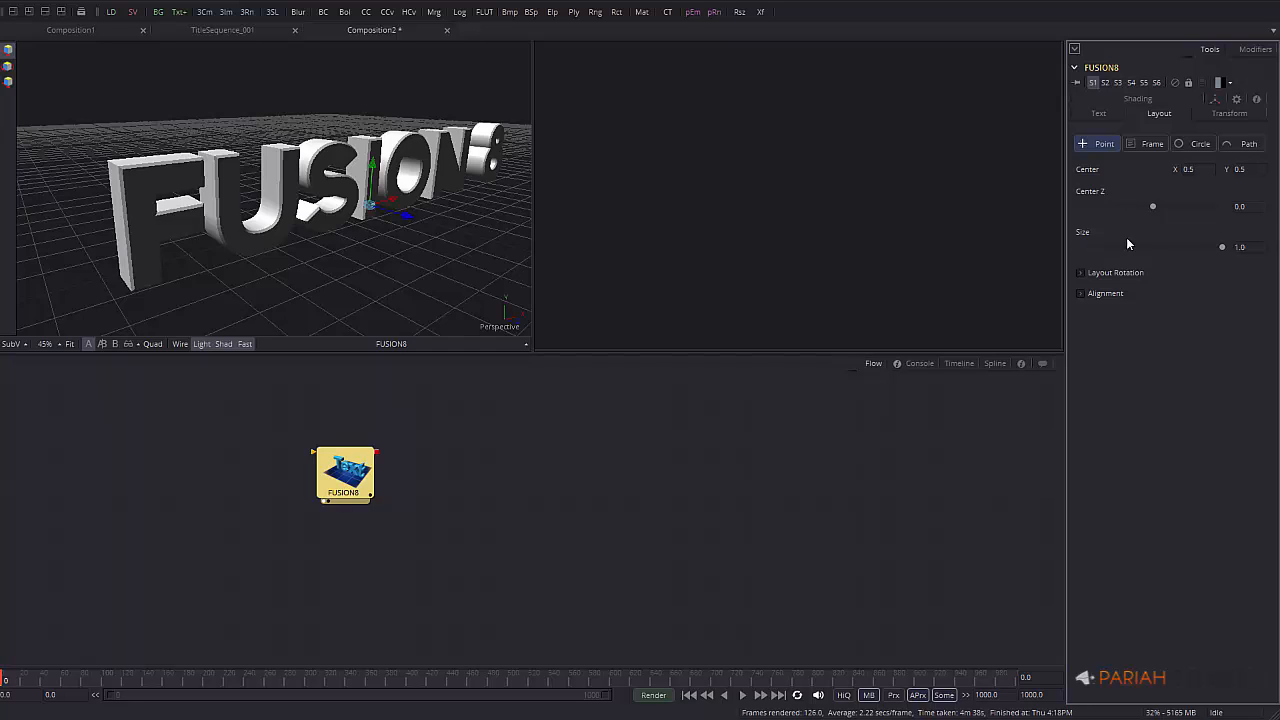
{"action": "left_click", "coordinate": [1238, 115]}
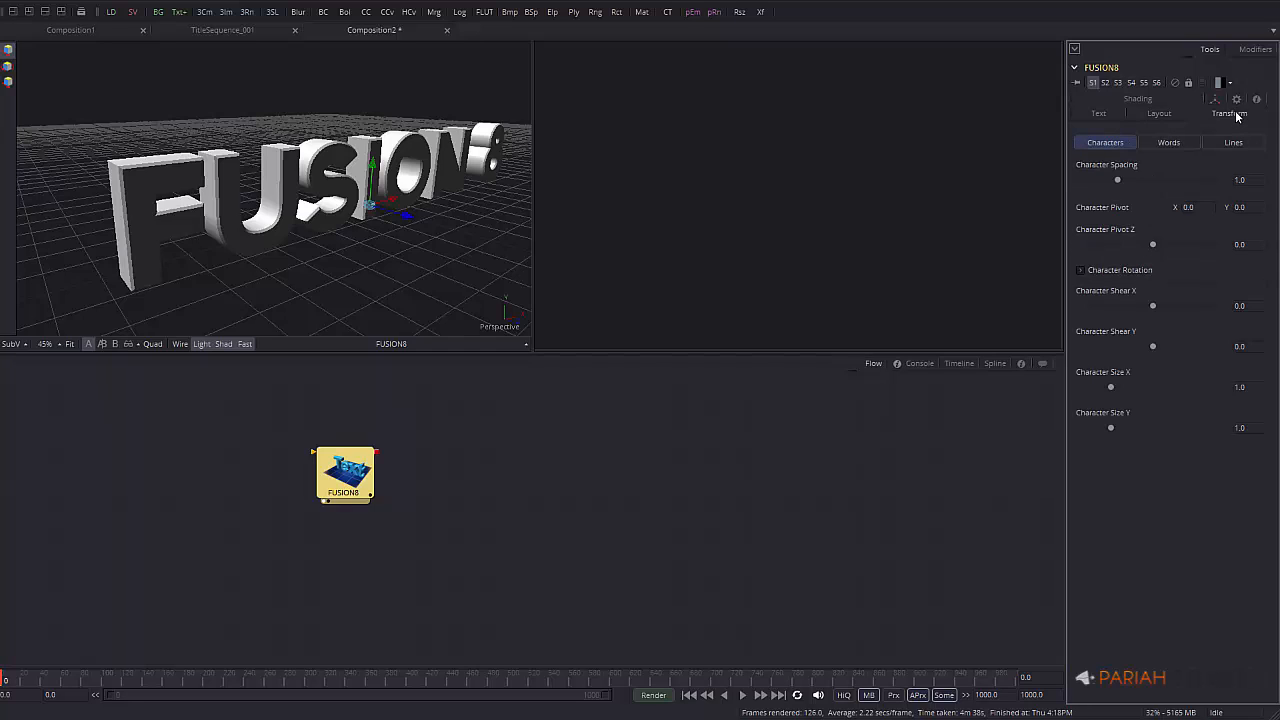
{"action": "right_click", "coordinate": [1092, 164]}
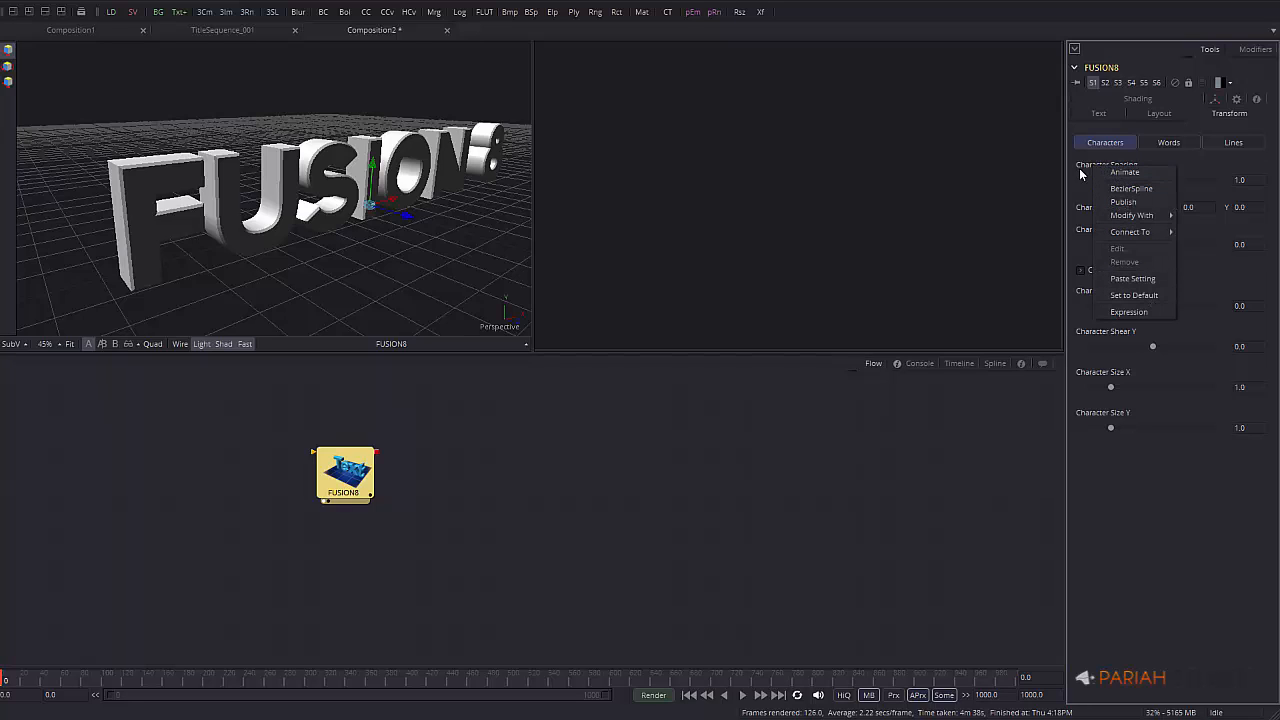
{"action": "left_click", "coordinate": [1106, 310]}
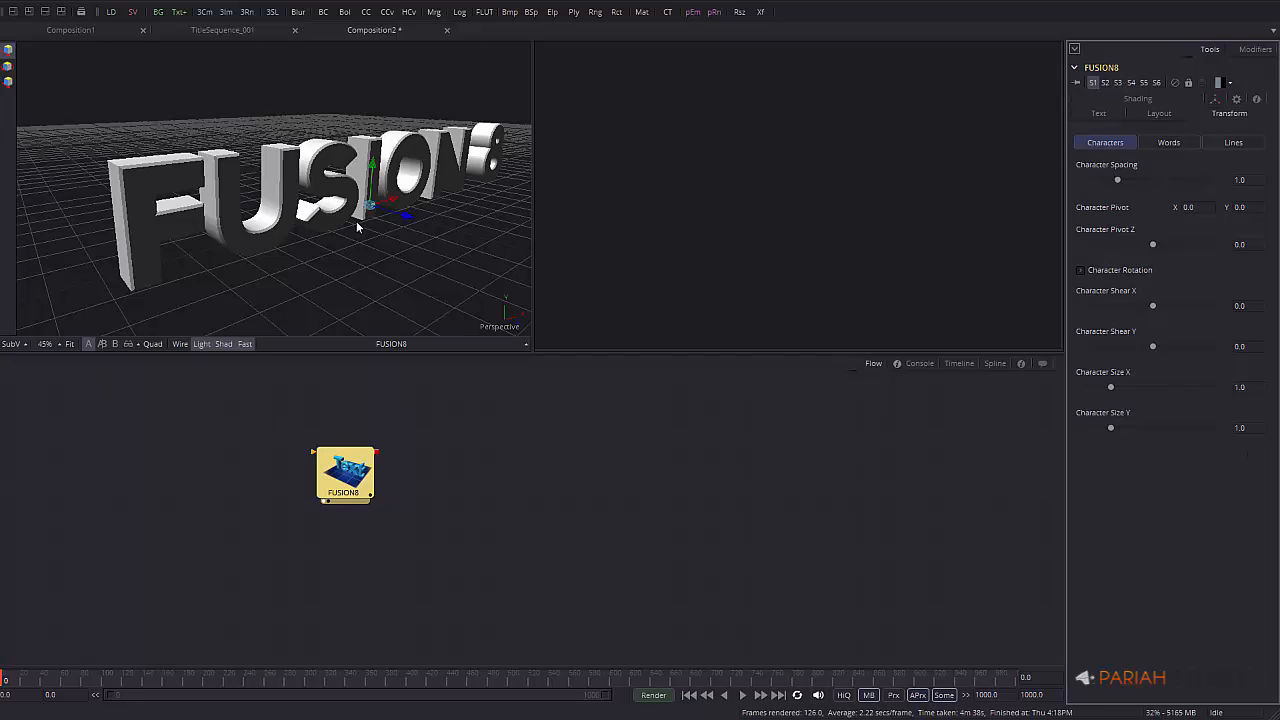
{"action": "middle_click_drag", "start_coordinate": [340, 208], "coordinate": [278, 195], "text": "alt"}
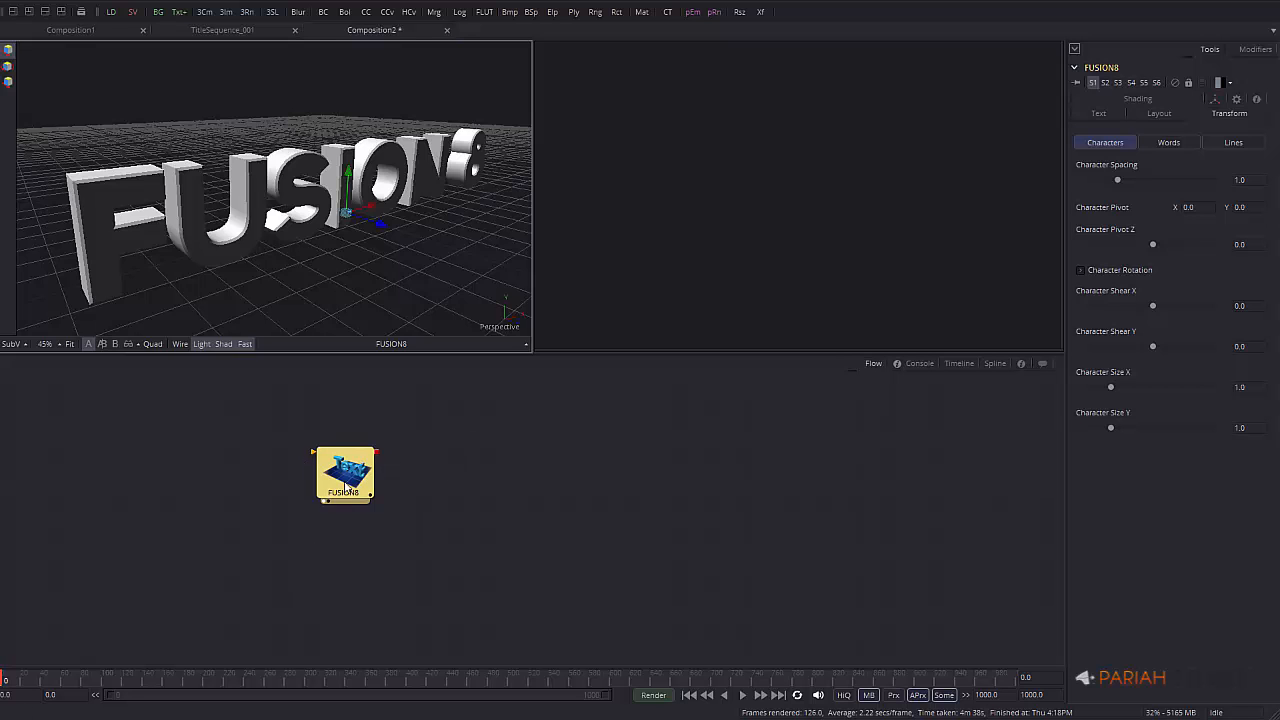
Add a Loader with the Sky019 JPG from ASSET CATALOGUE > MATERIALS > HDRI
{"action": "left_click", "coordinate": [113, 17]}
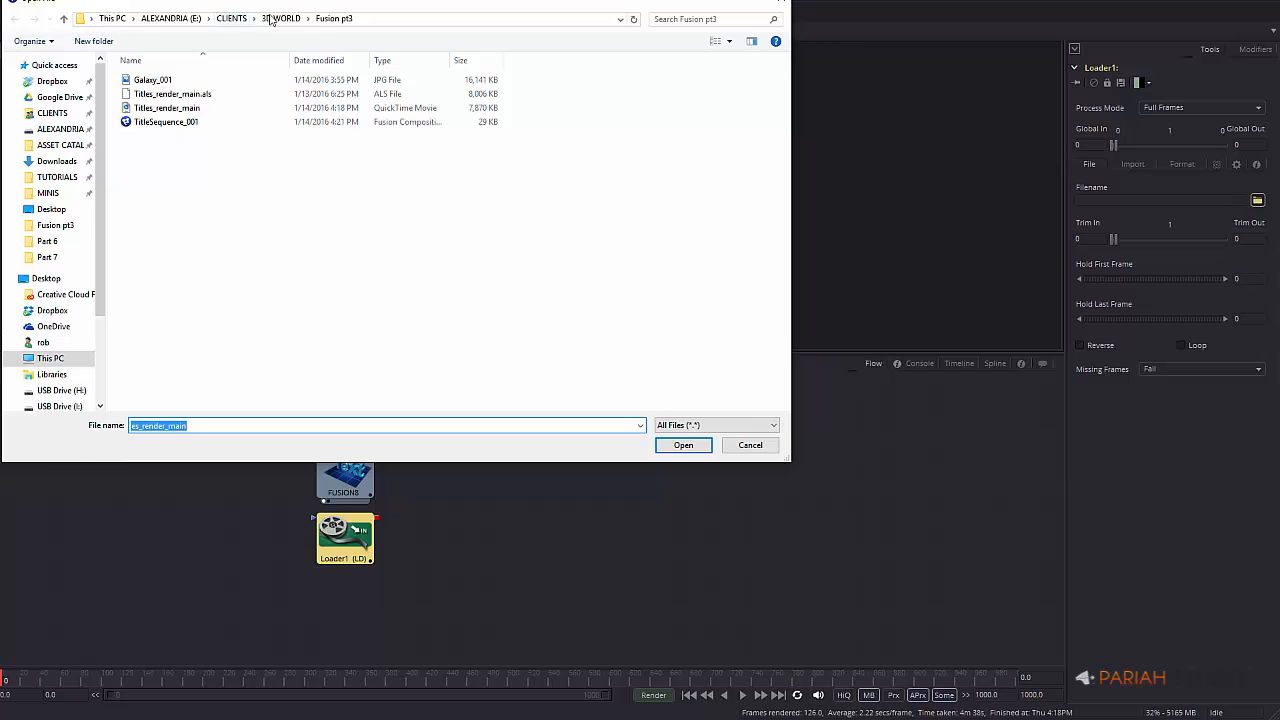
{"action": "left_click", "coordinate": [228, 18]}
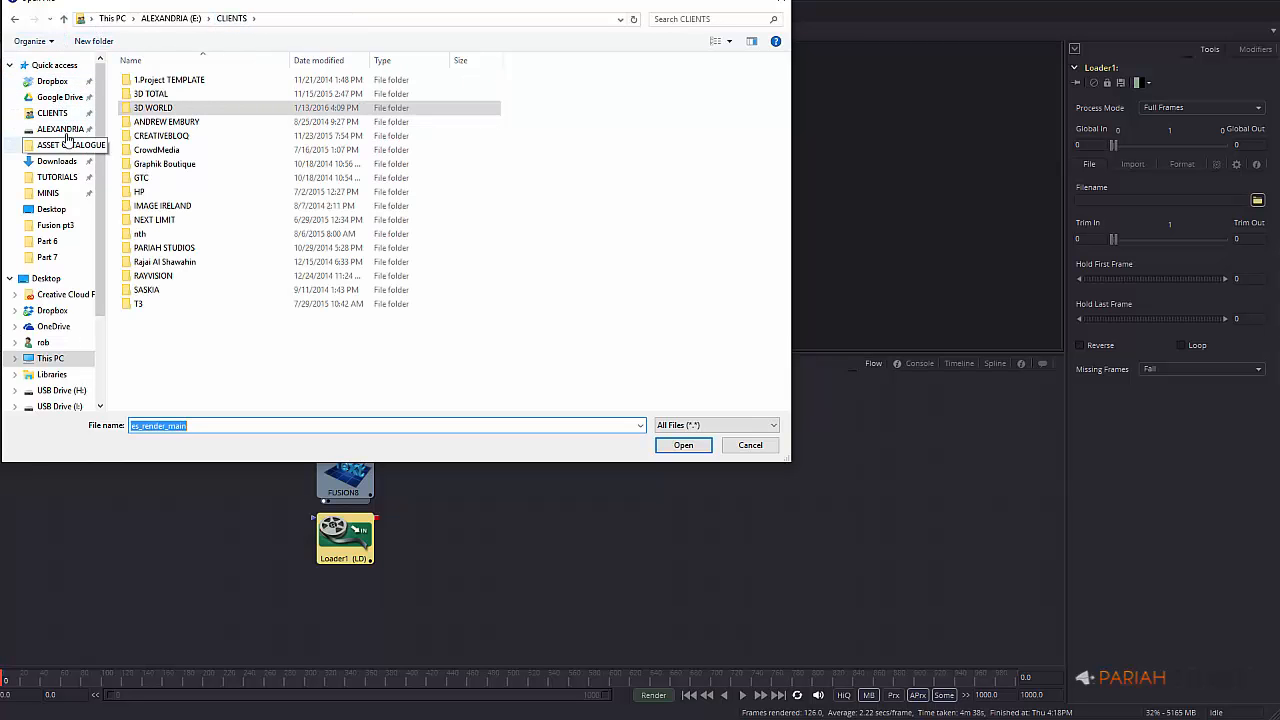
{"action": "left_click", "coordinate": [62, 145]}
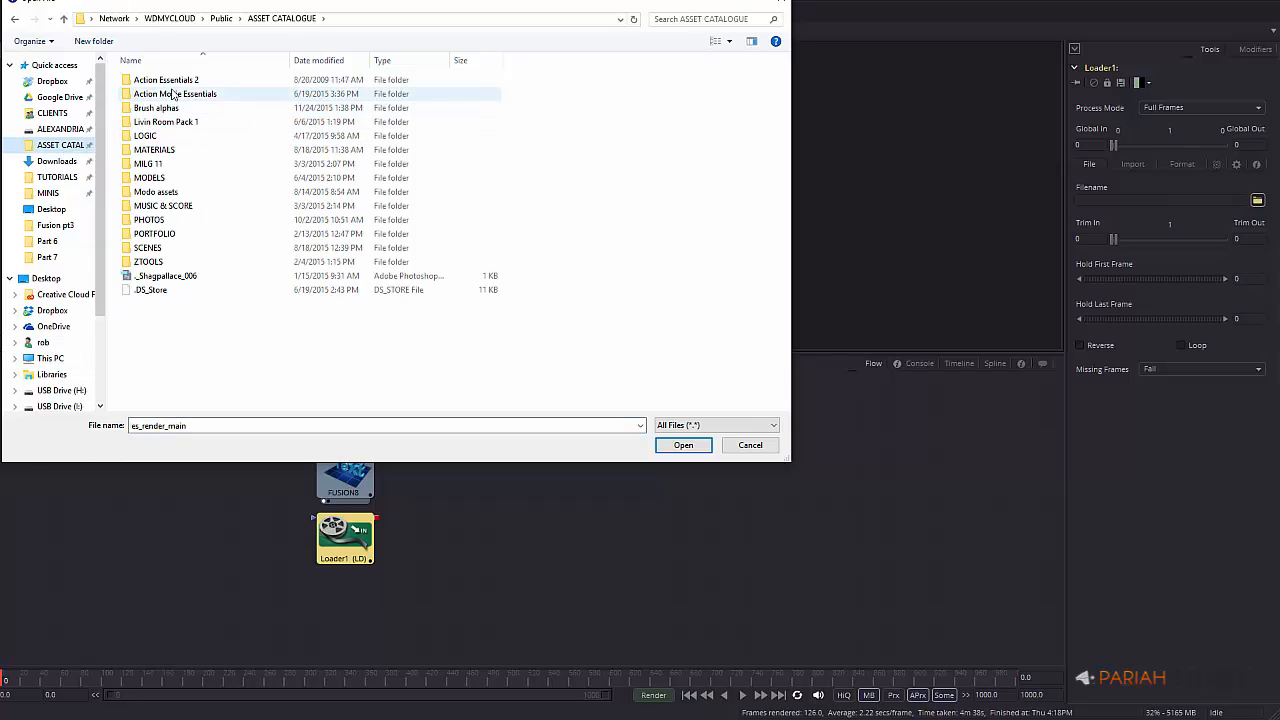
{"action": "left_click", "coordinate": [173, 150]}
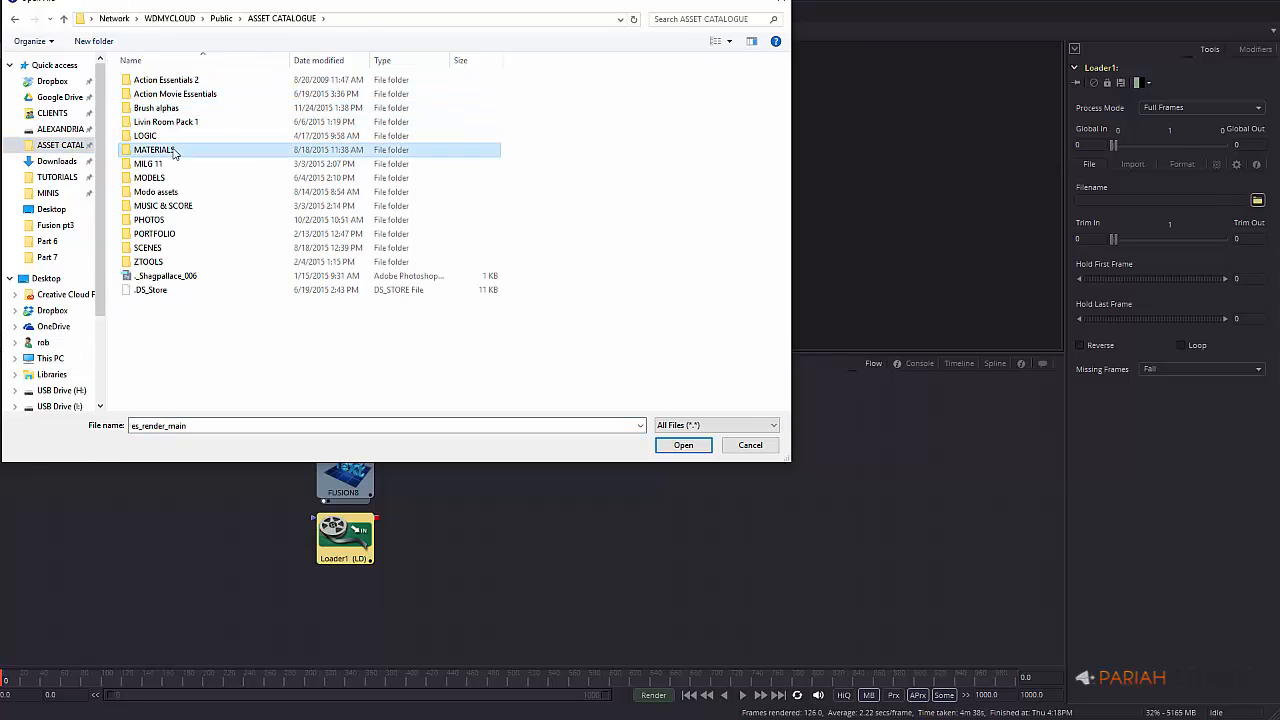
{"action": "double_click", "coordinate": [173, 150]}
{"action": "double_click", "coordinate": [157, 107]}
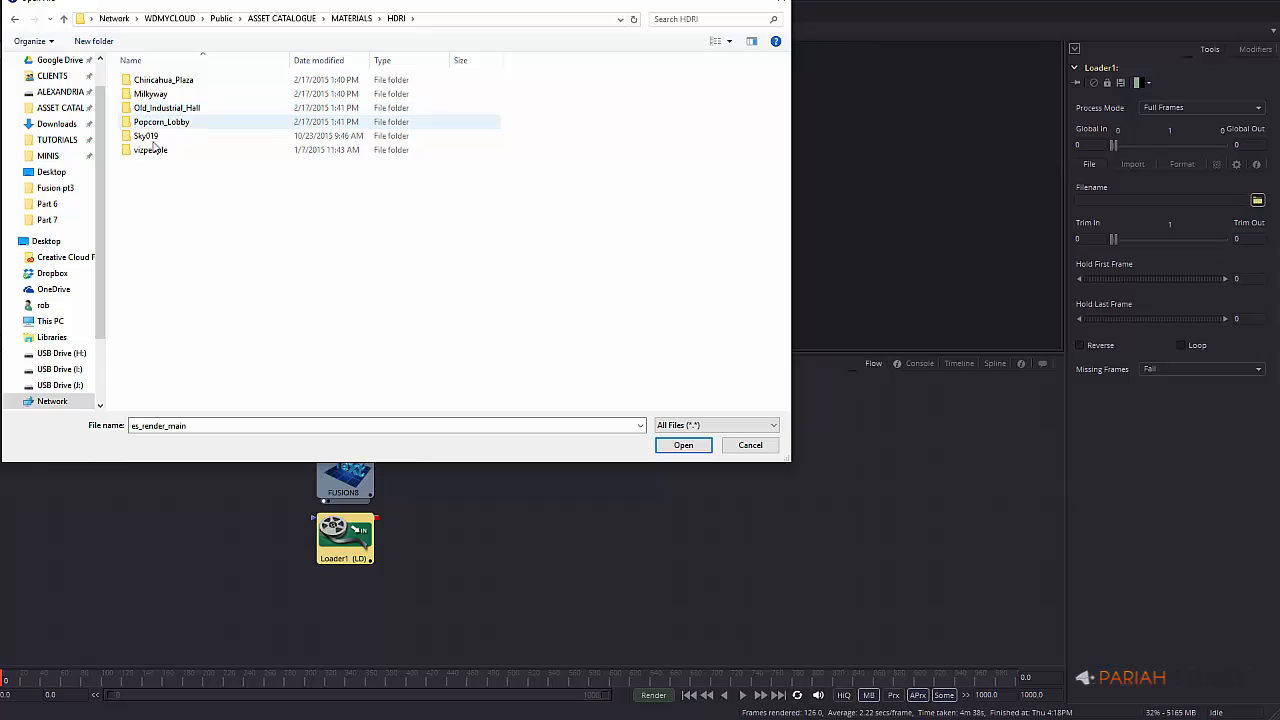
{"action": "double_click", "coordinate": [150, 136]}
{"action": "left_click", "coordinate": [168, 110]}
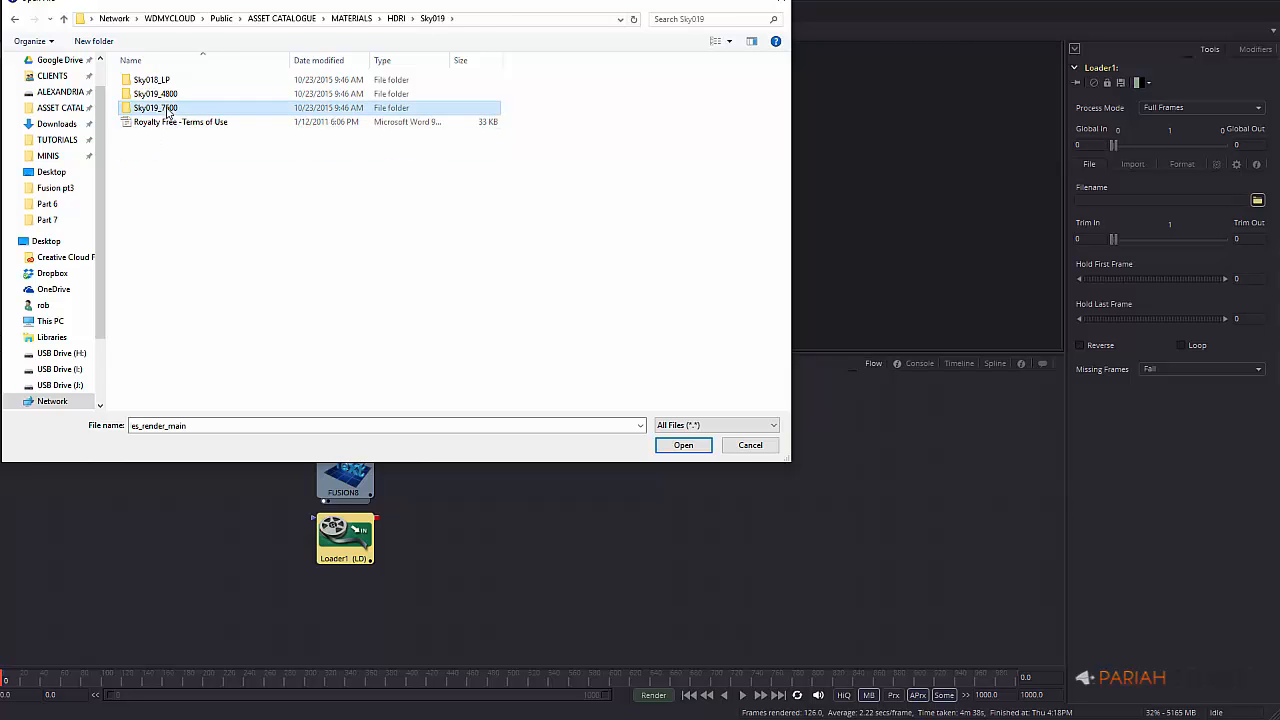
{"action": "double_click", "coordinate": [167, 109]}
{"action": "double_click", "coordinate": [148, 108]}
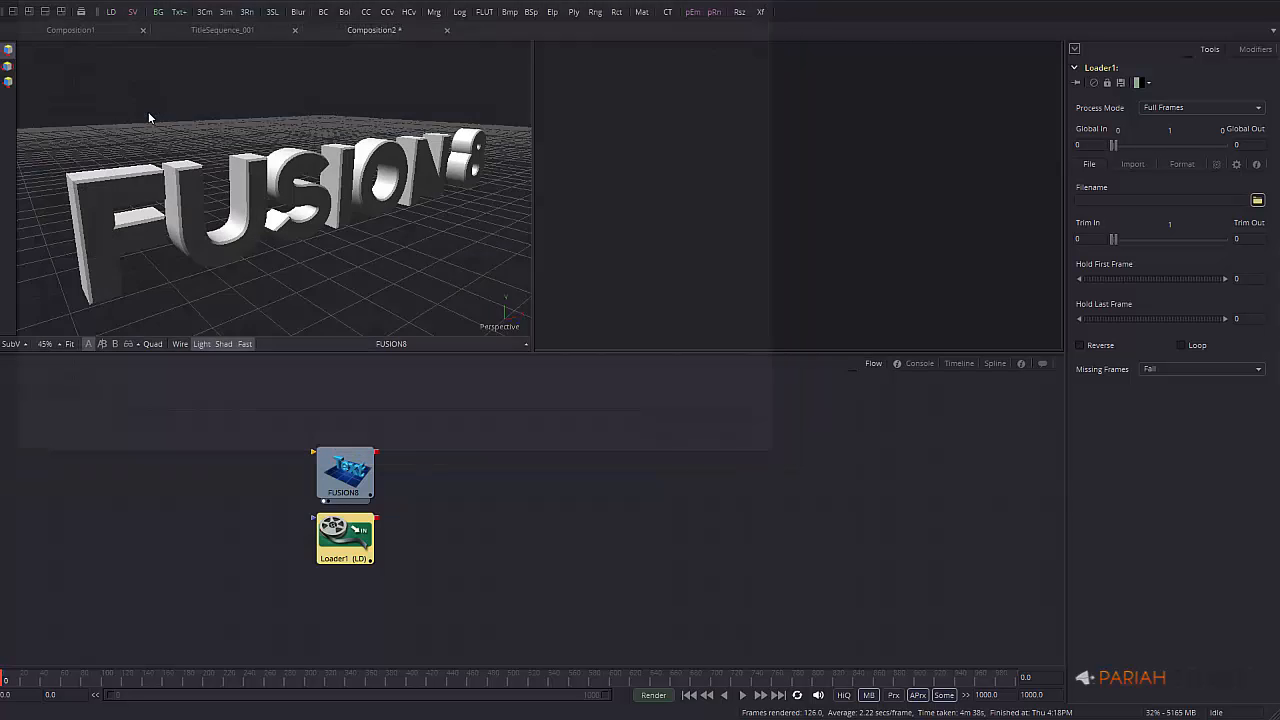
Move the sky loader left, fit Sky019 in the left viewer, and show FUSION8 on the right
{"action": "left_click_drag", "start_coordinate": [352, 537], "coordinate": [205, 538]}
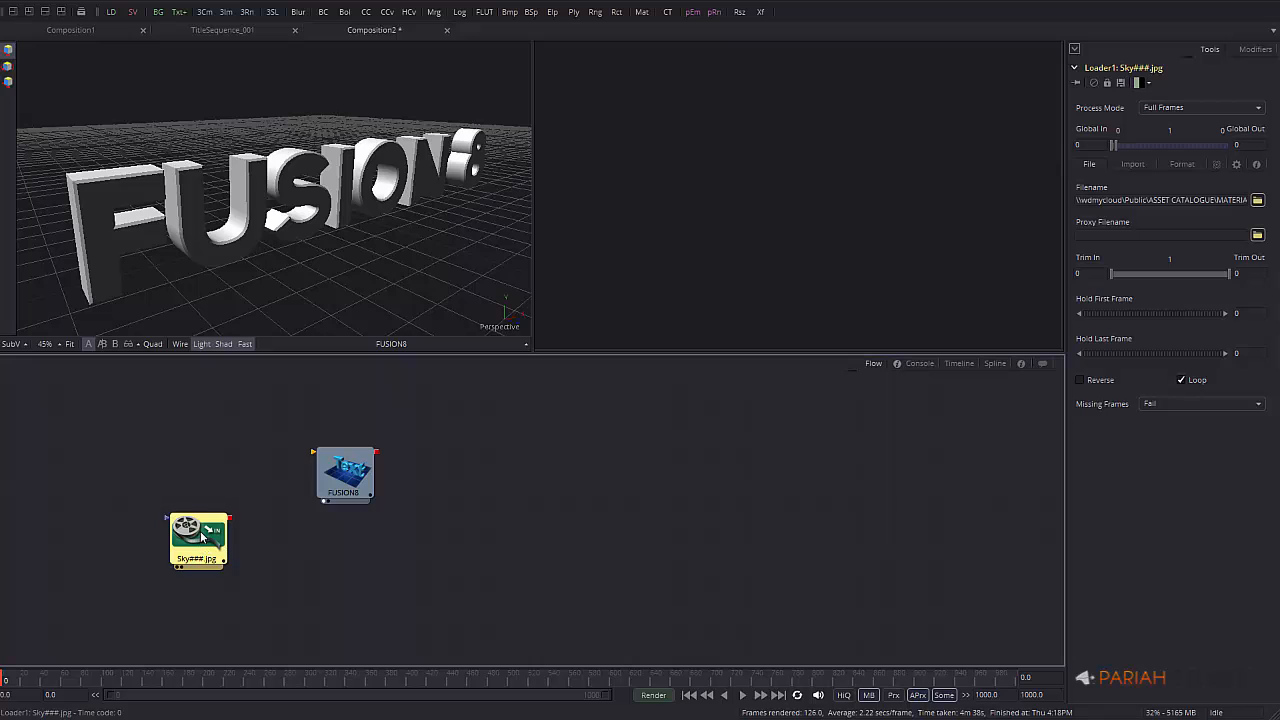
{"action": "left_click_drag", "start_coordinate": [201, 537], "coordinate": [241, 190]}
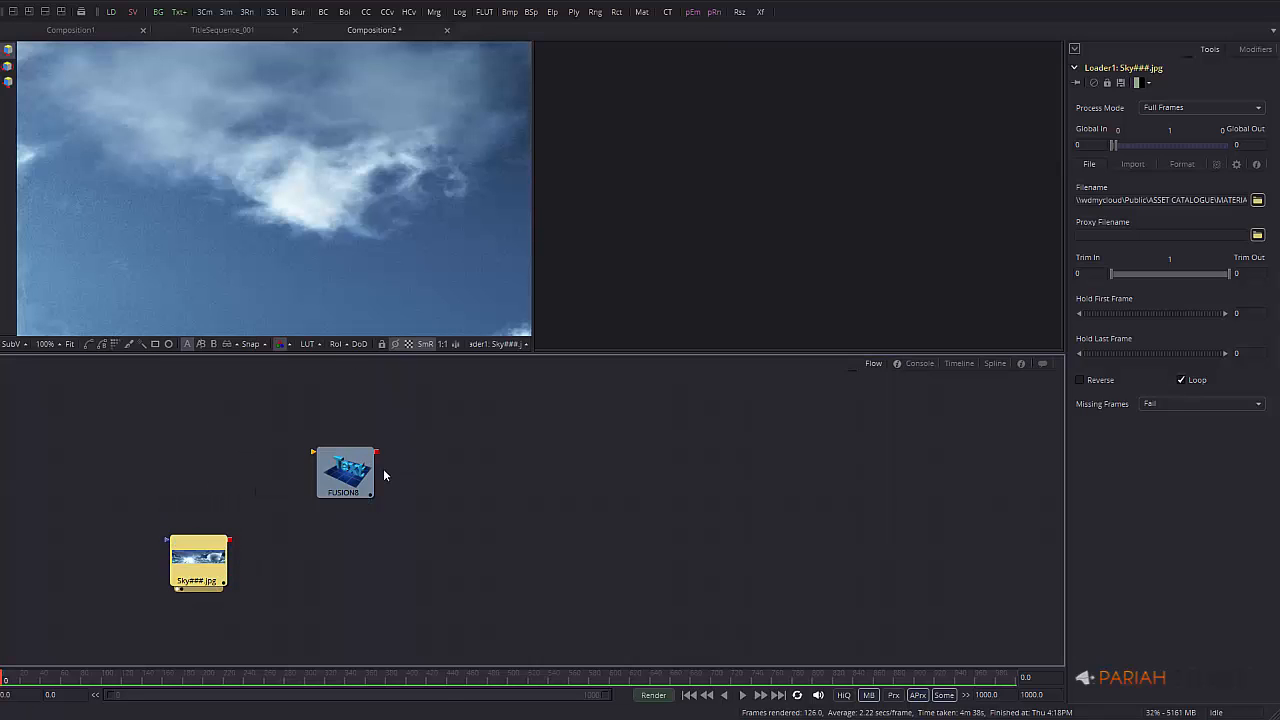
{"action": "left_click", "coordinate": [70, 345]}
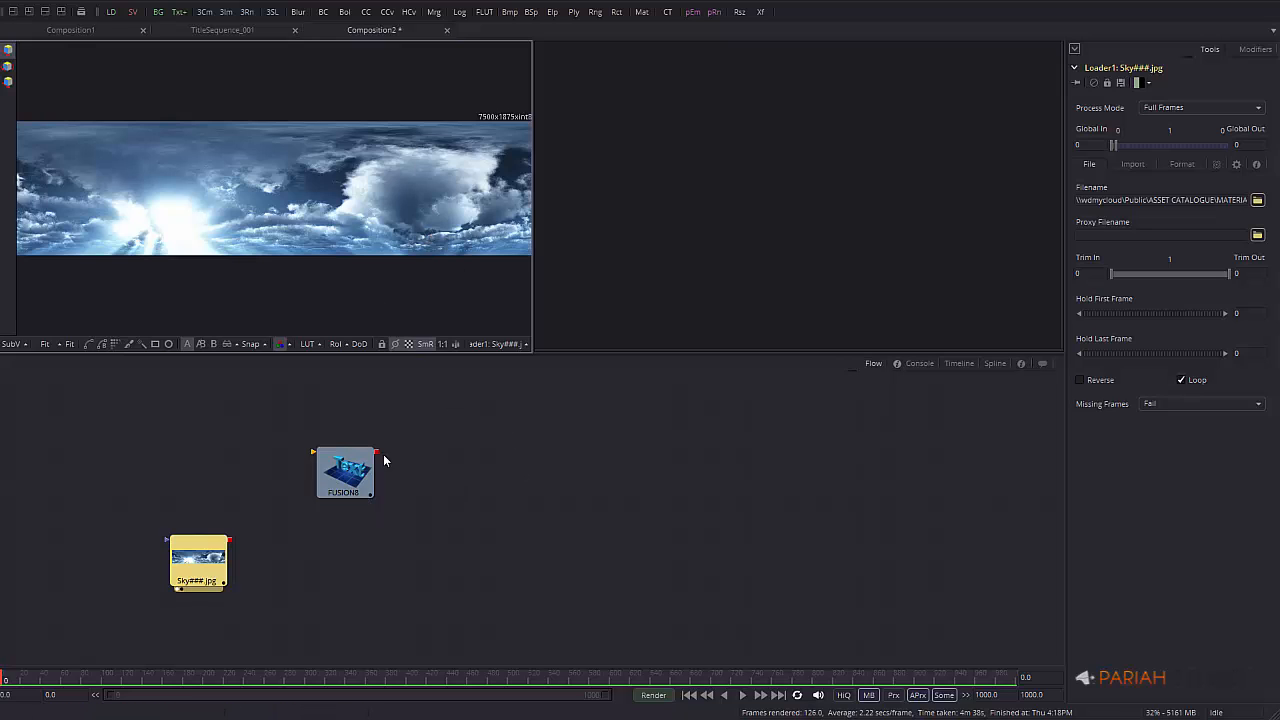
{"action": "left_click_drag", "start_coordinate": [360, 470], "coordinate": [797, 274]}
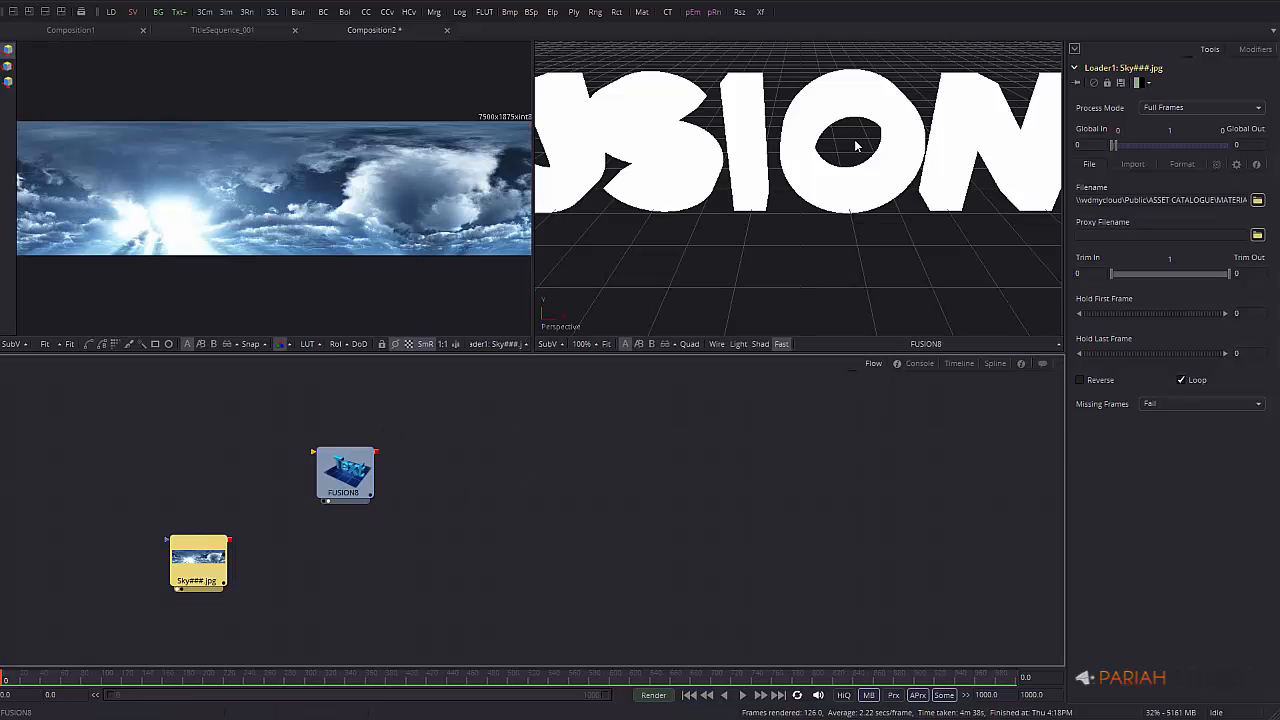
Fit and orbit the FUSION 8 title in the right viewer, then pan around the sky image
{"action": "left_click", "coordinate": [606, 344]}
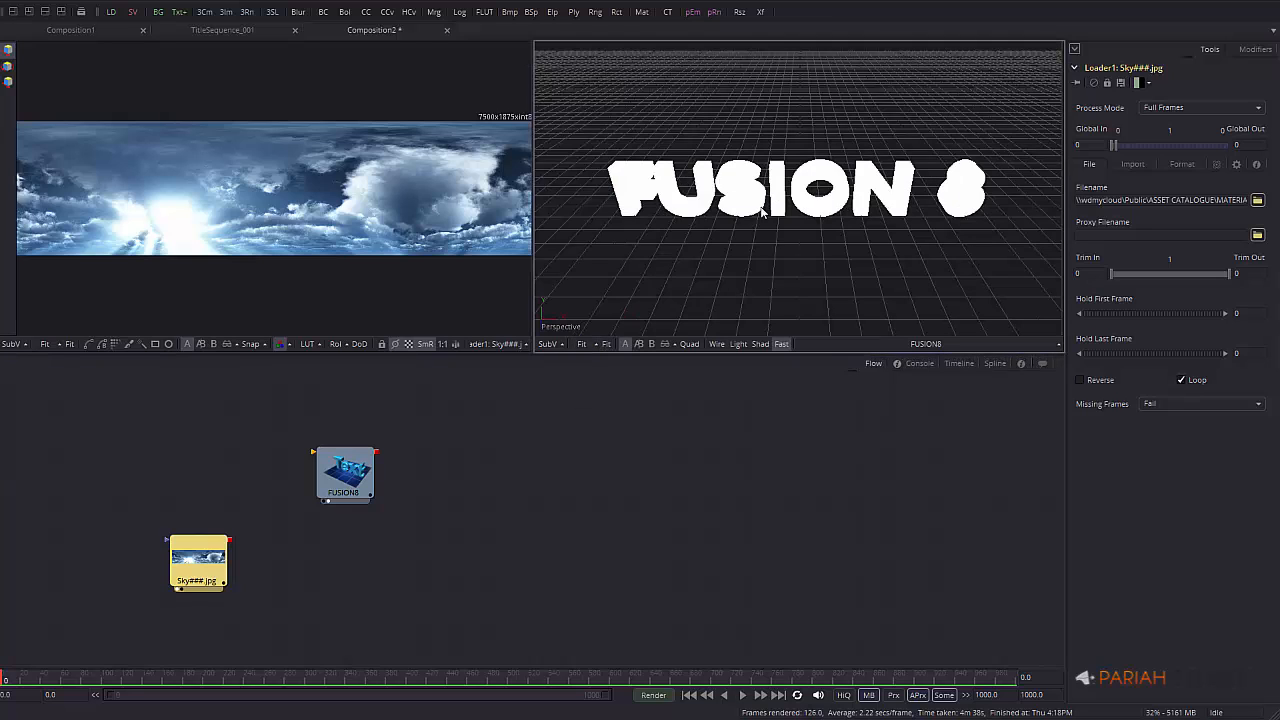
{"action": "middle_click_drag", "start_coordinate": [776, 229], "coordinate": [640, 232], "text": "alt"}
{"action": "mouse_move", "coordinate": [315, 195]}
{"action": "middle_mouse_down"}
{"action": "mouse_move", "coordinate": [185, 220]}
{"action": "mouse_move", "coordinate": [330, 189]}
{"action": "mouse_move", "coordinate": [367, 211]}
{"action": "mouse_move", "coordinate": [316, 213]}
{"action": "mouse_move", "coordinate": [376, 207]}
{"action": "mouse_move", "coordinate": [300, 212]}
{"action": "mouse_move", "coordinate": [352, 211]}
{"action": "mouse_move", "coordinate": [320, 207]}
{"action": "middle_mouse_up"}
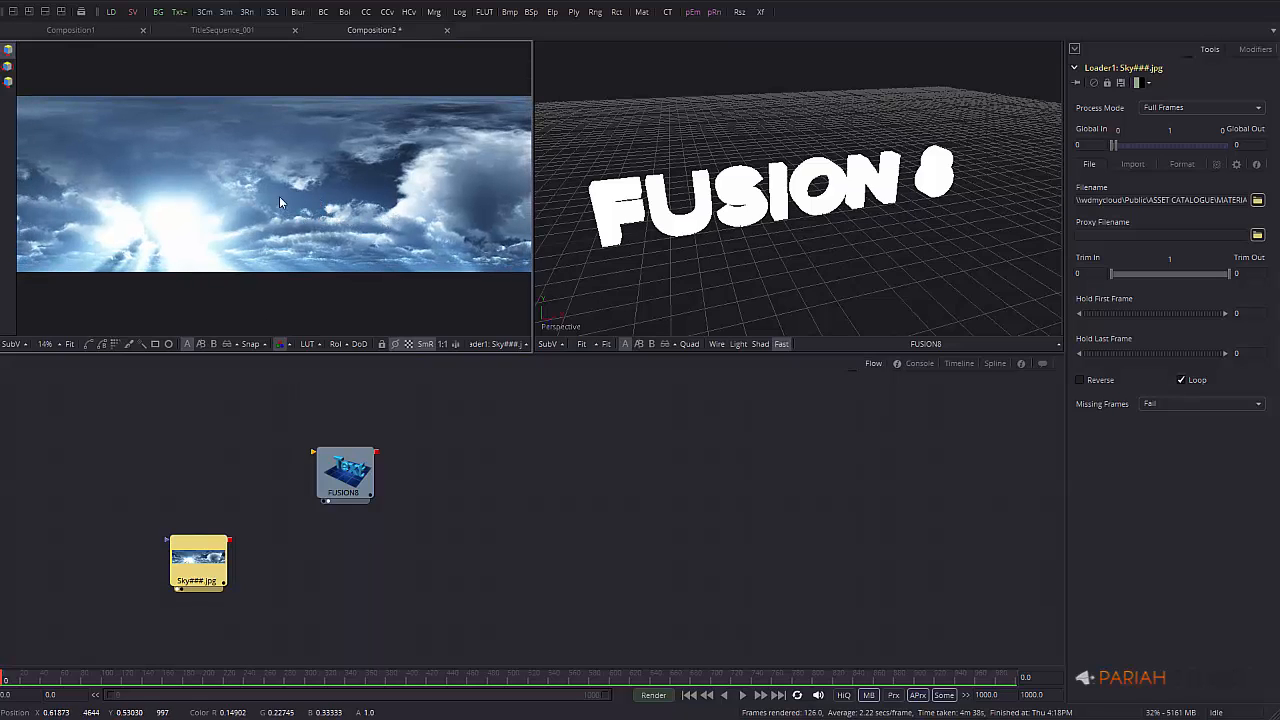
{"action": "middle_click_drag", "start_coordinate": [297, 215], "coordinate": [253, 198]}
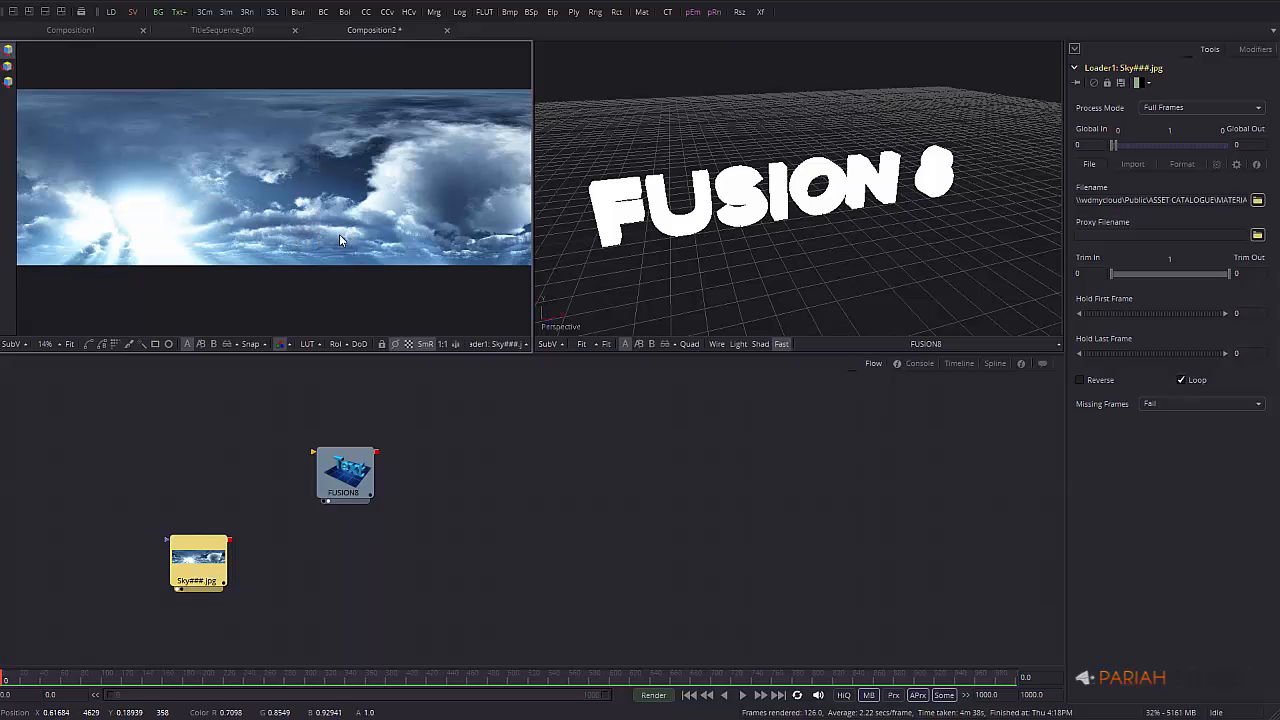
{"action": "scroll", "coordinate": [339, 234], "scroll_direction": "up", "scroll_amount": 2, "text": "ctrl"}
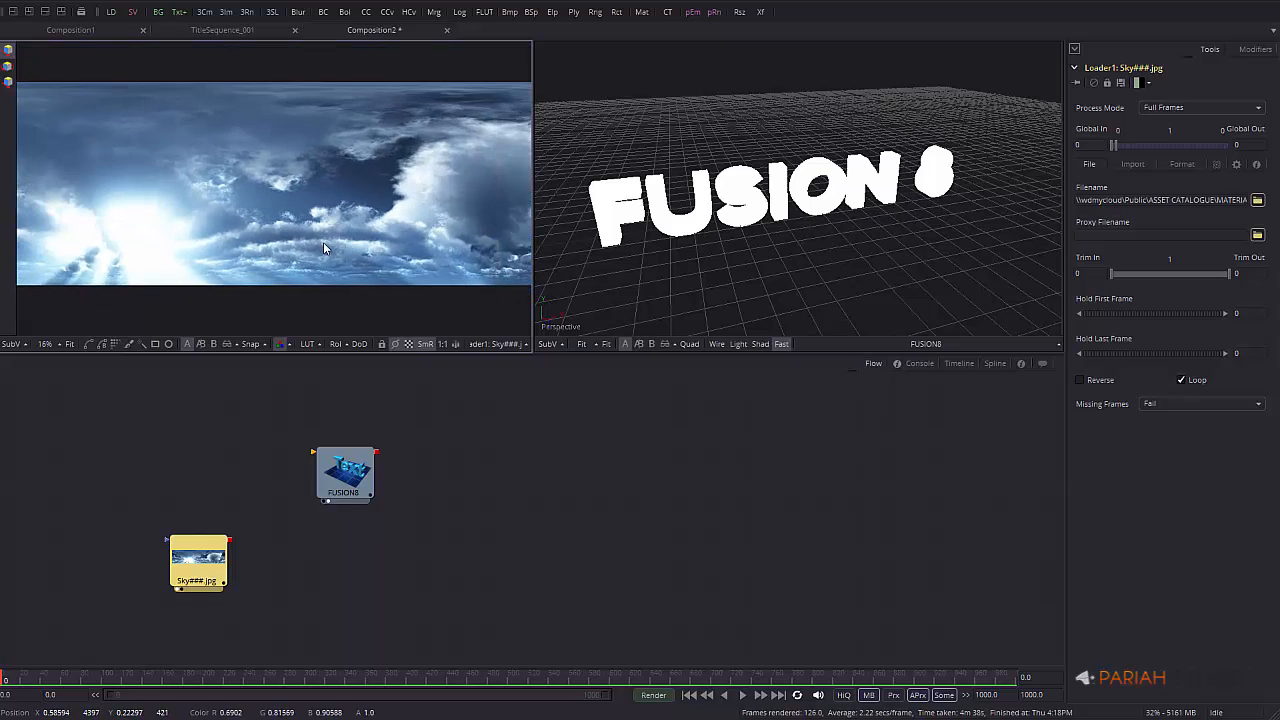
{"action": "scroll", "coordinate": [323, 245], "scroll_direction": "down", "scroll_amount": 1, "text": "ctrl"}
{"action": "middle_click_drag", "start_coordinate": [274, 226], "coordinate": [329, 229]}
{"action": "middle_click_drag", "start_coordinate": [353, 222], "coordinate": [325, 203]}
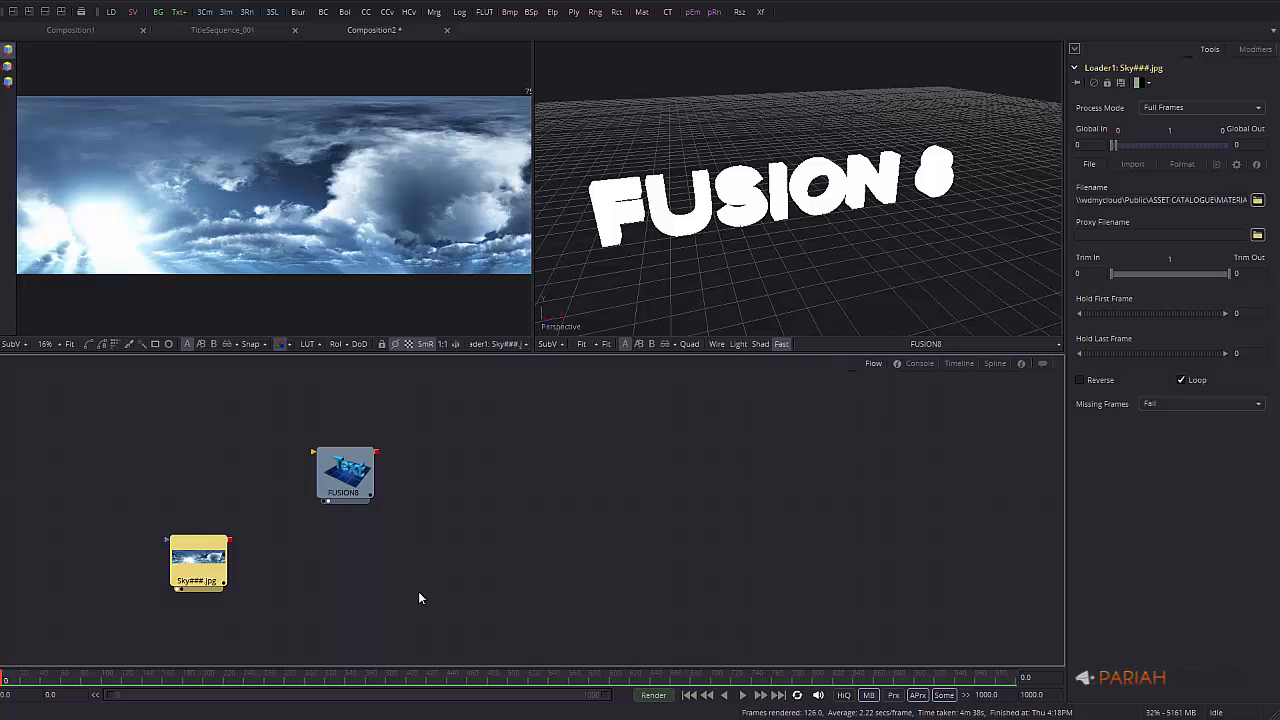
Show the Flow's Add Tool > 3D submenu with Image Plane 3D highlighted
{"action": "right_click", "coordinate": [337, 571]}
{"action": "mouse_move", "coordinate": [456, 577]}
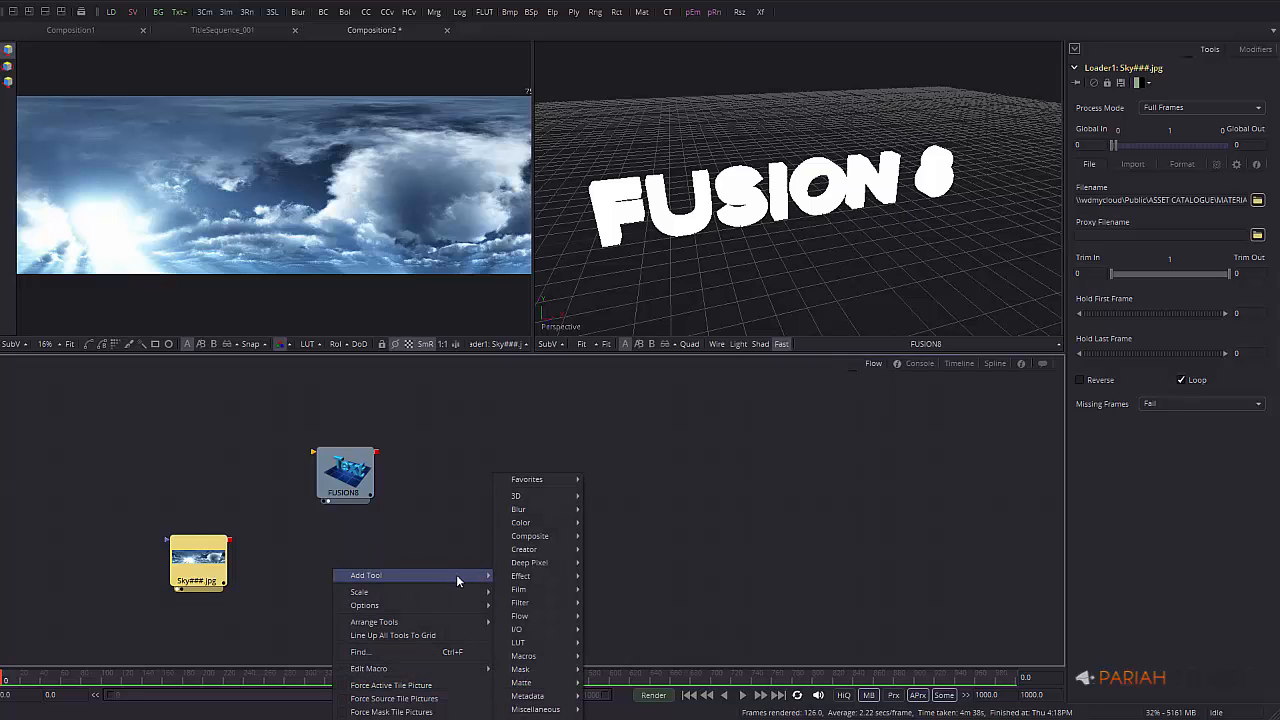
{"action": "mouse_move", "coordinate": [551, 495]}
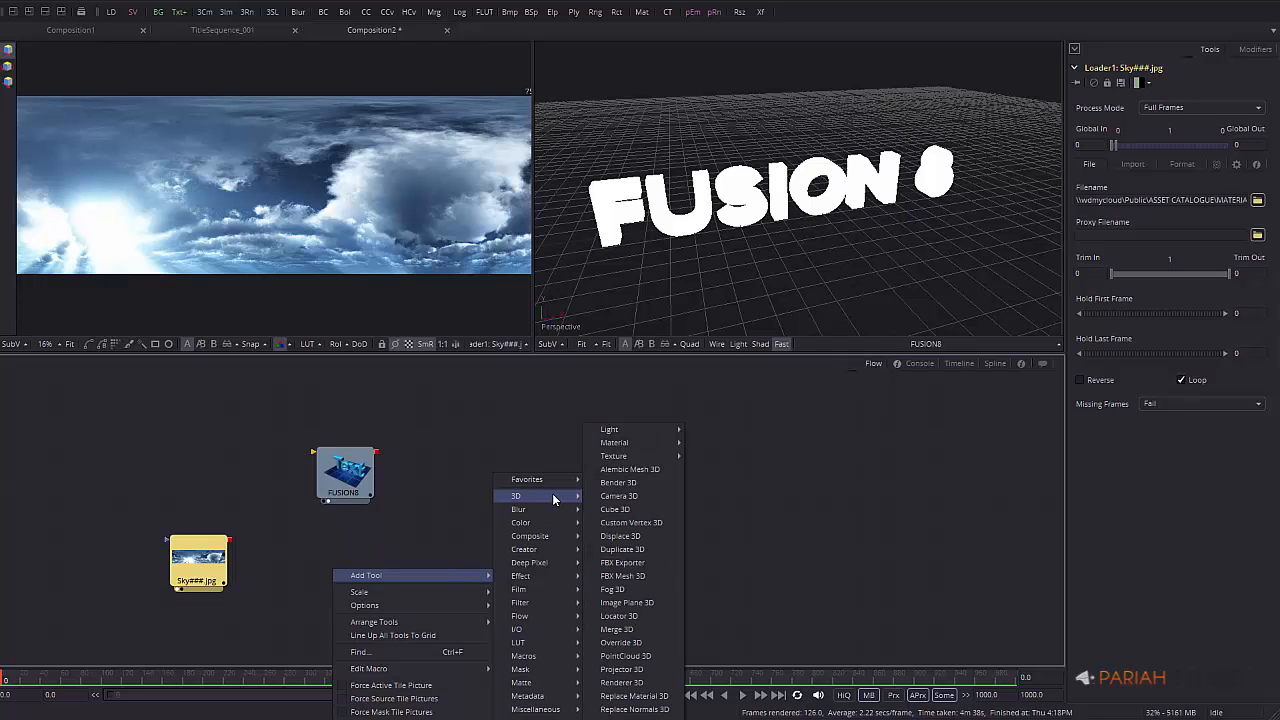
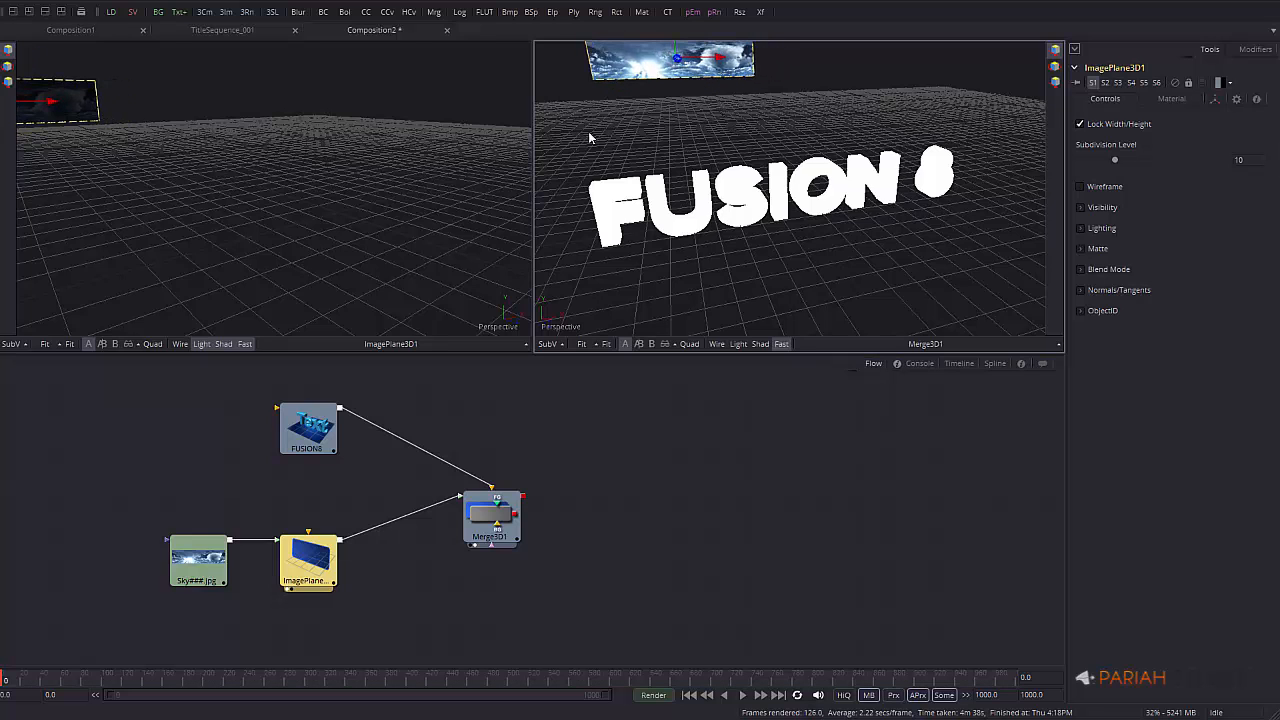
Orbit the ImagePlane3D1 view and raise the sky image plane in the scene
{"action": "middle_click_drag", "start_coordinate": [78, 132], "coordinate": [180, 145], "text": "alt"}
{"action": "middle_click_drag", "start_coordinate": [53, 123], "coordinate": [707, 235], "text": "alt"}
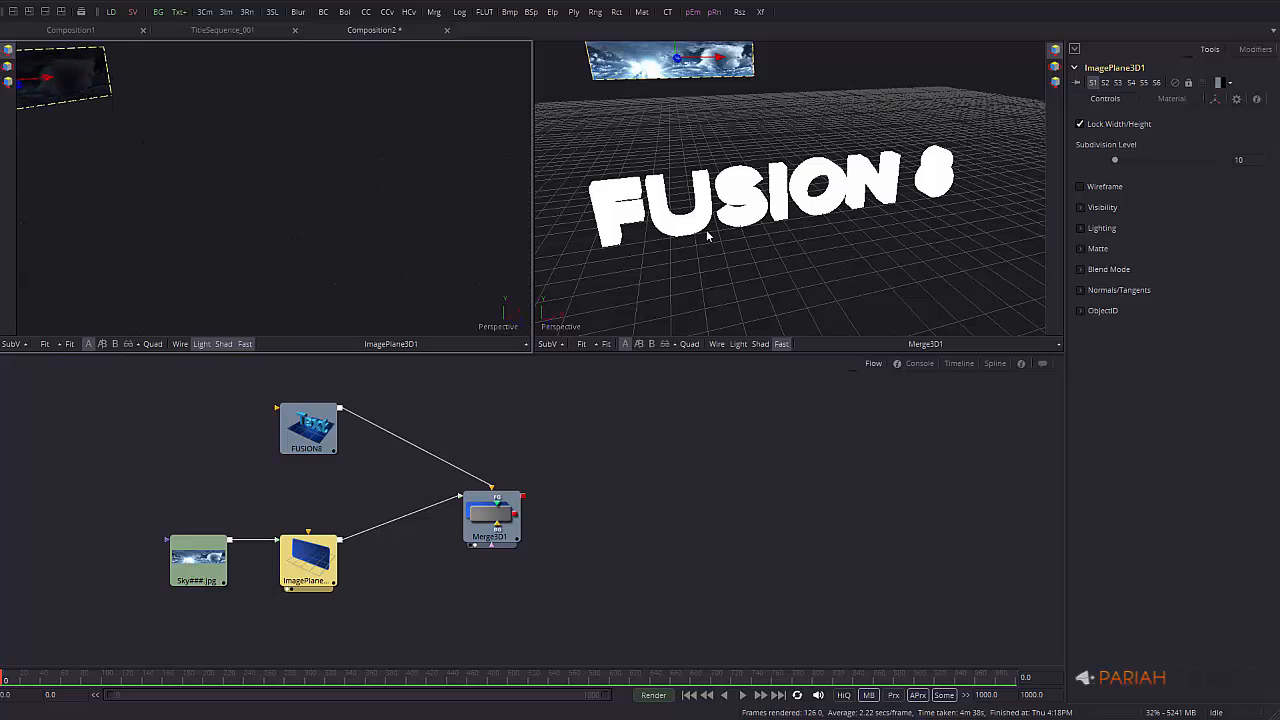
{"action": "middle_click_drag", "start_coordinate": [138, 127], "coordinate": [870, 328], "text": "alt"}
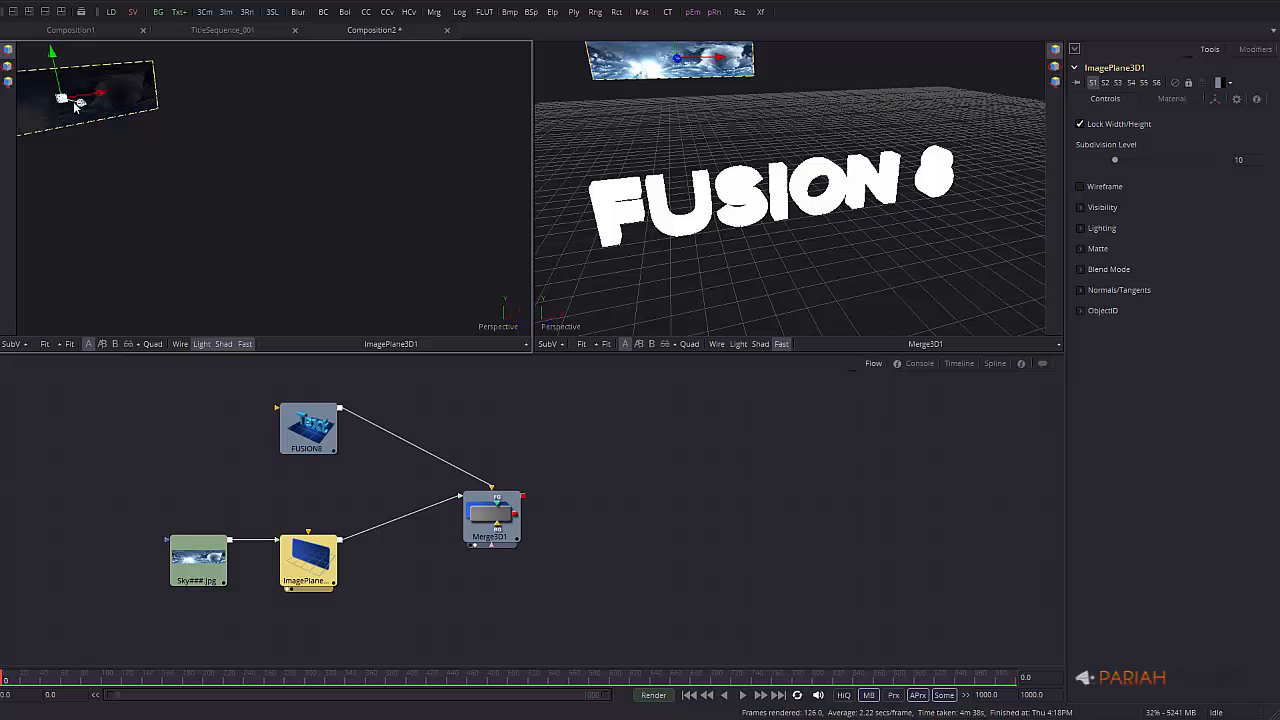
{"action": "left_click_drag", "start_coordinate": [80, 104], "coordinate": [478, 187]}
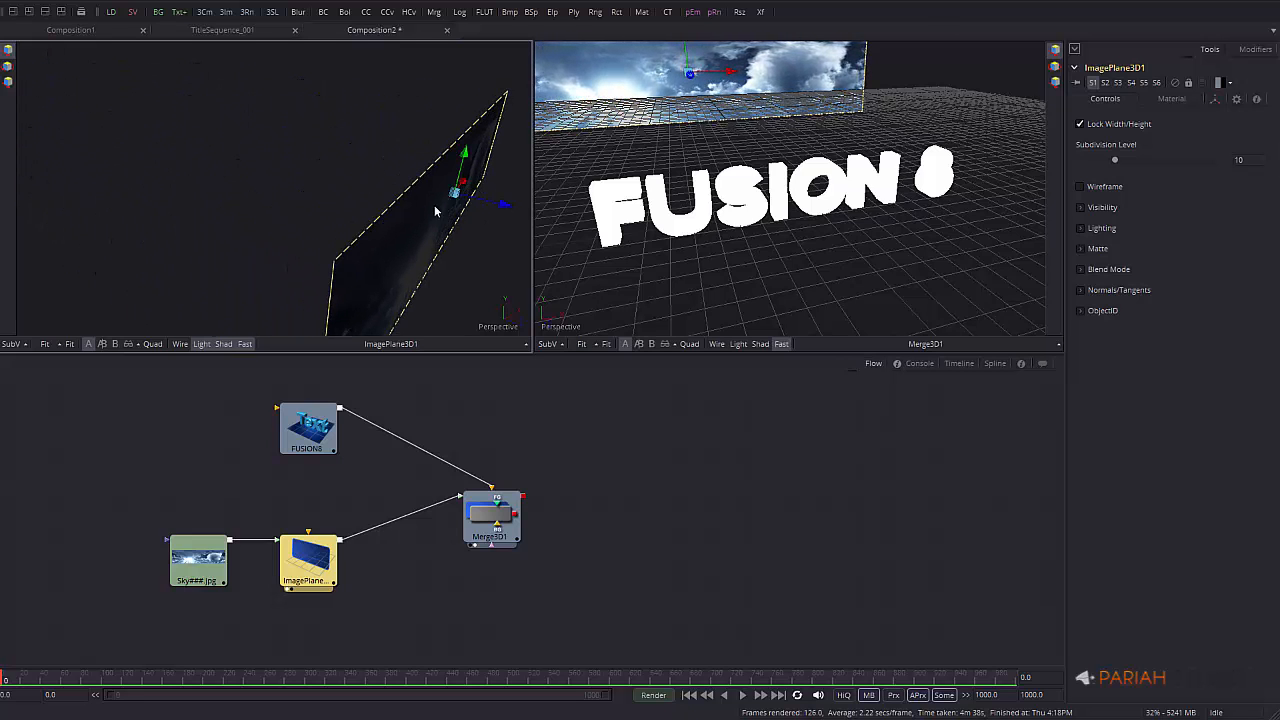
Reframe the plane above the floor grid and turn on lighting and shading in the Merge3D1 view
{"action": "middle_click_drag", "start_coordinate": [435, 210], "coordinate": [143, 194], "text": "alt"}
{"action": "middle_click_drag", "start_coordinate": [248, 218], "coordinate": [410, 177], "text": "alt"}
{"action": "middle_click_drag", "start_coordinate": [435, 264], "coordinate": [362, 210], "text": "alt"}
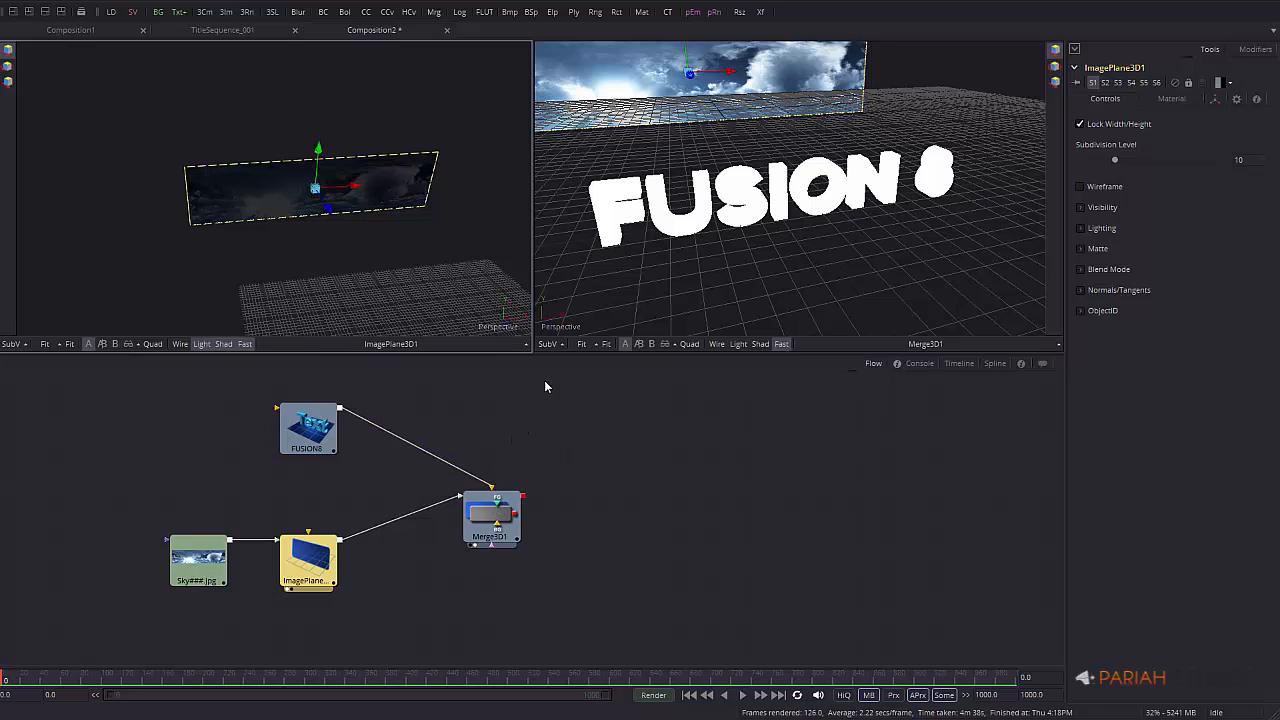
{"action": "left_click", "coordinate": [754, 343]}
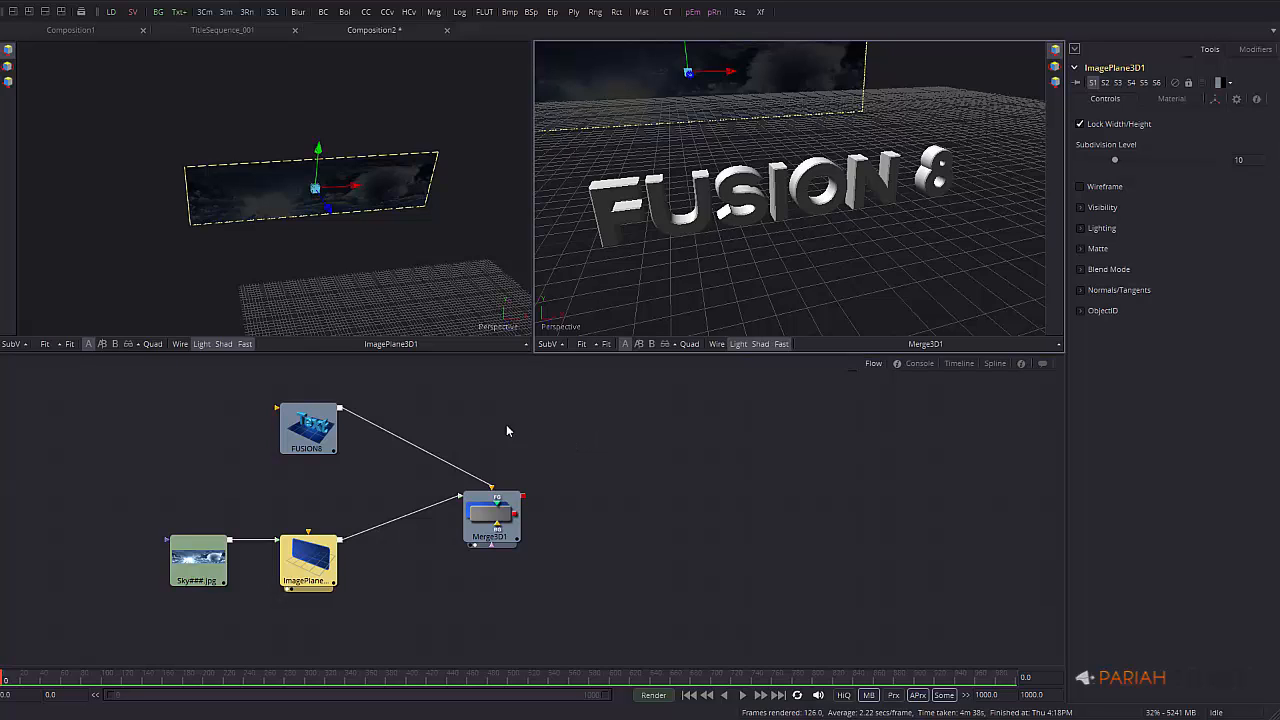
Nudge the FUSION8 node right and add a Blinn material node from Add Tool > 3D > Material
{"action": "left_click_drag", "start_coordinate": [314, 428], "coordinate": [350, 425]}
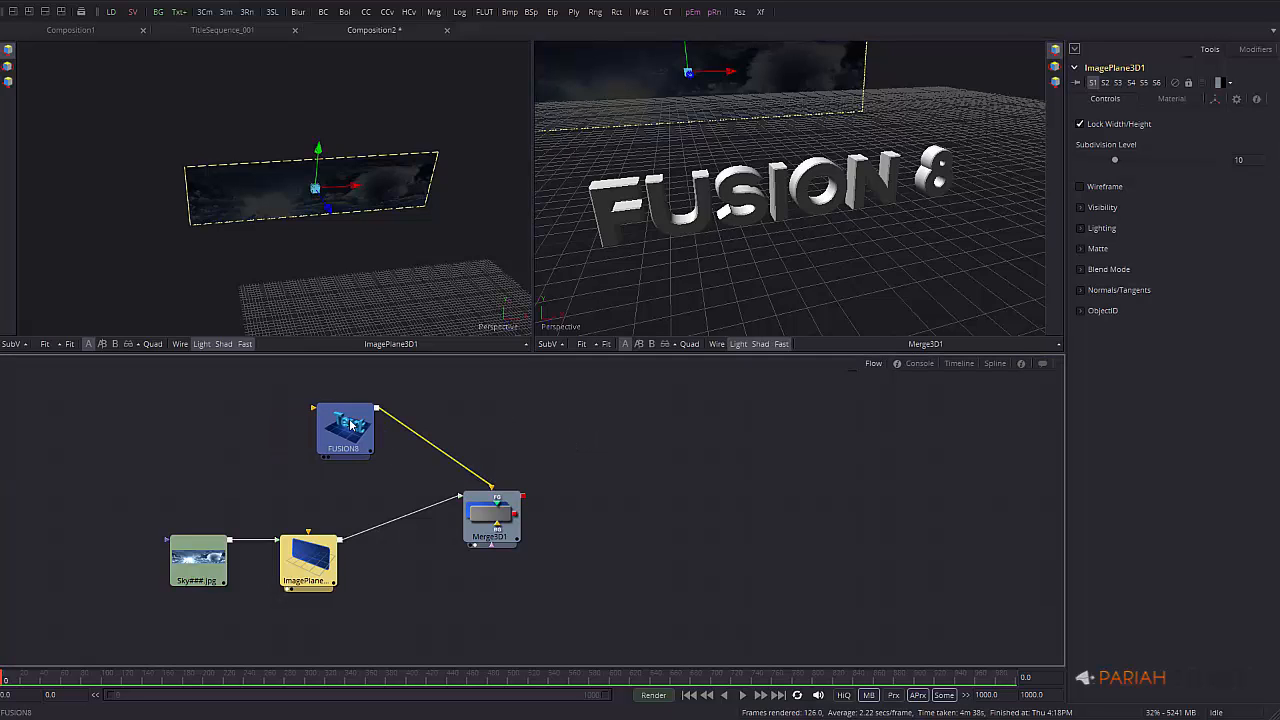
{"action": "left_click", "coordinate": [340, 428]}
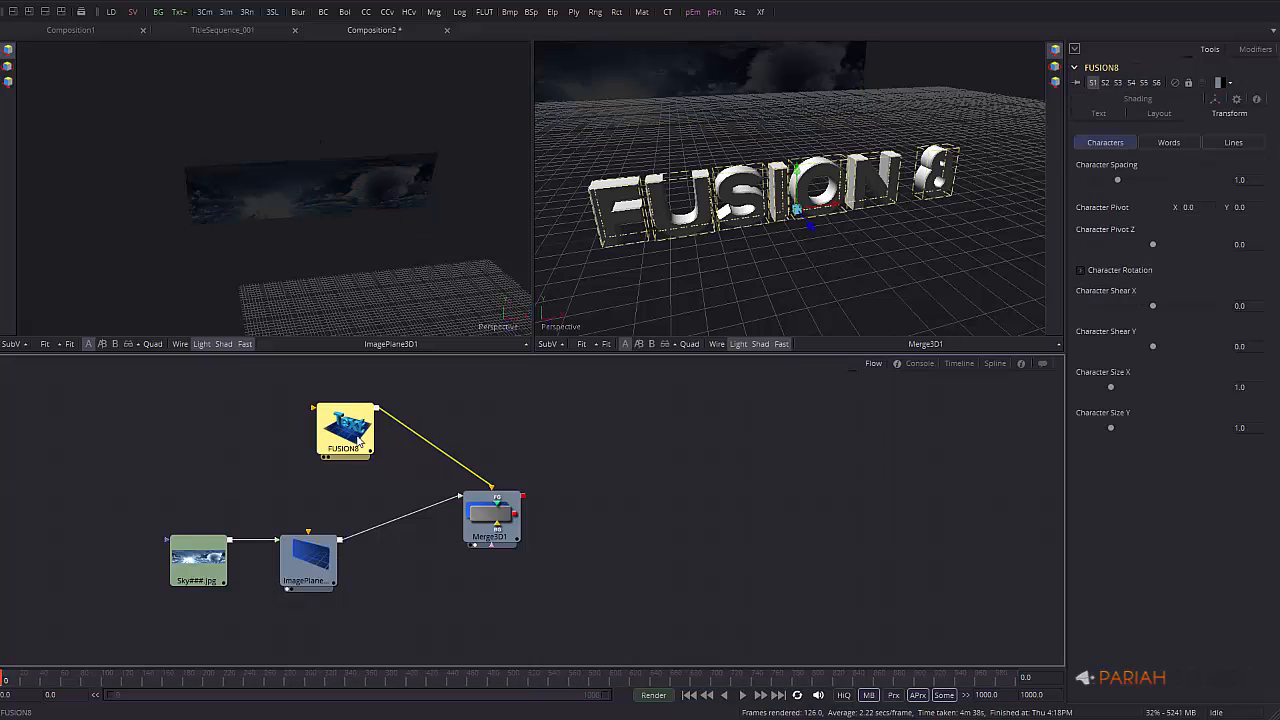
{"action": "left_click", "coordinate": [185, 403]}
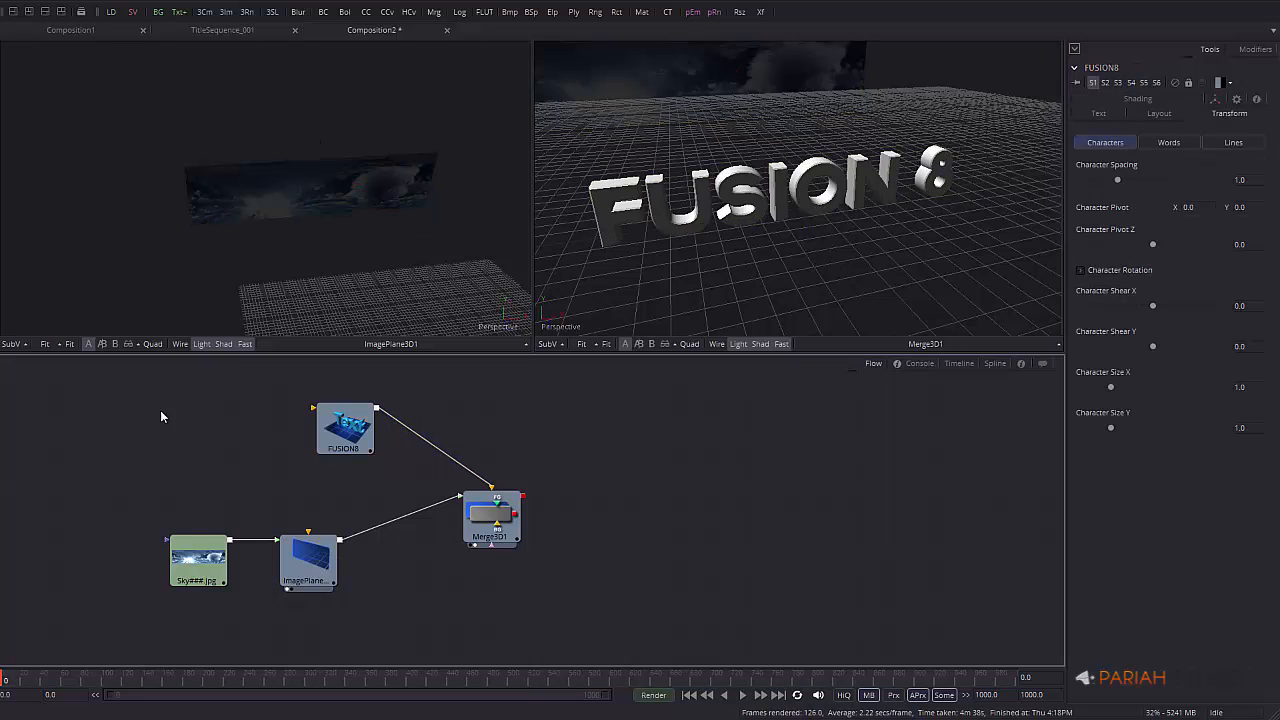
{"action": "right_click", "coordinate": [161, 411]}
{"action": "mouse_move", "coordinate": [230, 416]}
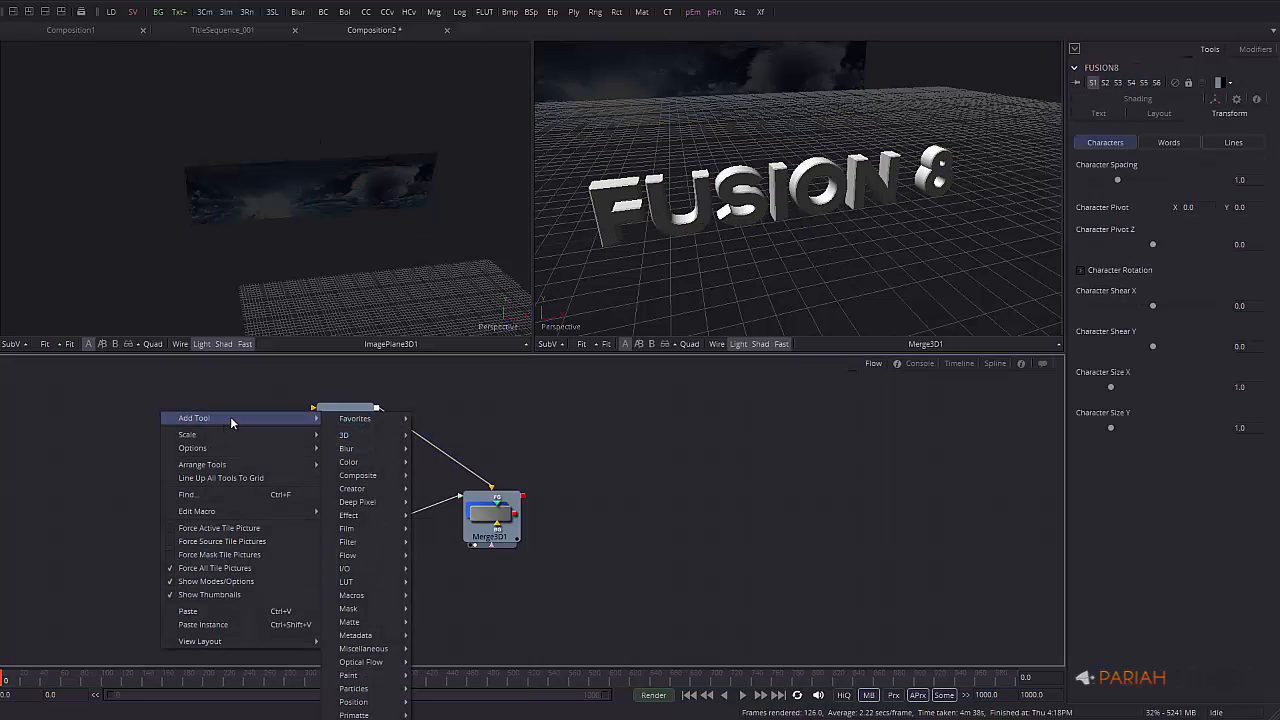
{"action": "mouse_move", "coordinate": [360, 435]}
{"action": "mouse_move", "coordinate": [461, 440]}
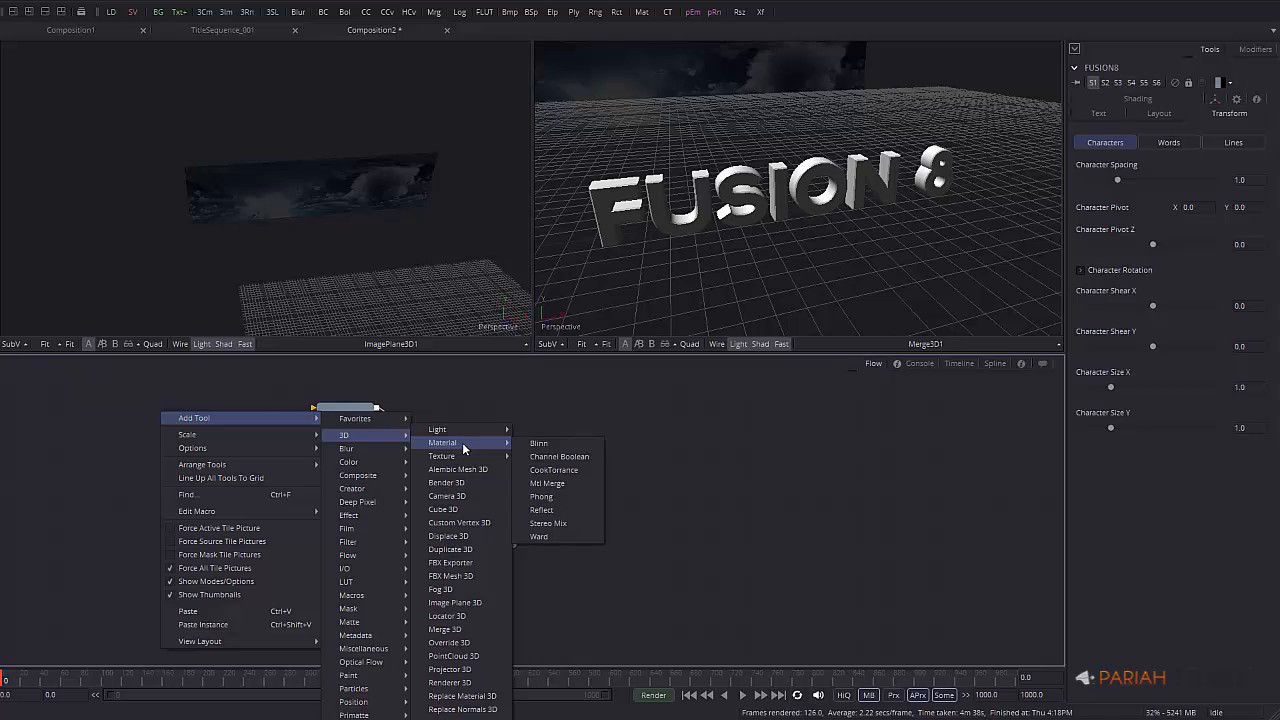
{"action": "left_click", "coordinate": [541, 443]}
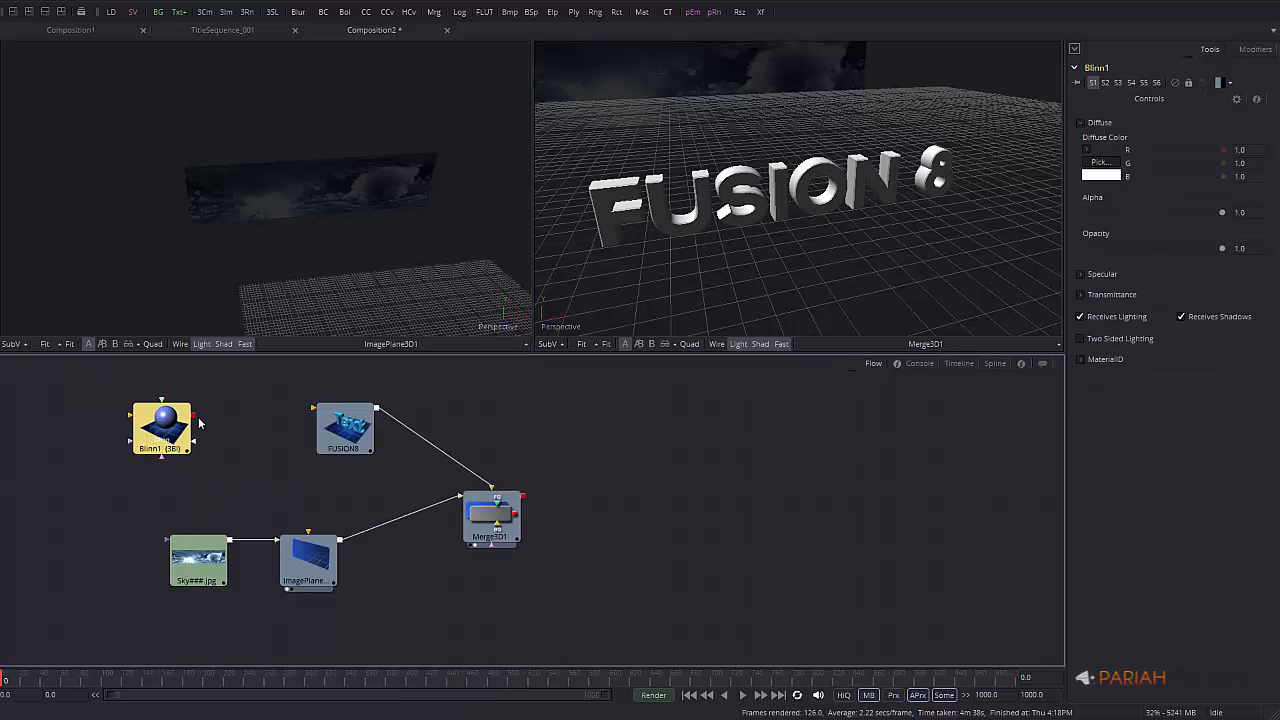
Arrange Blinn1 directly above FUSION8, with FUSION8 sitting above the sky image node
{"action": "left_click_drag", "start_coordinate": [194, 417], "coordinate": [350, 437]}
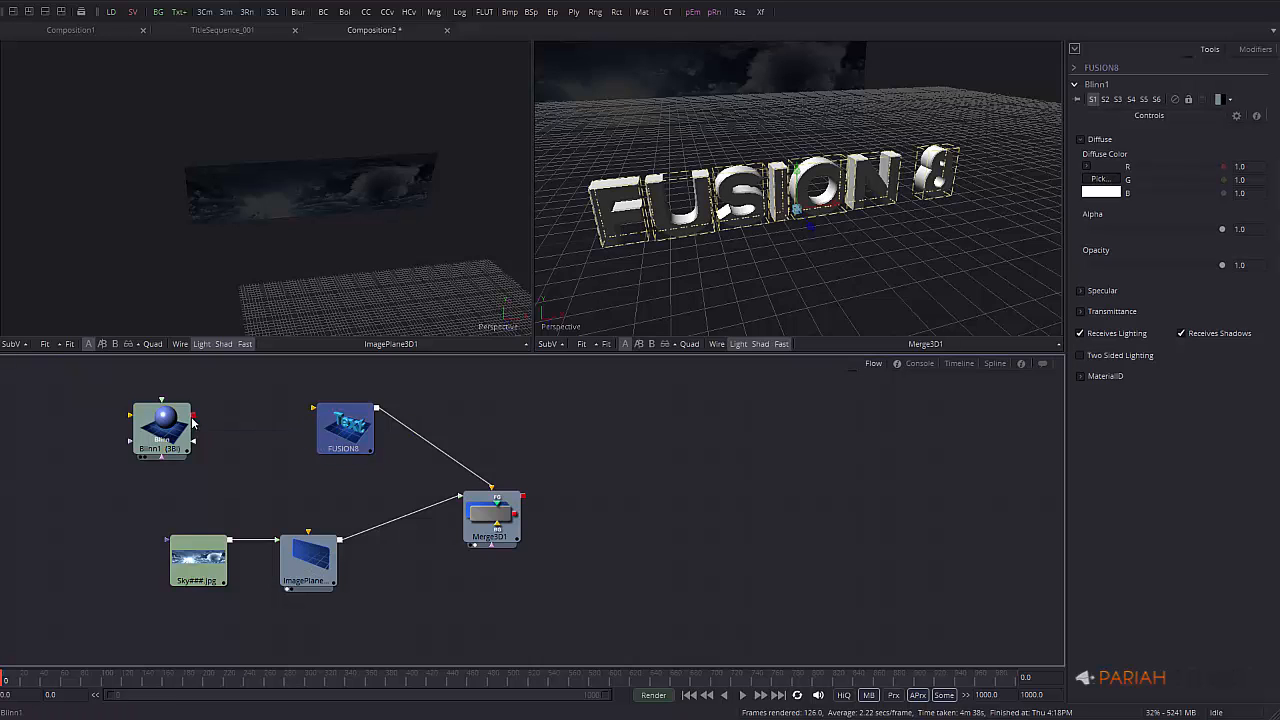
{"action": "left_click_drag", "start_coordinate": [194, 418], "coordinate": [350, 432]}
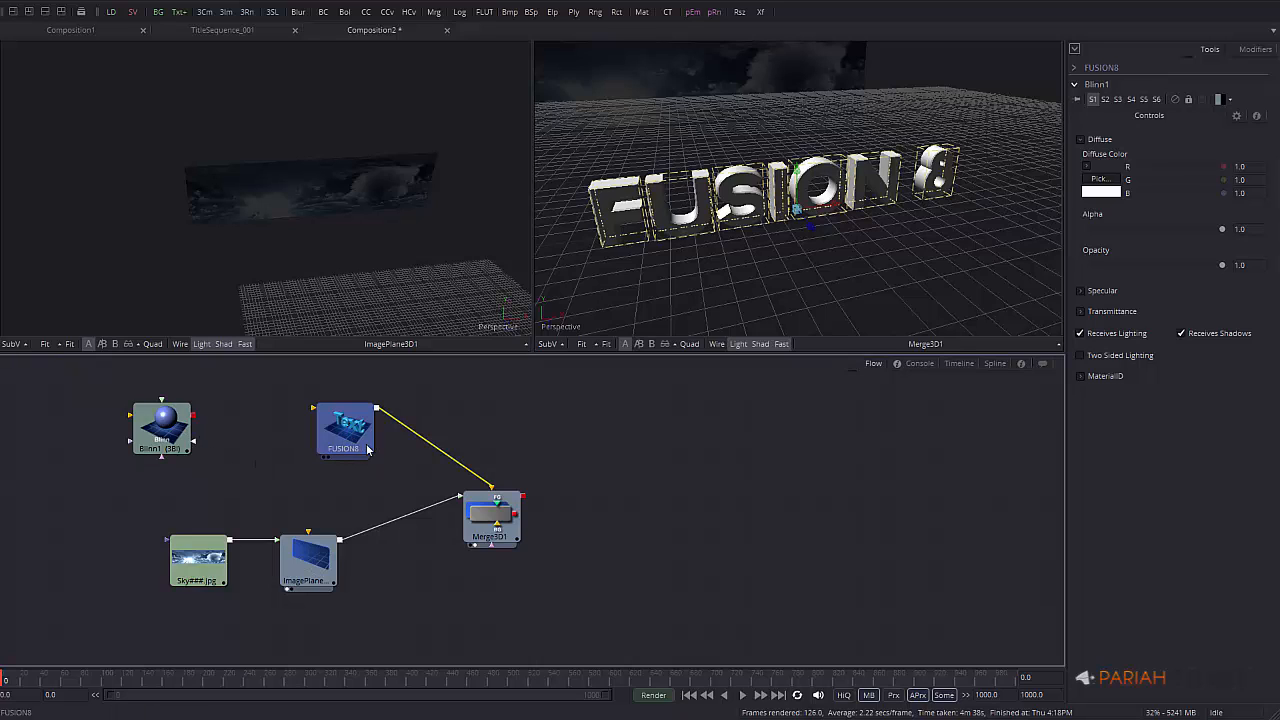
{"action": "left_click_drag", "start_coordinate": [348, 432], "coordinate": [348, 454]}
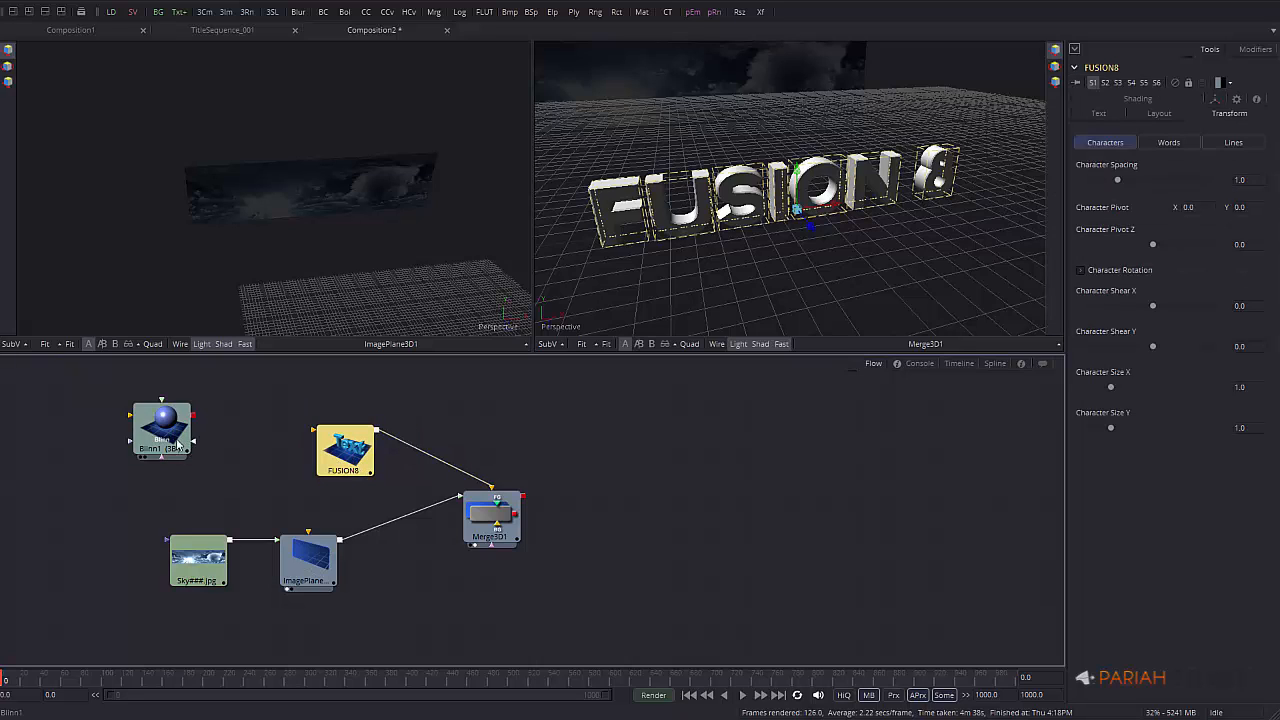
{"action": "left_click_drag", "start_coordinate": [155, 434], "coordinate": [357, 395]}
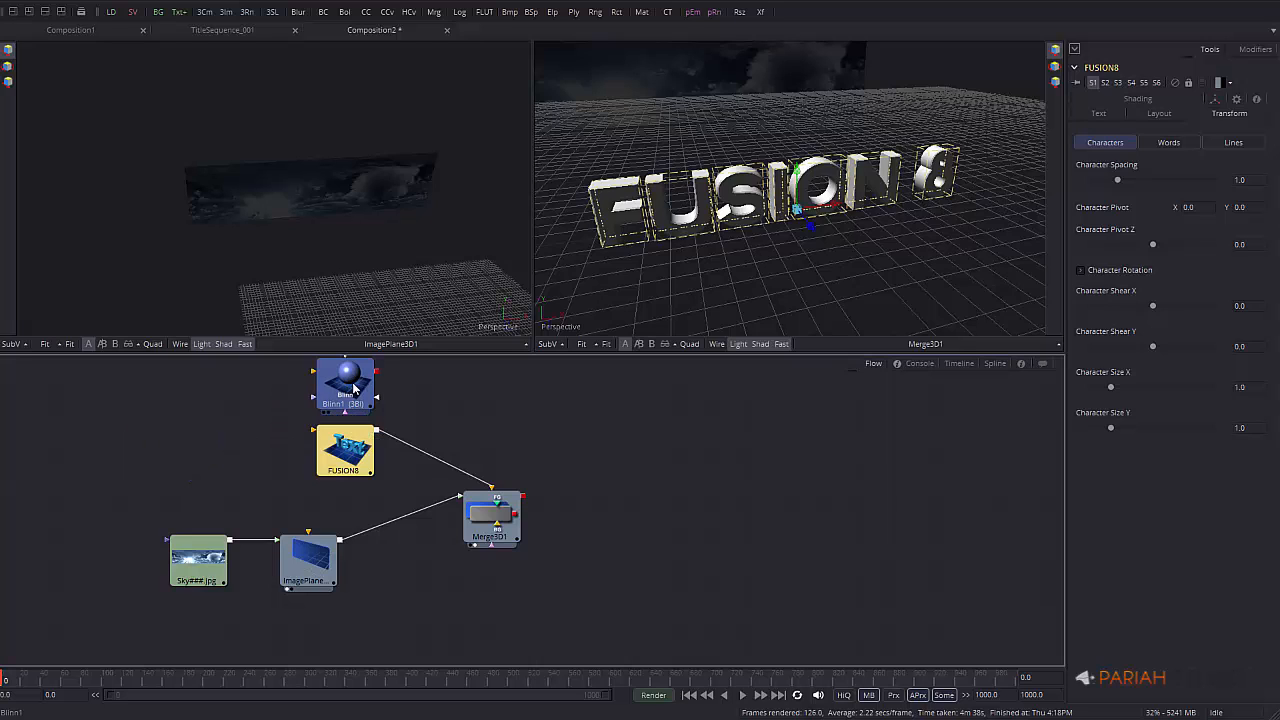
{"action": "left_click", "coordinate": [349, 390]}
{"action": "left_click_drag", "start_coordinate": [350, 475], "coordinate": [203, 476]}
{"action": "left_click", "coordinate": [199, 477]}
{"action": "left_click_drag", "start_coordinate": [331, 412], "coordinate": [367, 412]}
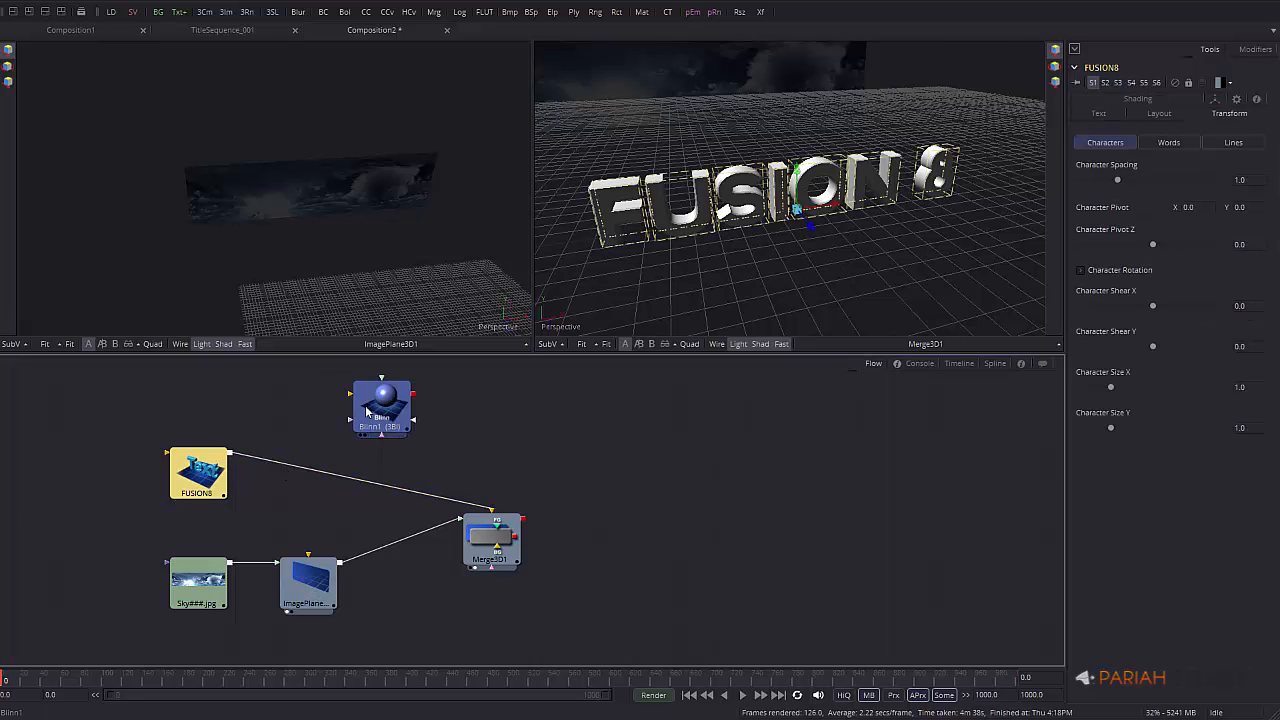
{"action": "left_click", "coordinate": [367, 405]}
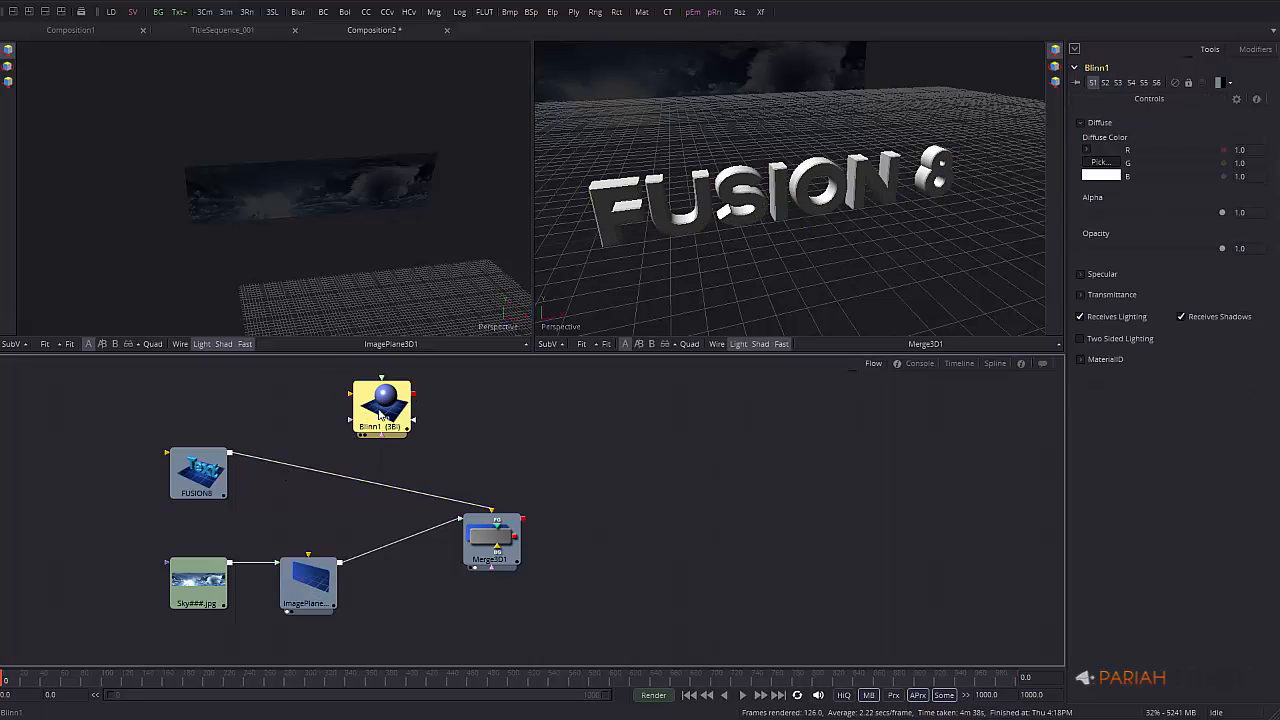
{"action": "left_click", "coordinate": [540, 432]}
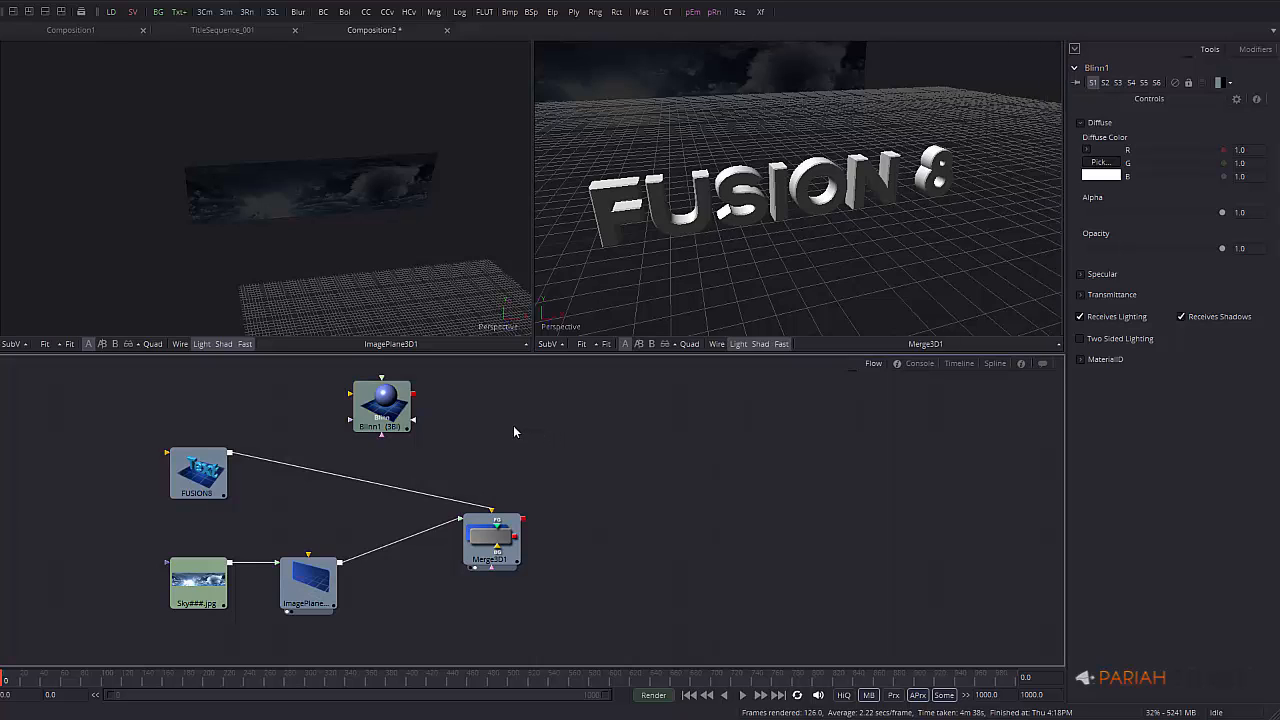
Load HPC_B.jpg from MATERIALS > MXM > HPConcrete, place it above FUSION8, and view it
{"action": "left_click", "coordinate": [112, 13]}
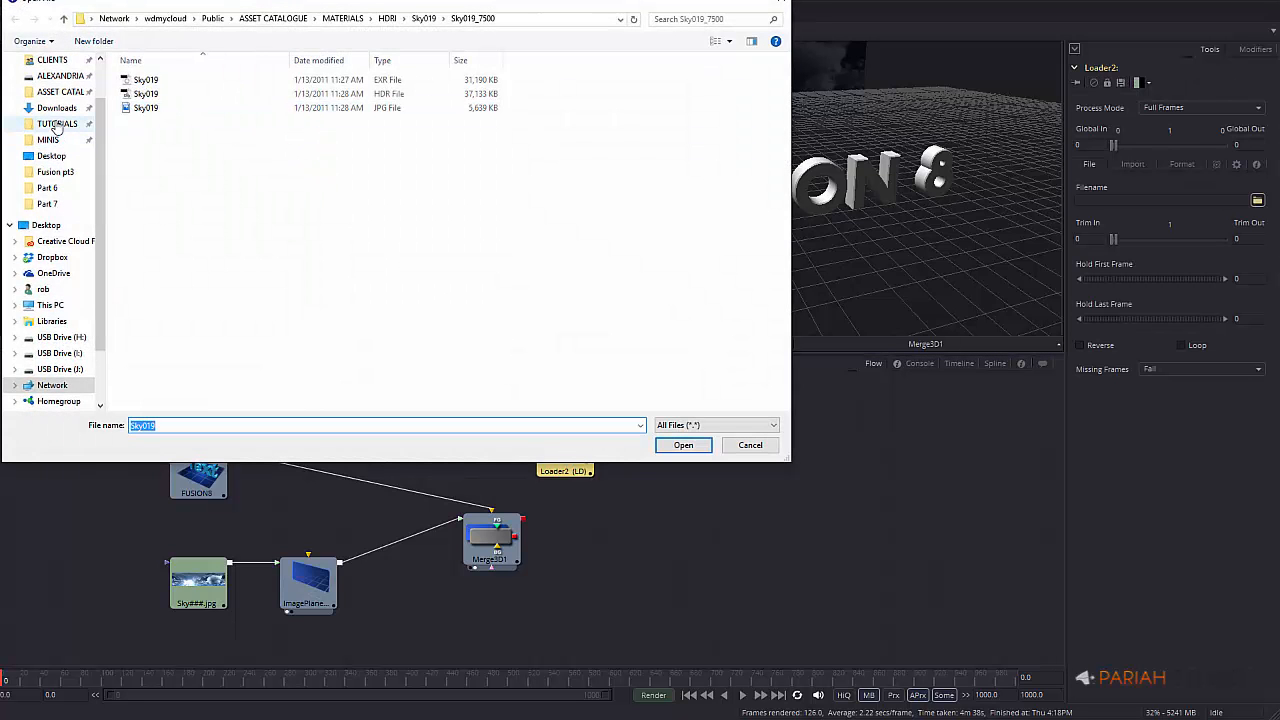
{"action": "left_click", "coordinate": [342, 18]}
{"action": "double_click", "coordinate": [144, 165]}
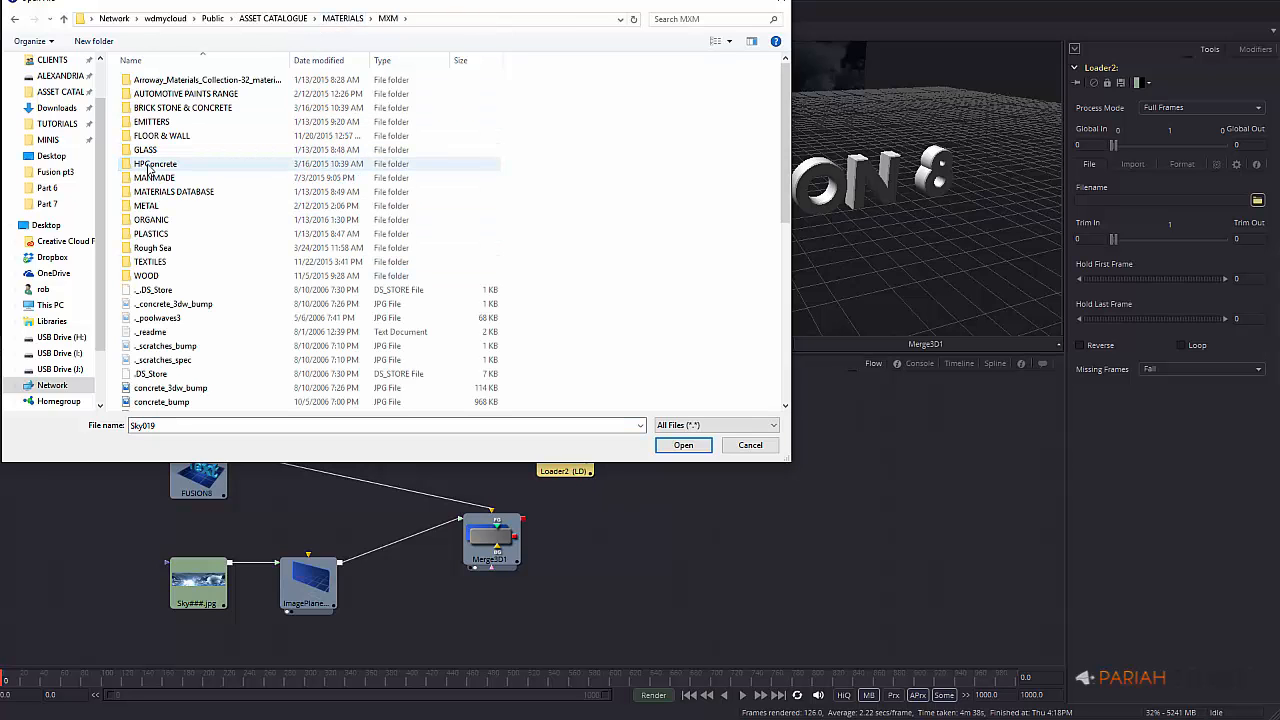
{"action": "double_click", "coordinate": [158, 164]}
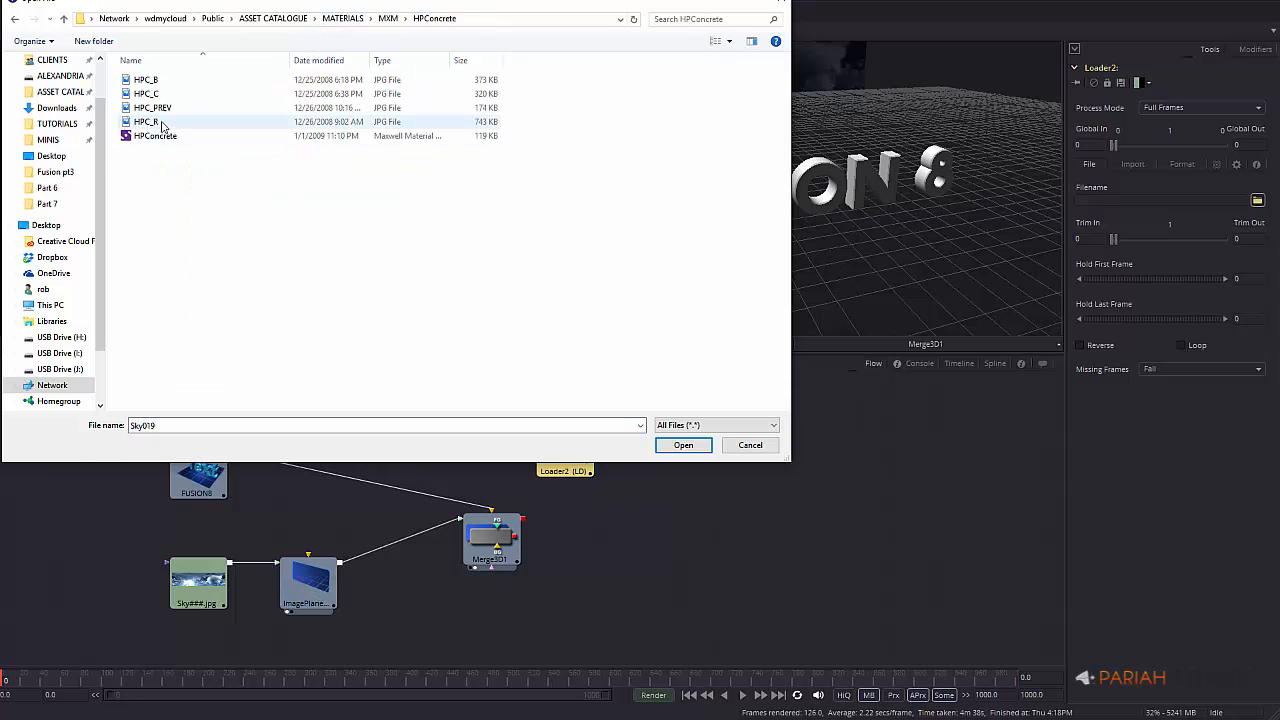
{"action": "double_click", "coordinate": [150, 80]}
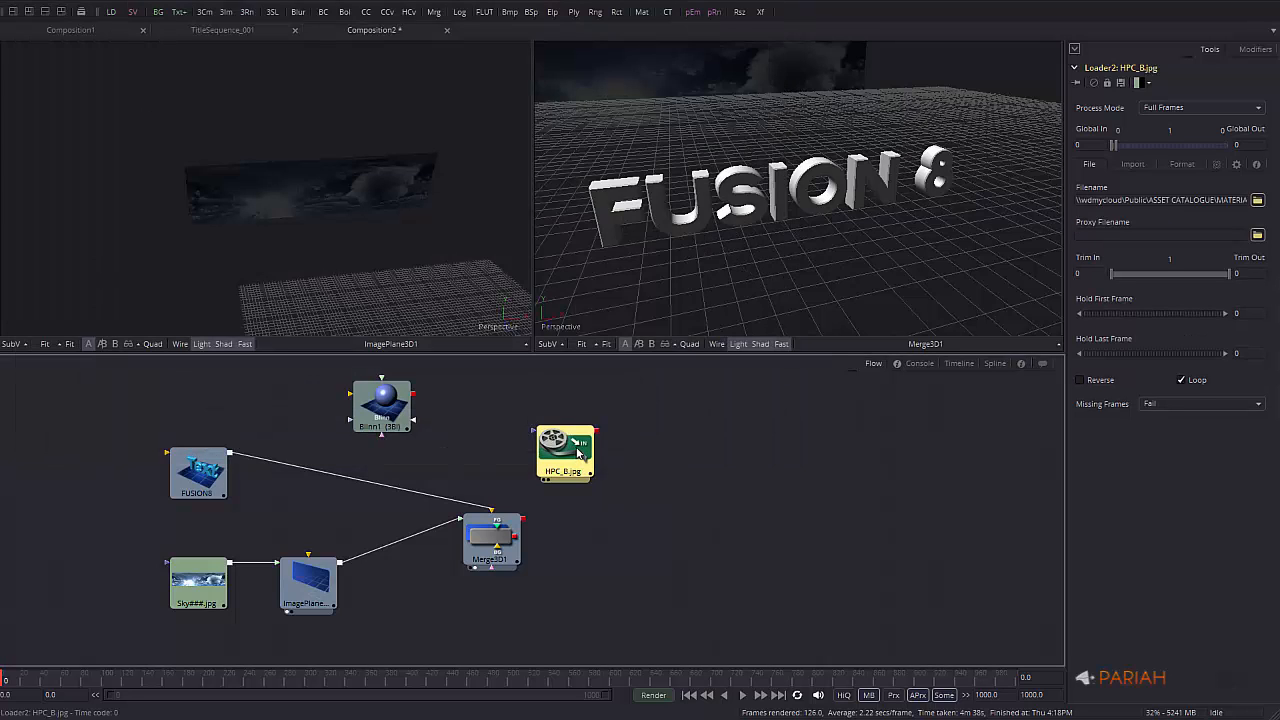
{"action": "left_click_drag", "start_coordinate": [580, 455], "coordinate": [213, 410]}
{"action": "key", "text": "1"}
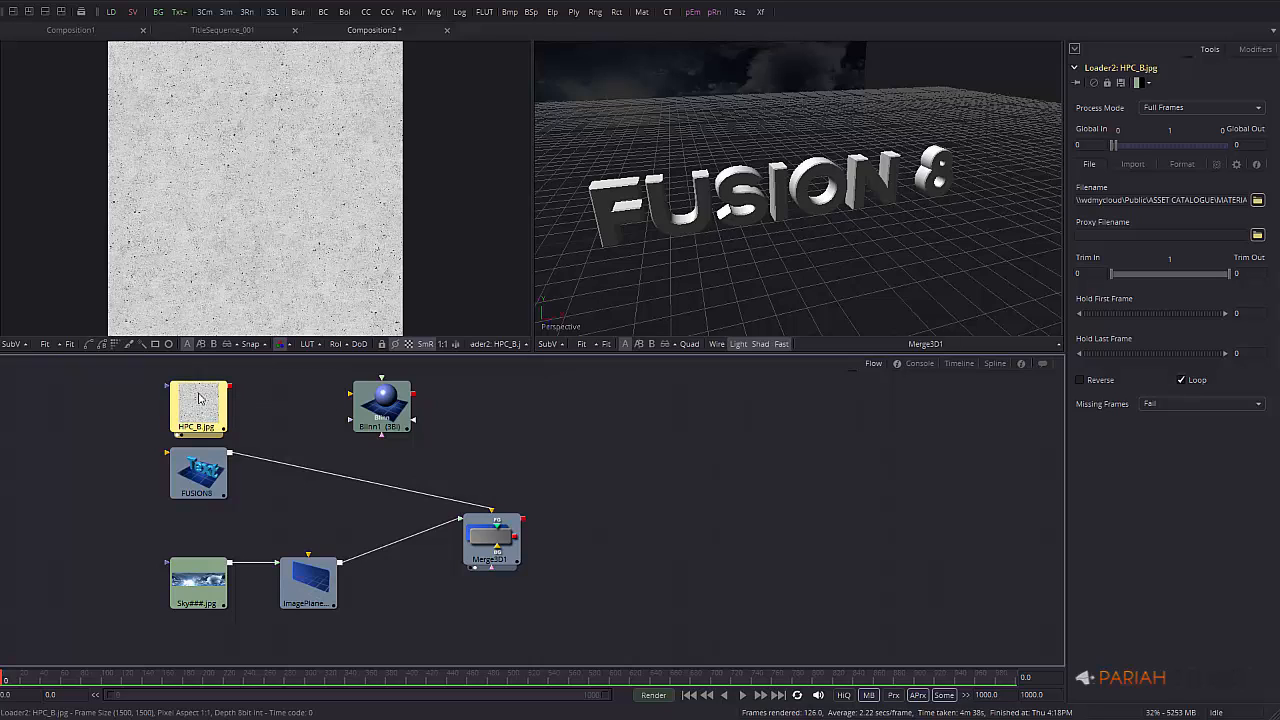
Add a BumpMap1 node from Add Tool > 3D > Texture beside the HPC_B.jpg loader
{"action": "left_click", "coordinate": [273, 413]}
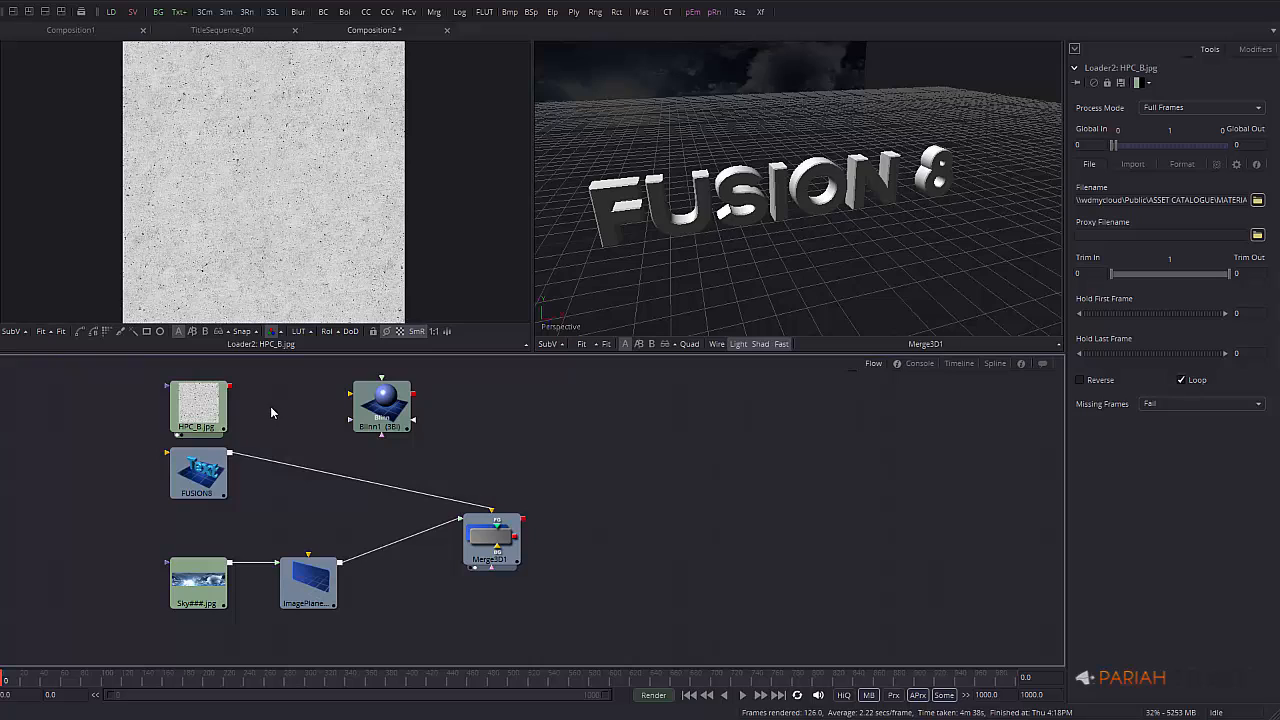
{"action": "right_click", "coordinate": [284, 402]}
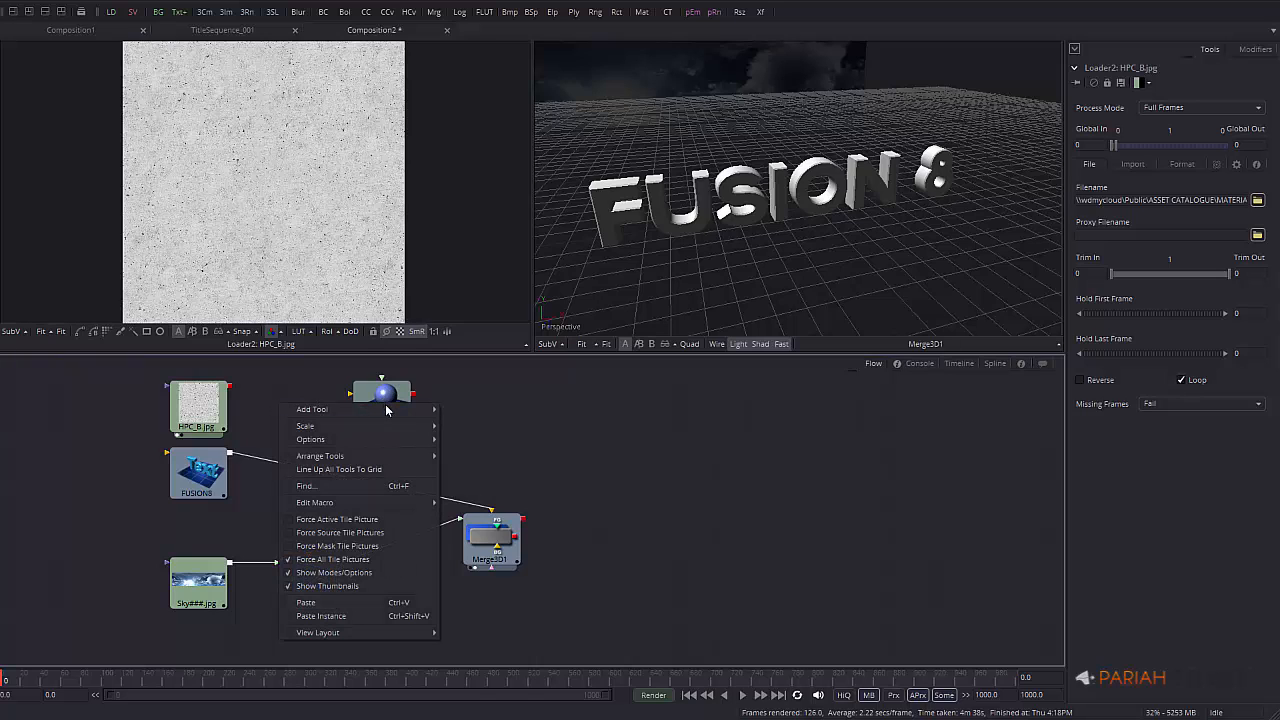
{"action": "mouse_move", "coordinate": [395, 410]}
{"action": "mouse_move", "coordinate": [486, 425]}
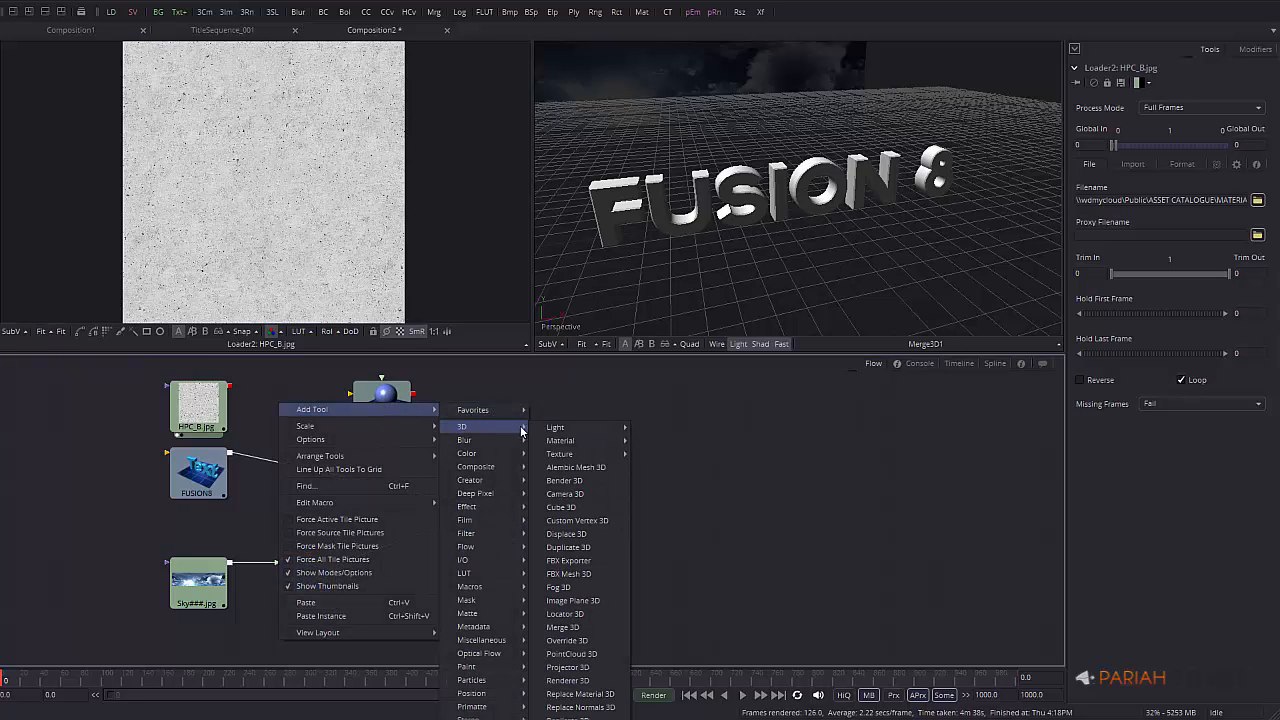
{"action": "mouse_move", "coordinate": [570, 458]}
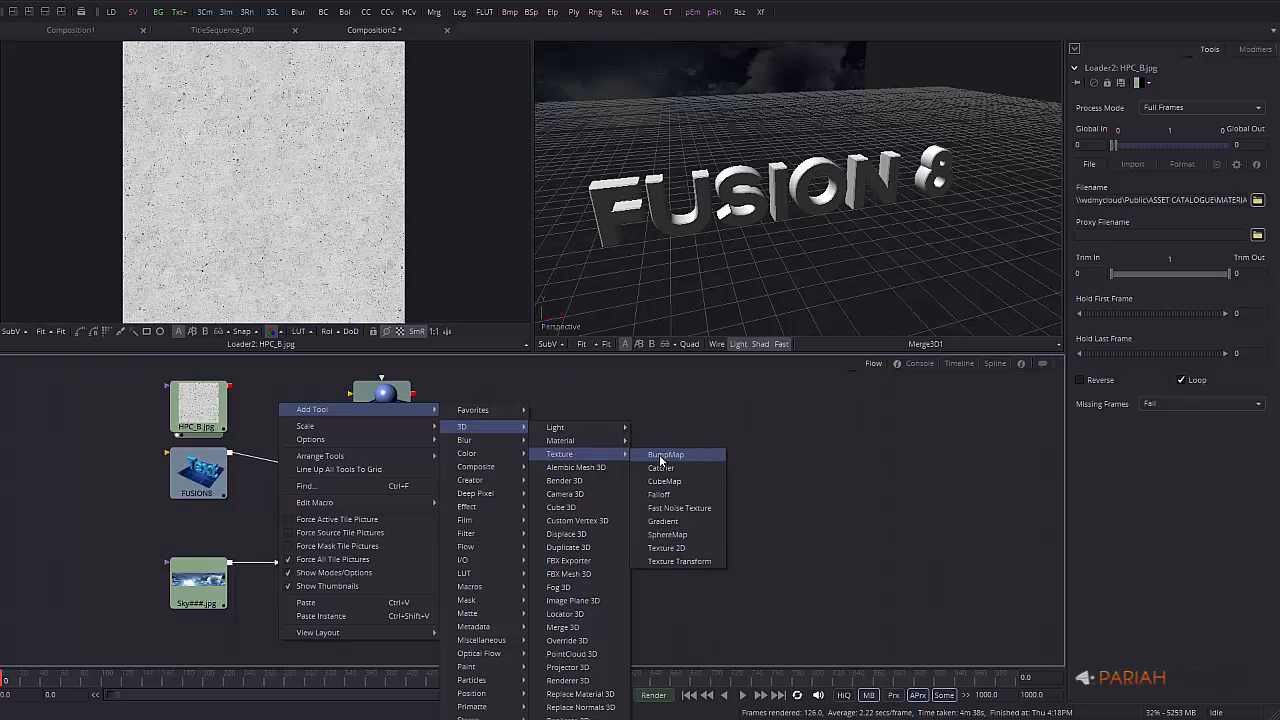
{"action": "left_click", "coordinate": [663, 458]}
{"action": "left_click_drag", "start_coordinate": [282, 430], "coordinate": [375, 405]}
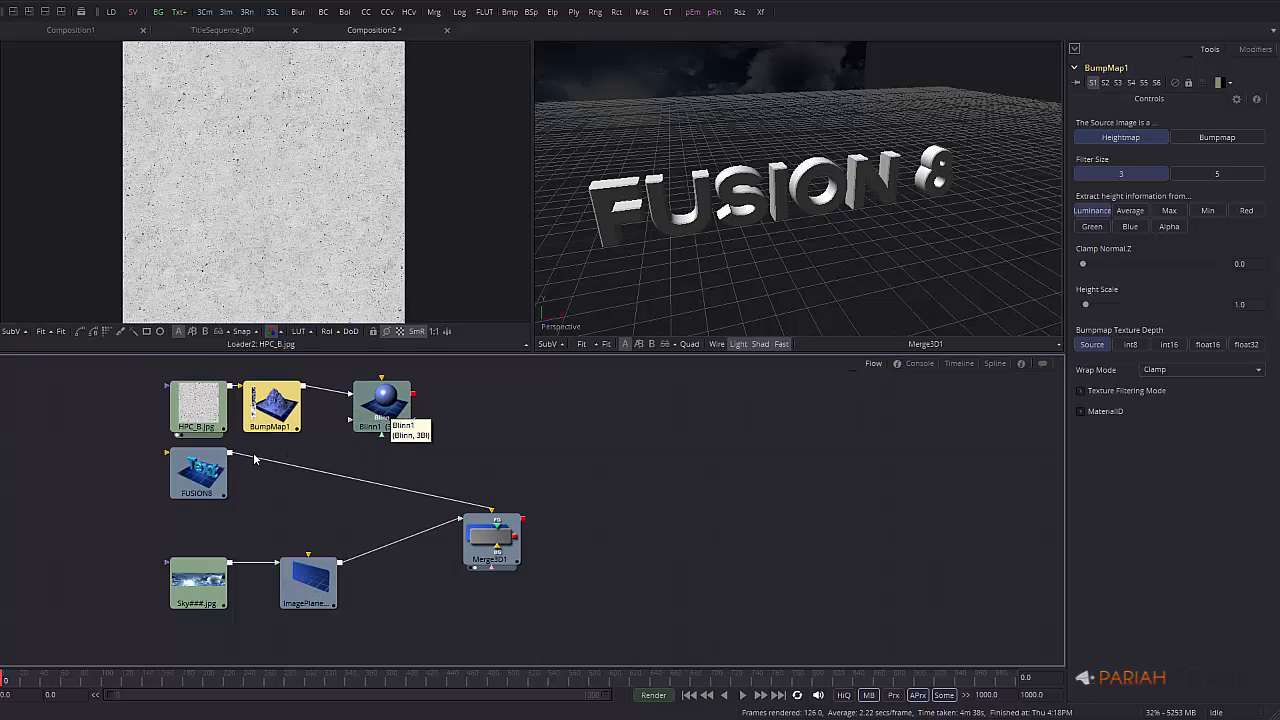
{"action": "left_click", "coordinate": [199, 472]}
{"action": "left_click", "coordinate": [318, 505]}
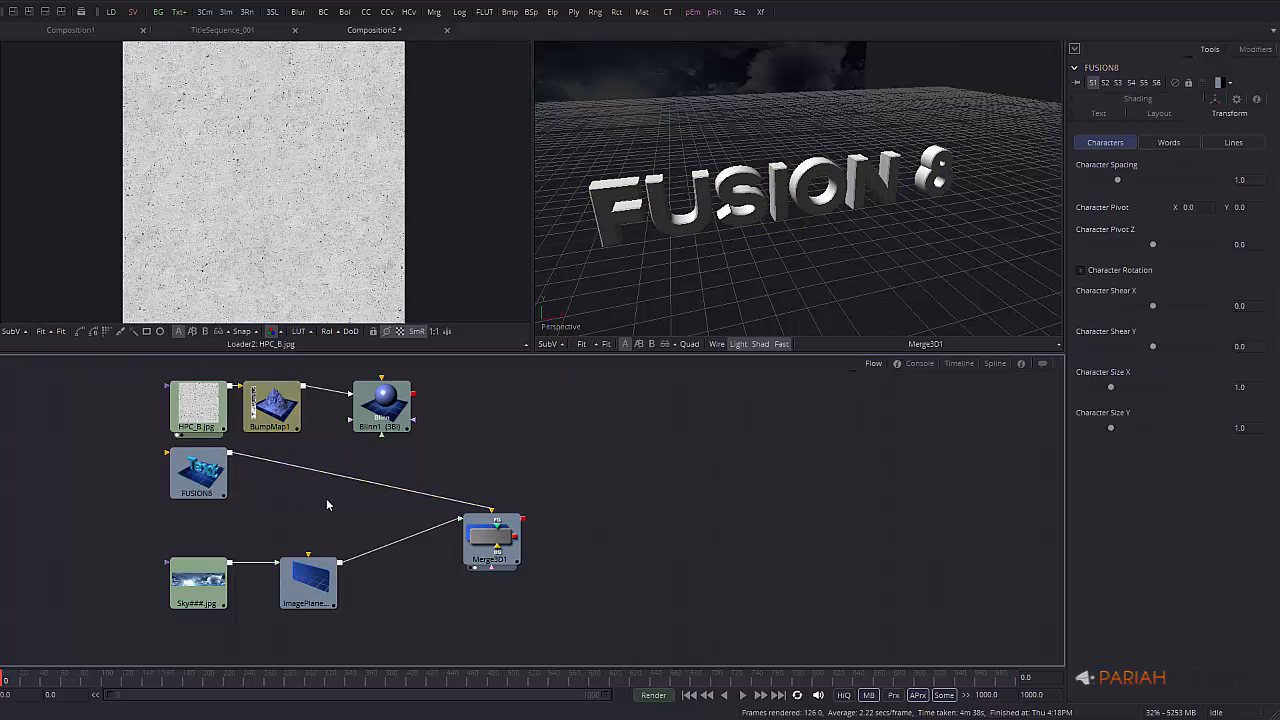
Add a UVMap3D node and reroute the FUSION8 text from Merge3D1 into UVMap3D1
{"action": "right_click", "coordinate": [505, 440]}
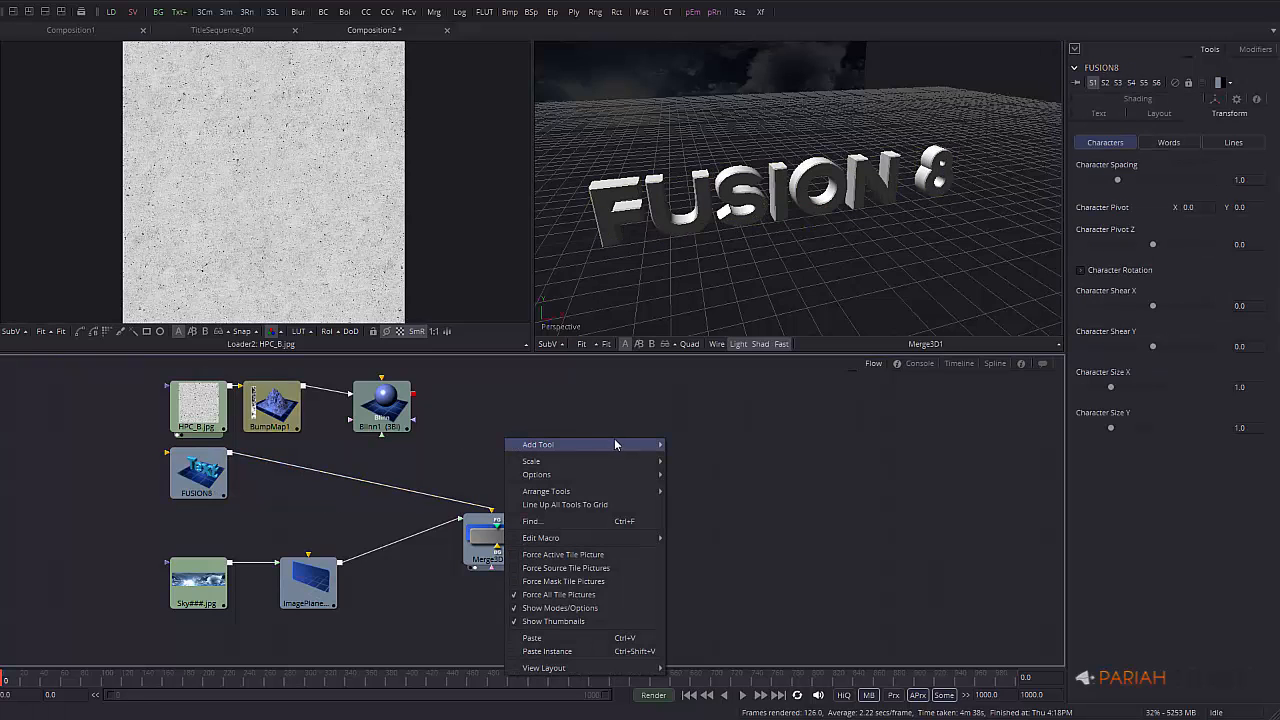
{"action": "mouse_move", "coordinate": [618, 443]}
{"action": "mouse_move", "coordinate": [707, 466]}
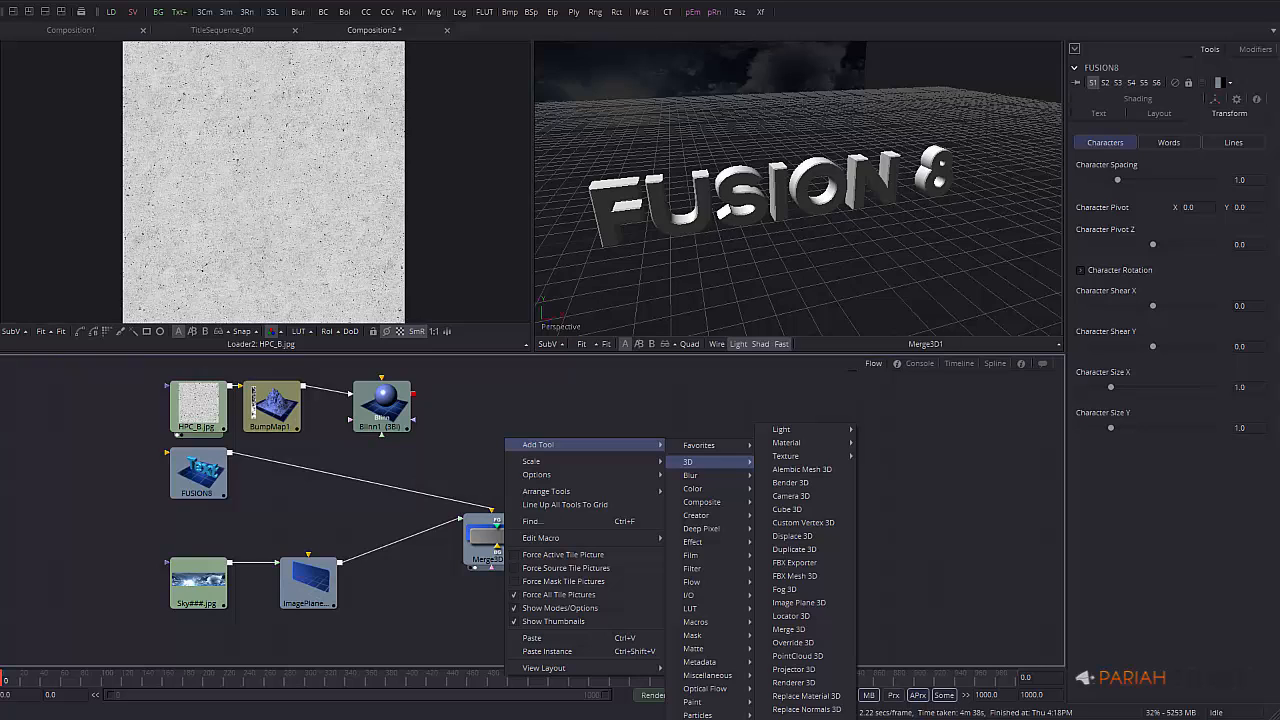
{"action": "left_click", "coordinate": [797, 718]}
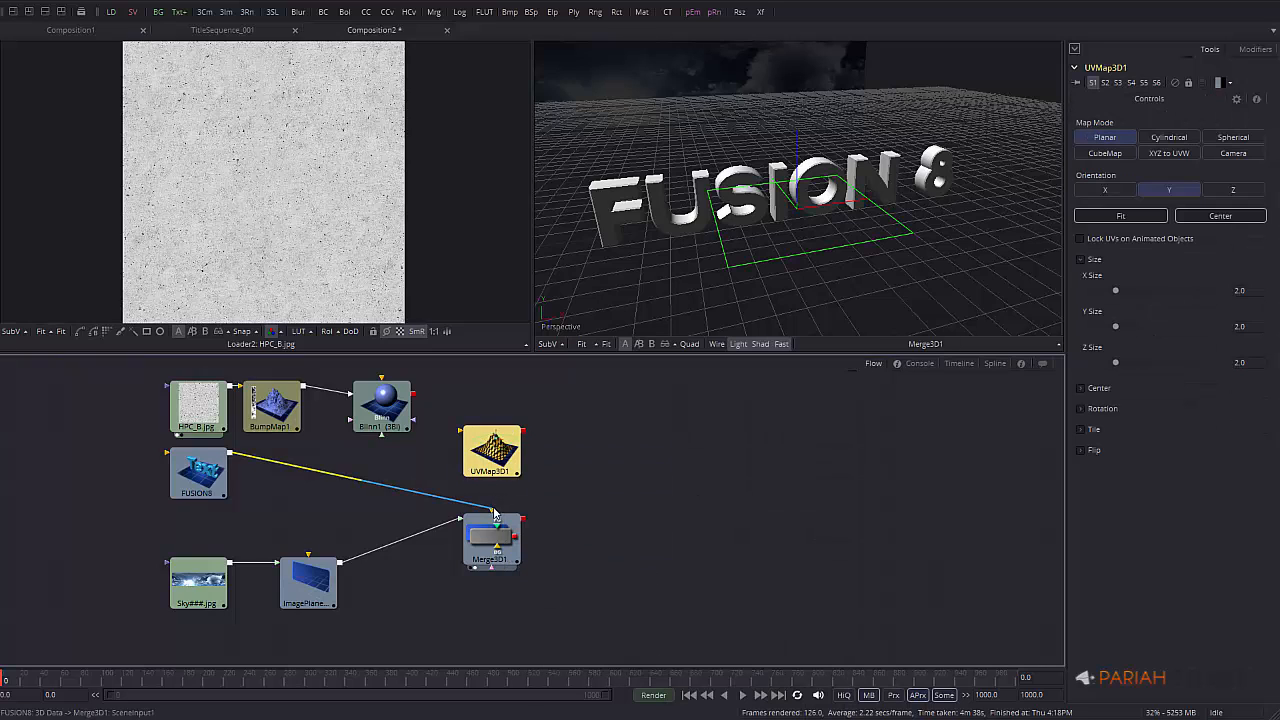
{"action": "left_click_drag", "start_coordinate": [486, 508], "coordinate": [297, 456]}
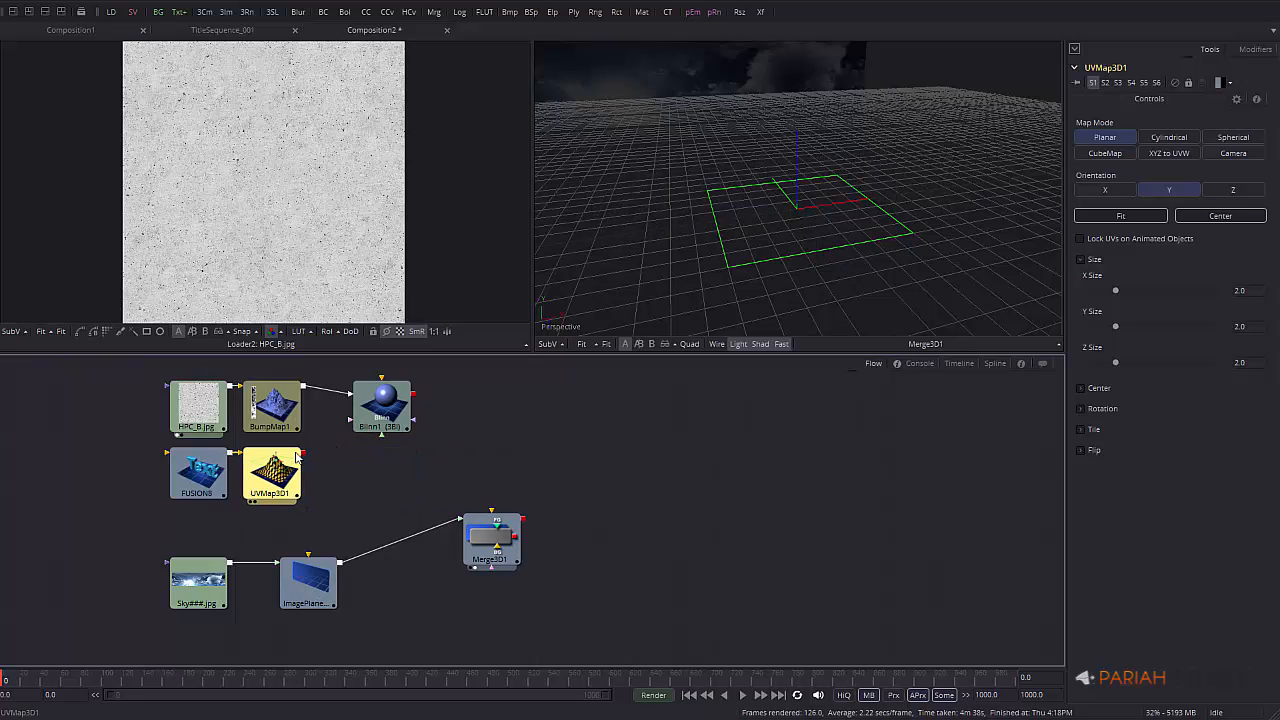
{"action": "left_click", "coordinate": [385, 464]}
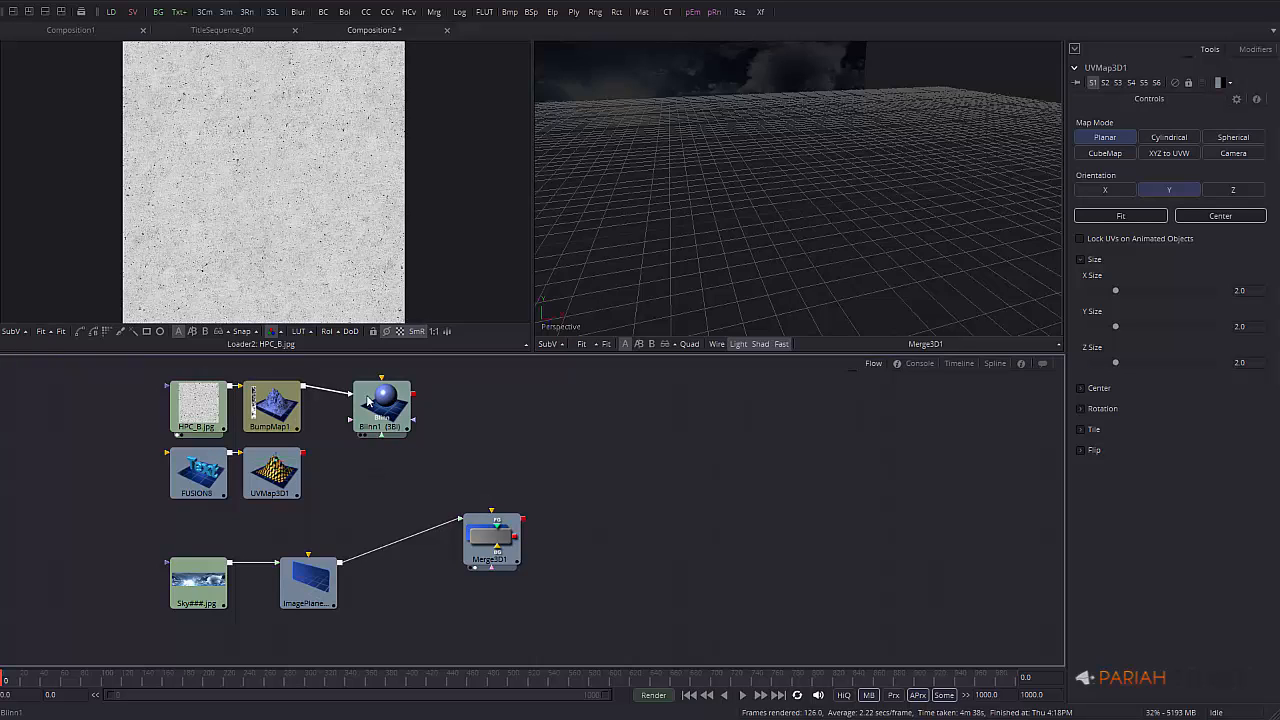
Add a Replace Material 3D node, wire UVMap3D1 into it, and select it together with Blinn1
{"action": "right_click", "coordinate": [373, 480]}
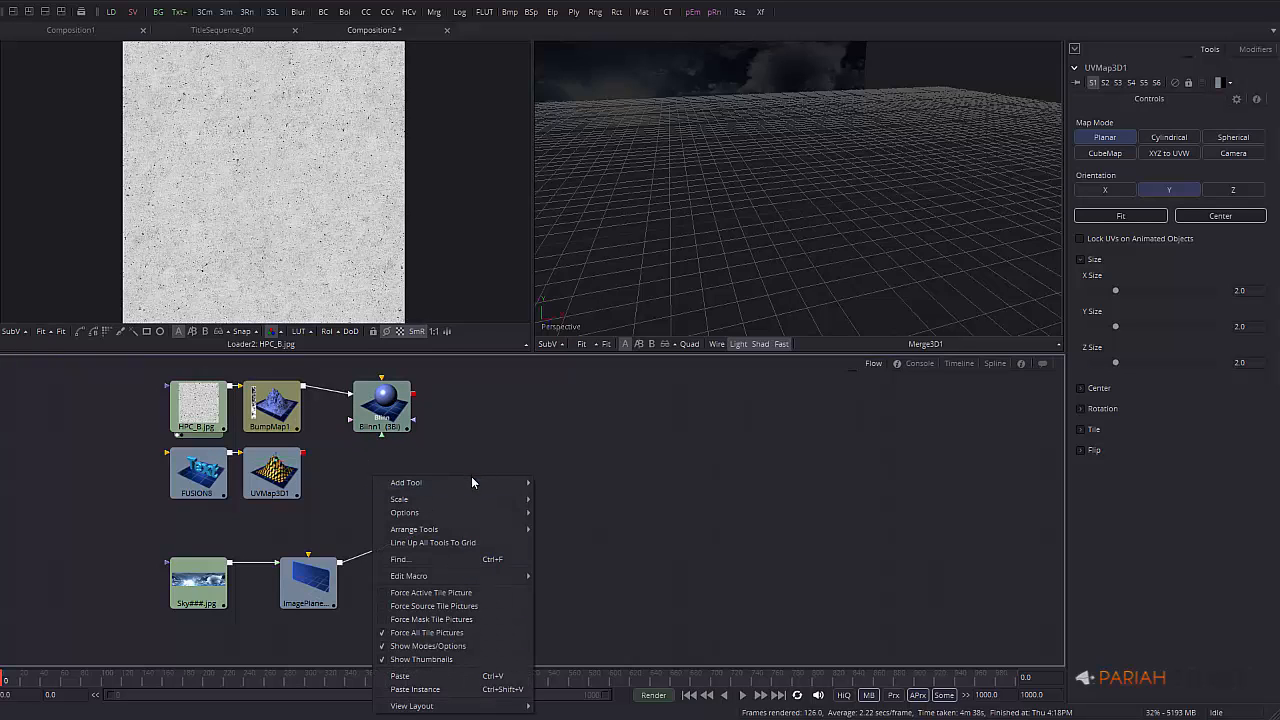
{"action": "mouse_move", "coordinate": [475, 482]}
{"action": "mouse_move", "coordinate": [592, 496]}
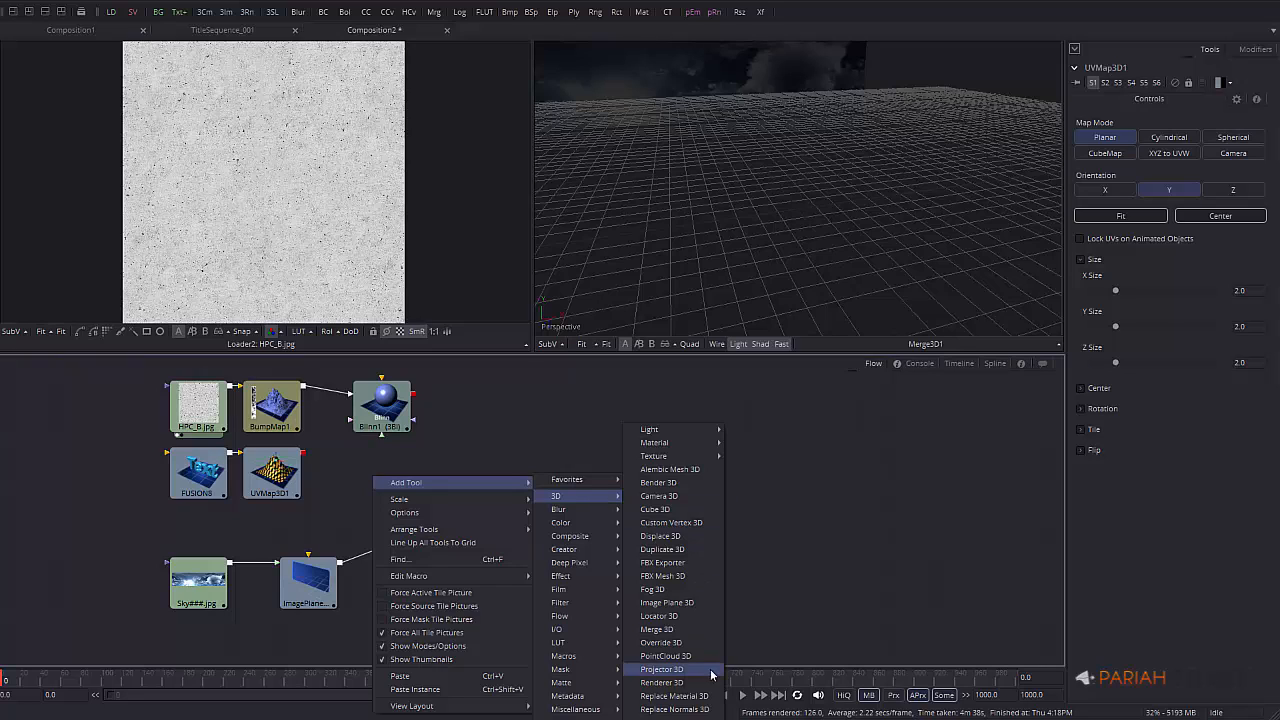
{"action": "left_click", "coordinate": [697, 698]}
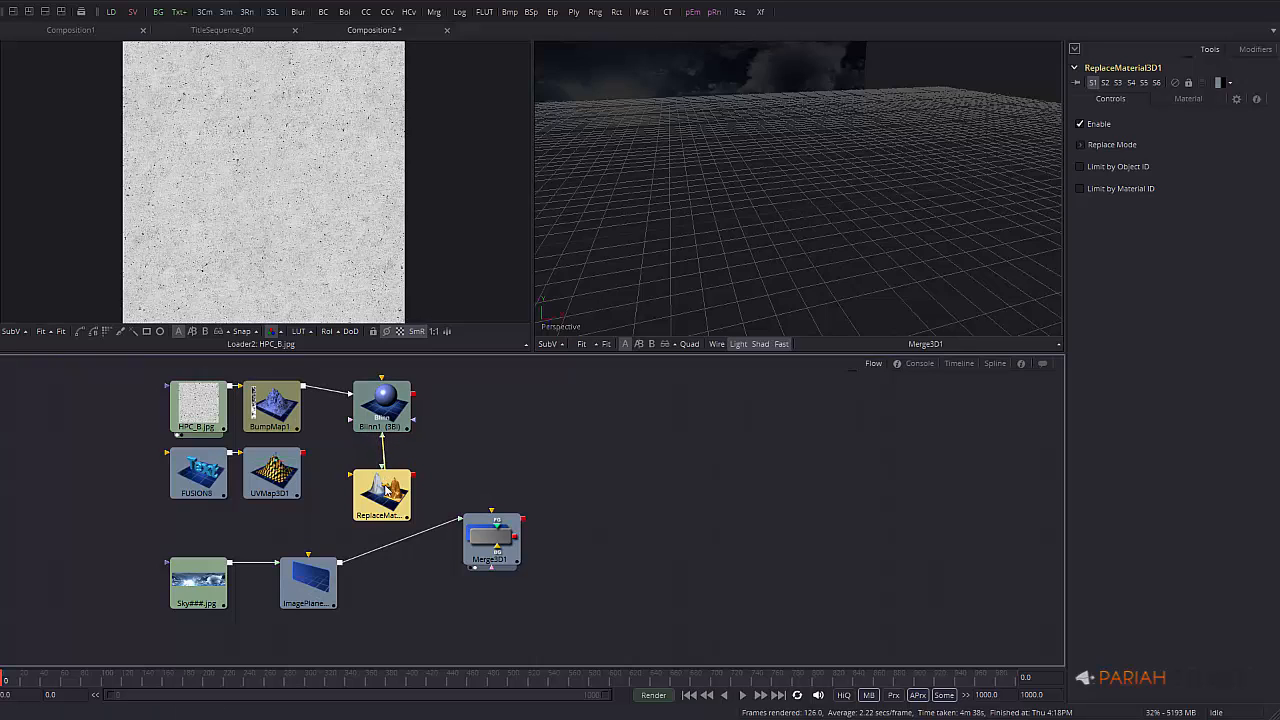
{"action": "left_click_drag", "start_coordinate": [303, 456], "coordinate": [395, 476]}
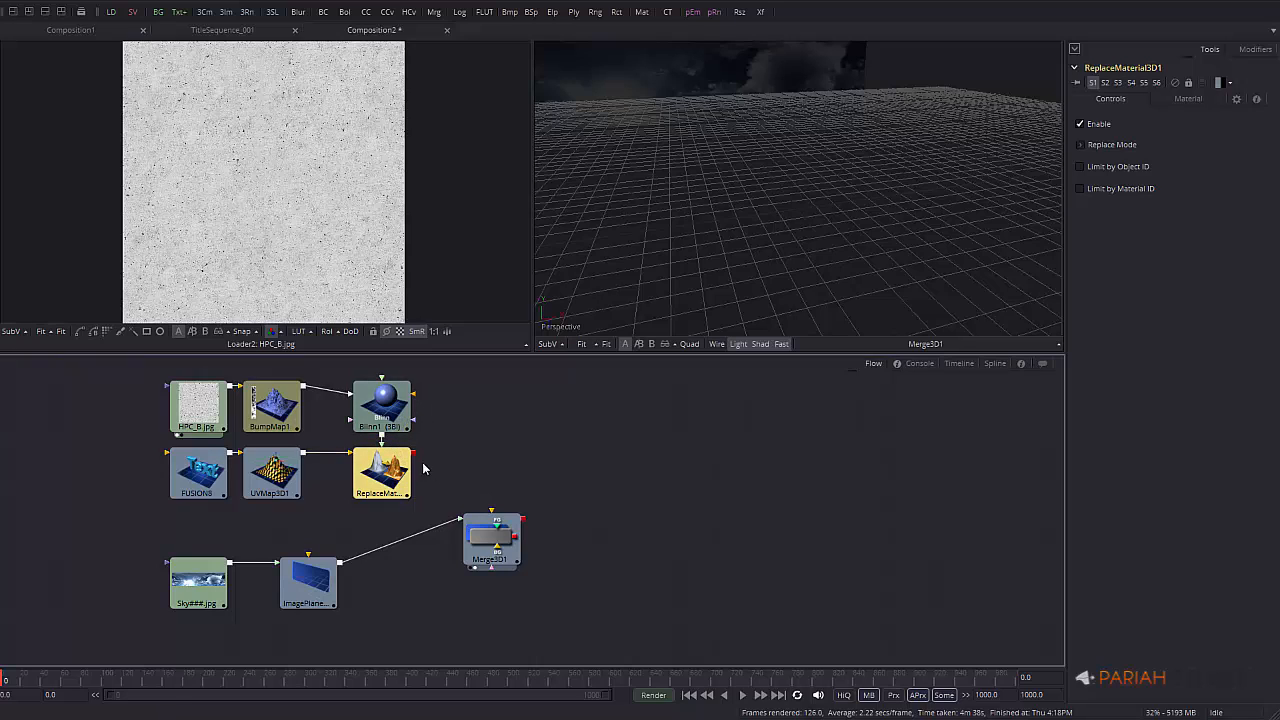
{"action": "left_click_drag", "start_coordinate": [442, 396], "coordinate": [506, 541]}
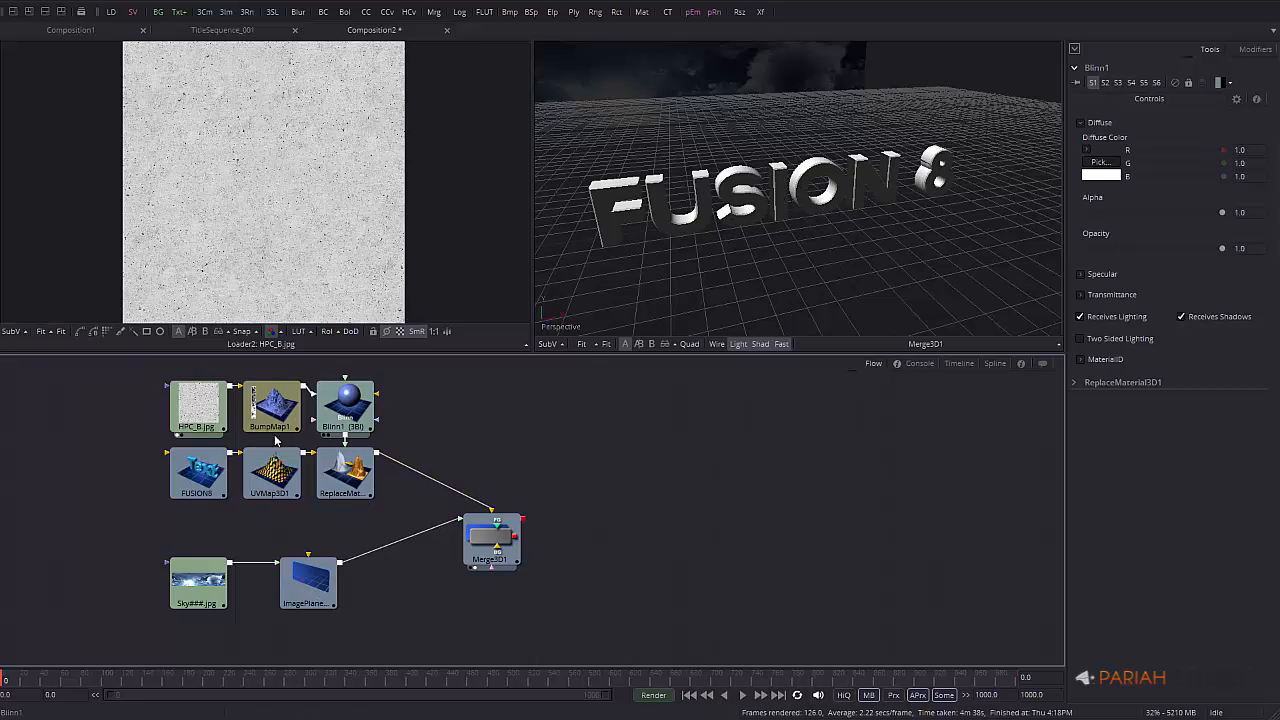
{"action": "right_click", "coordinate": [731, 189]}
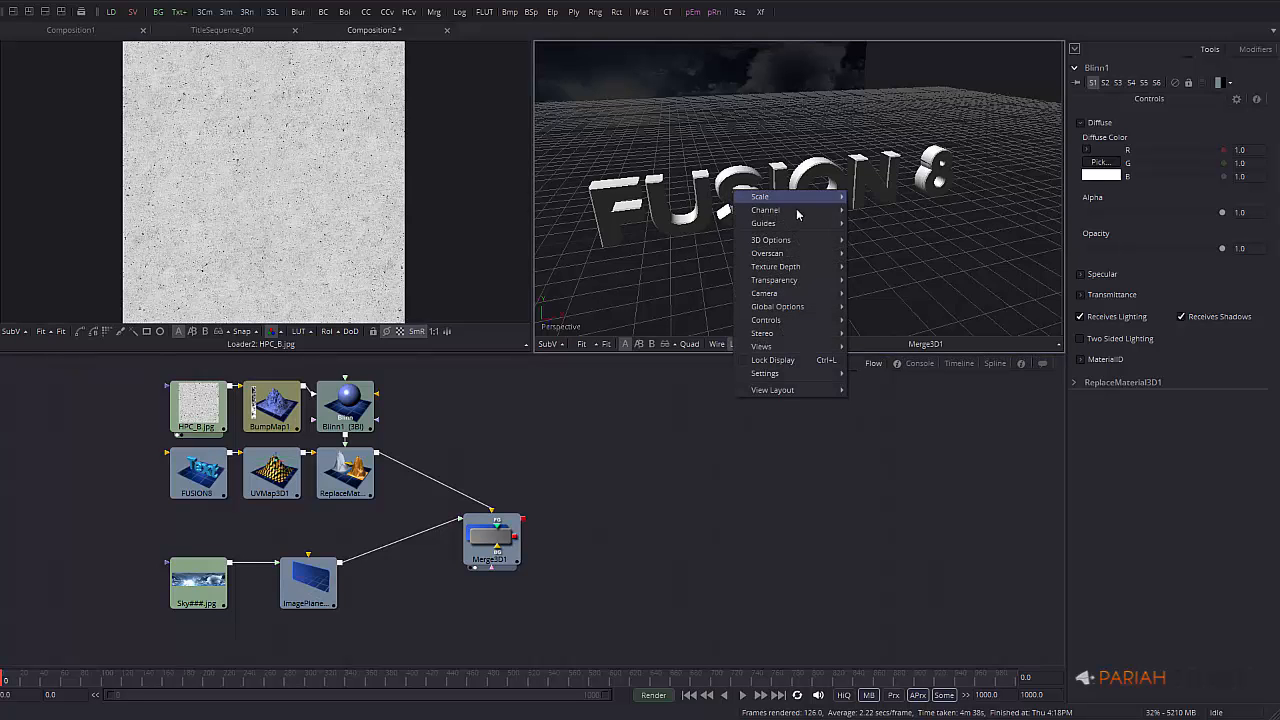
{"action": "left_click", "coordinate": [677, 261]}
{"action": "middle_click_drag", "start_coordinate": [740, 196], "coordinate": [1056, 151]}
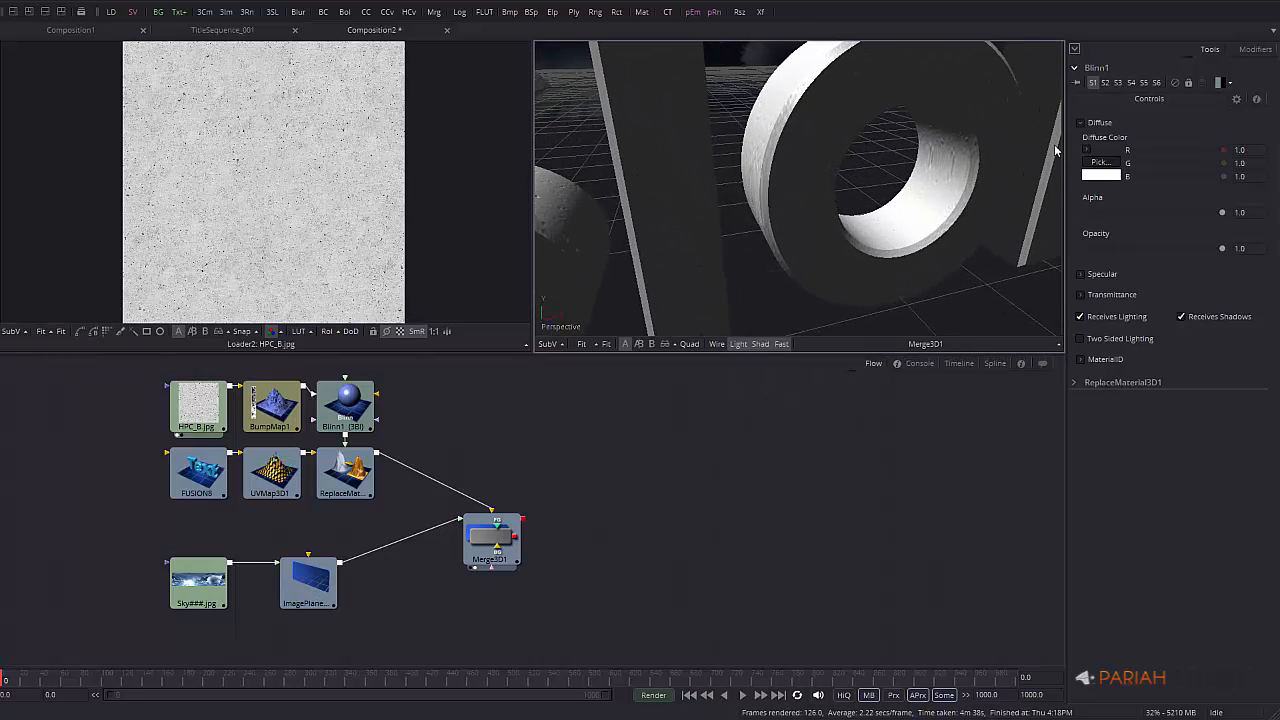
{"action": "left_click", "coordinate": [788, 185]}
{"action": "middle_click_drag", "start_coordinate": [788, 185], "coordinate": [795, 262], "text": "alt"}
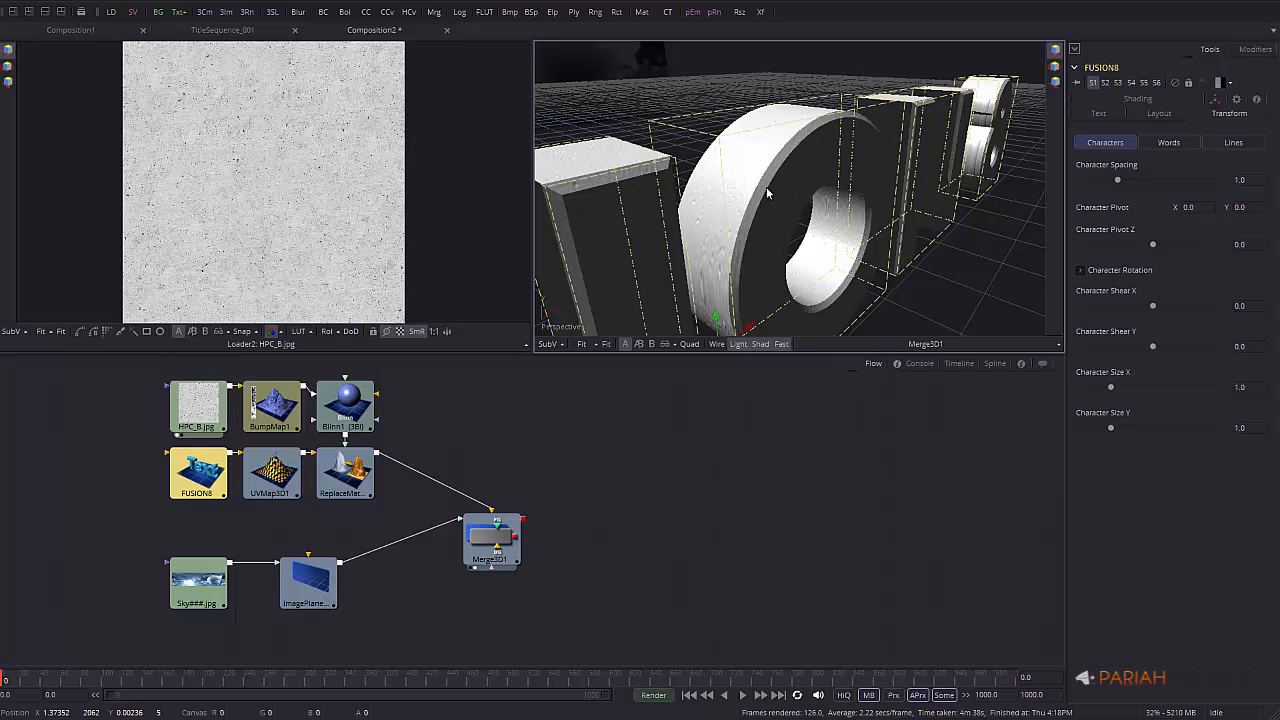
{"action": "middle_click_drag", "start_coordinate": [915, 254], "coordinate": [954, 254], "text": "alt"}
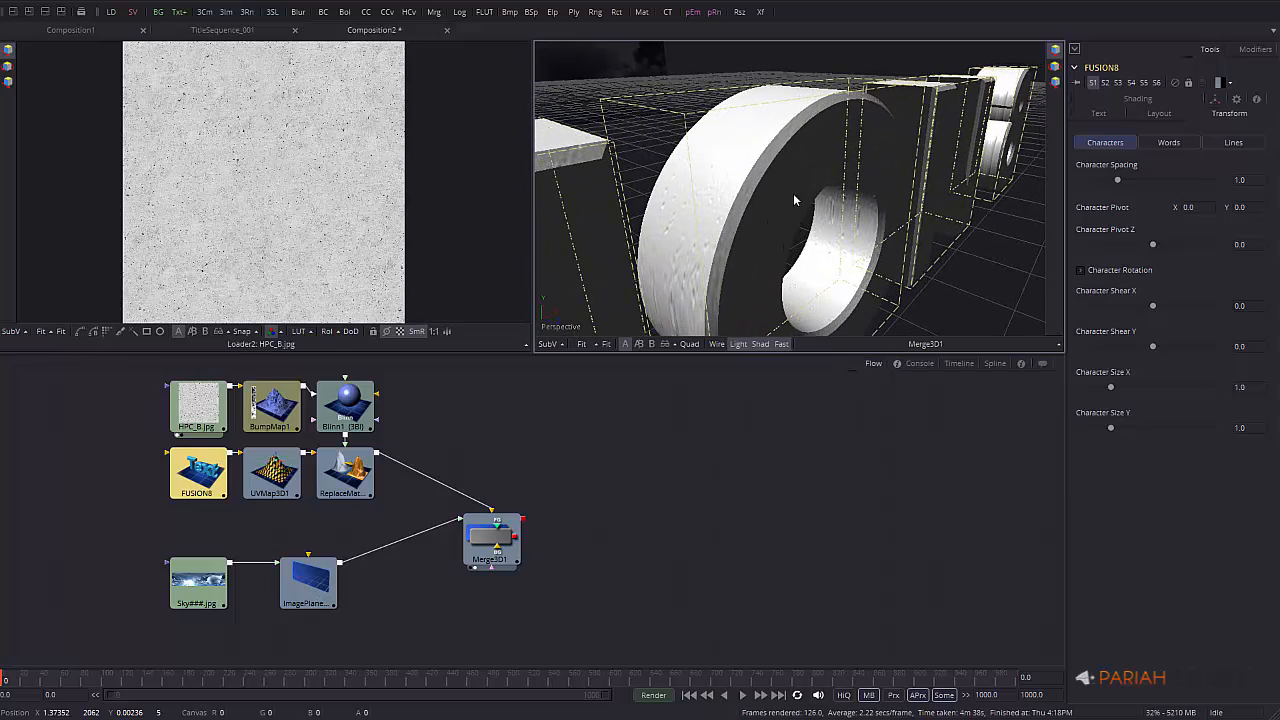
Set UVMap3D1 to CubeMap mapping fitted to the text (X 4.339, Y 0.681, Z 0.230)
{"action": "left_click", "coordinate": [283, 477]}
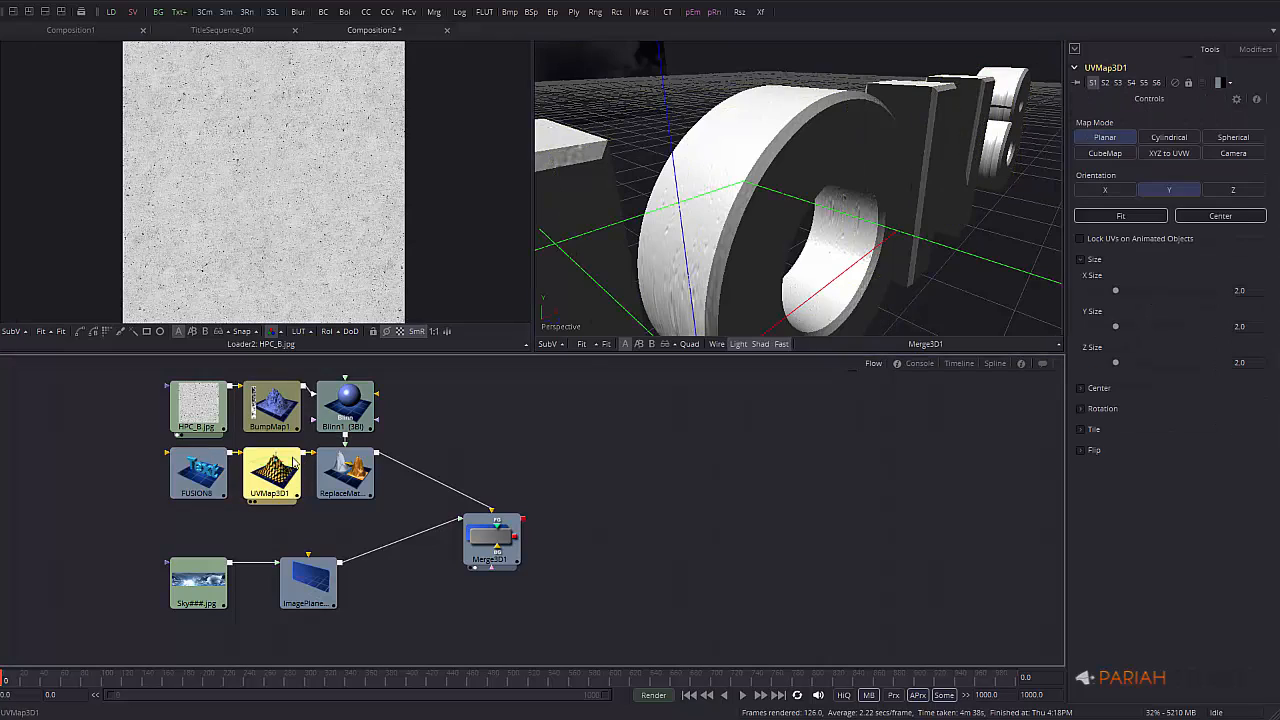
{"action": "left_click", "coordinate": [1120, 155]}
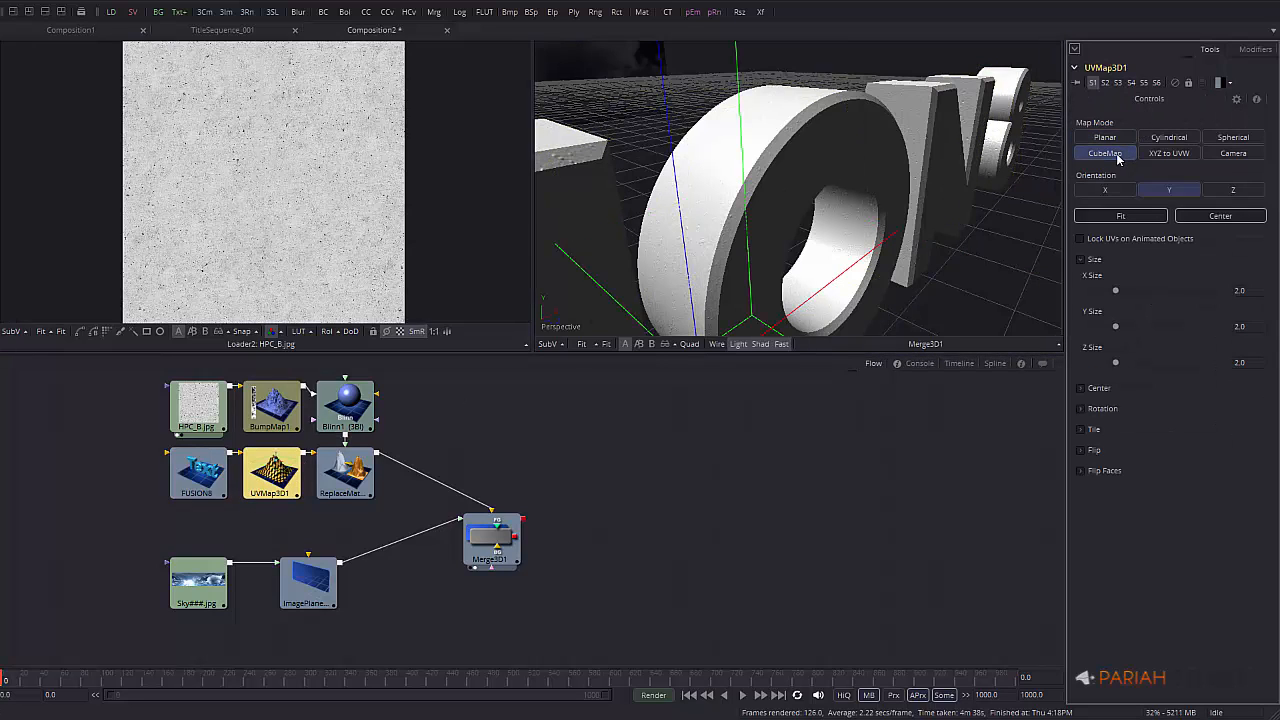
{"action": "middle_click_drag", "start_coordinate": [821, 190], "coordinate": [718, 250], "text": "alt"}
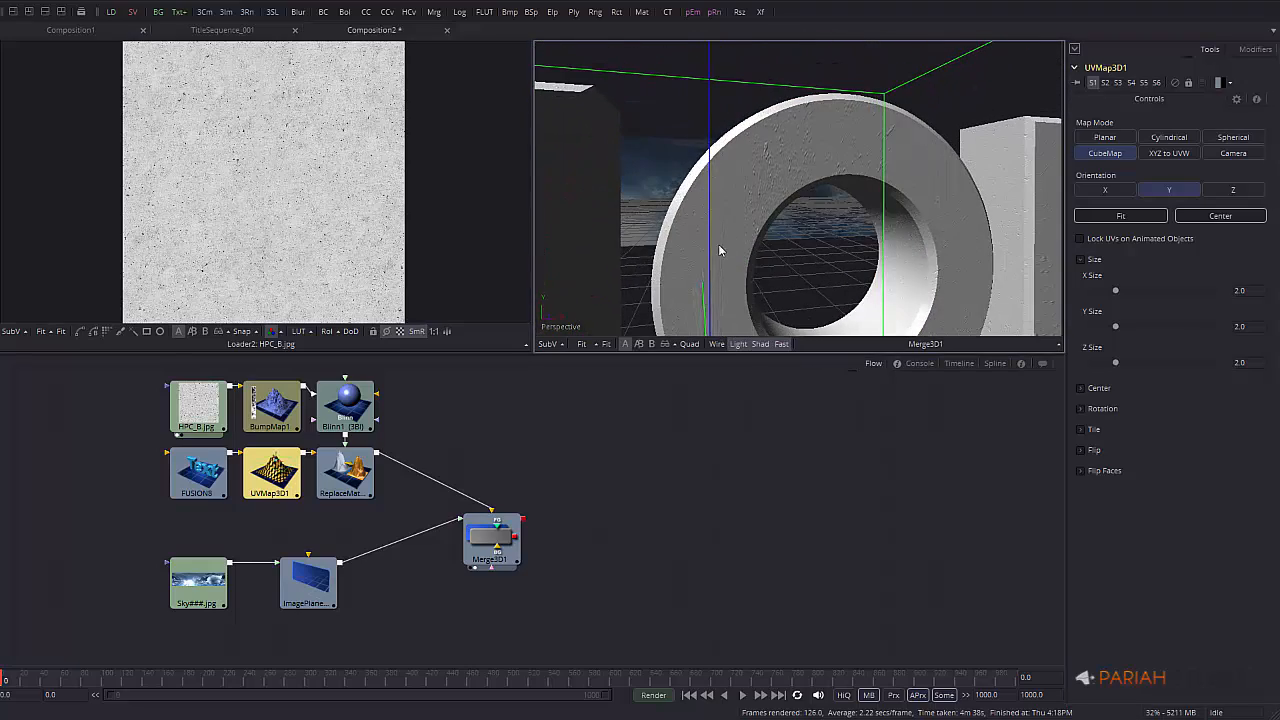
{"action": "left_click", "coordinate": [1129, 215]}
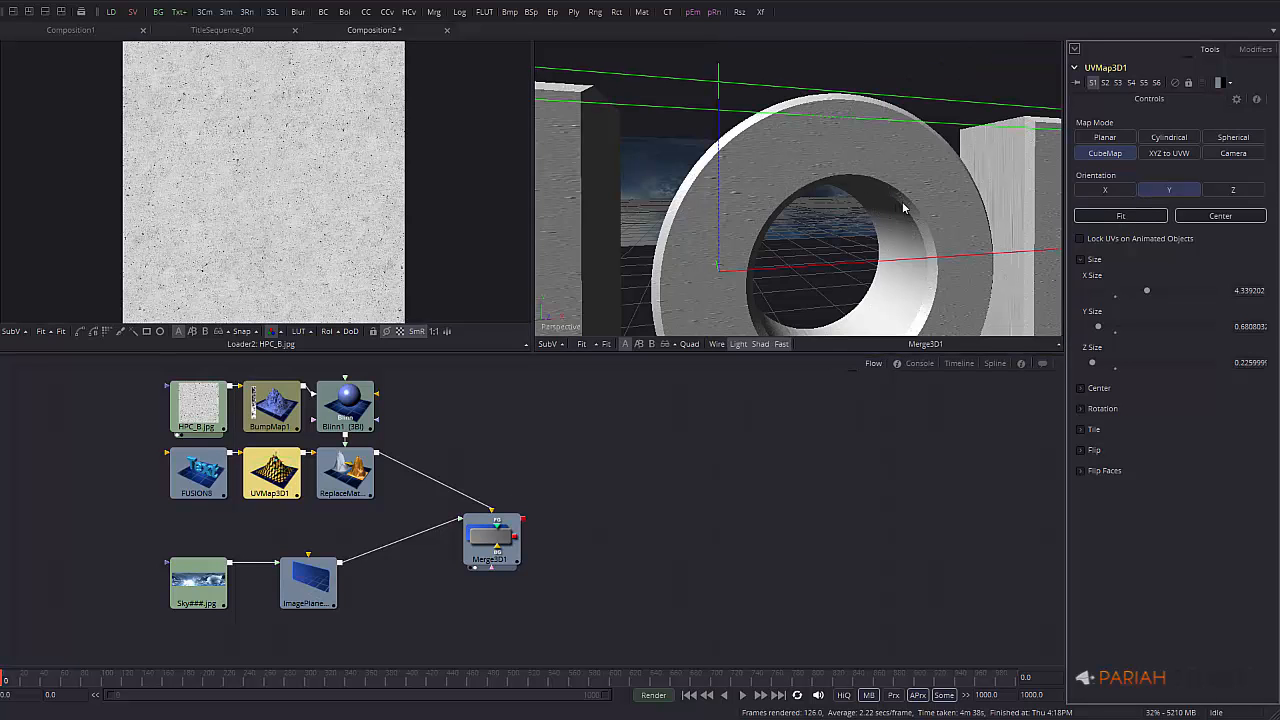
{"action": "middle_click_drag", "start_coordinate": [914, 232], "coordinate": [584, 251]}
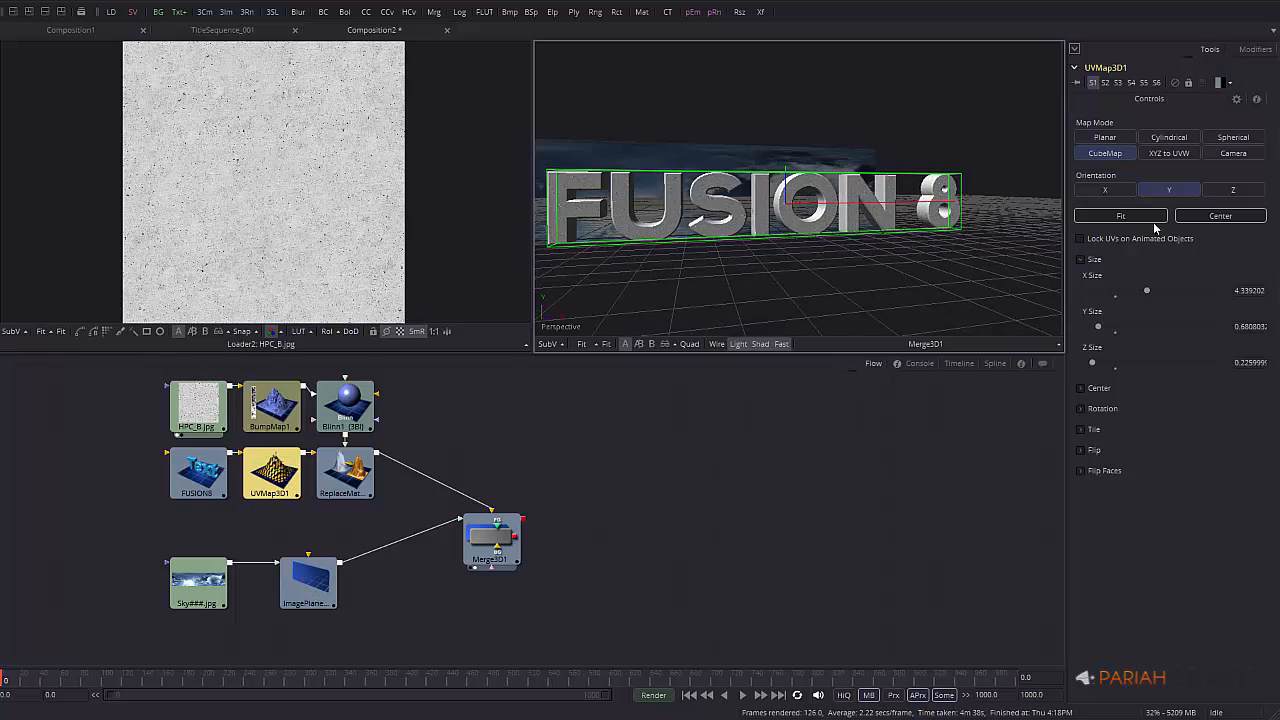
{"action": "left_click", "coordinate": [271, 405]}
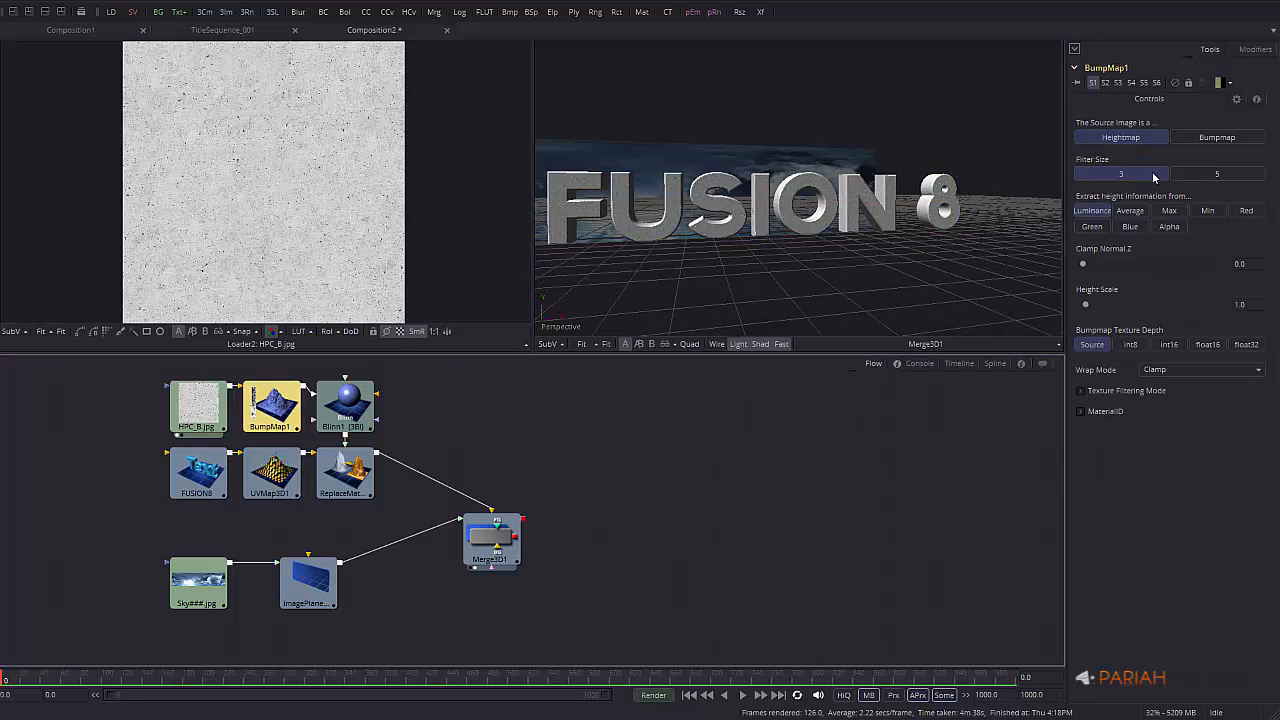
Set BumpMap1's Height Scale to 0.2 and zoom in on the letters to check the bump
{"action": "left_click", "coordinate": [1253, 304]}
{"action": "type", "text": "5"}
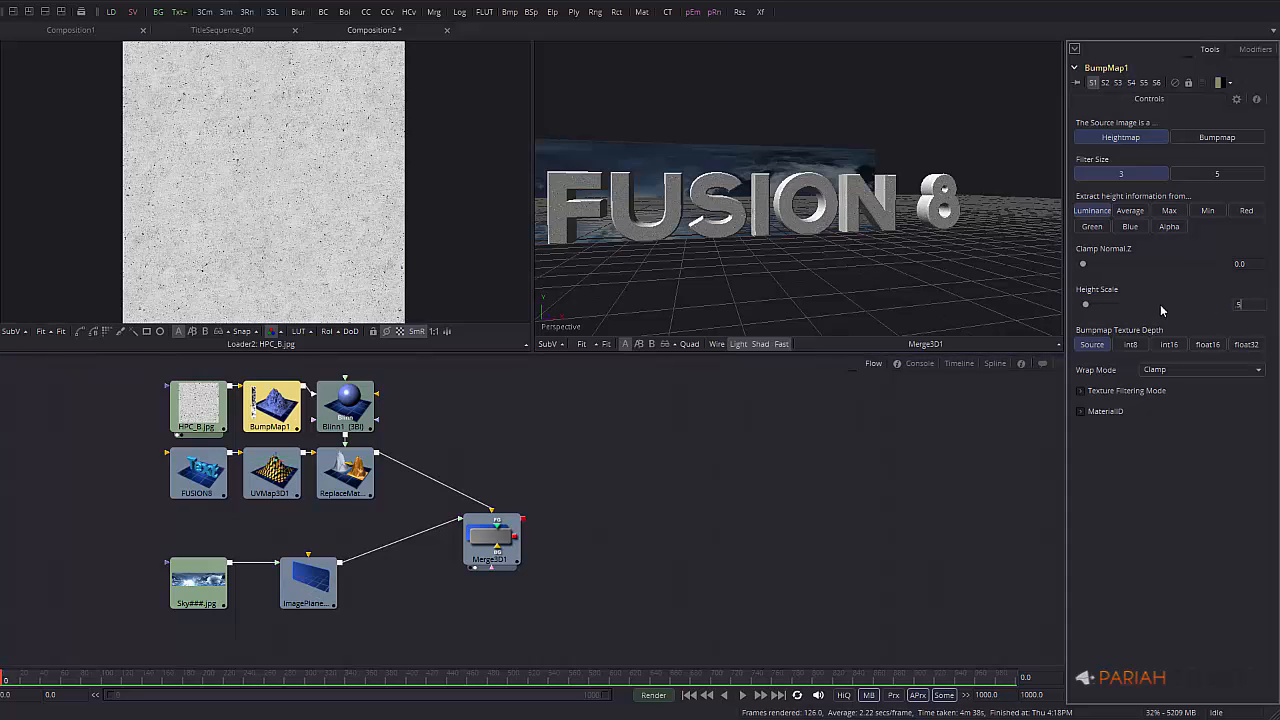
{"action": "key", "text": "Return"}
{"action": "left_click", "coordinate": [1261, 304]}
{"action": "type", "text": ".2"}
{"action": "key", "text": "Return"}
{"action": "scroll", "coordinate": [788, 225], "scroll_direction": "up", "scroll_amount": 2, "text": "ctrl"}
{"action": "middle_click_drag", "start_coordinate": [788, 225], "coordinate": [713, 219]}
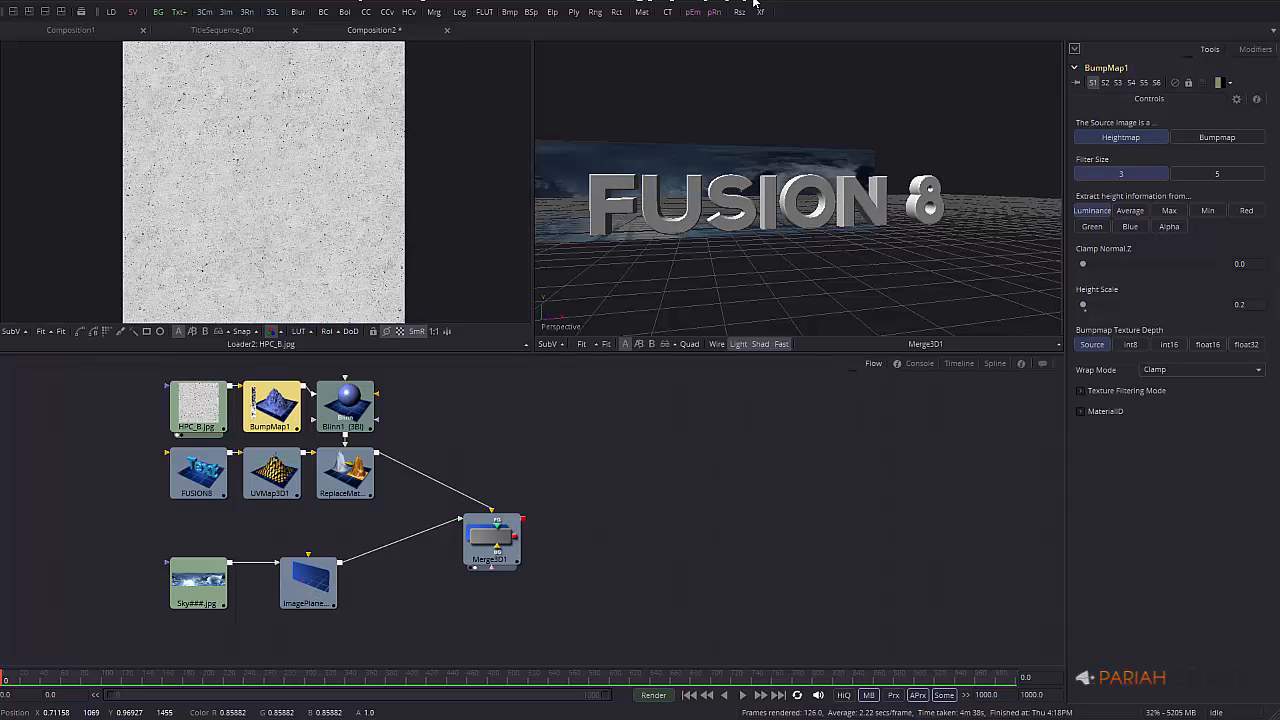
{"action": "left_click", "coordinate": [82, 14]}
{"action": "left_click", "coordinate": [1000, 67]}
Add a Camera3D1 node below ImagePlane and connect it into Merge3D1
{"action": "right_click", "coordinate": [531, 414]}
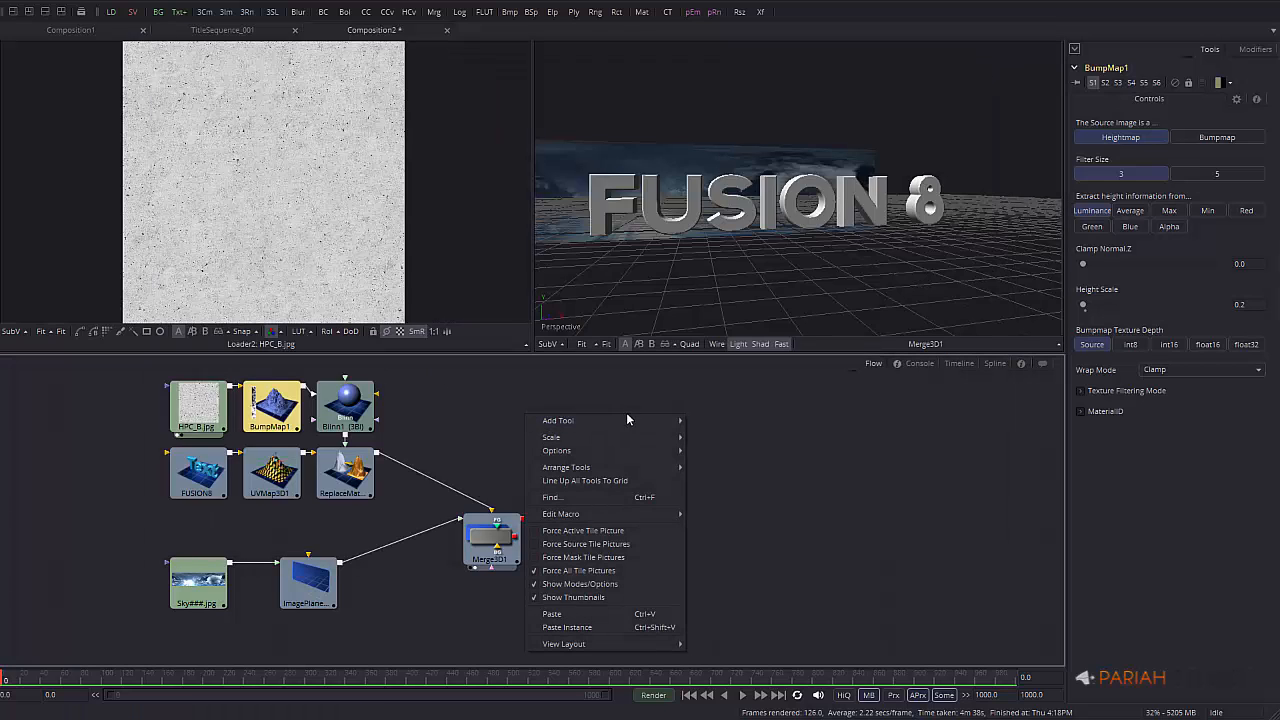
{"action": "mouse_move", "coordinate": [630, 420]}
{"action": "mouse_move", "coordinate": [752, 440]}
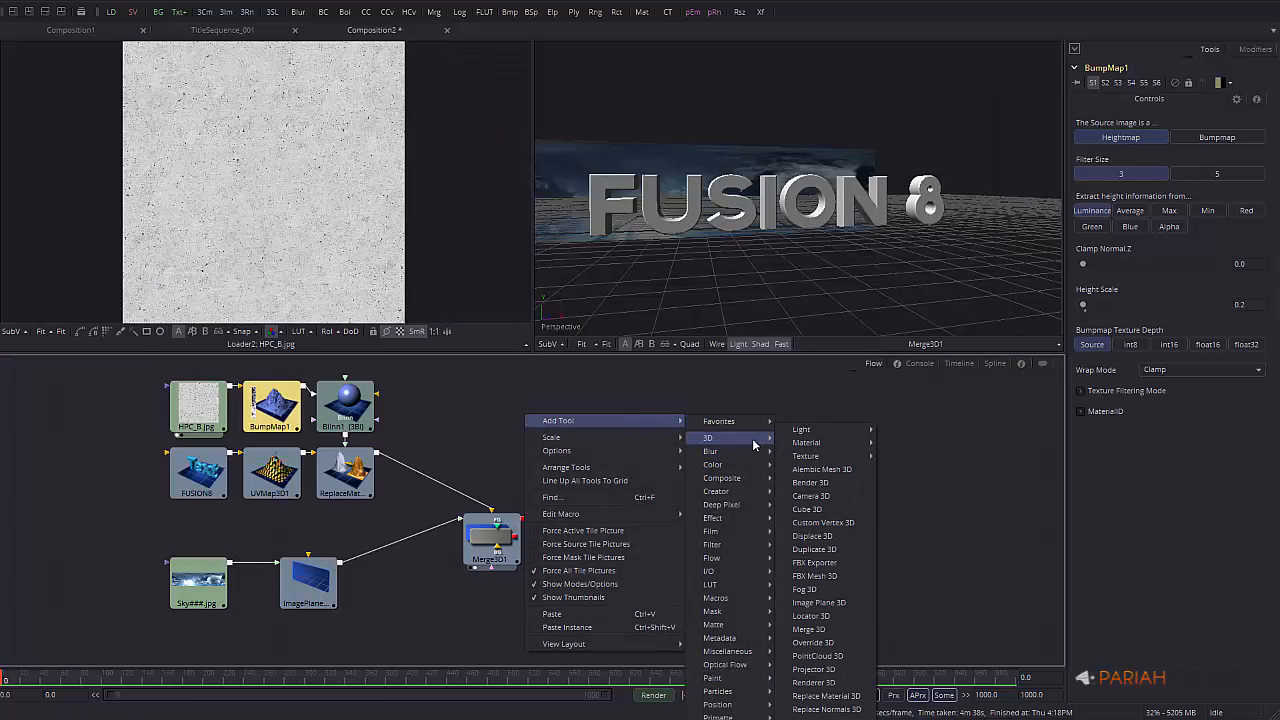
{"action": "left_click", "coordinate": [853, 386]}
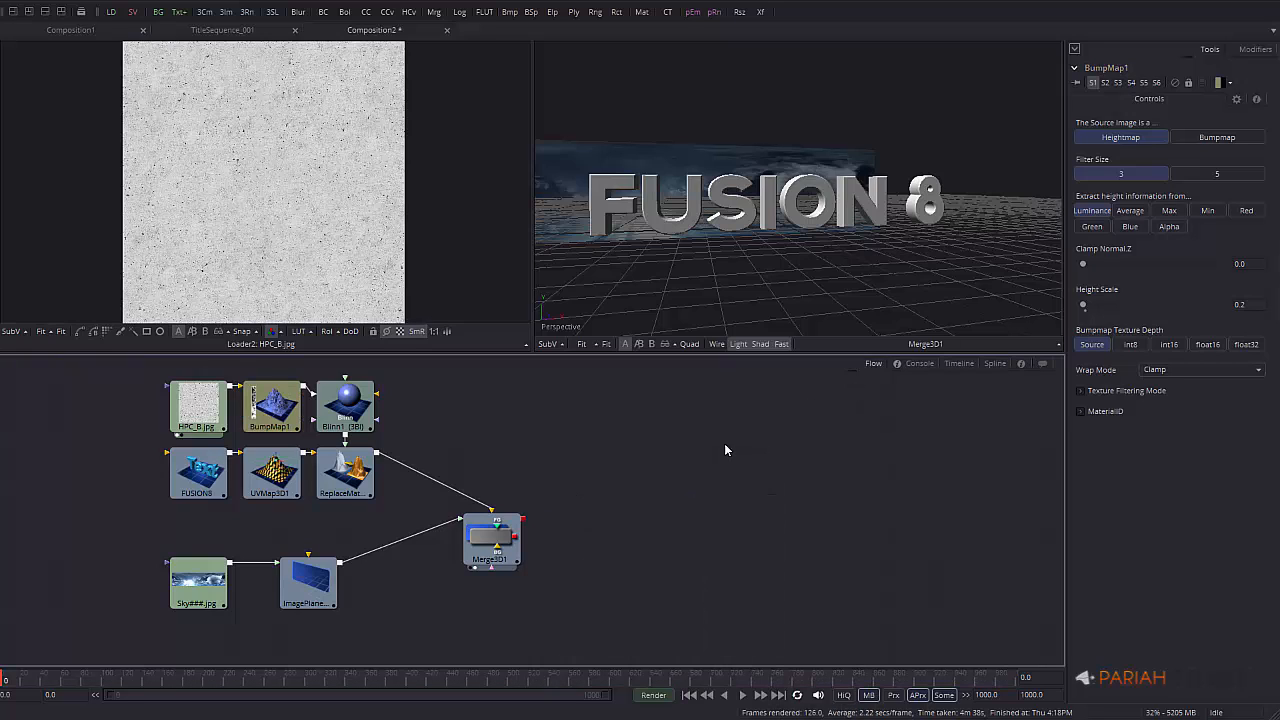
{"action": "left_click", "coordinate": [201, 11]}
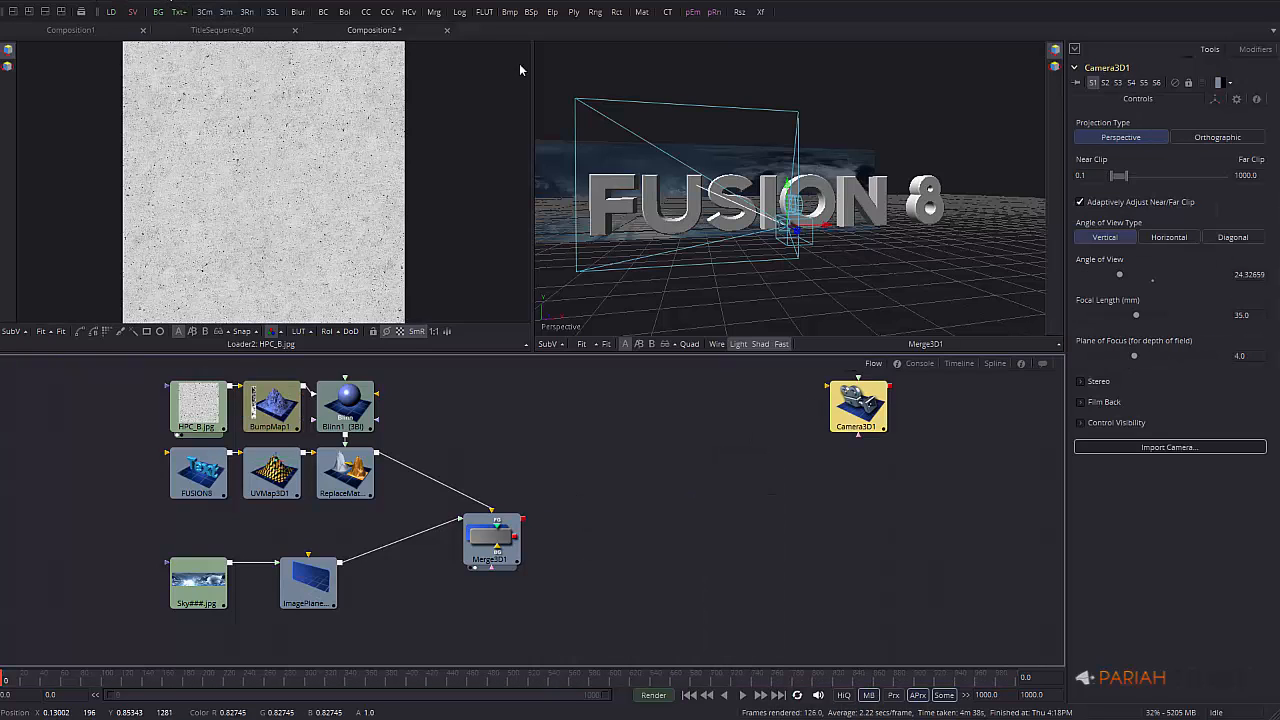
{"action": "mouse_move", "coordinate": [843, 423]}
{"action": "left_mouse_down"}
{"action": "mouse_move", "coordinate": [732, 532]}
{"action": "mouse_move", "coordinate": [511, 620]}
{"action": "mouse_move", "coordinate": [414, 627]}
{"action": "mouse_move", "coordinate": [508, 543]}
{"action": "left_mouse_up"}
{"action": "left_click_drag", "start_coordinate": [451, 614], "coordinate": [490, 545]}
Set Camera3D1's focal length to 22 mm
{"action": "left_click", "coordinate": [433, 627]}
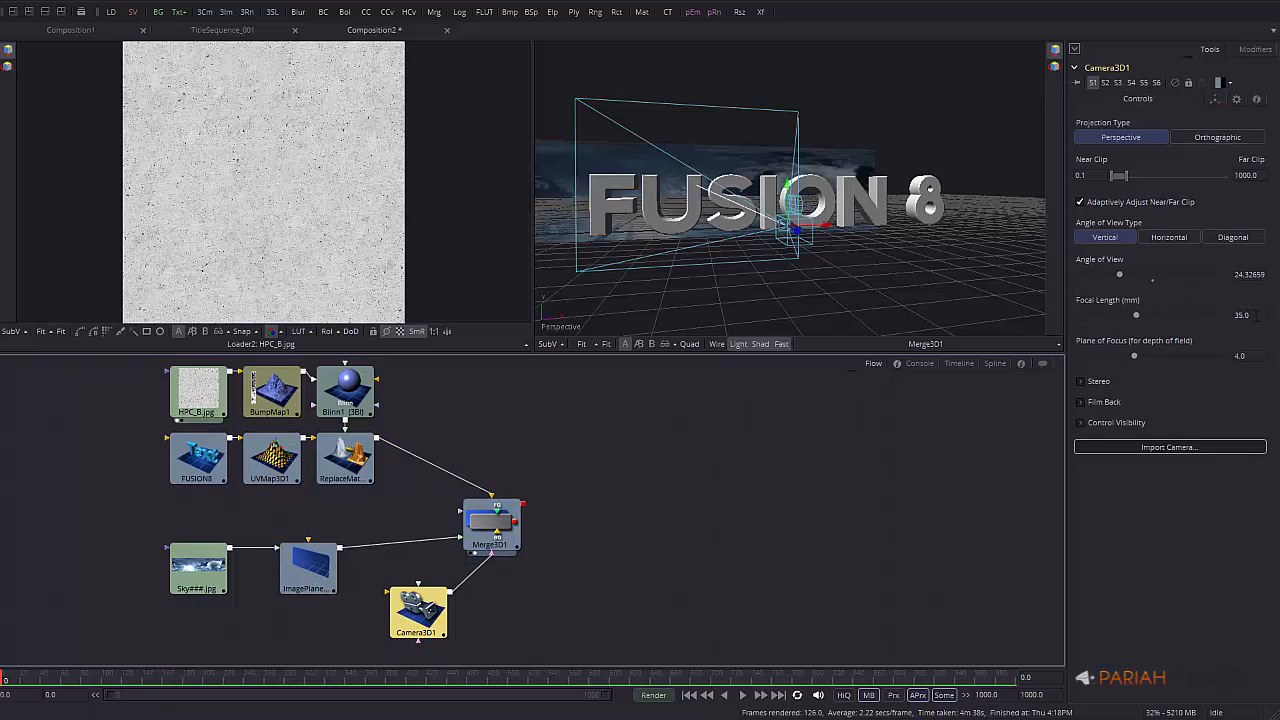
{"action": "left_click_drag", "start_coordinate": [1257, 316], "coordinate": [1142, 323]}
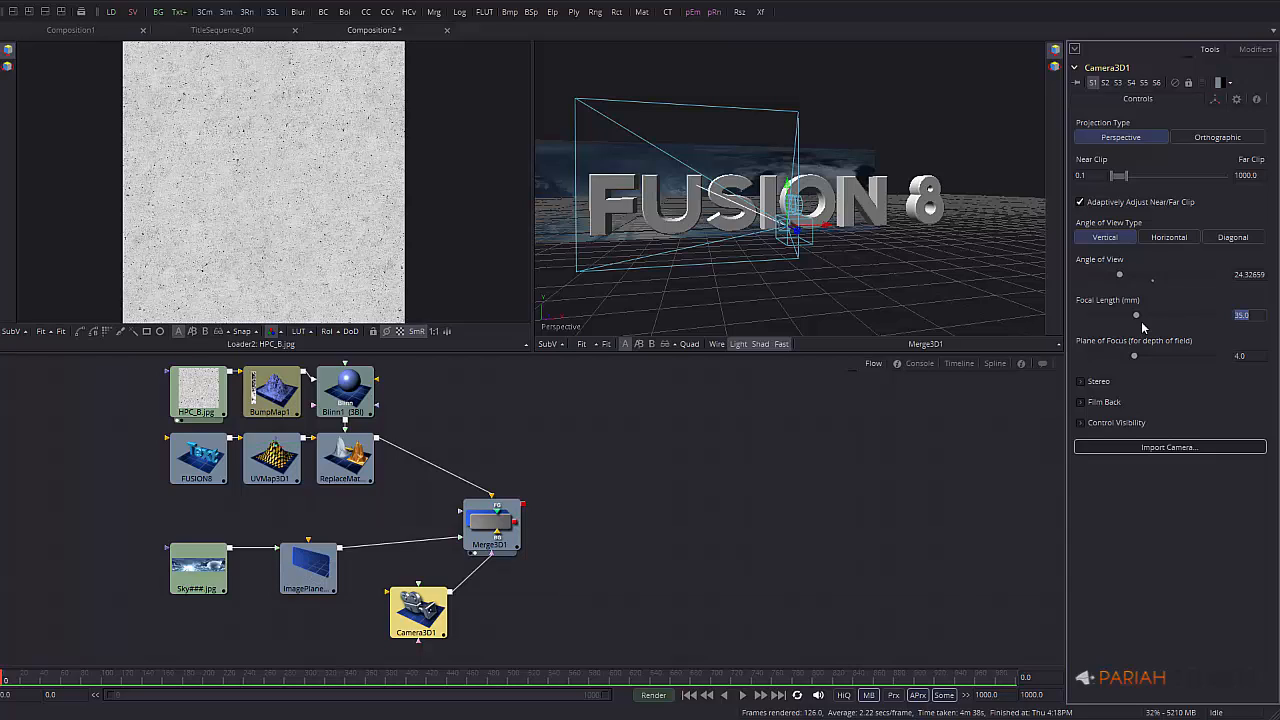
{"action": "type", "text": "22"}
{"action": "key", "text": "Tab"}
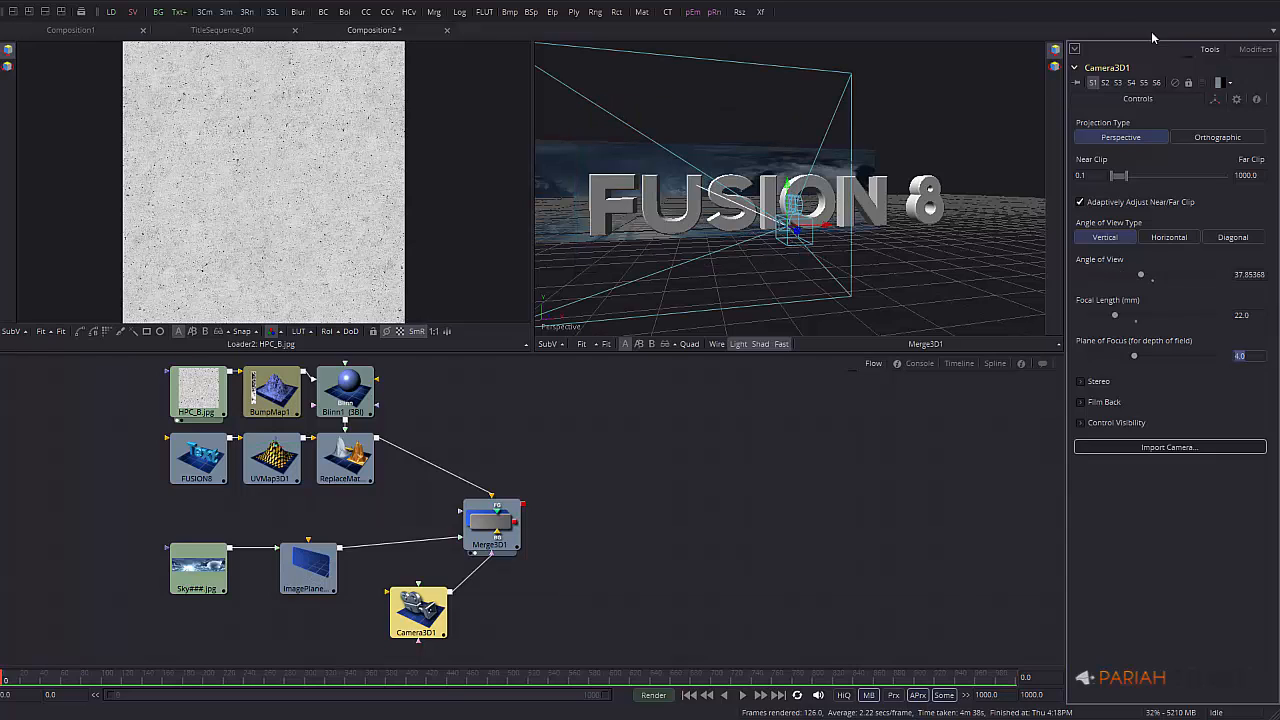
View Camera3D1 alone in the 3D viewer, then return to the full Merge3D1 scene
{"action": "right_click", "coordinate": [740, 141]}
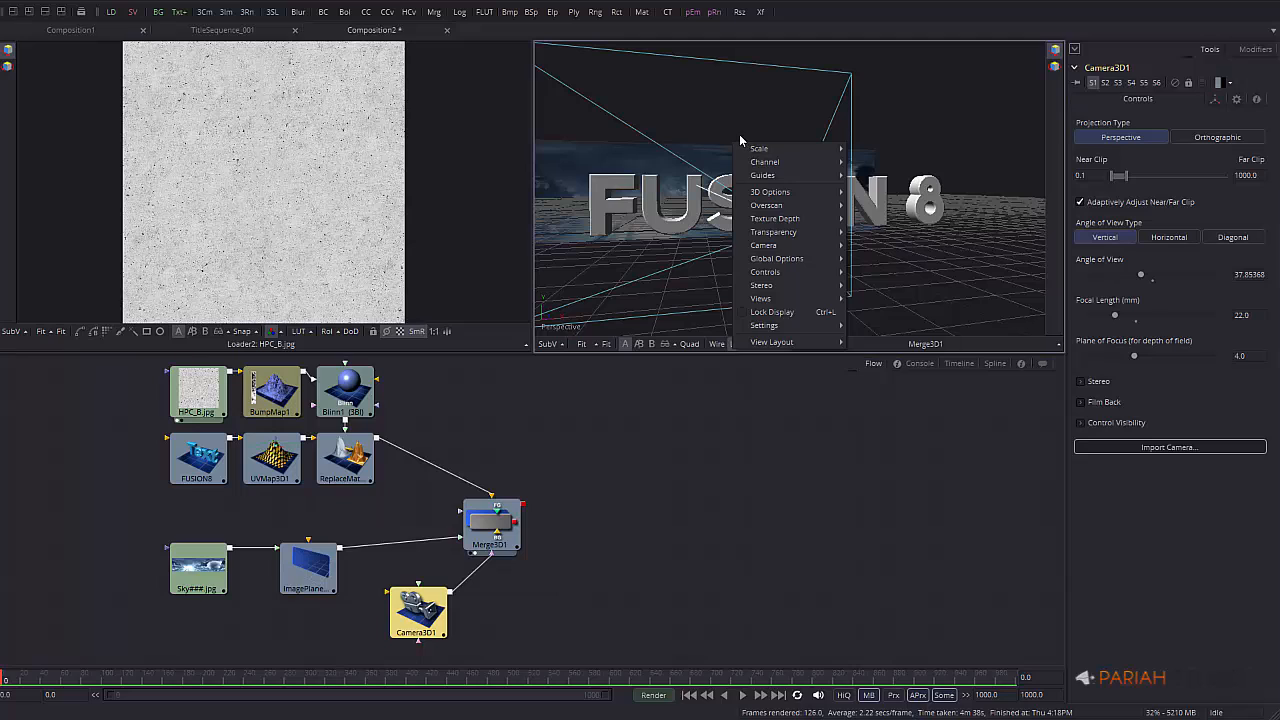
{"action": "left_click", "coordinate": [743, 555]}
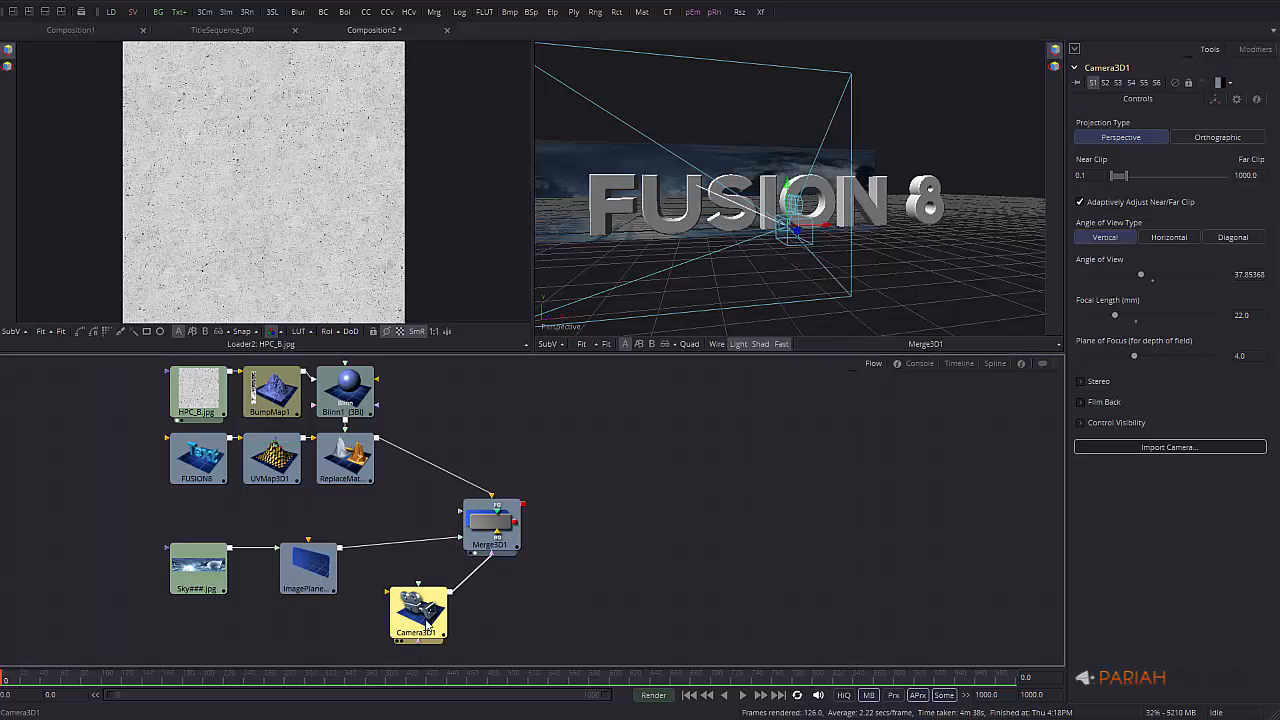
{"action": "left_click_drag", "start_coordinate": [427, 624], "coordinate": [808, 284]}
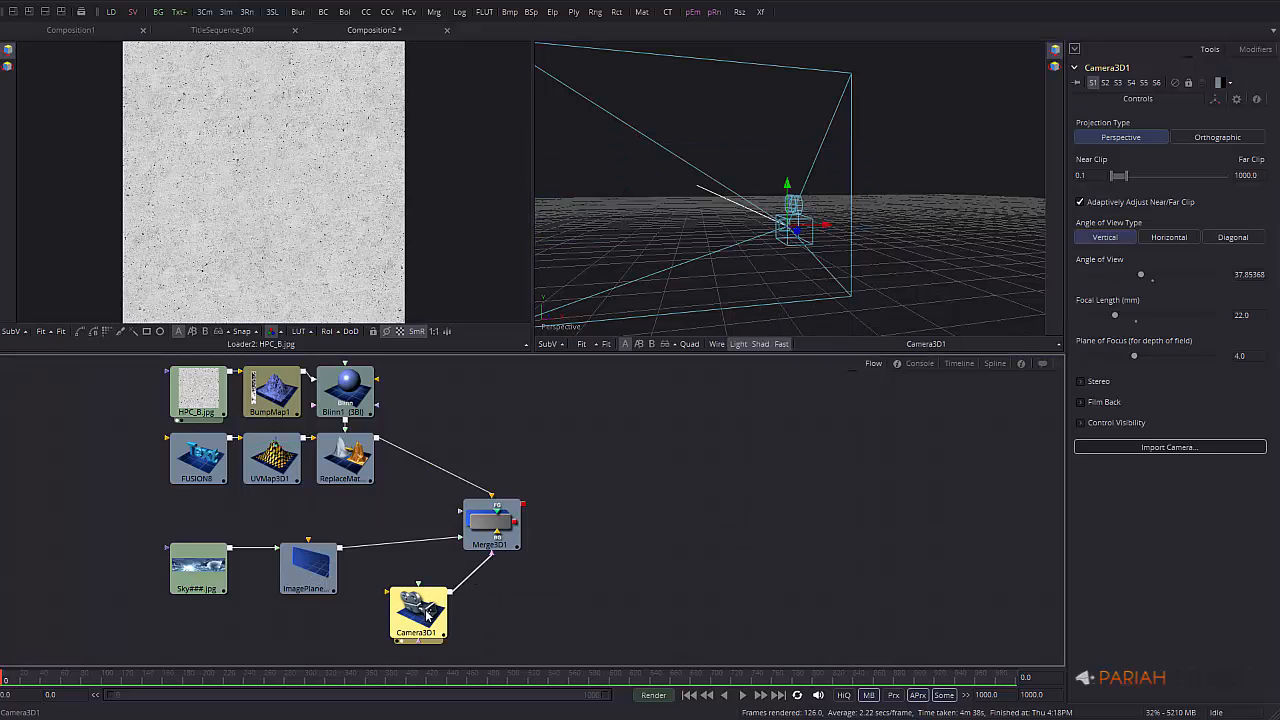
{"action": "left_click_drag", "start_coordinate": [490, 524], "coordinate": [707, 211]}
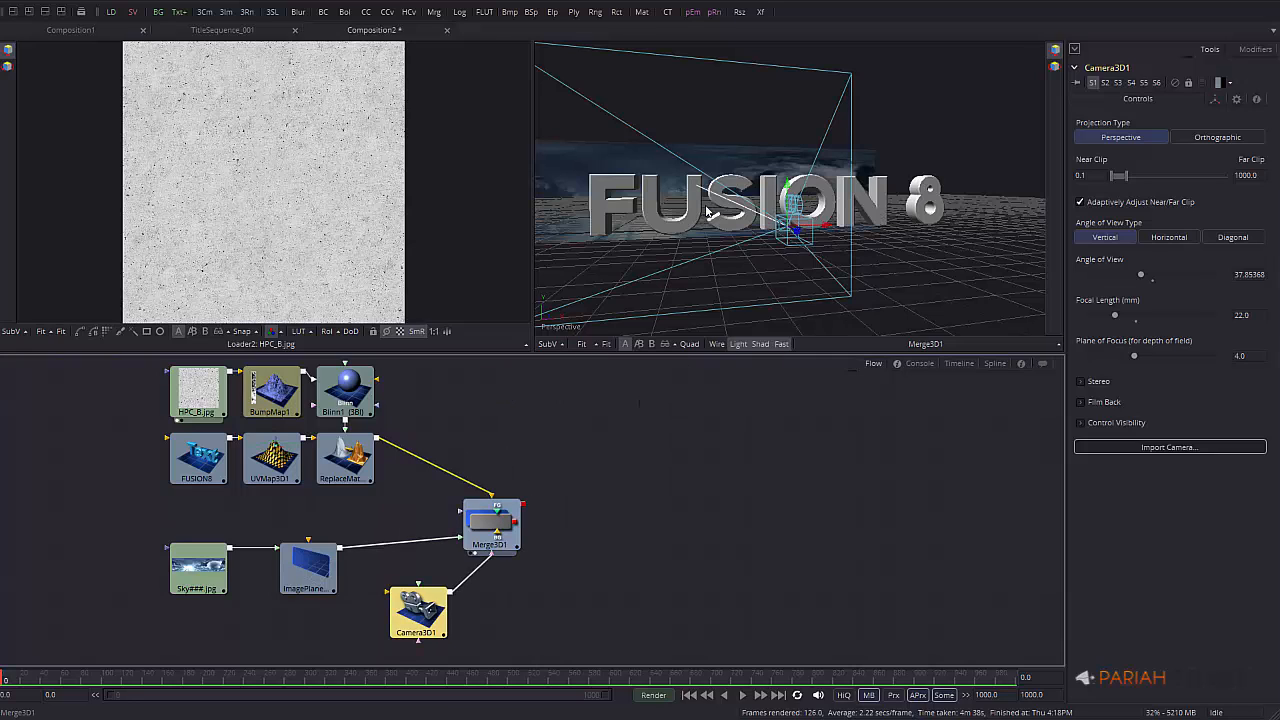
Show the viewer's Camera submenu listing Camera3D1, Perspective, Front, Top, Left and Right
{"action": "right_click", "coordinate": [709, 258]}
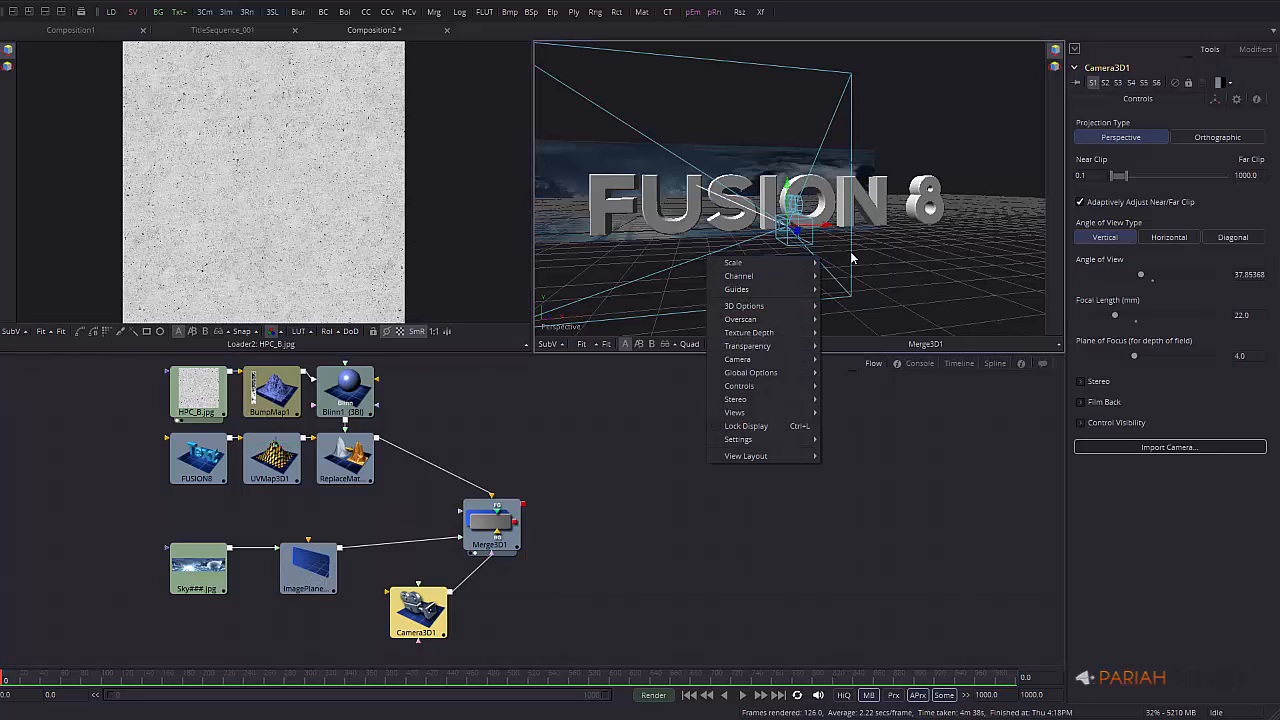
{"action": "mouse_move", "coordinate": [790, 308]}
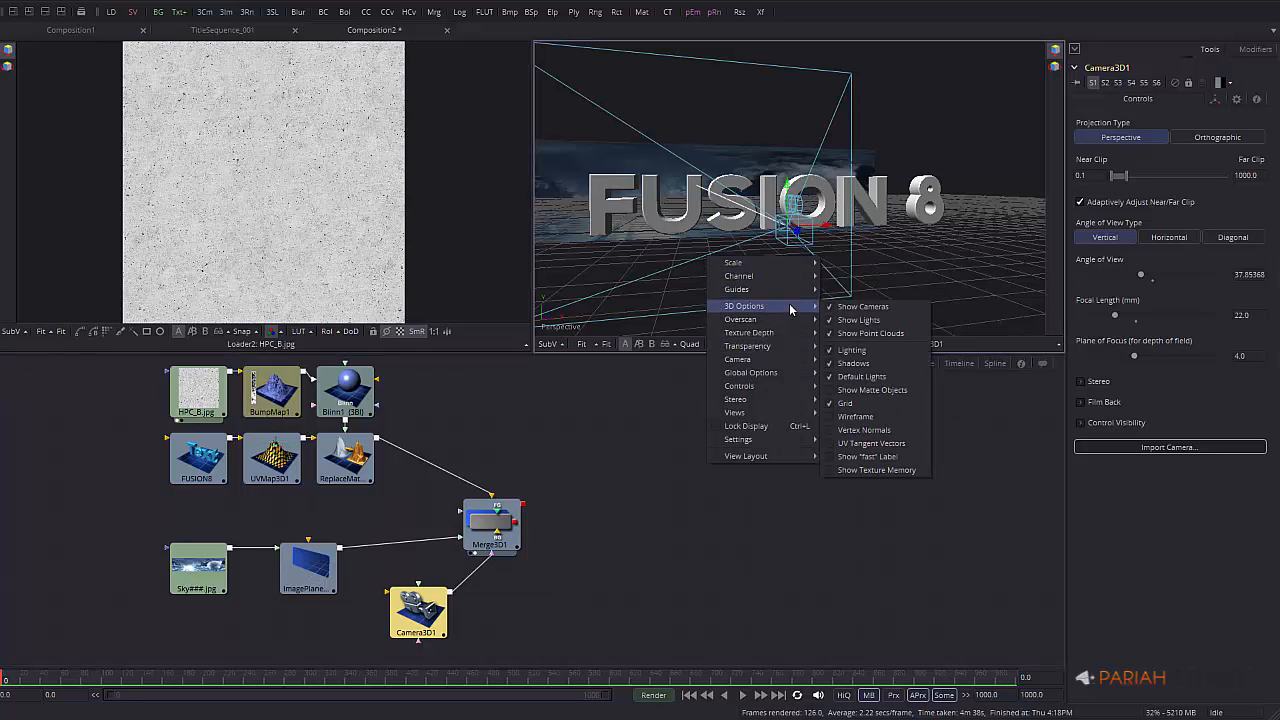
{"action": "mouse_move", "coordinate": [775, 412]}
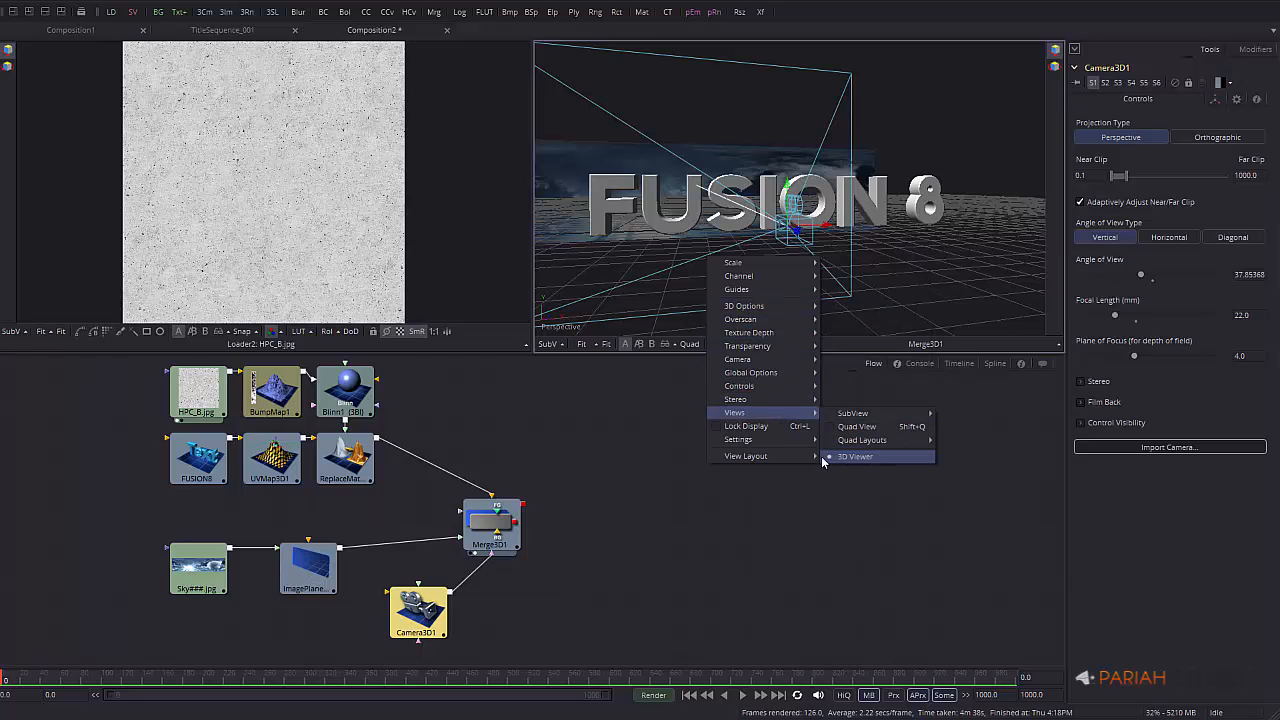
{"action": "mouse_move", "coordinate": [789, 459]}
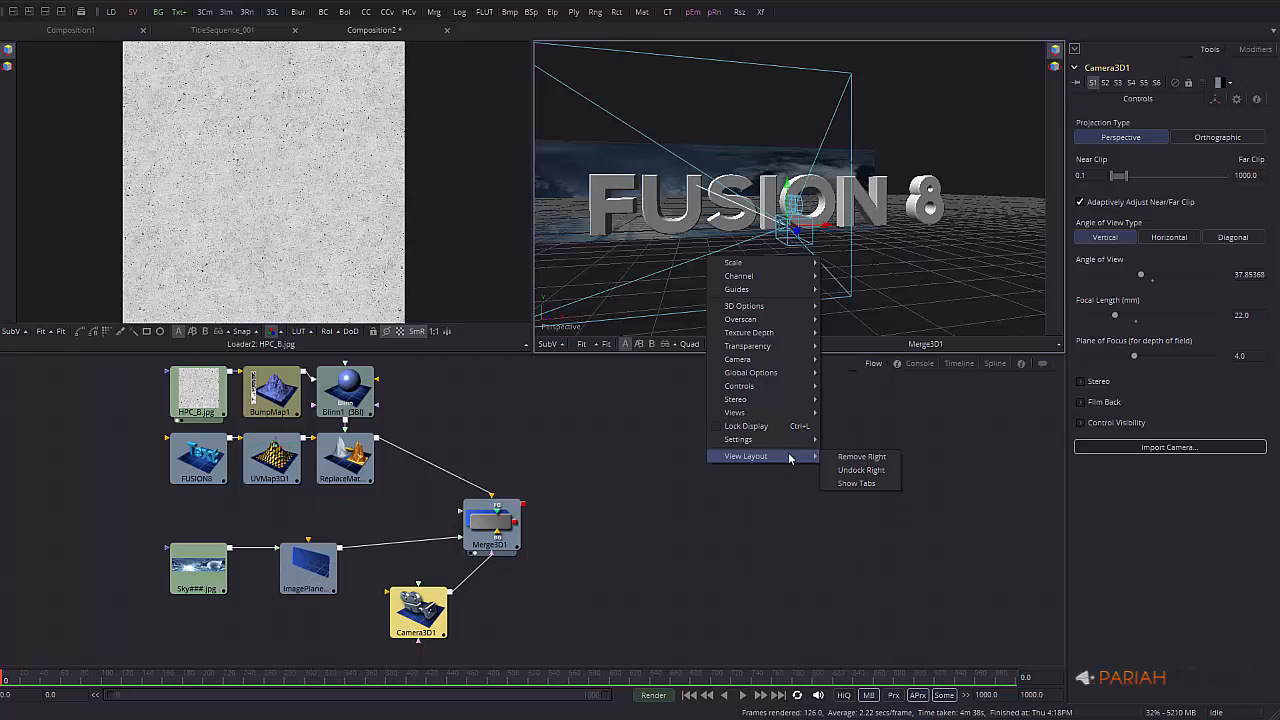
{"action": "mouse_move", "coordinate": [758, 363]}
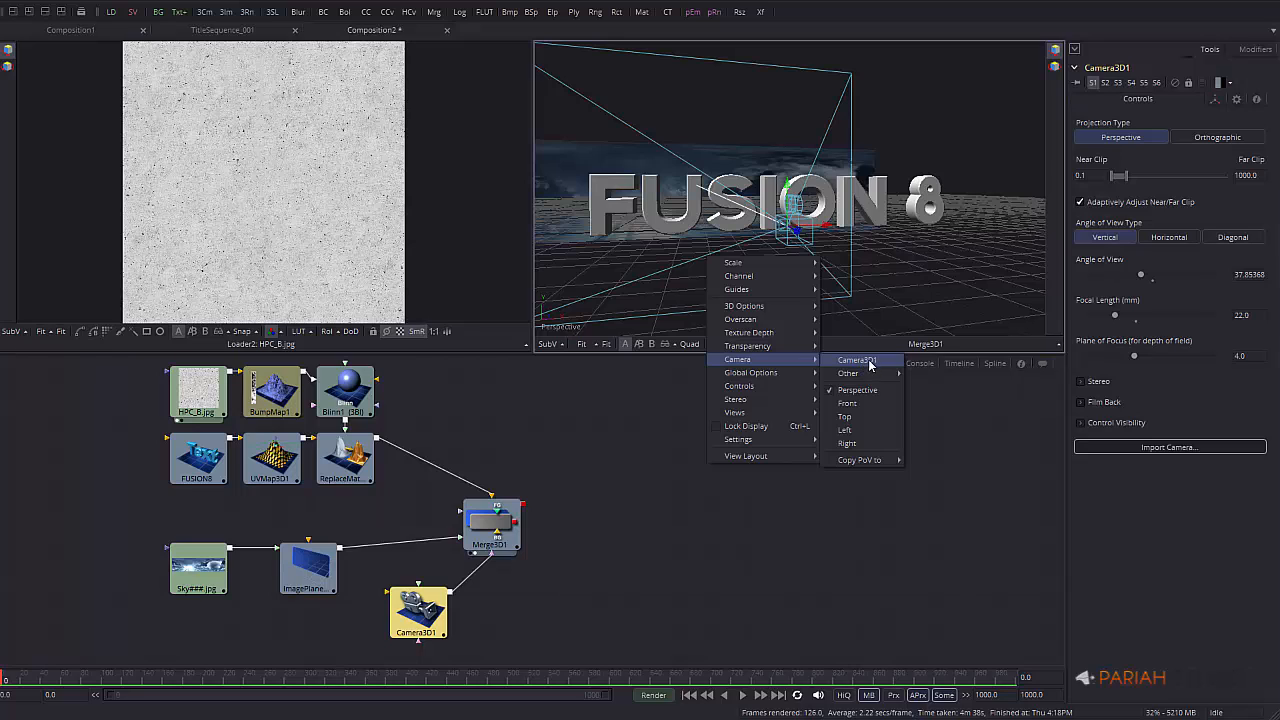
View the scene through Camera3D1 and rename the camera node to Rendercam
{"action": "left_click", "coordinate": [858, 360]}
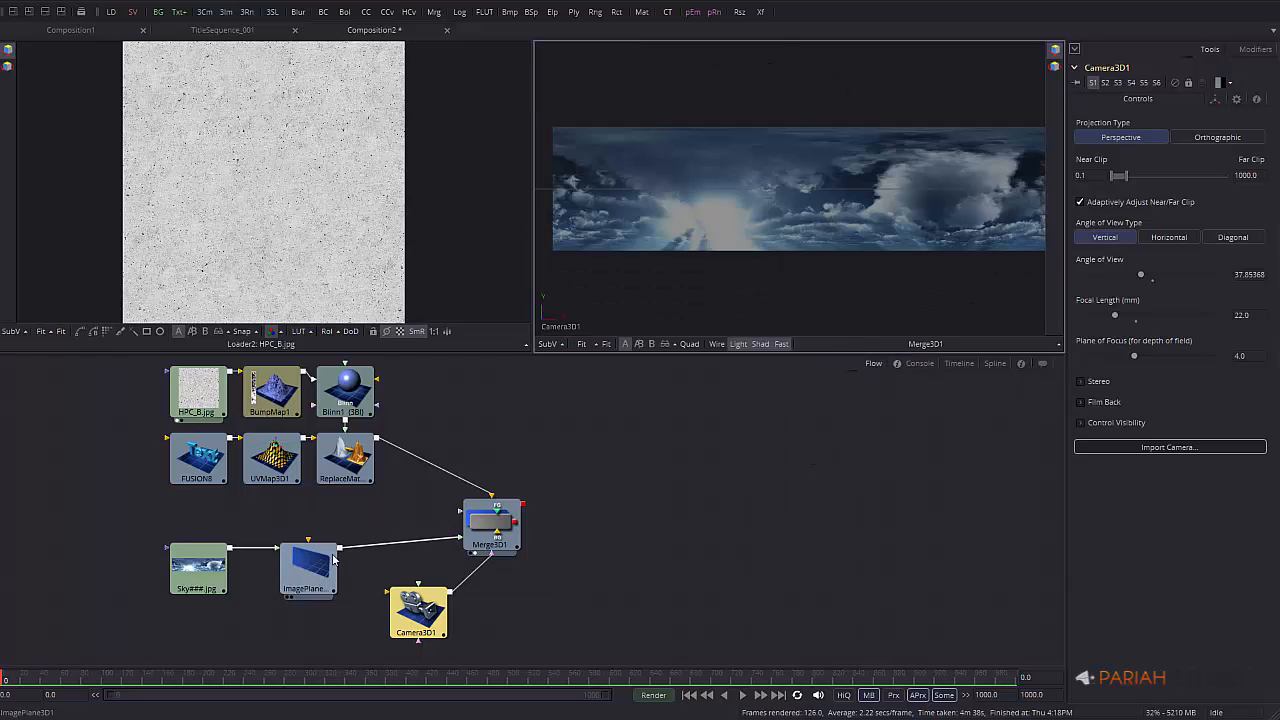
{"action": "left_click", "coordinate": [414, 622]}
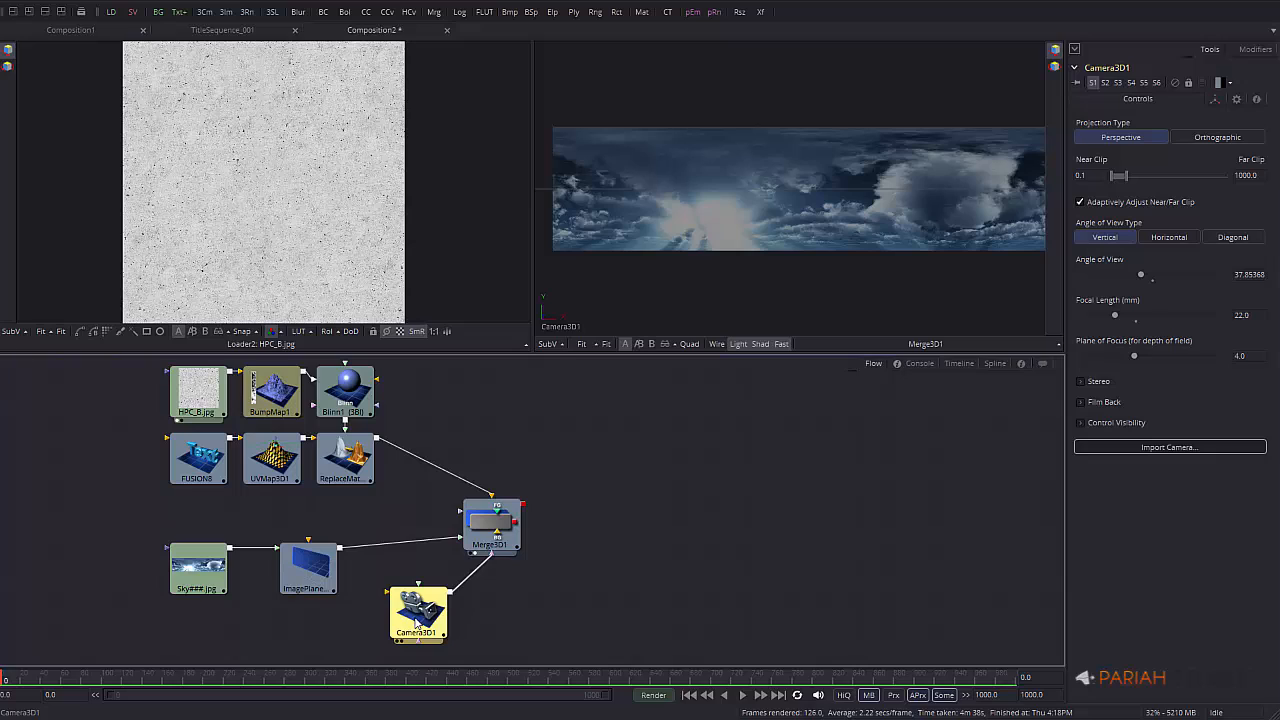
{"action": "key", "text": "F2"}
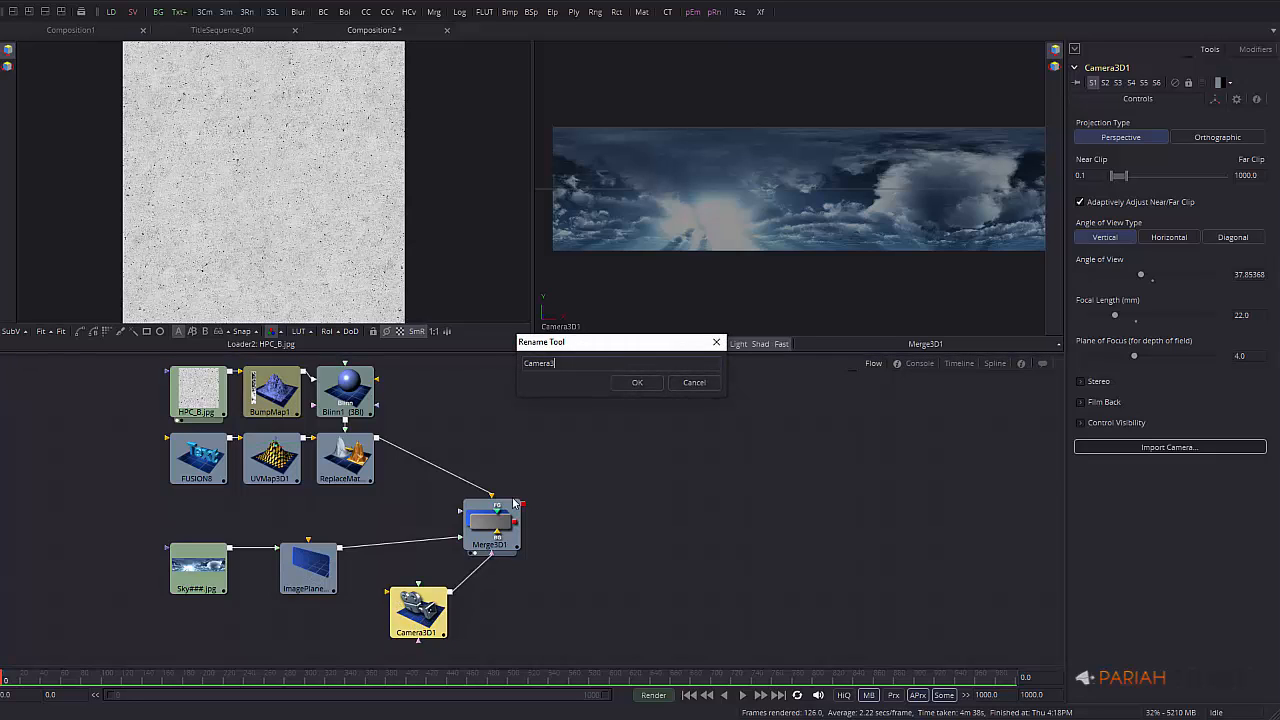
{"action": "key", "text": "BackSpace"}
{"action": "key", "text": "BackSpace"}
{"action": "key", "text": "BackSpace"}
{"action": "key", "text": "BackSpace"}
{"action": "key", "text": "BackSpace"}
{"action": "key", "text": "BackSpace"}
{"action": "key", "text": "BackSpace"}
{"action": "key", "text": "Return"}
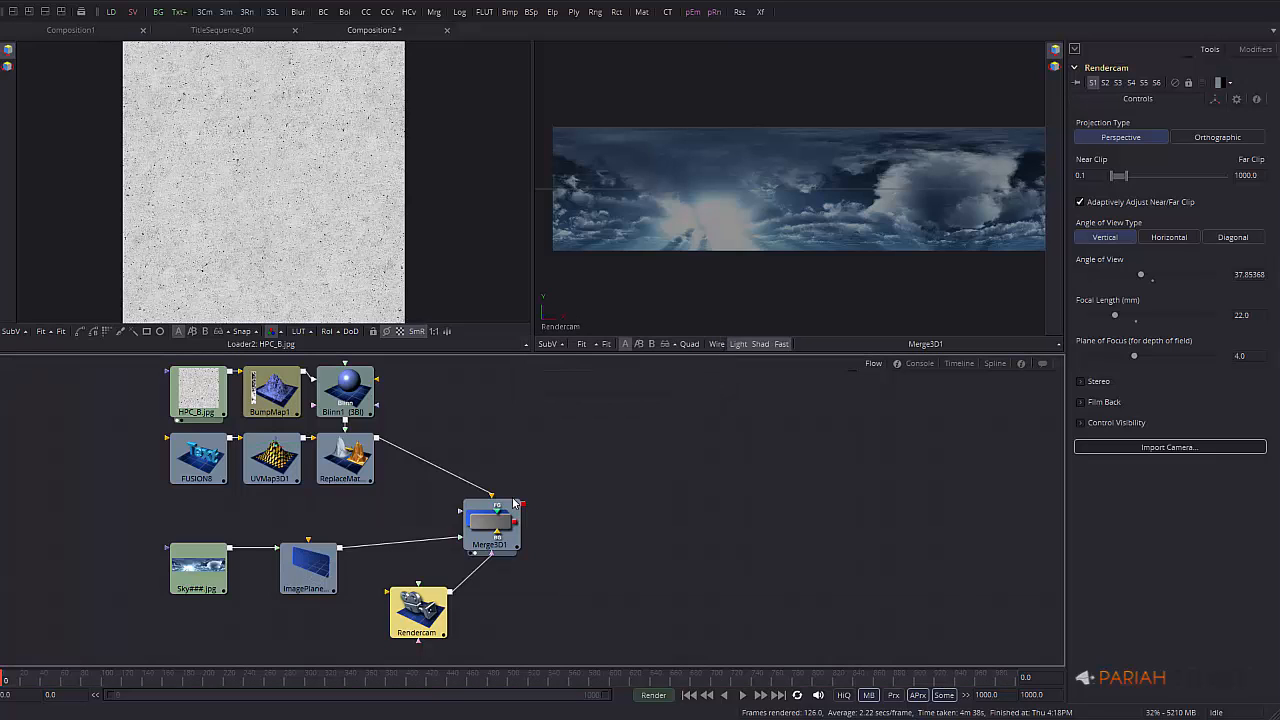
Check which camera the viewer uses and select the Merge3D1 node
{"action": "right_click", "coordinate": [789, 221]}
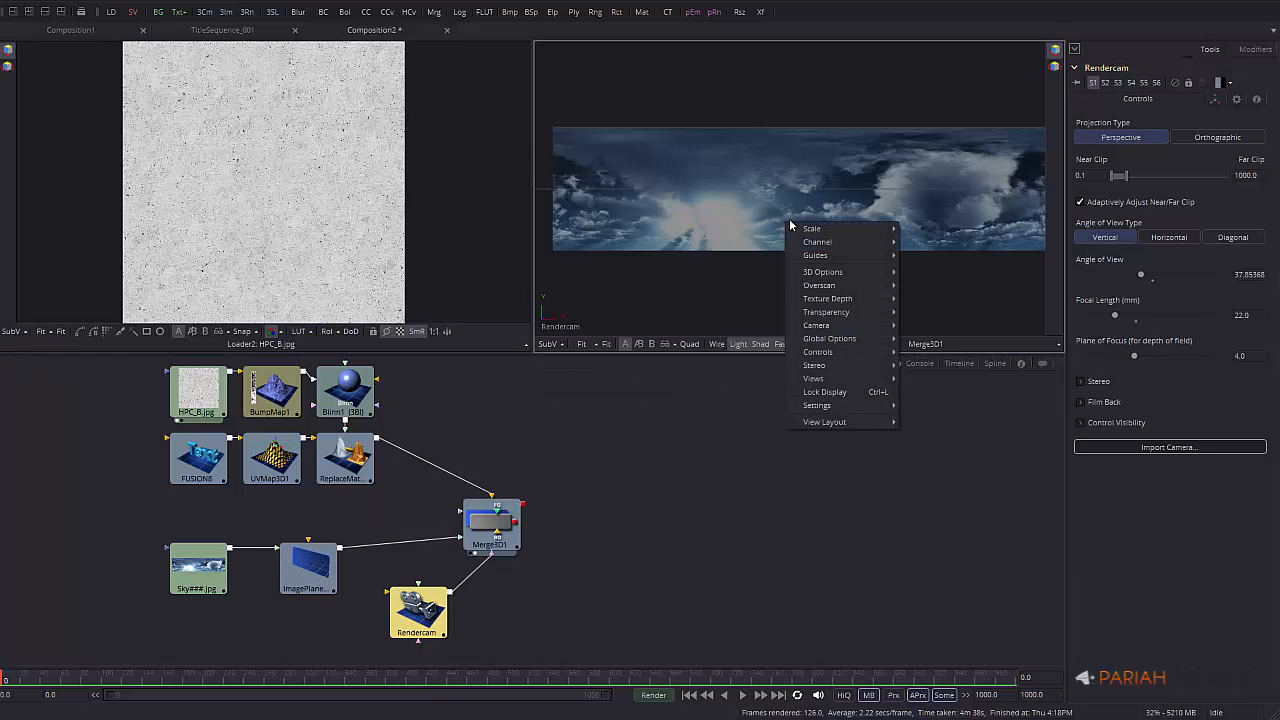
{"action": "mouse_move", "coordinate": [881, 329]}
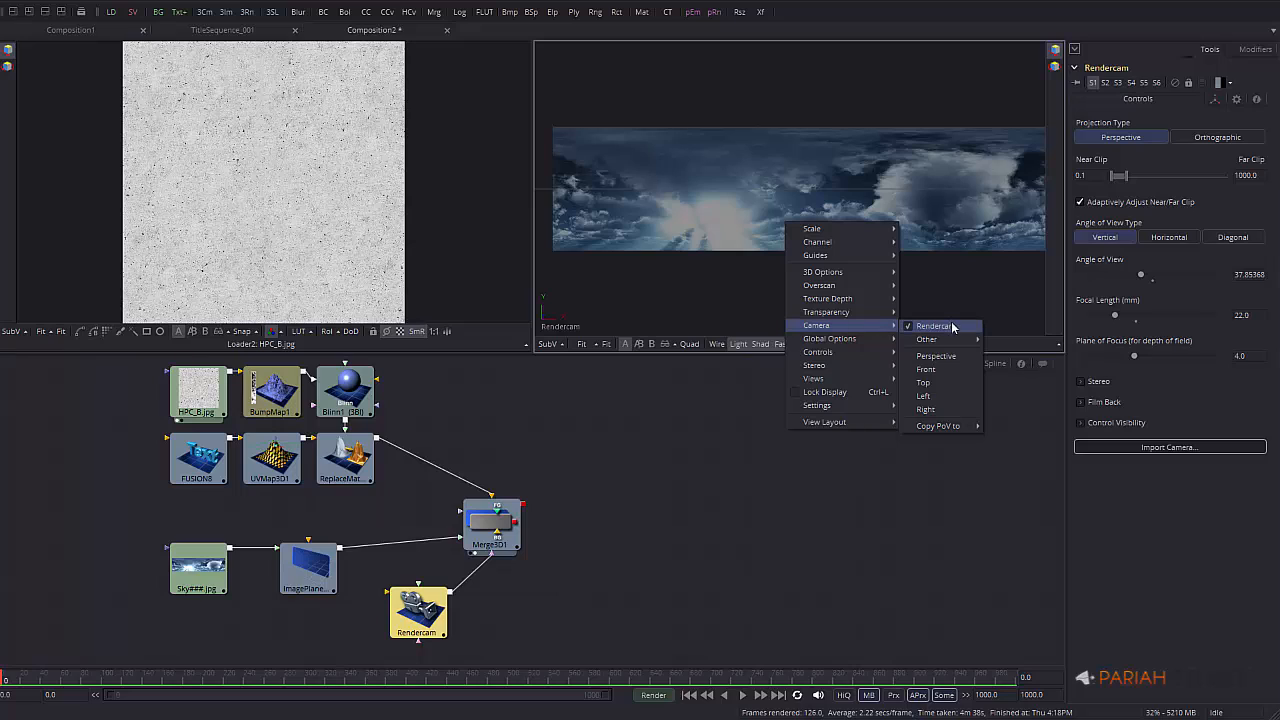
{"action": "left_click", "coordinate": [1018, 344]}
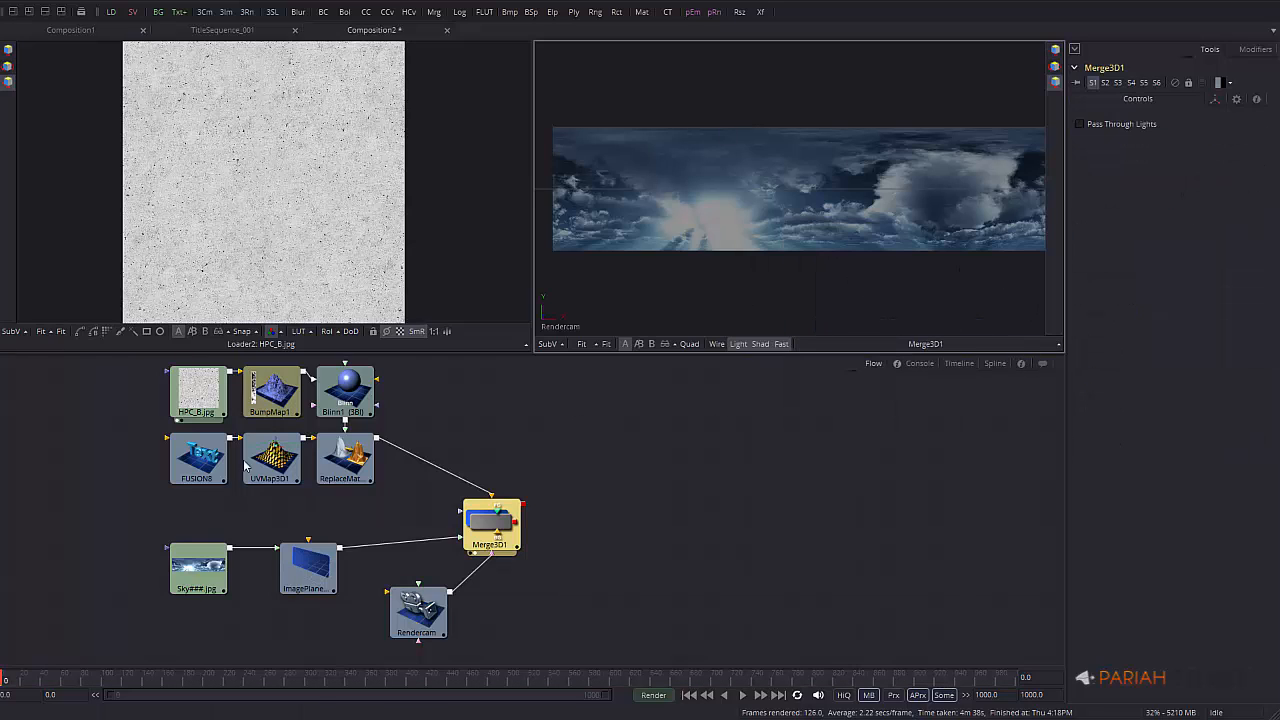
Show Merge3D1 in the left viewer and move the sky image plane closer to the camera and lower
{"action": "left_click_drag", "start_coordinate": [501, 521], "coordinate": [338, 222]}
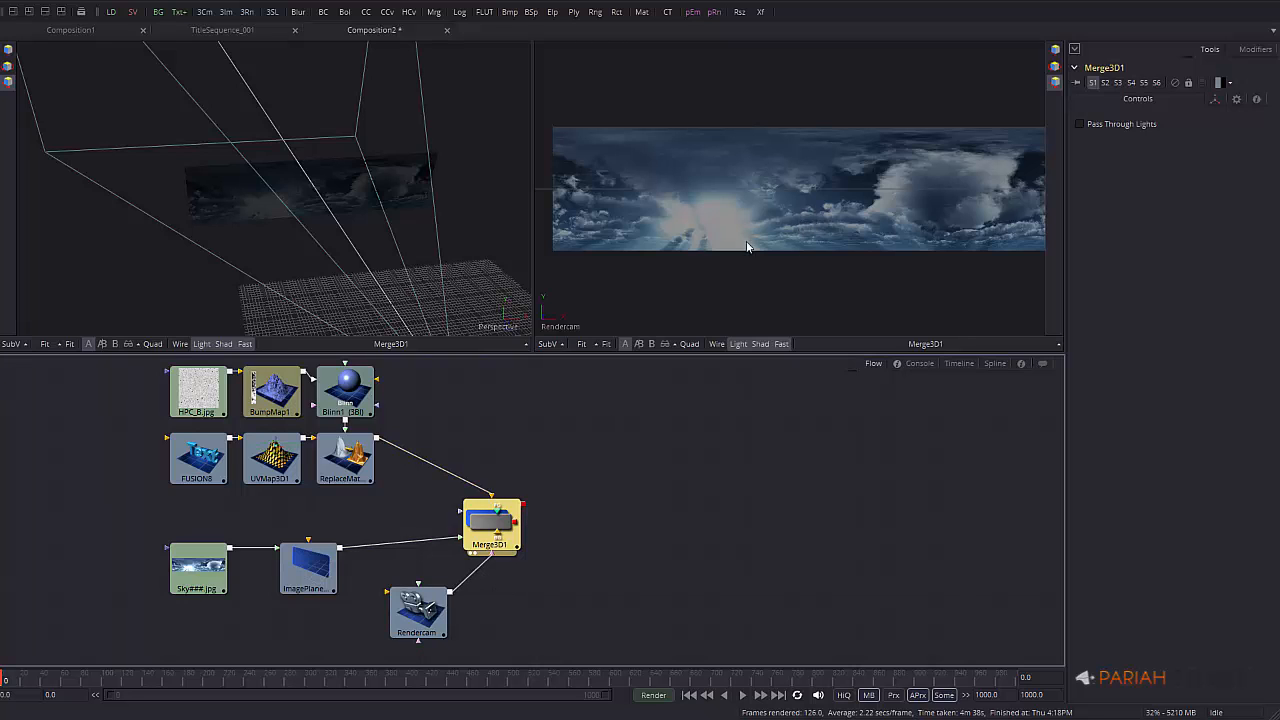
{"action": "middle_click_drag", "start_coordinate": [372, 288], "coordinate": [391, 224], "text": "alt"}
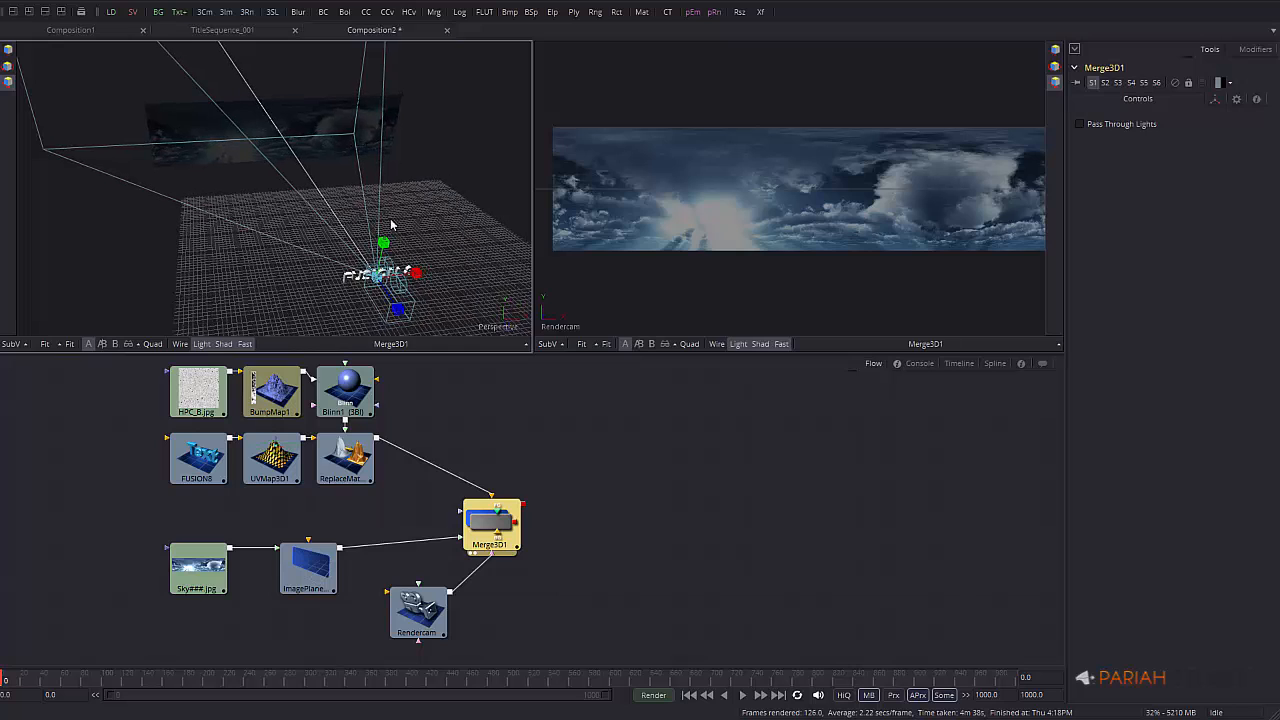
{"action": "left_click", "coordinate": [392, 116]}
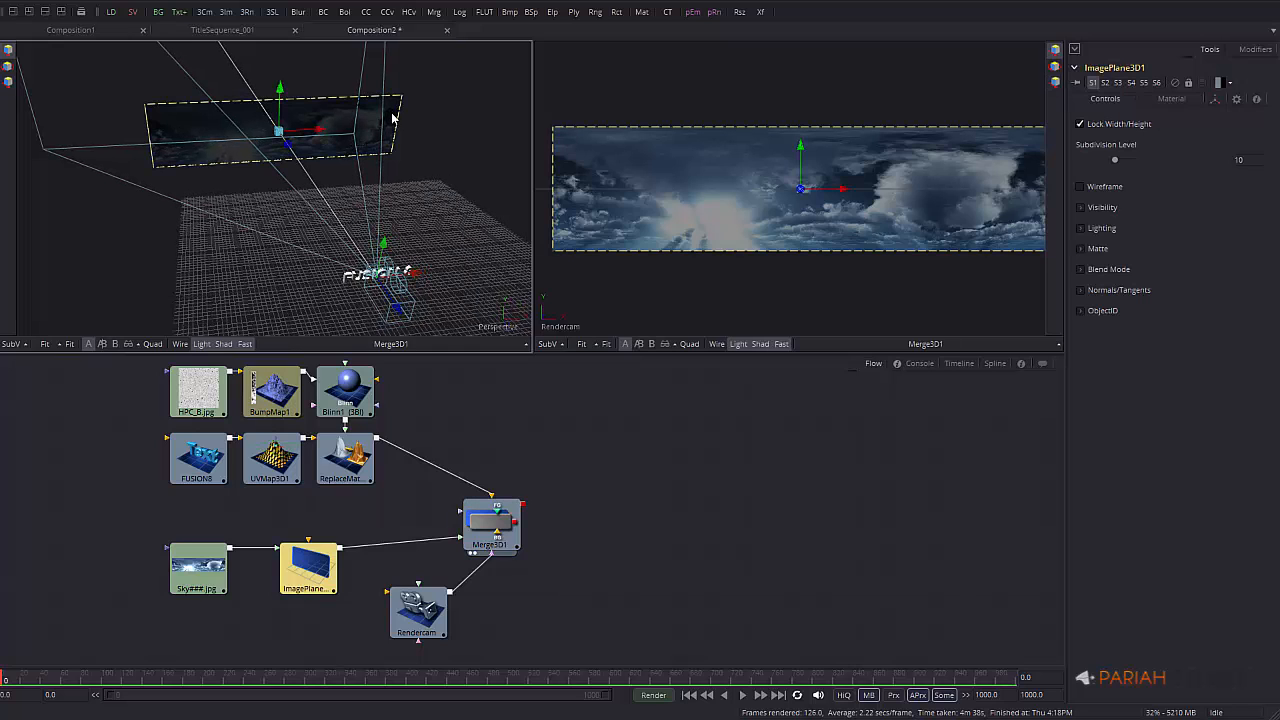
{"action": "left_click_drag", "start_coordinate": [299, 153], "coordinate": [430, 310]}
{"action": "left_click", "coordinate": [438, 605]}
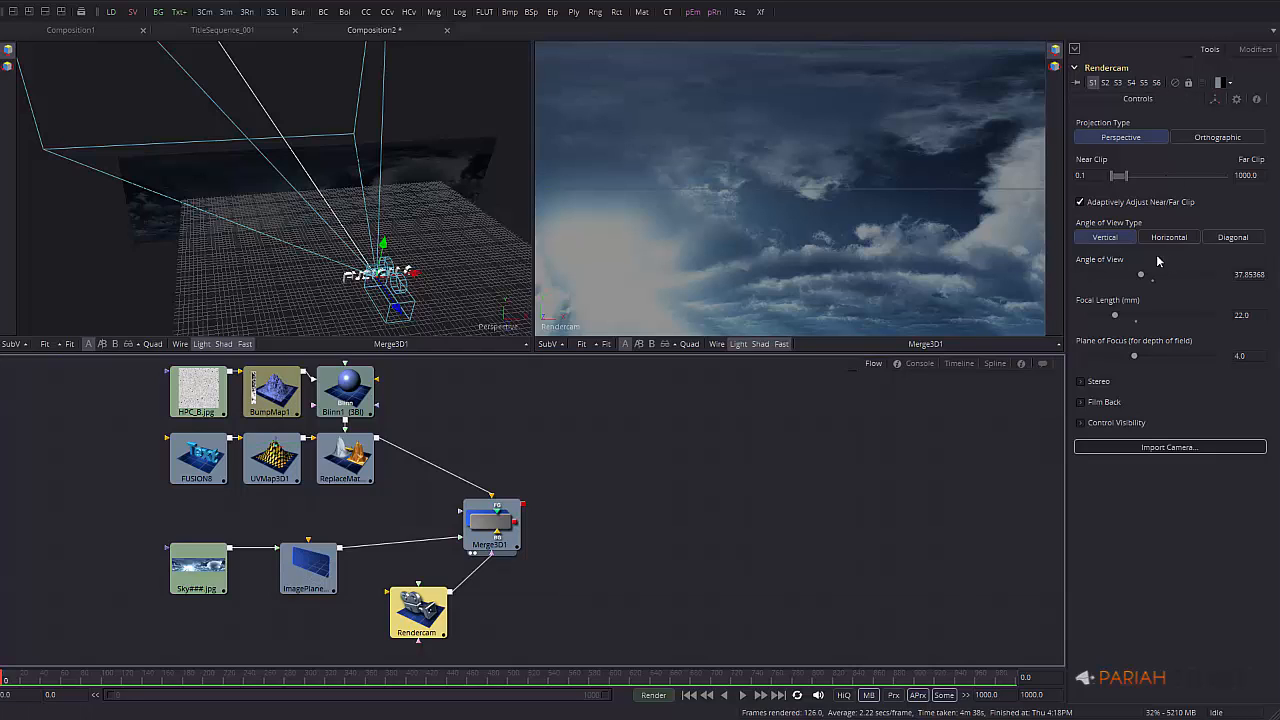
Set Rendercam's film gate to 1.85 and show the camera view at 100% zoom
{"action": "left_click", "coordinate": [1080, 405]}
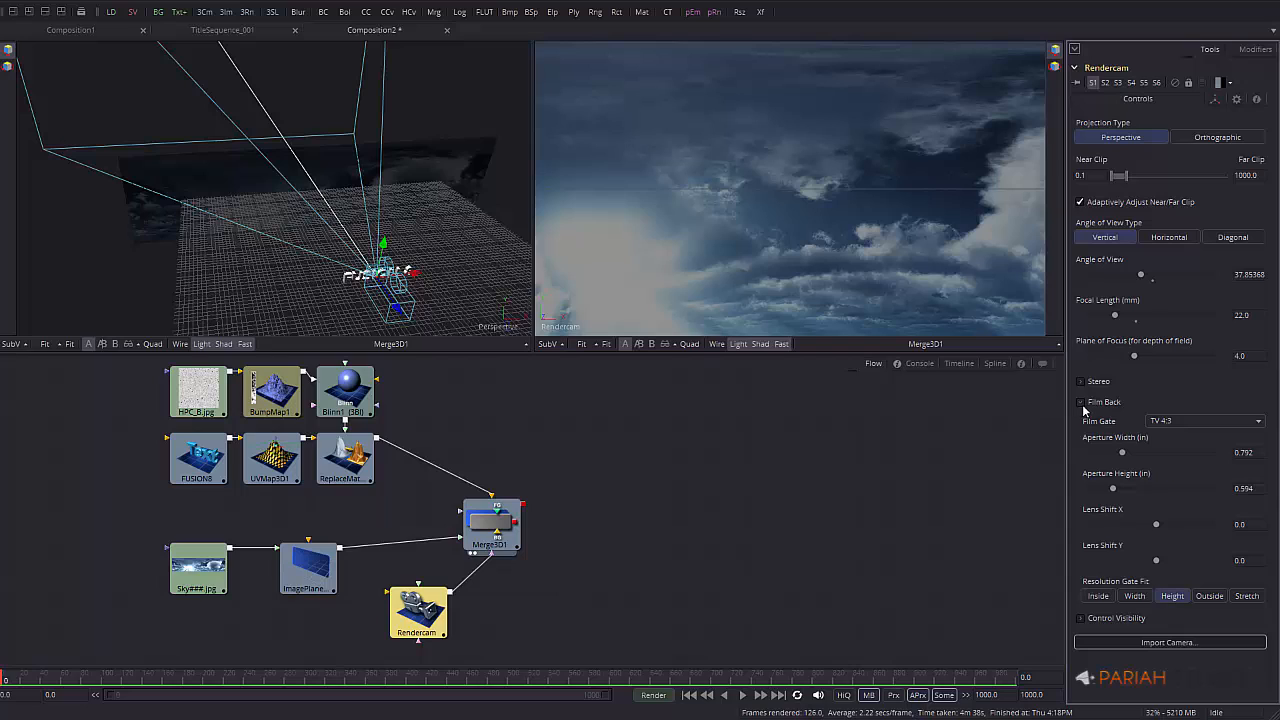
{"action": "left_click", "coordinate": [1180, 421]}
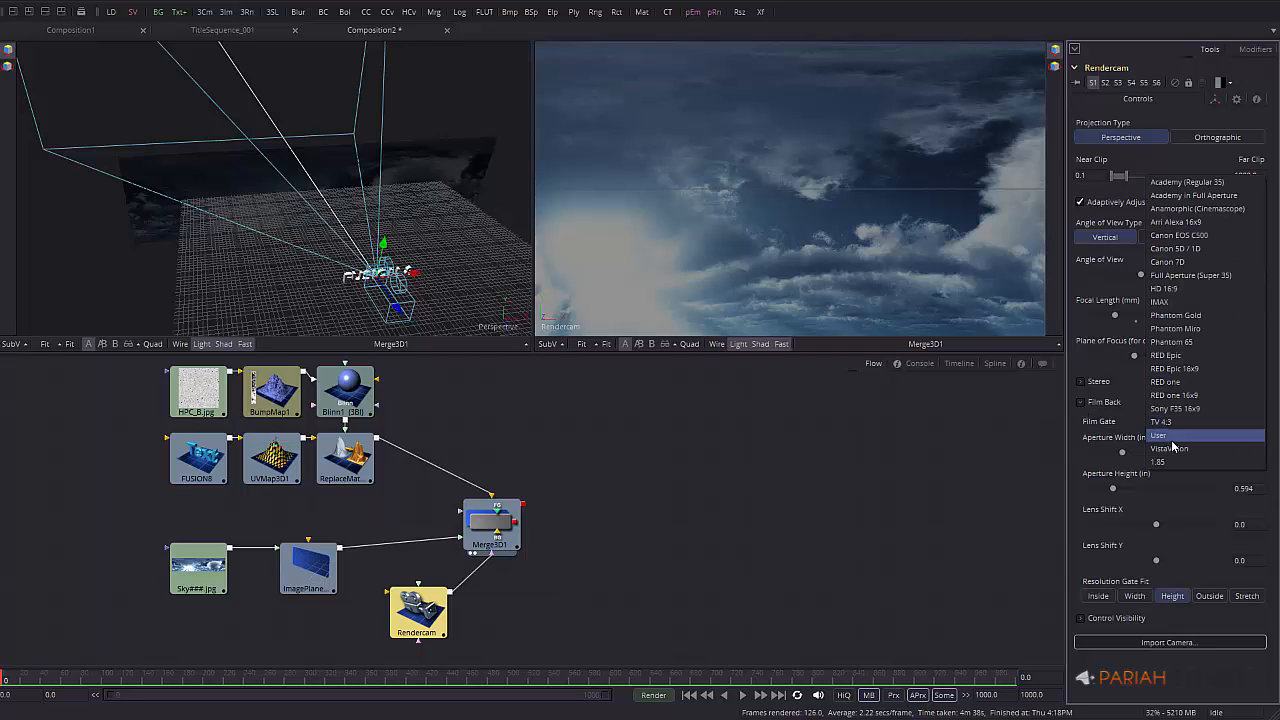
{"action": "left_click", "coordinate": [1178, 463]}
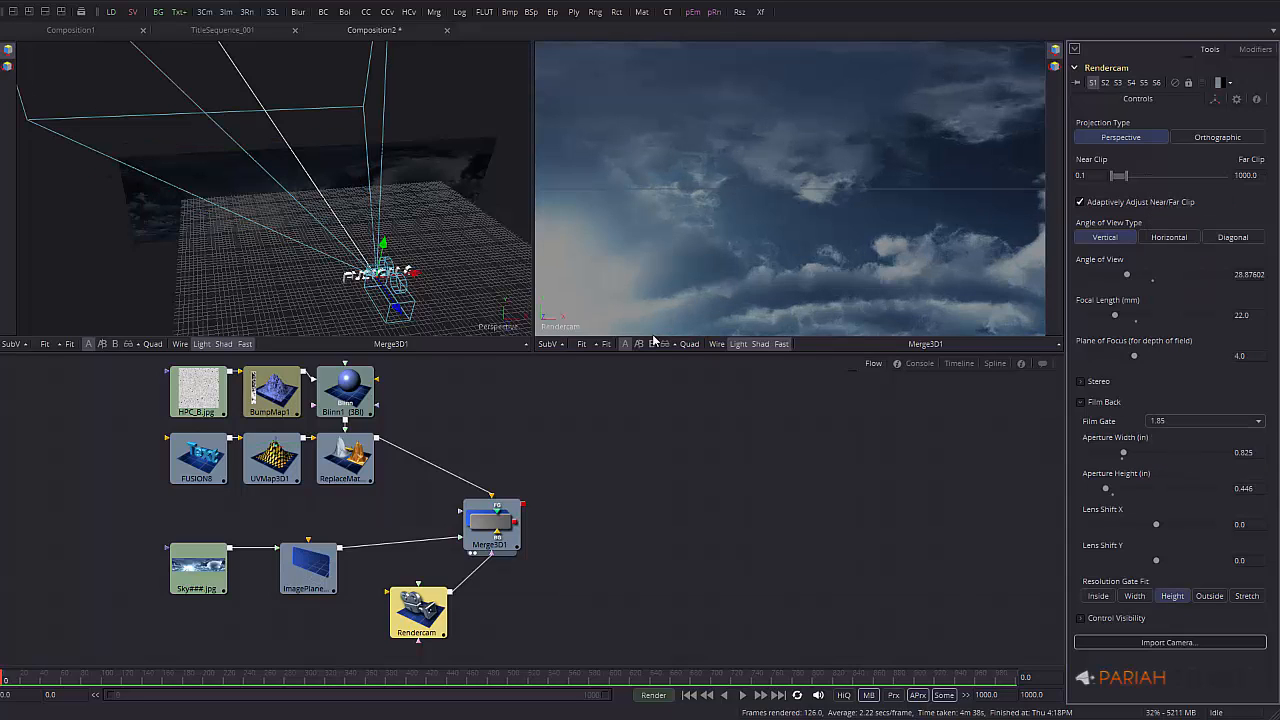
{"action": "left_click", "coordinate": [607, 344]}
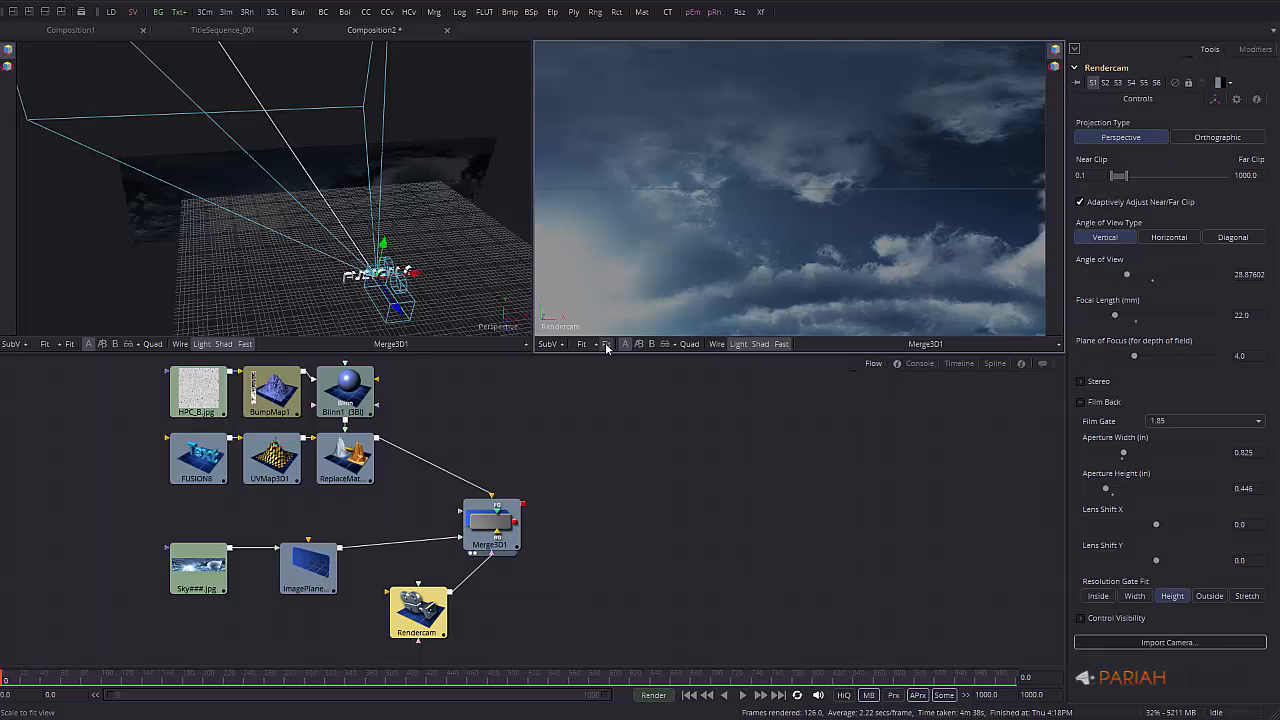
{"action": "left_click", "coordinate": [582, 344]}
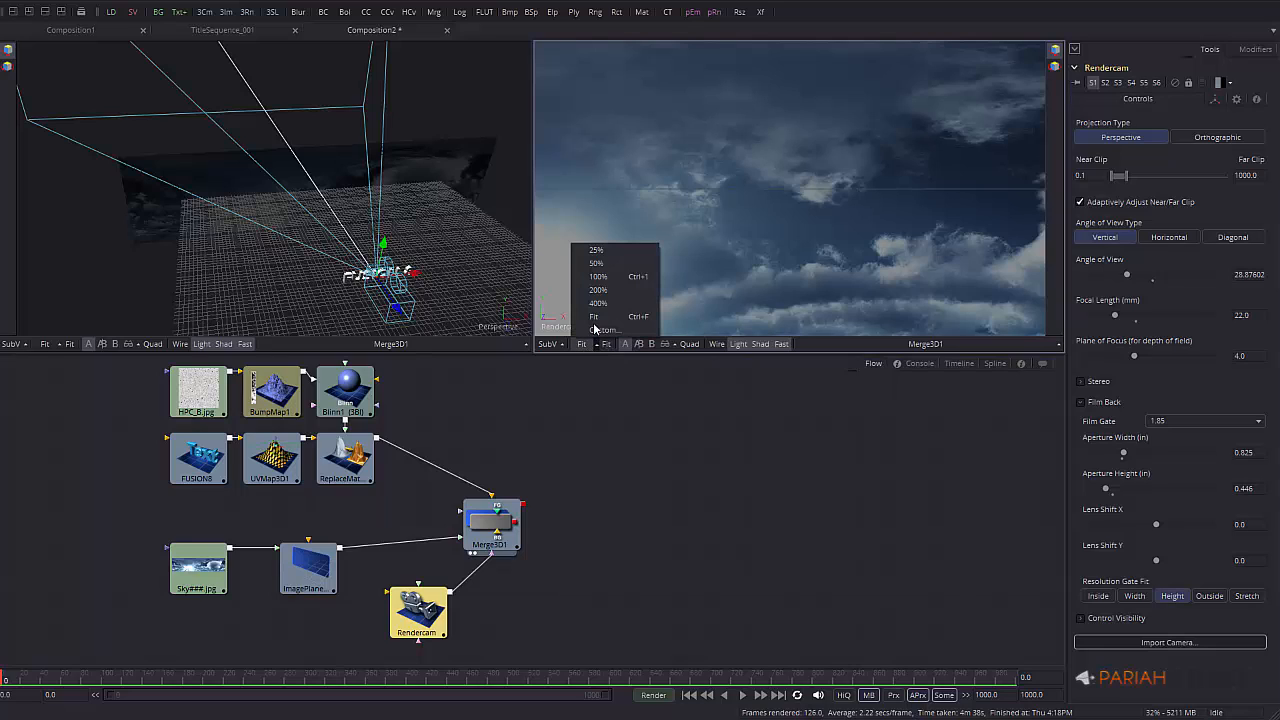
{"action": "left_click", "coordinate": [617, 276]}
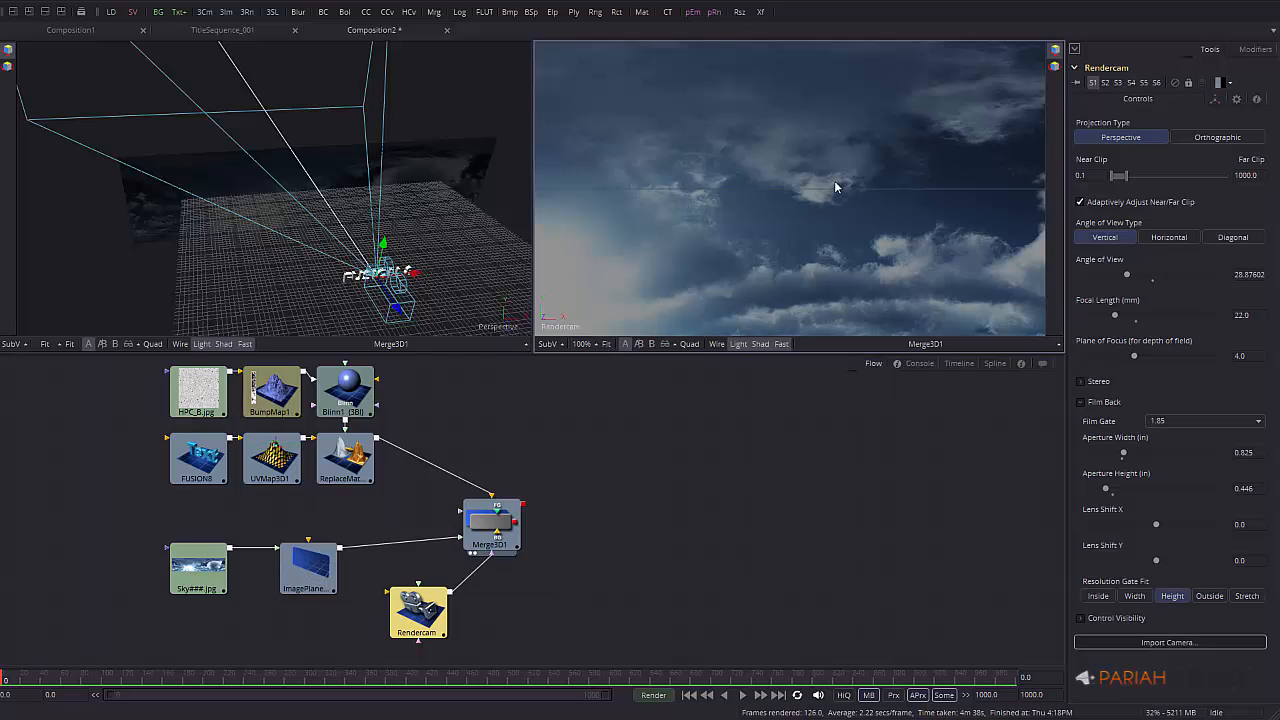
Dolly Rendercam back until the whole FUSION 8 title fits in frame
{"action": "scroll", "coordinate": [763, 249], "scroll_direction": "down", "scroll_amount": 3, "text": "ctrl"}
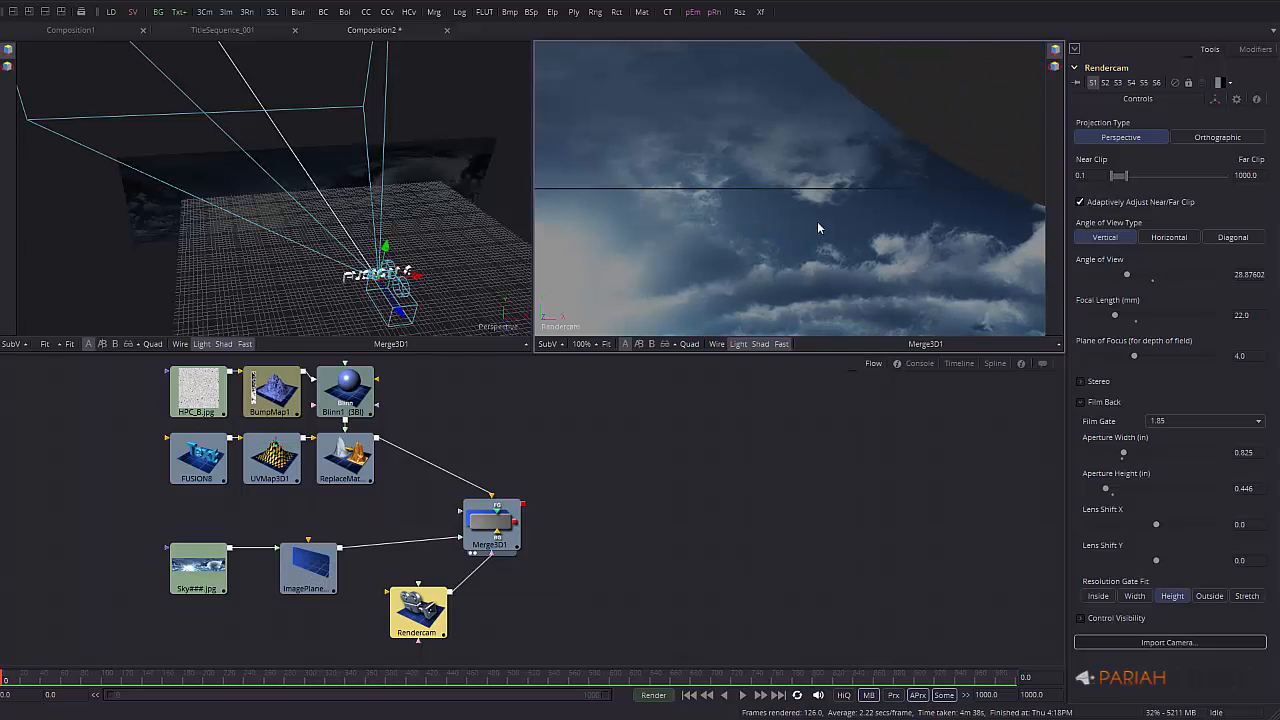
{"action": "middle_click_drag", "start_coordinate": [884, 225], "coordinate": [286, 231]}
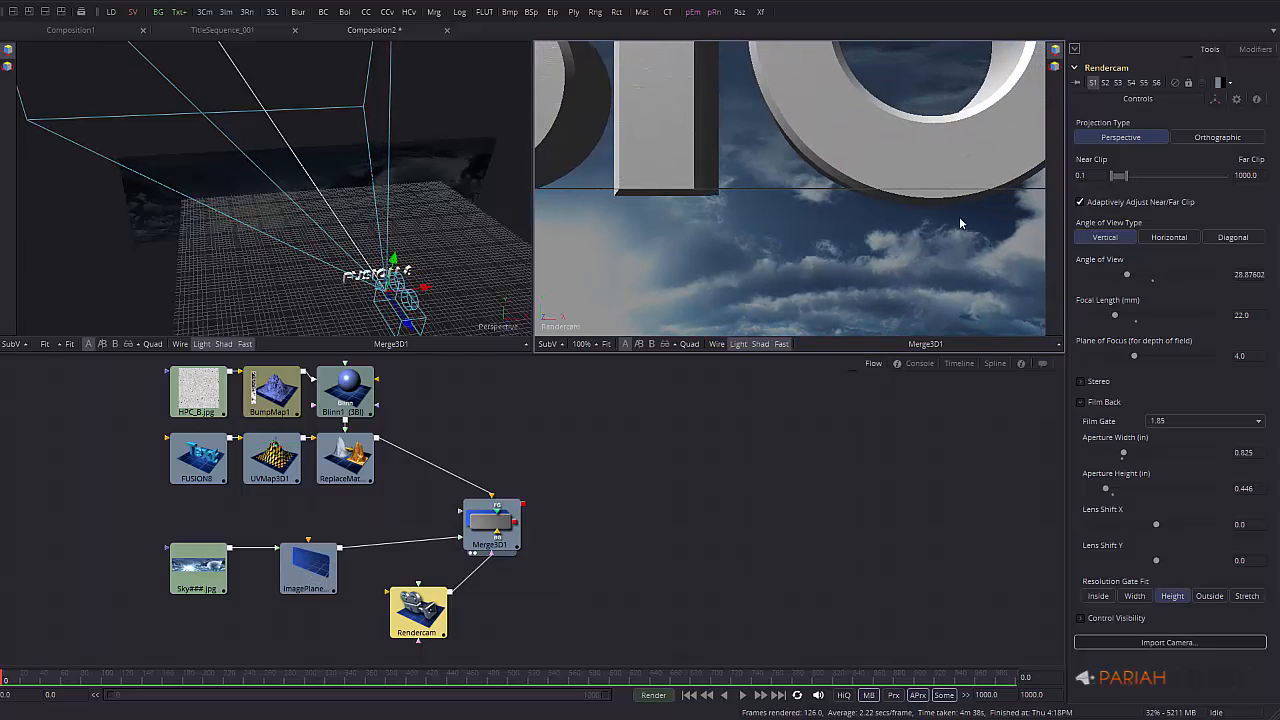
{"action": "middle_click_drag", "start_coordinate": [959, 217], "coordinate": [427, 219]}
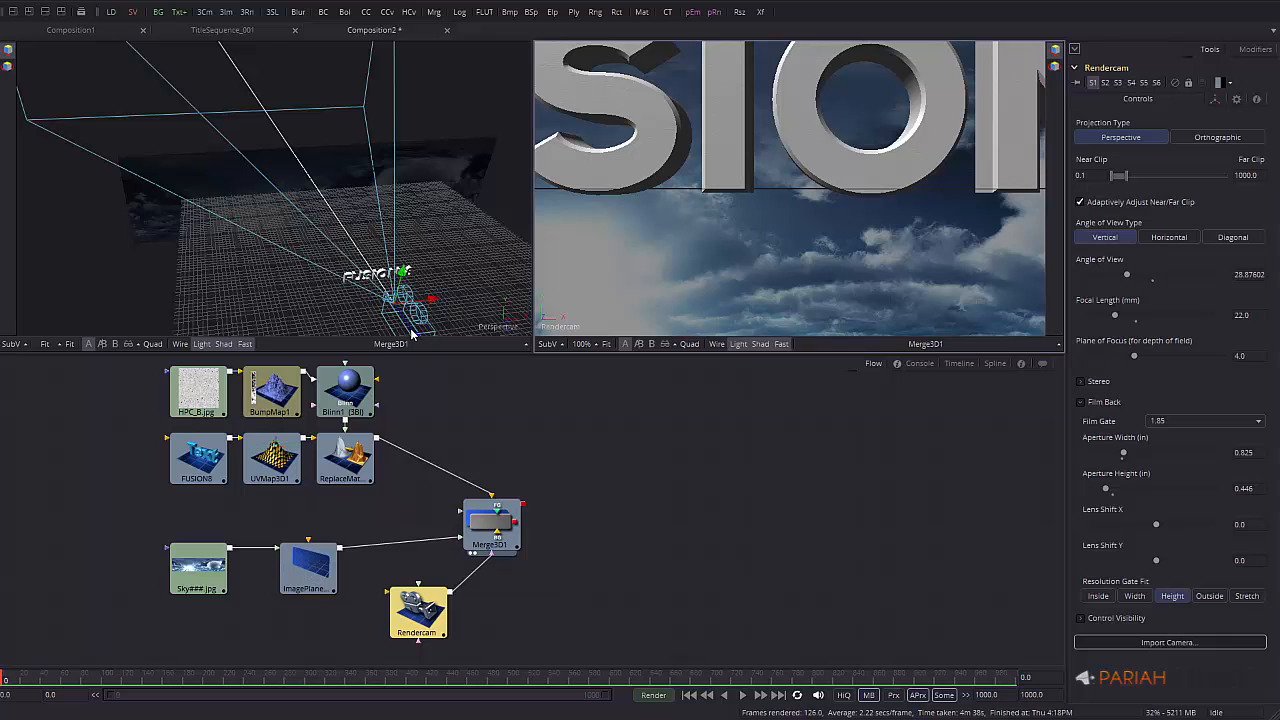
{"action": "middle_click_drag", "start_coordinate": [467, 283], "coordinate": [437, 237]}
{"action": "left_click_drag", "start_coordinate": [354, 260], "coordinate": [465, 315]}
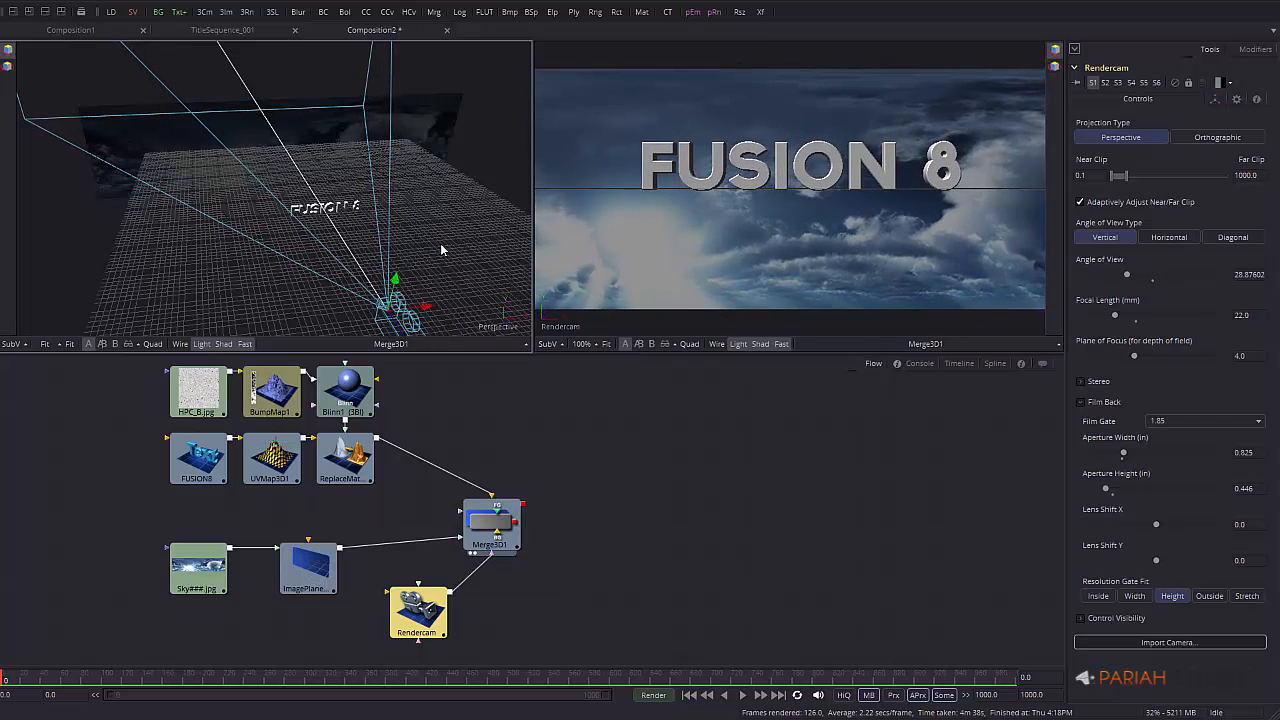
Scale up the sky image plane and shift it left to fill the background
{"action": "left_click", "coordinate": [440, 109]}
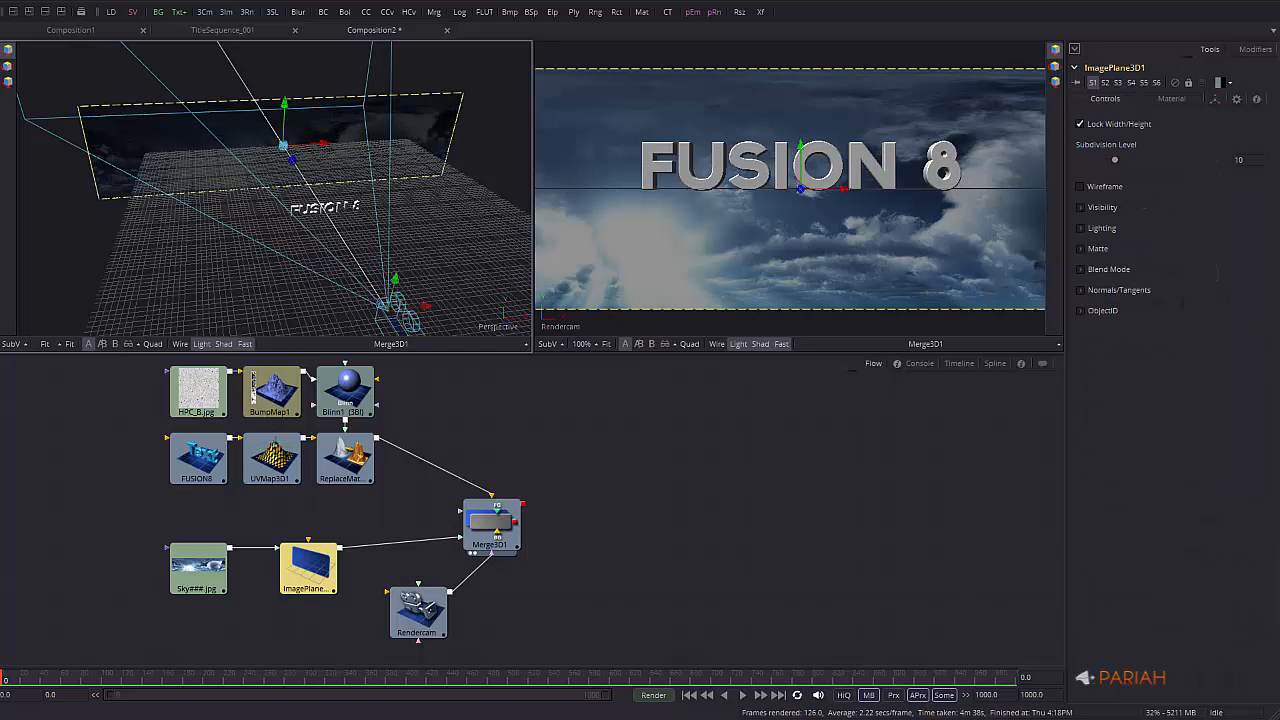
{"action": "left_click", "coordinate": [8, 82]}
{"action": "left_click_drag", "start_coordinate": [283, 147], "coordinate": [200, 142]}
{"action": "left_click", "coordinate": [8, 50]}
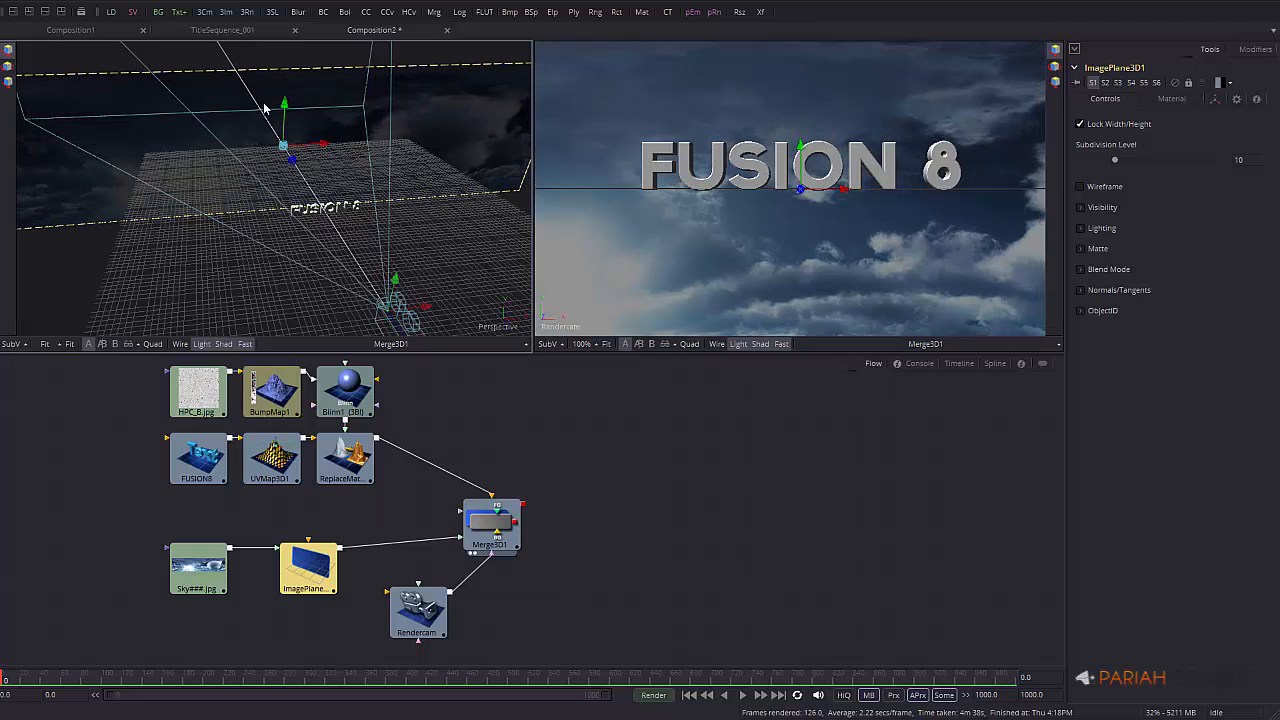
{"action": "left_click_drag", "start_coordinate": [312, 146], "coordinate": [269, 99]}
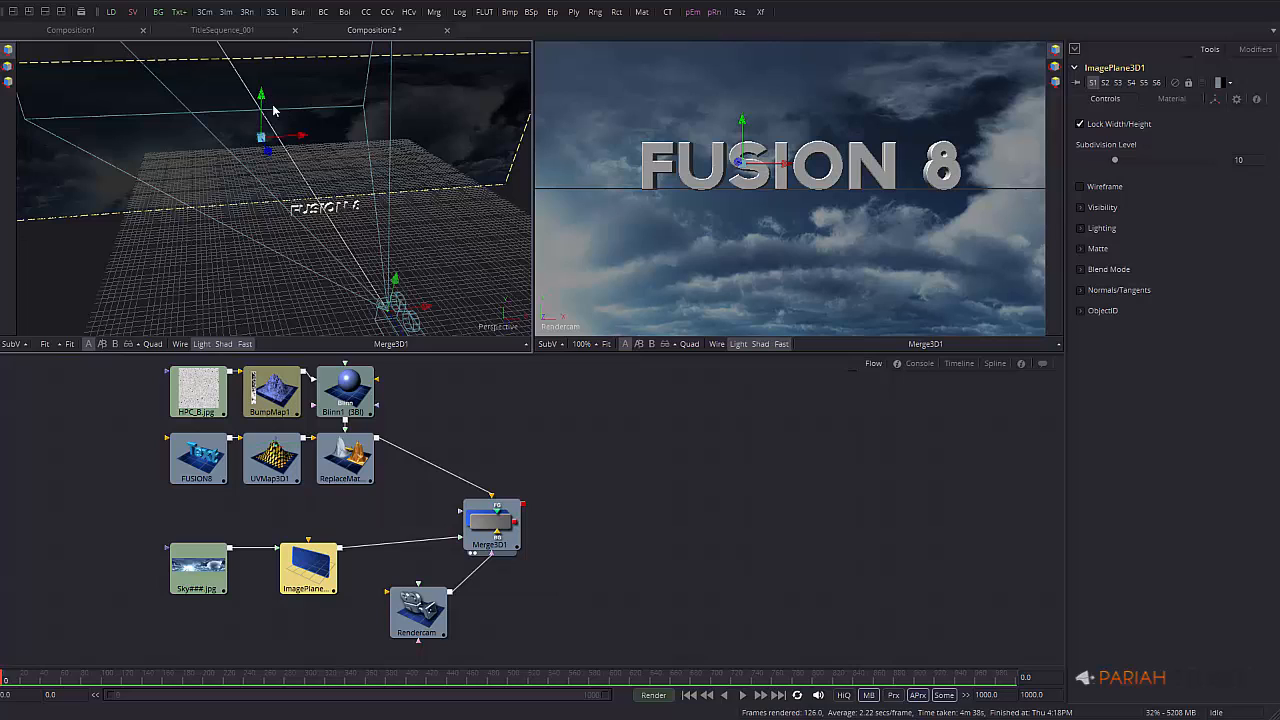
Add a Renderer3D1 node after Merge3D1 and move it right in the flow
{"action": "left_click", "coordinate": [510, 521]}
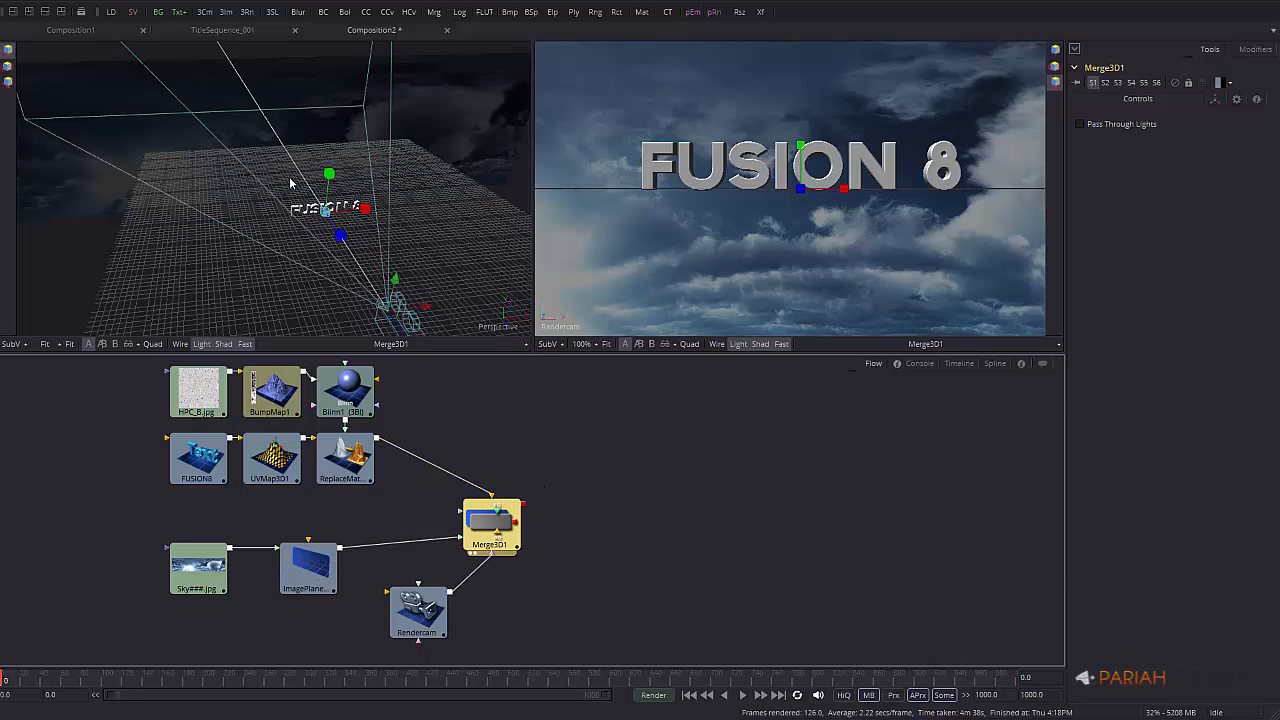
{"action": "left_click", "coordinate": [247, 12]}
{"action": "left_click_drag", "start_coordinate": [569, 524], "coordinate": [714, 303]}
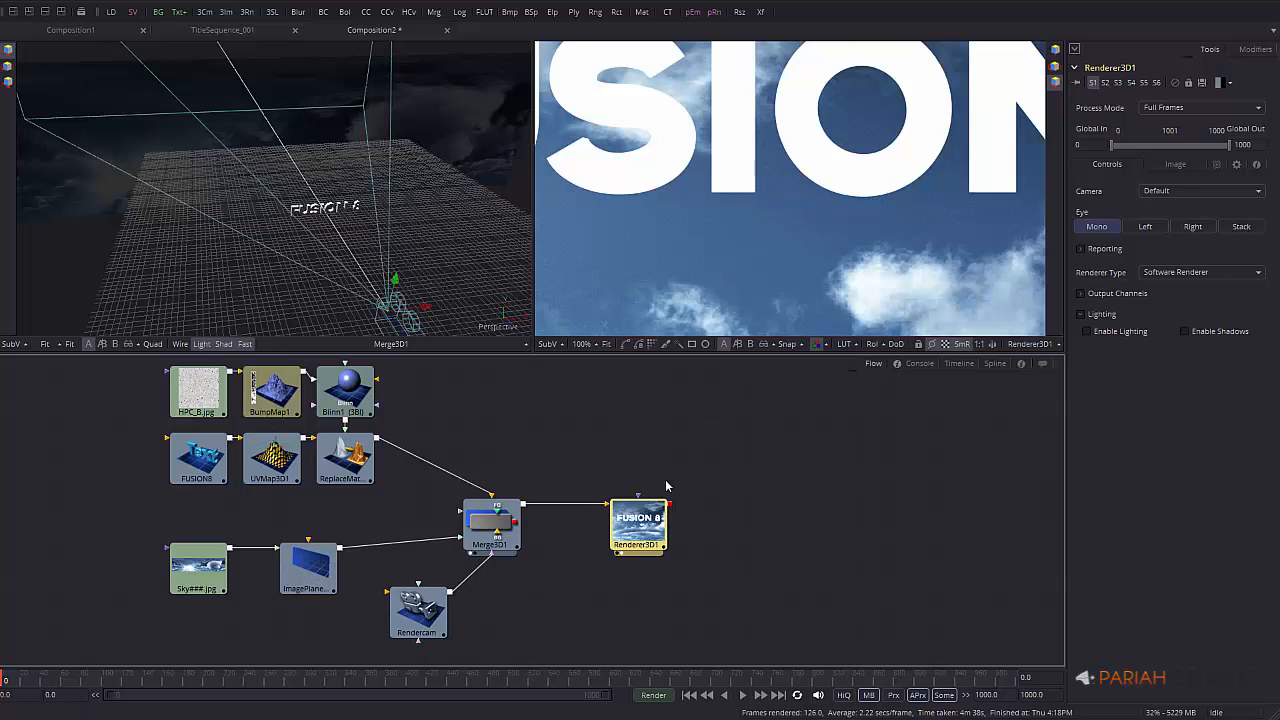
Set Renderer3D1's width to 1920 and height to 814, and move the node further right
{"action": "left_click", "coordinate": [606, 344]}
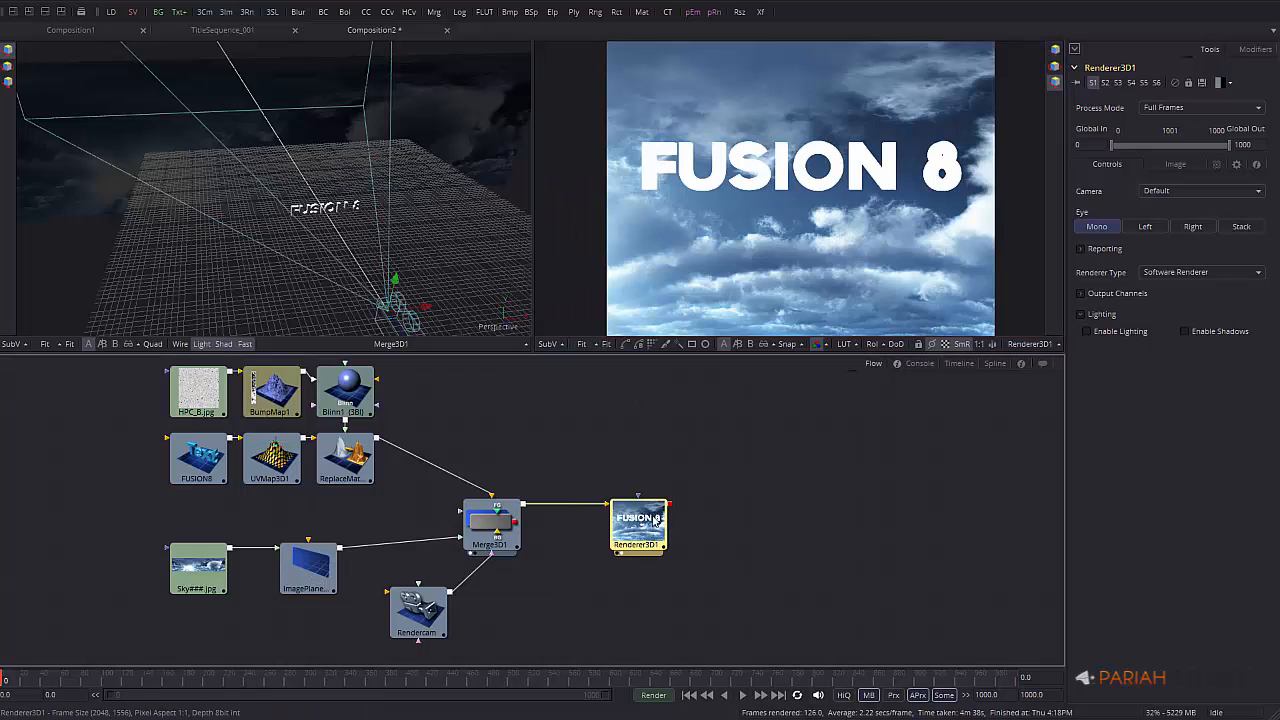
{"action": "left_click", "coordinate": [1175, 165]}
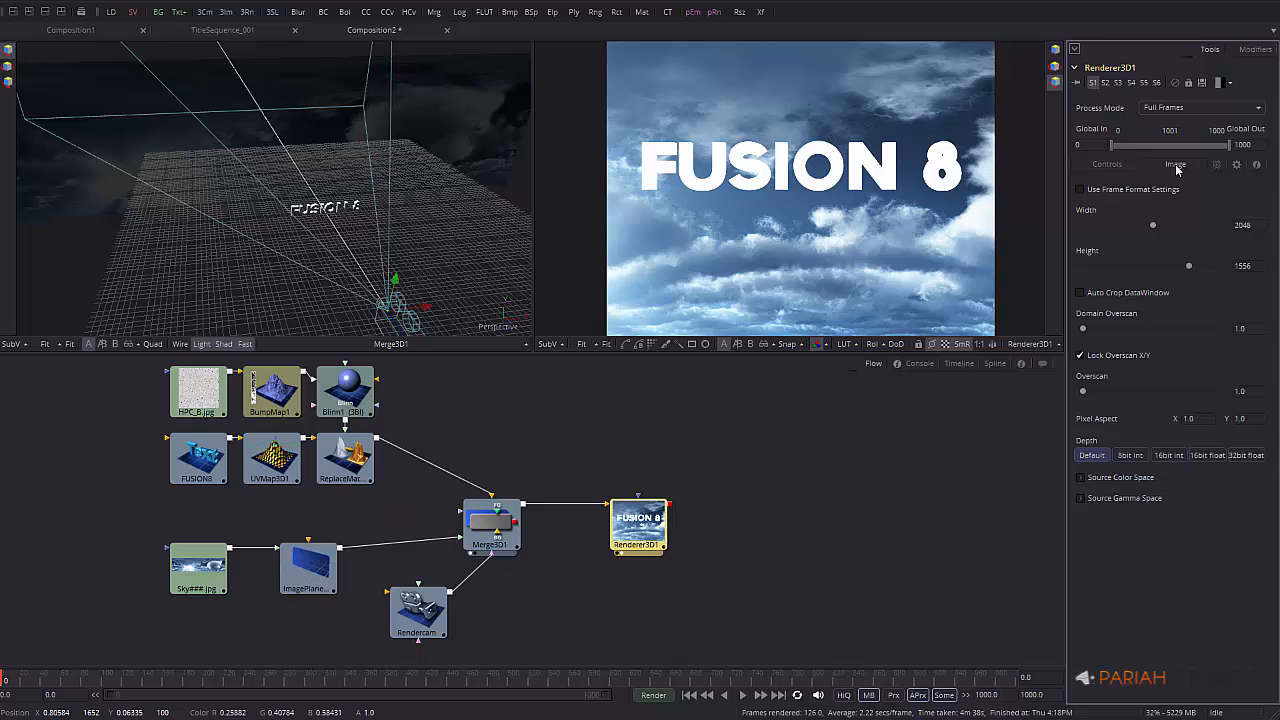
{"action": "left_click", "coordinate": [1257, 225]}
{"action": "type", "text": "1920"}
{"action": "key", "text": "Tab"}
{"action": "type", "text": "8"}
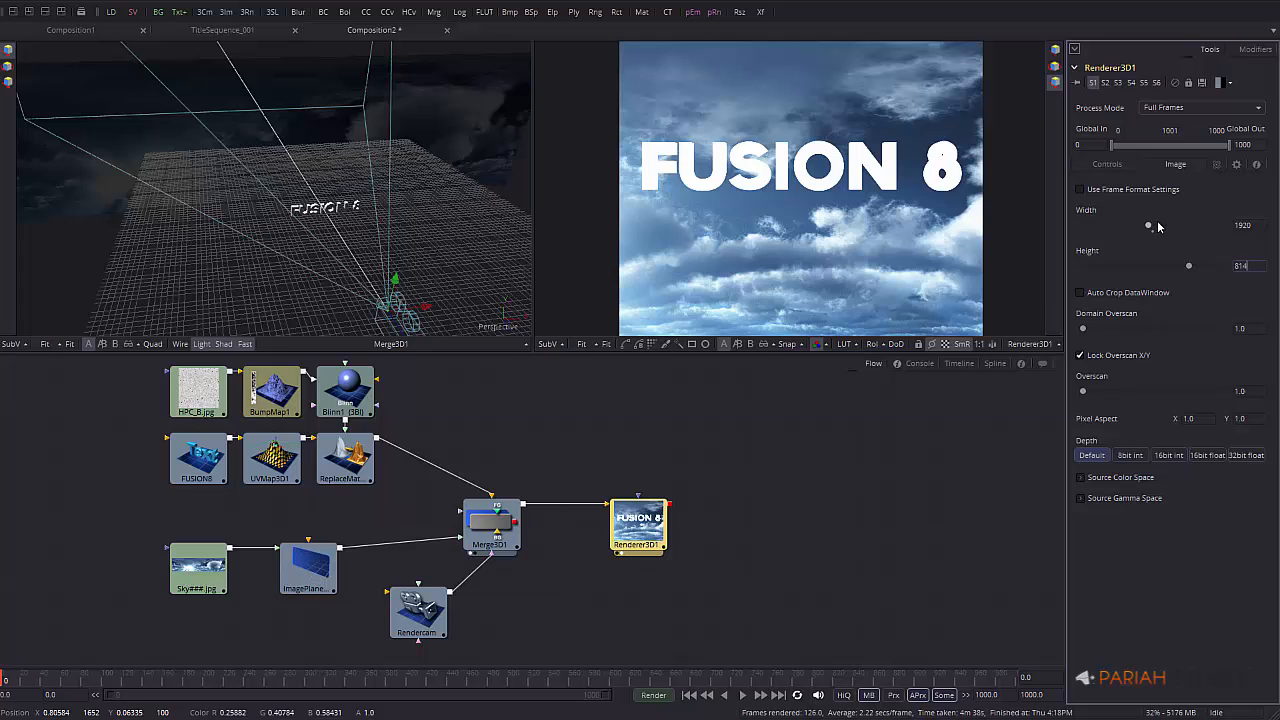
{"action": "type", "text": "14"}
{"action": "key", "text": "Tab"}
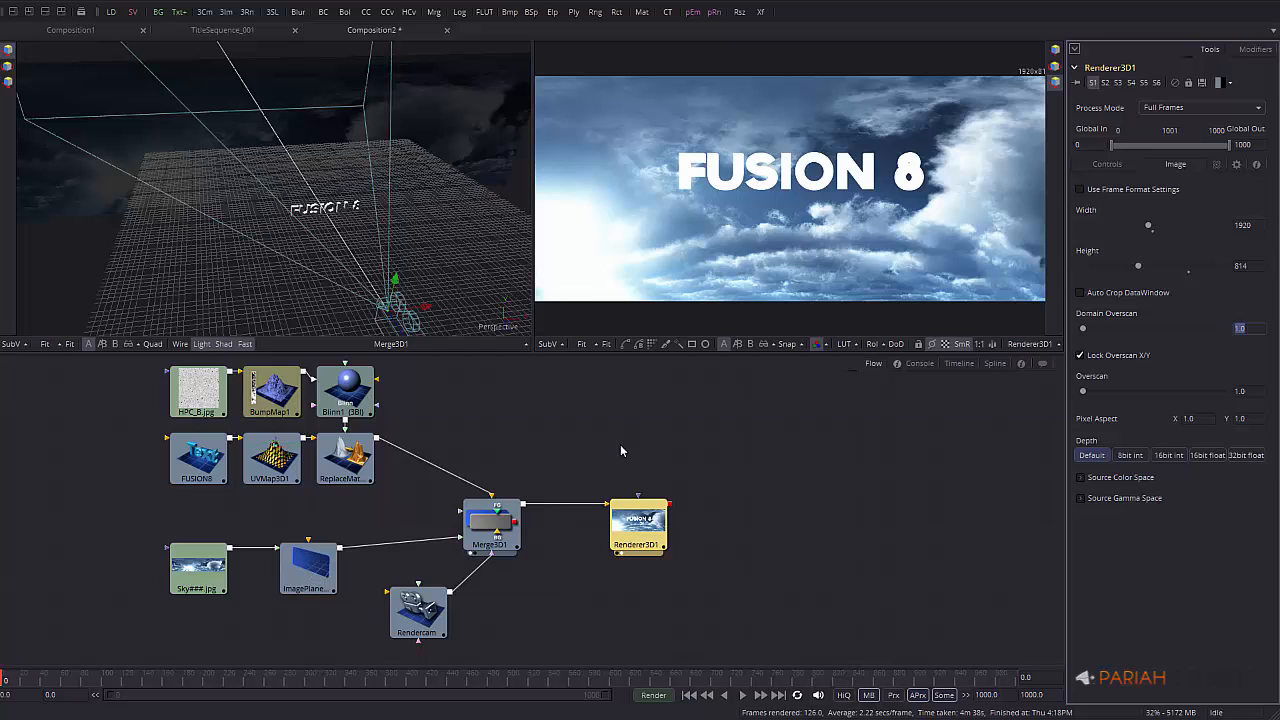
{"action": "left_click_drag", "start_coordinate": [643, 518], "coordinate": [680, 518]}
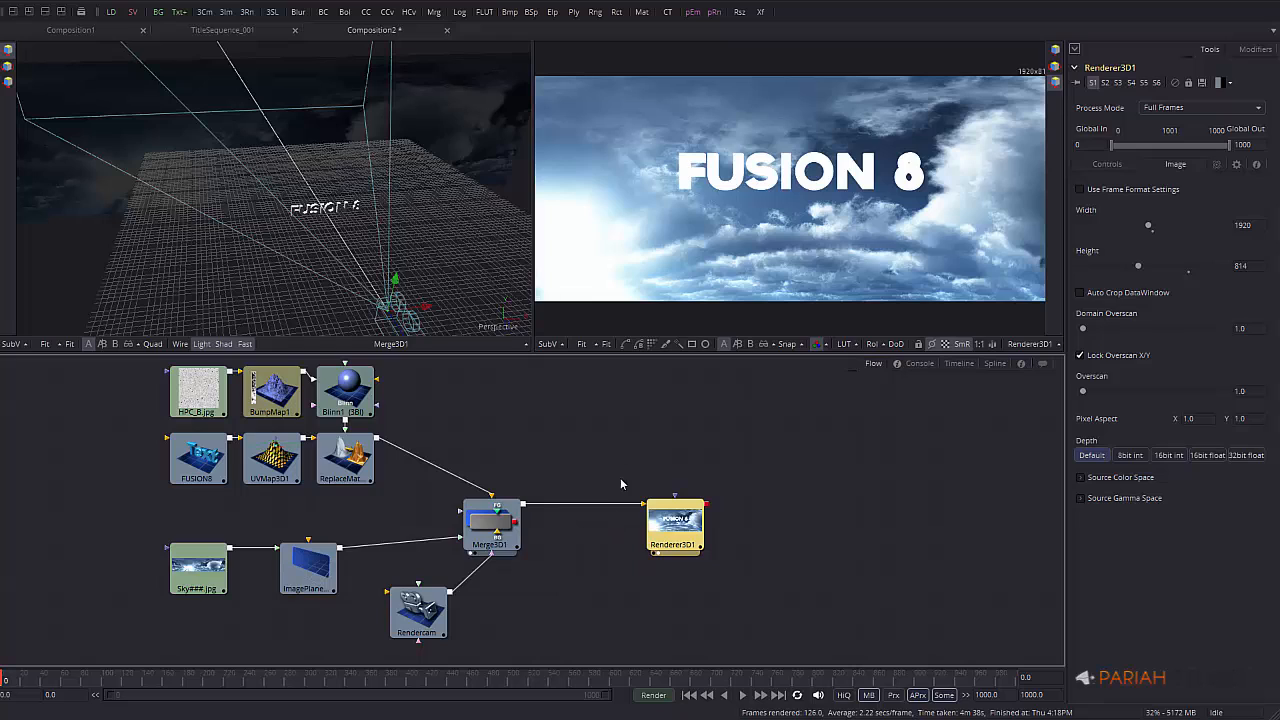
{"action": "left_click_drag", "start_coordinate": [688, 519], "coordinate": [848, 531]}
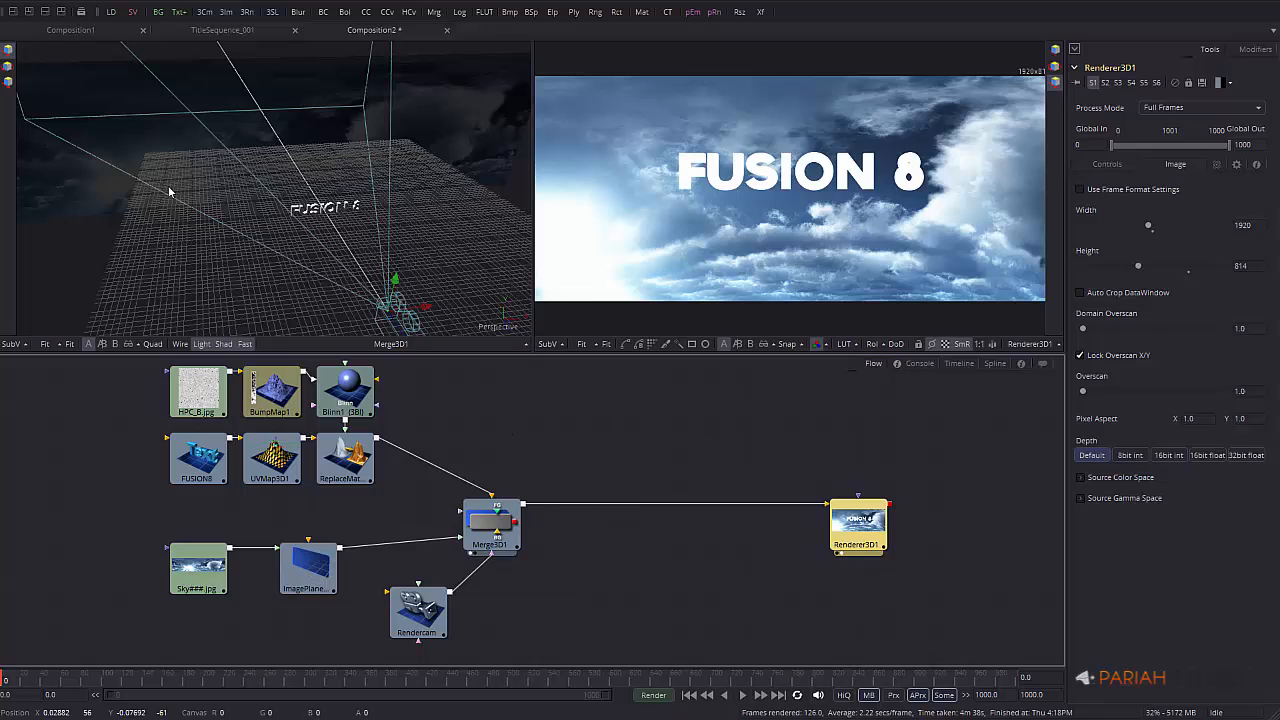
Drag an Ambient Light and two Spot Lights from the Bin's 3D Light tools into the flow
{"action": "left_click", "coordinate": [81, 11]}
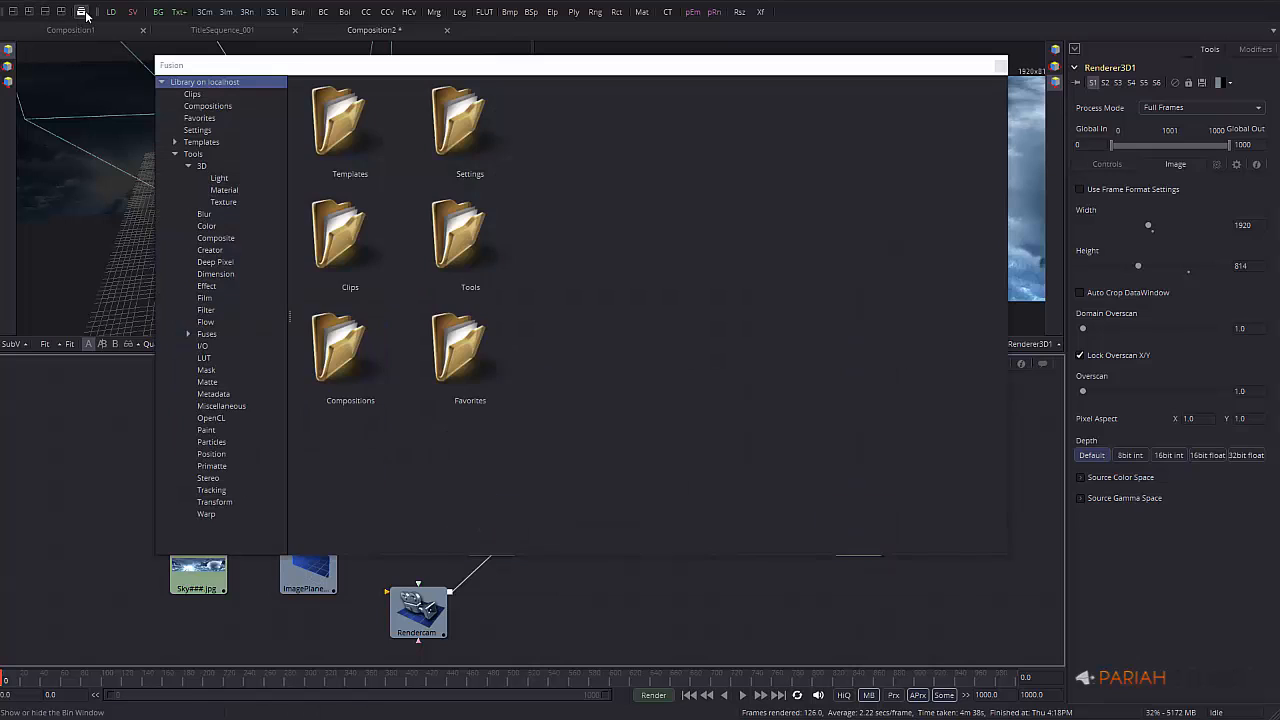
{"action": "left_click", "coordinate": [220, 178]}
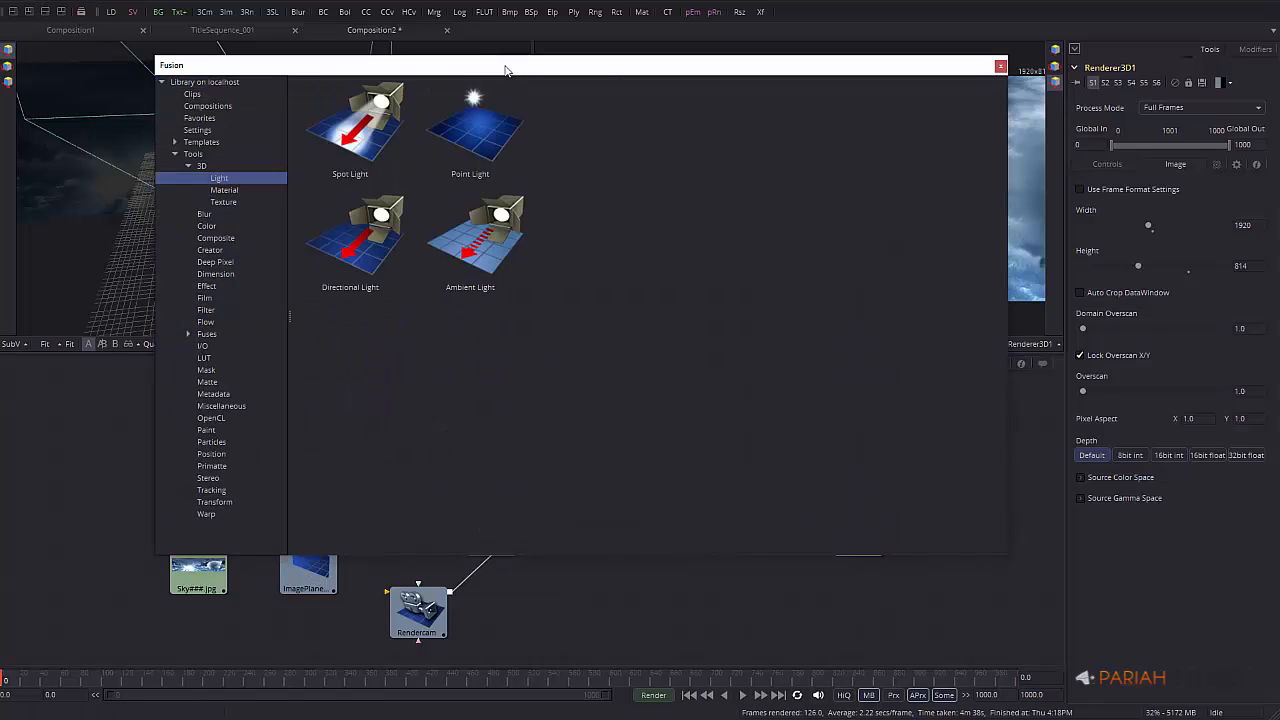
{"action": "left_click_drag", "start_coordinate": [505, 70], "coordinate": [1132, 161]}
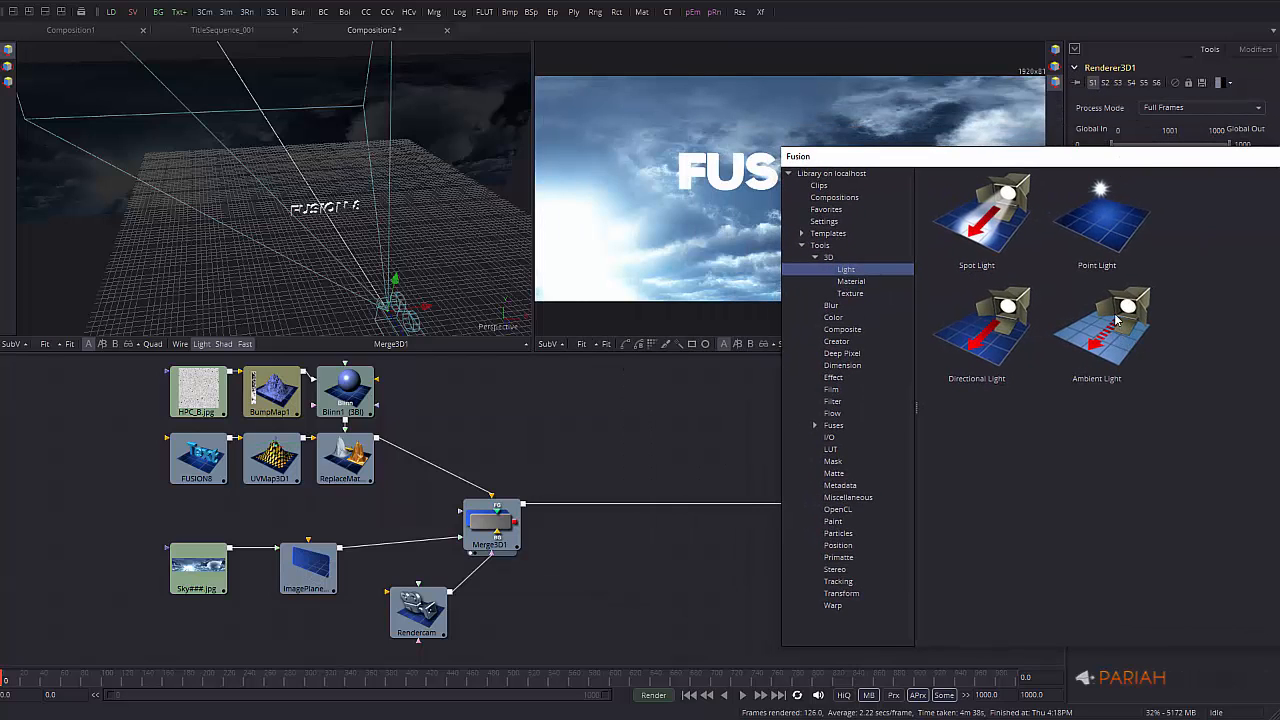
{"action": "left_click_drag", "start_coordinate": [1117, 318], "coordinate": [603, 437]}
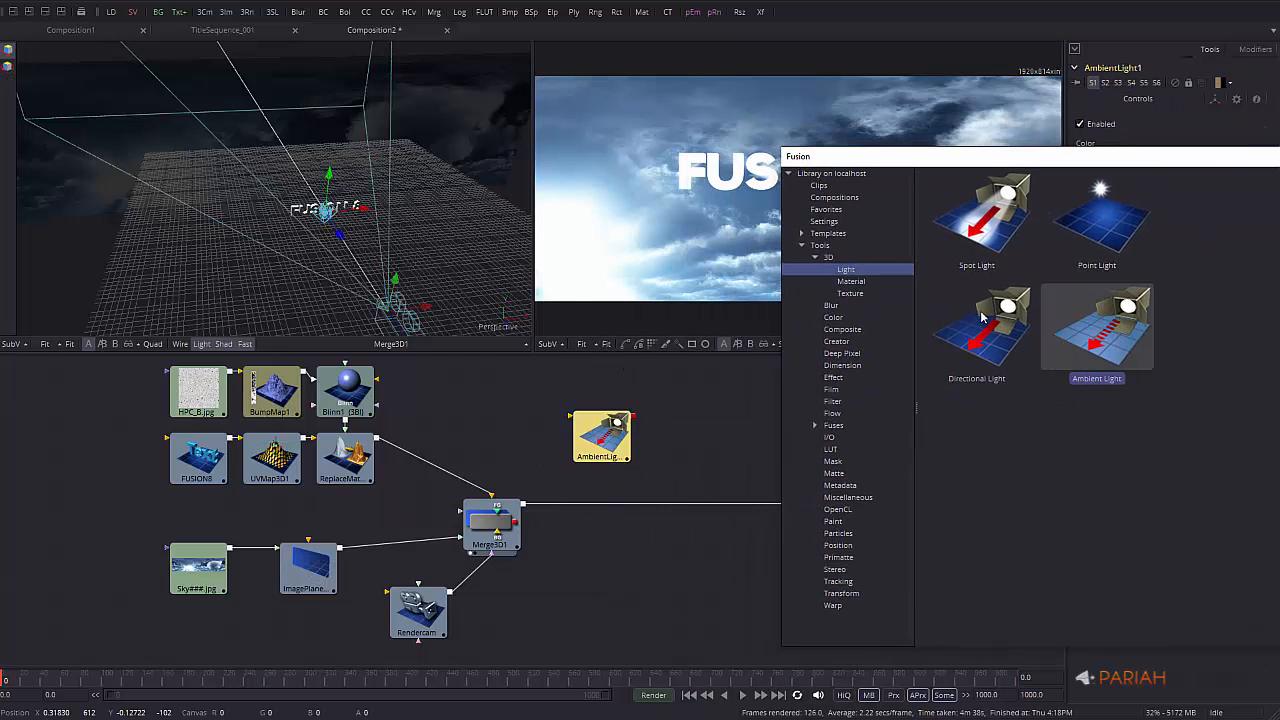
{"action": "left_click_drag", "start_coordinate": [995, 218], "coordinate": [712, 437]}
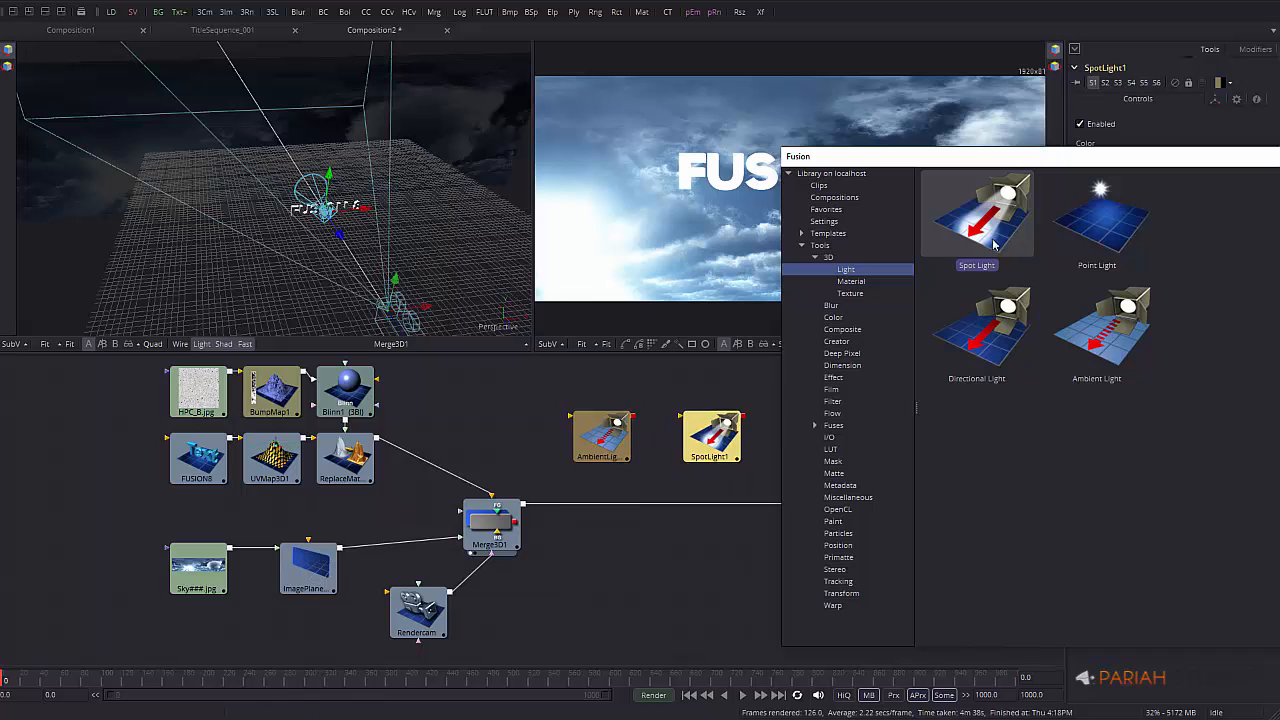
{"action": "left_click_drag", "start_coordinate": [1070, 158], "coordinate": [1246, 154]}
{"action": "left_click_drag", "start_coordinate": [1176, 200], "coordinate": [821, 437]}
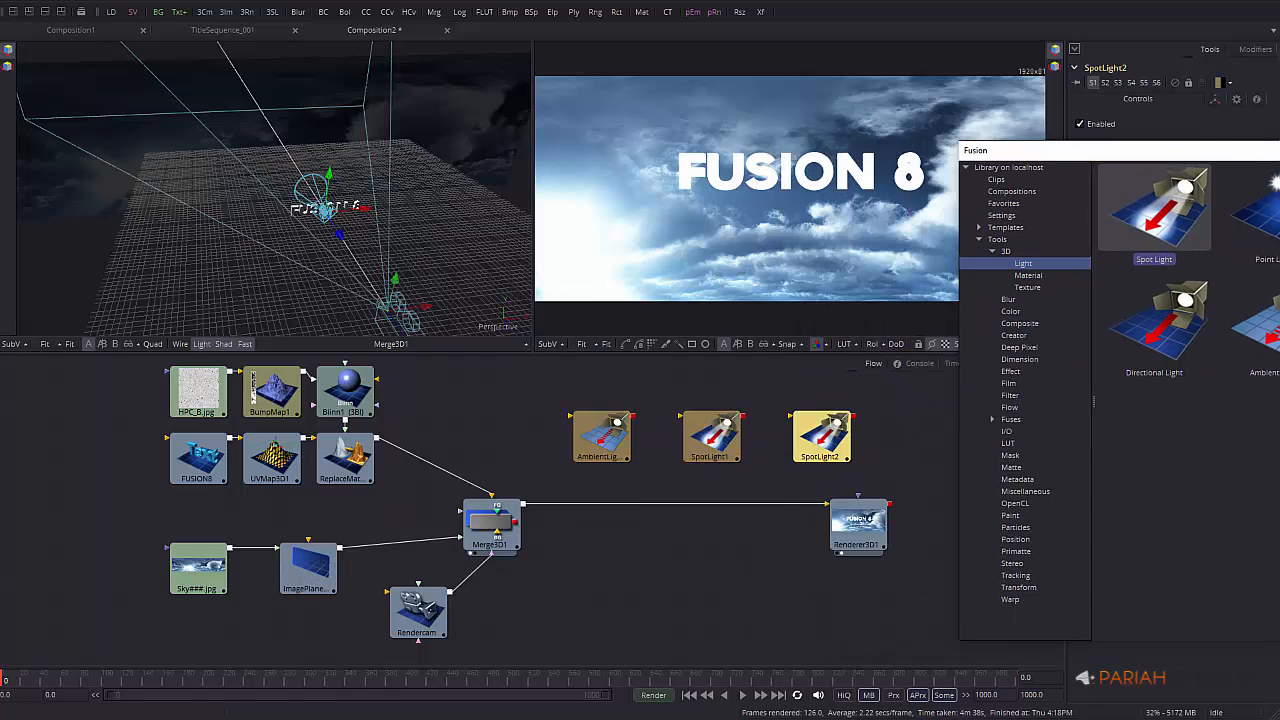
{"action": "left_click", "coordinate": [1279, 150]}
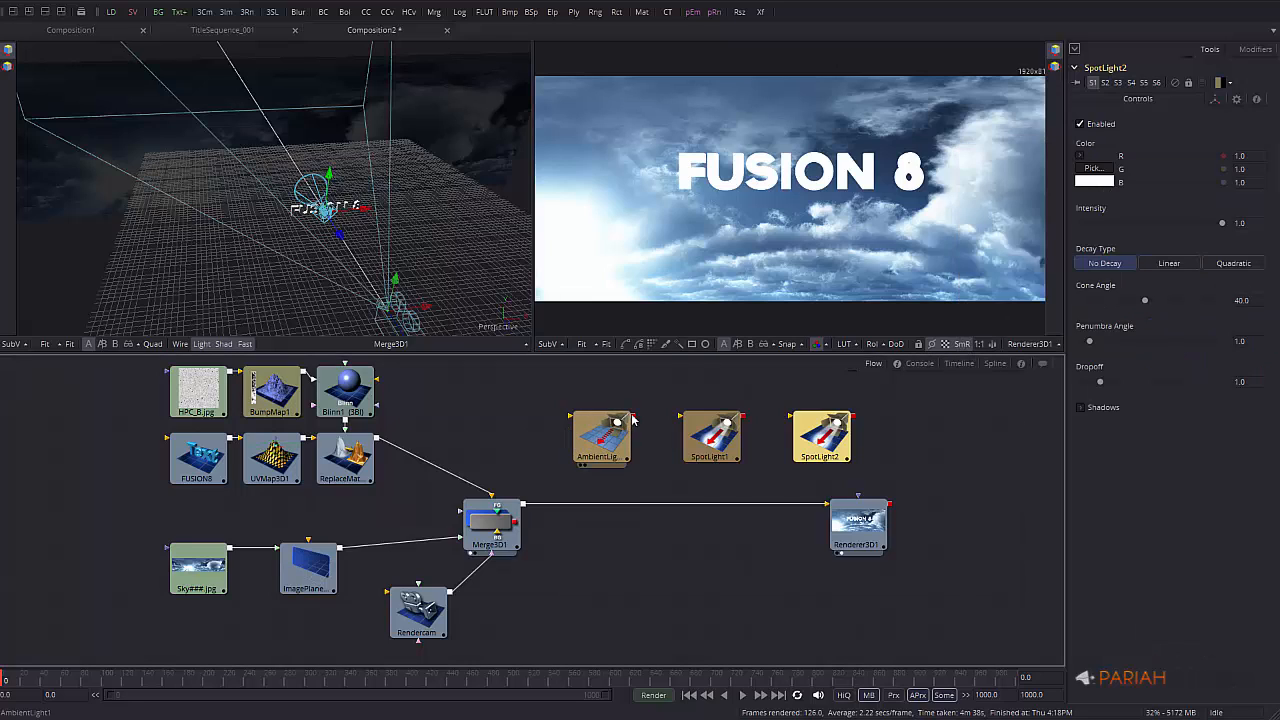
Connect AmbientLight1 to Merge3D1, enable high-quality preview, and tint SpotLight2 cream
{"action": "left_click_drag", "start_coordinate": [632, 420], "coordinate": [515, 528]}
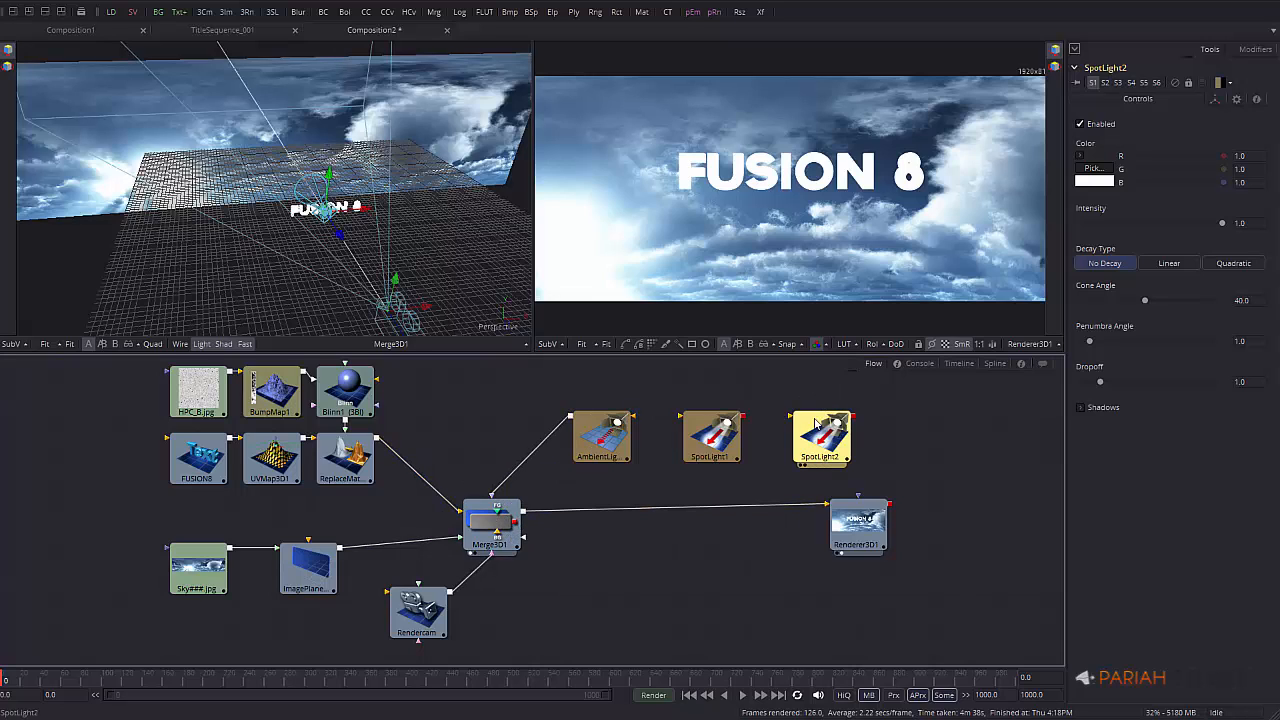
{"action": "left_click", "coordinate": [844, 694]}
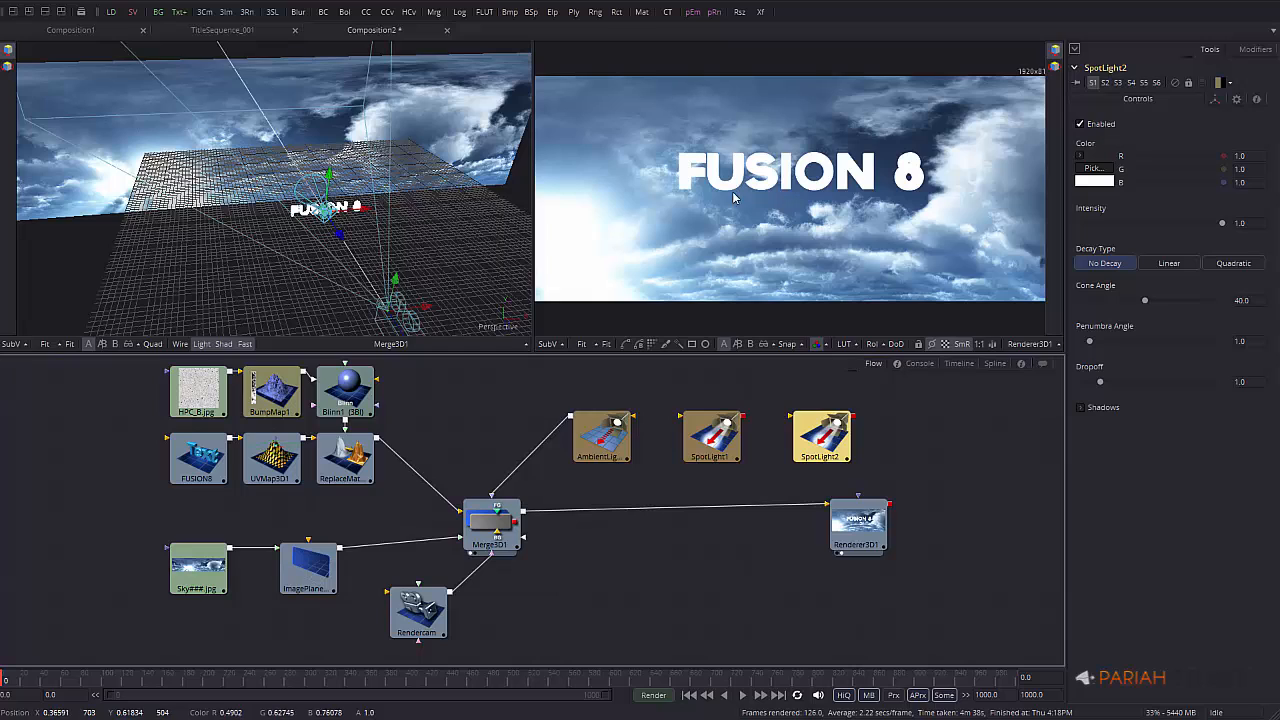
{"action": "left_click", "coordinate": [1080, 408]}
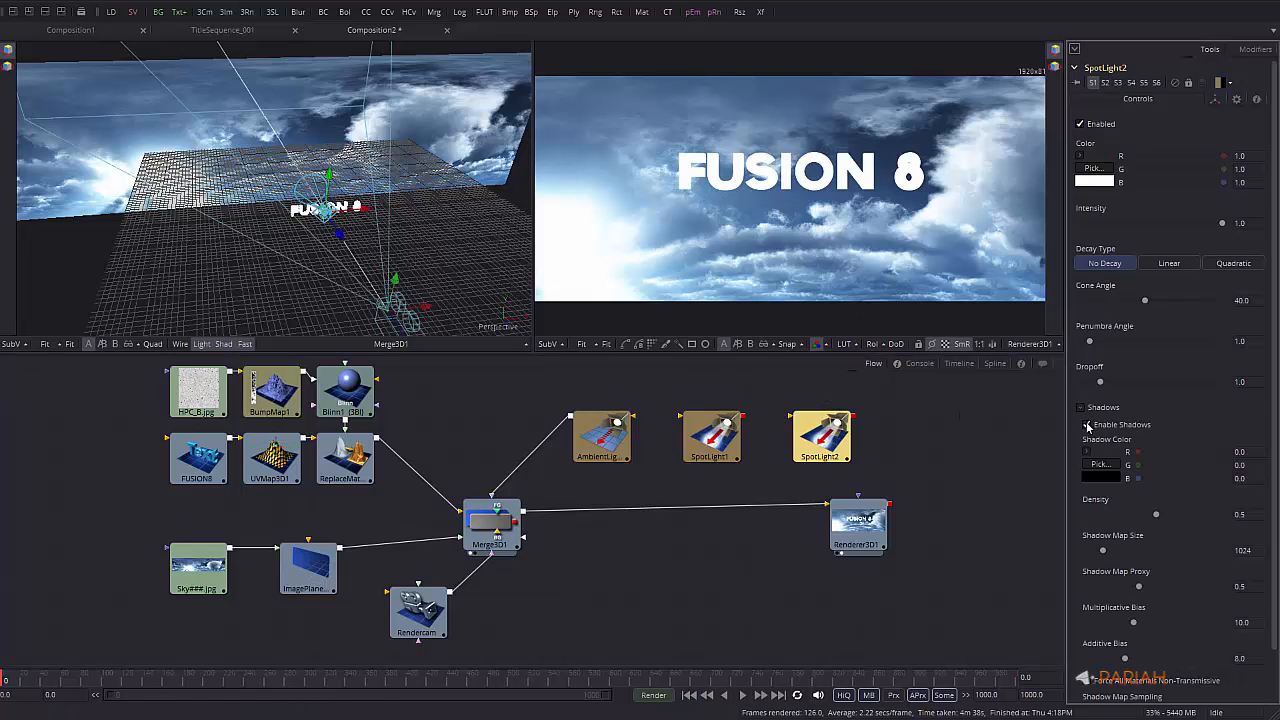
{"action": "left_click", "coordinate": [1097, 172]}
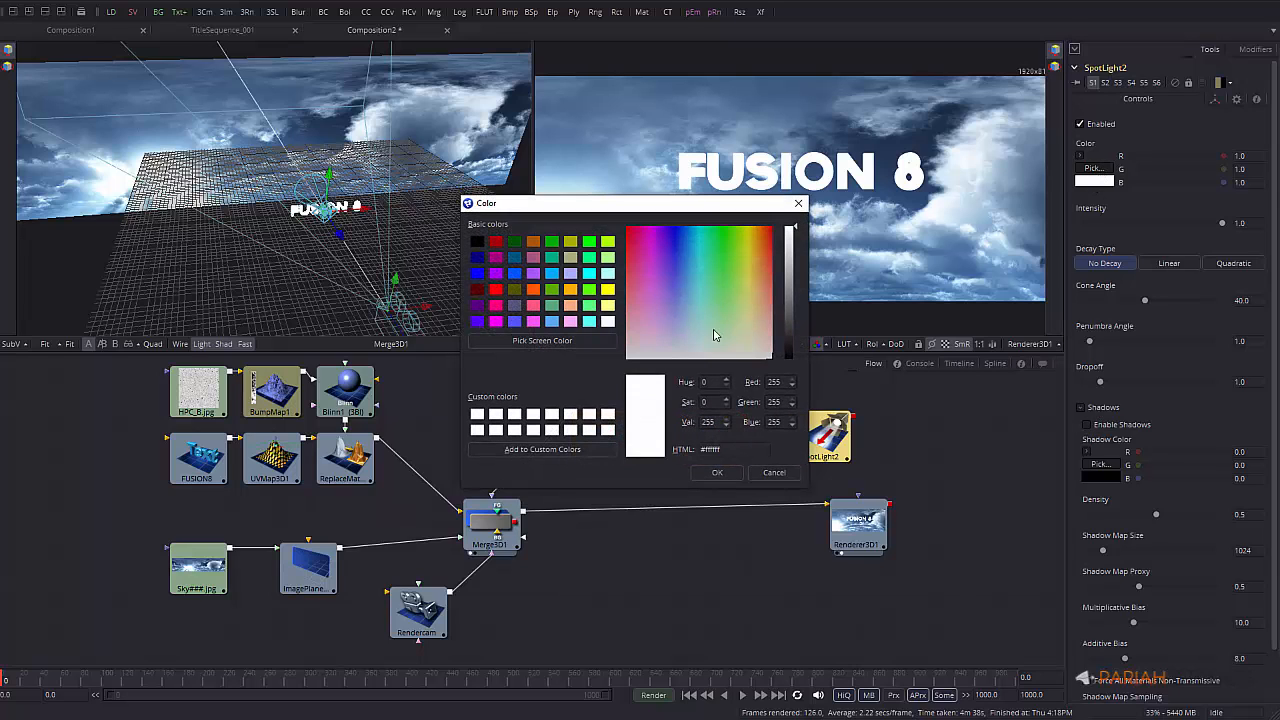
{"action": "left_click", "coordinate": [753, 341]}
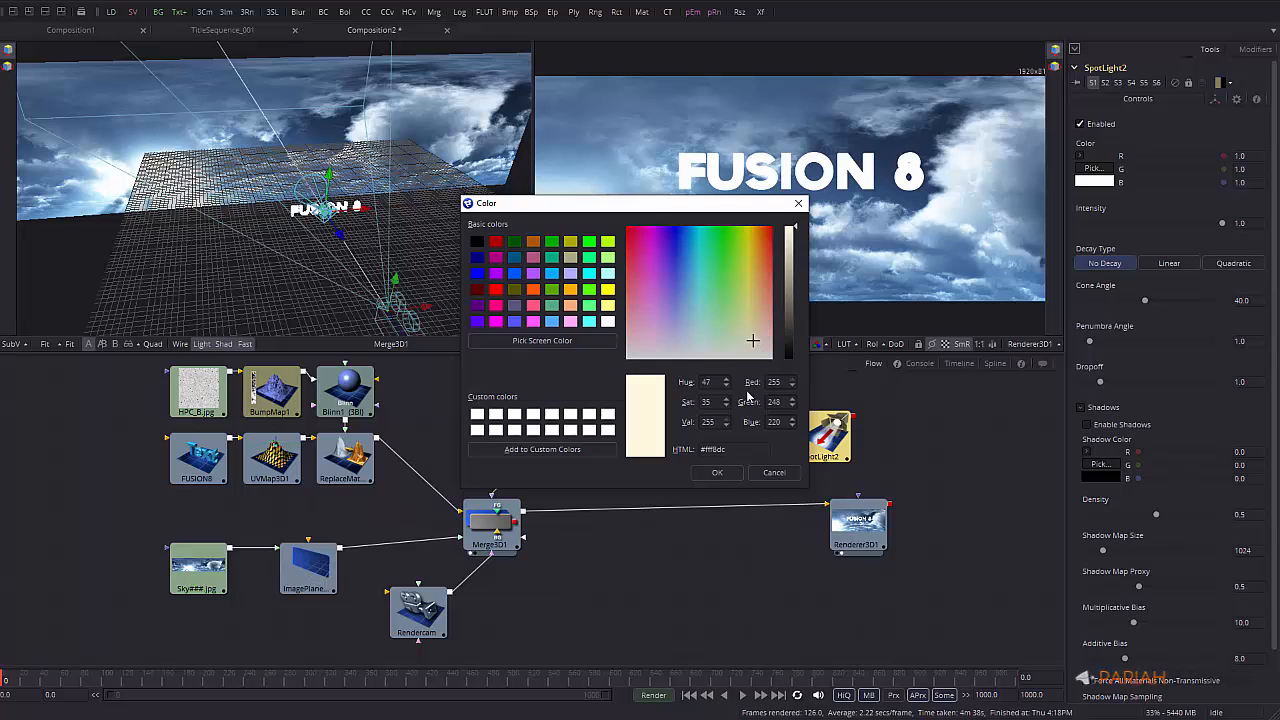
{"action": "left_click", "coordinate": [727, 476]}
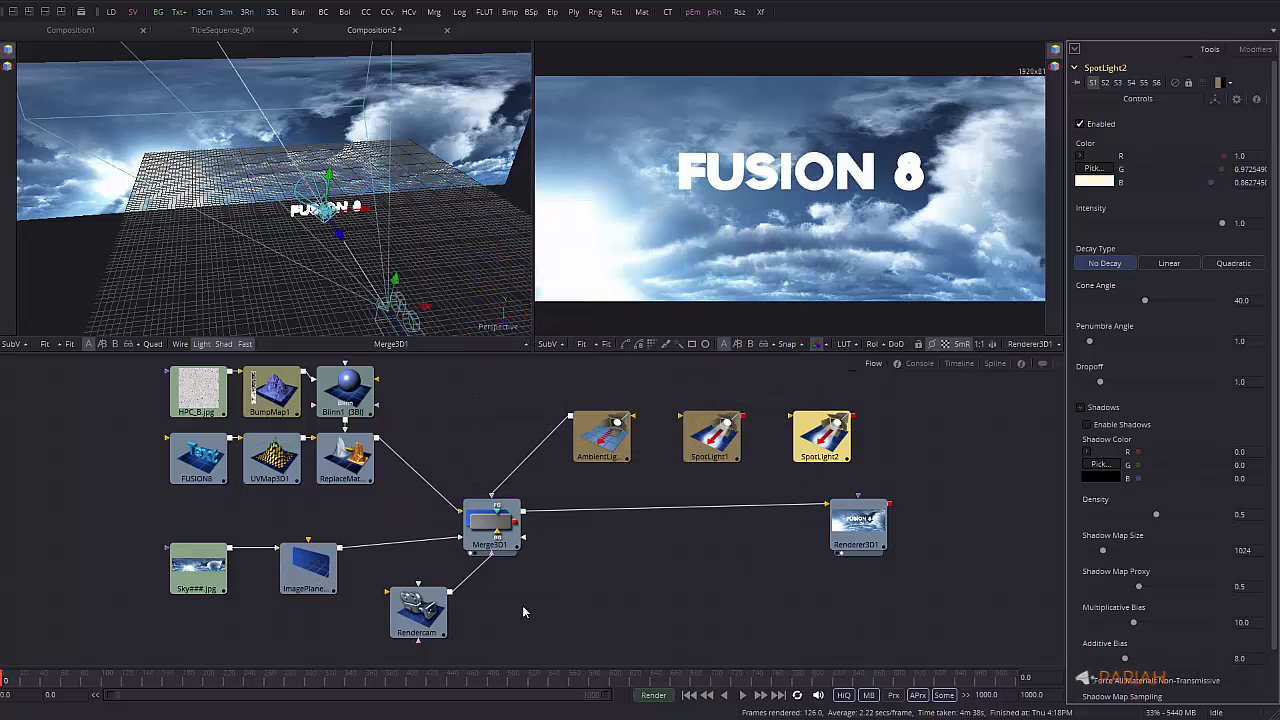
Tint AmbientLight1 pale cream and lower its intensity to about 0.47
{"action": "left_click", "coordinate": [600, 437]}
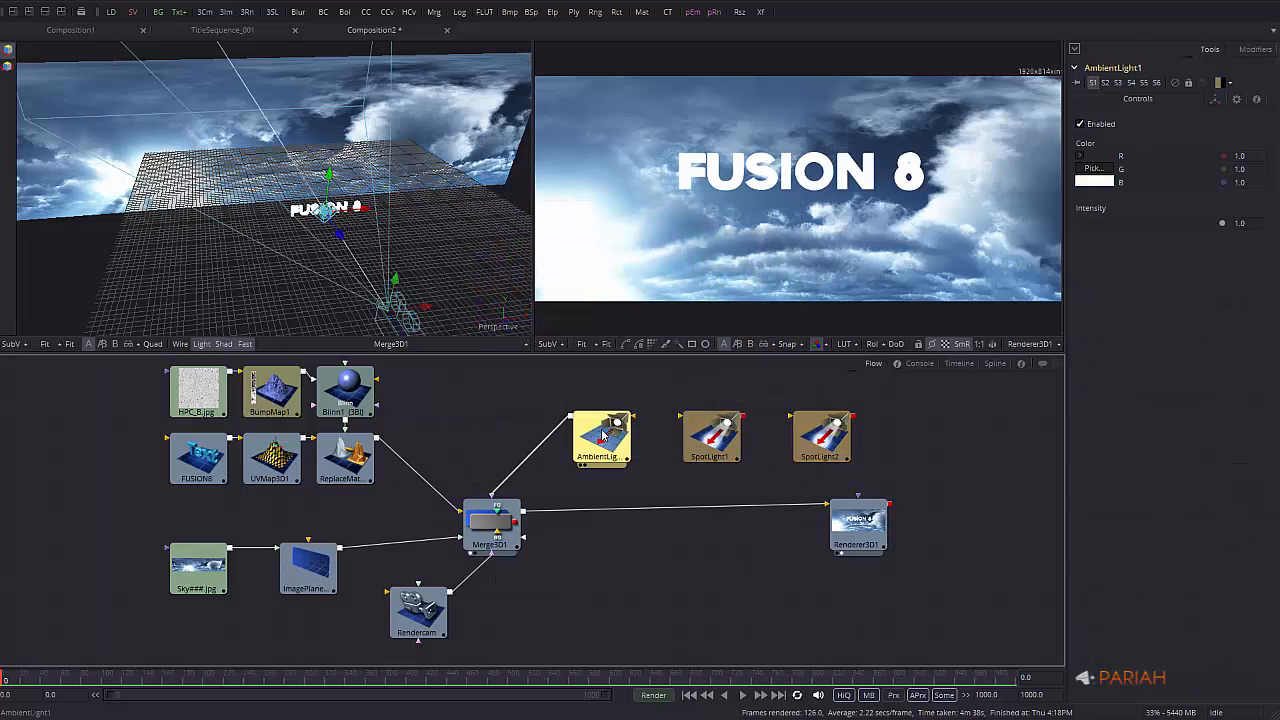
{"action": "left_click", "coordinate": [1097, 170]}
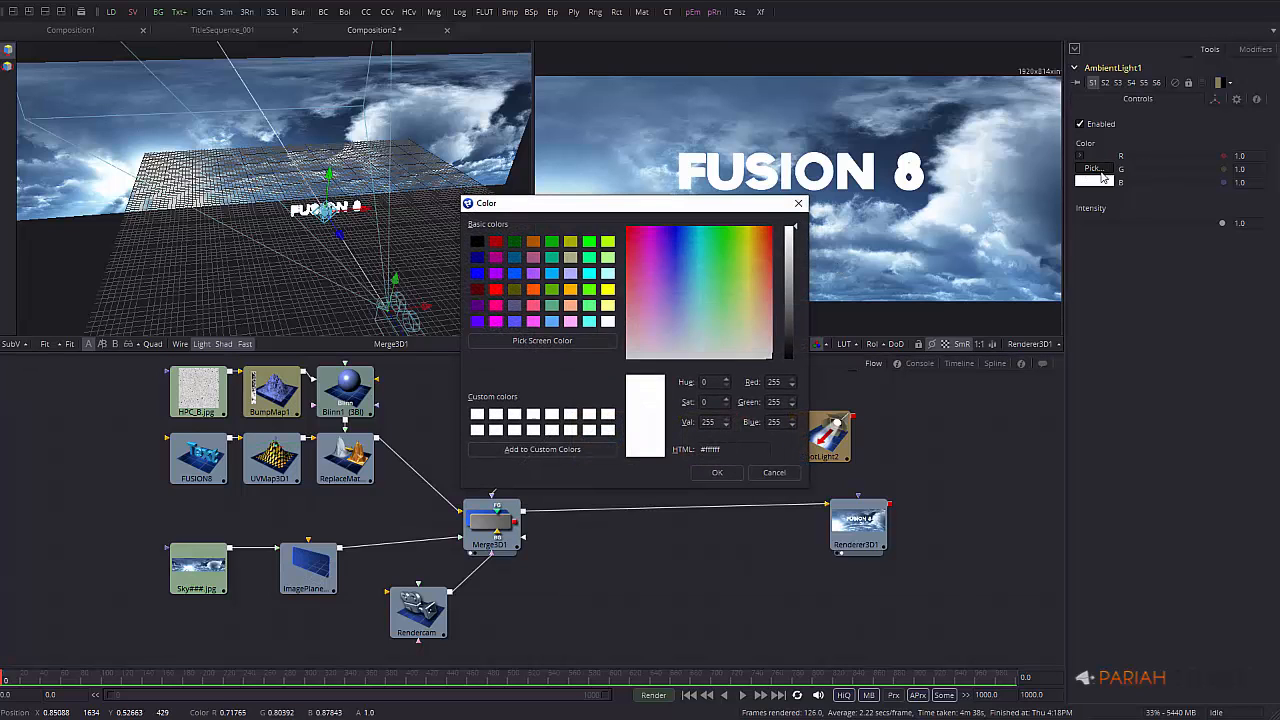
{"action": "left_click_drag", "start_coordinate": [752, 326], "coordinate": [749, 348]}
{"action": "left_click", "coordinate": [716, 472]}
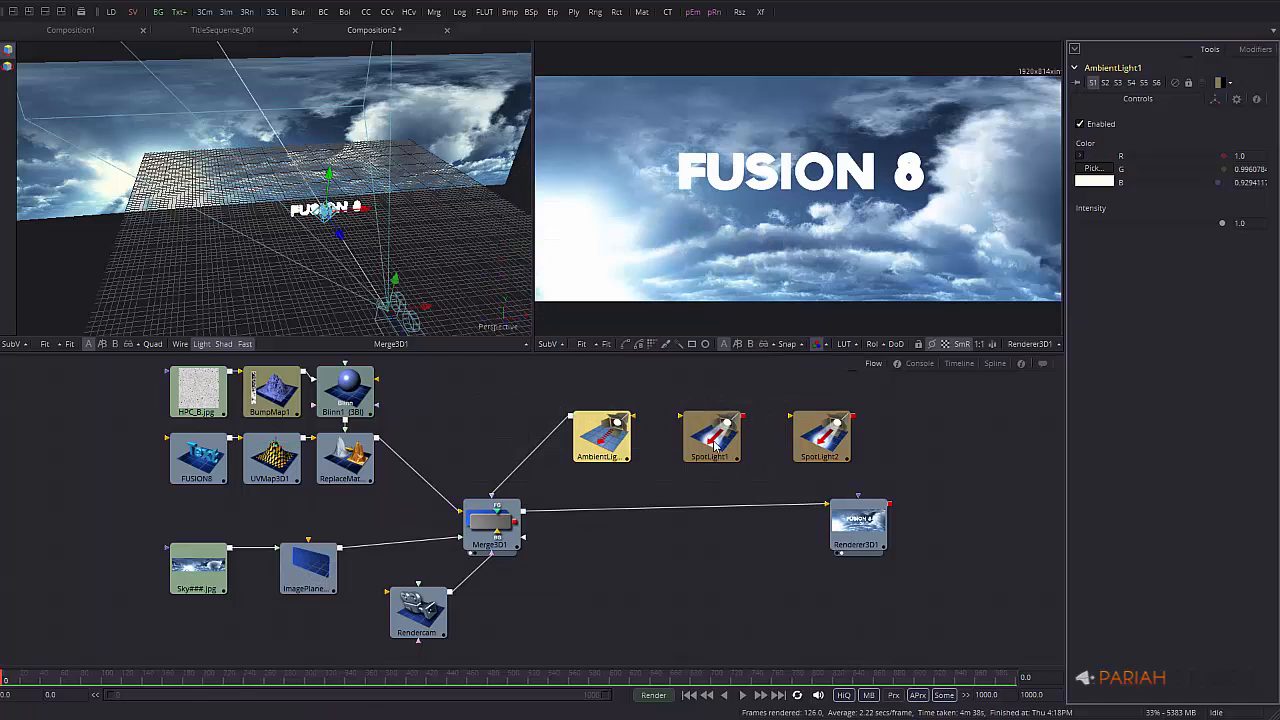
{"action": "left_click_drag", "start_coordinate": [1221, 226], "coordinate": [1148, 225]}
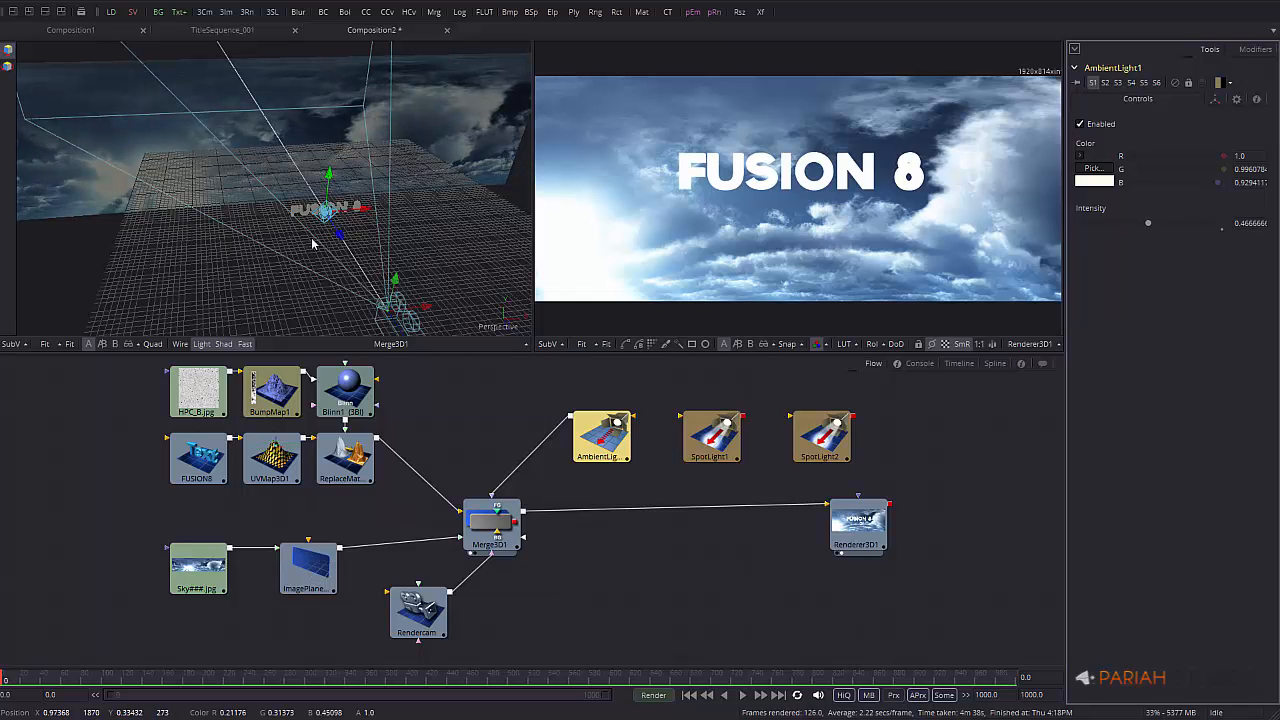
{"action": "middle_click_drag", "start_coordinate": [301, 270], "coordinate": [348, 242], "text": "alt"}
{"action": "mouse_move", "coordinate": [312, 177]}
{"action": "middle_mouse_down", "text": "alt"}
{"action": "mouse_move", "coordinate": [288, 210]}
{"action": "mouse_move", "coordinate": [287, 176]}
{"action": "middle_mouse_up", "text": "alt"}
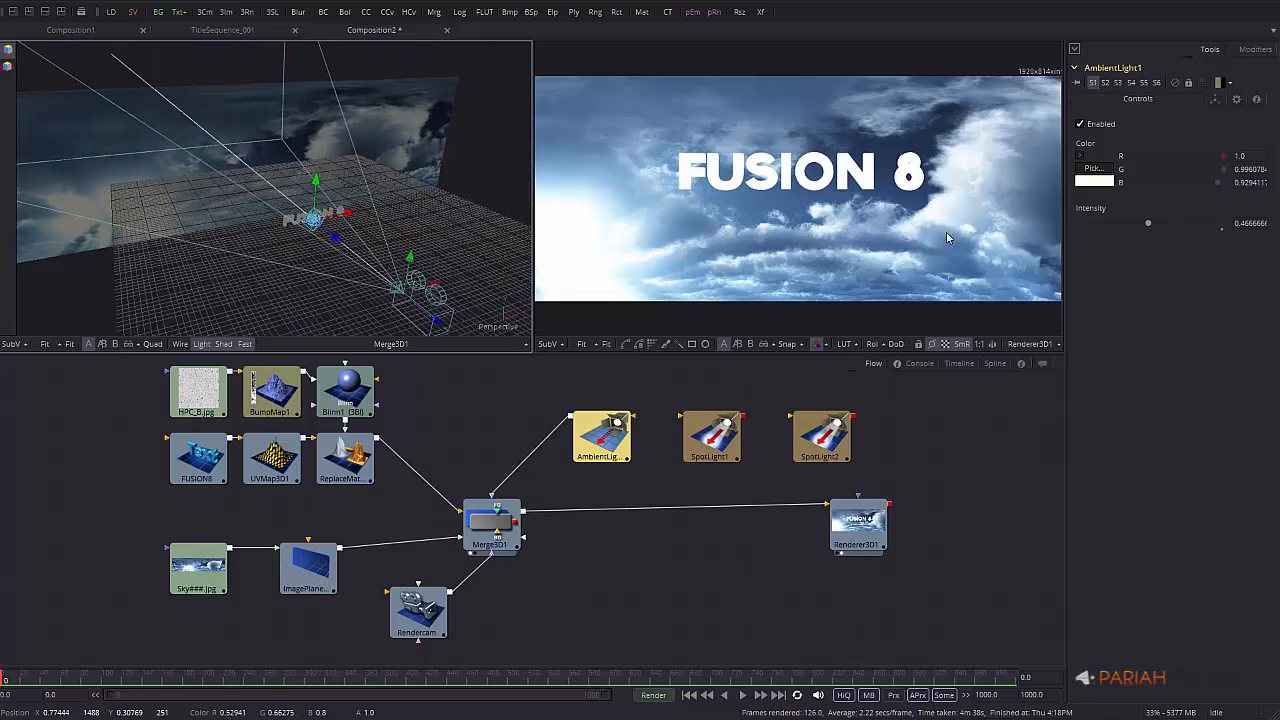
{"action": "left_click", "coordinate": [868, 519]}
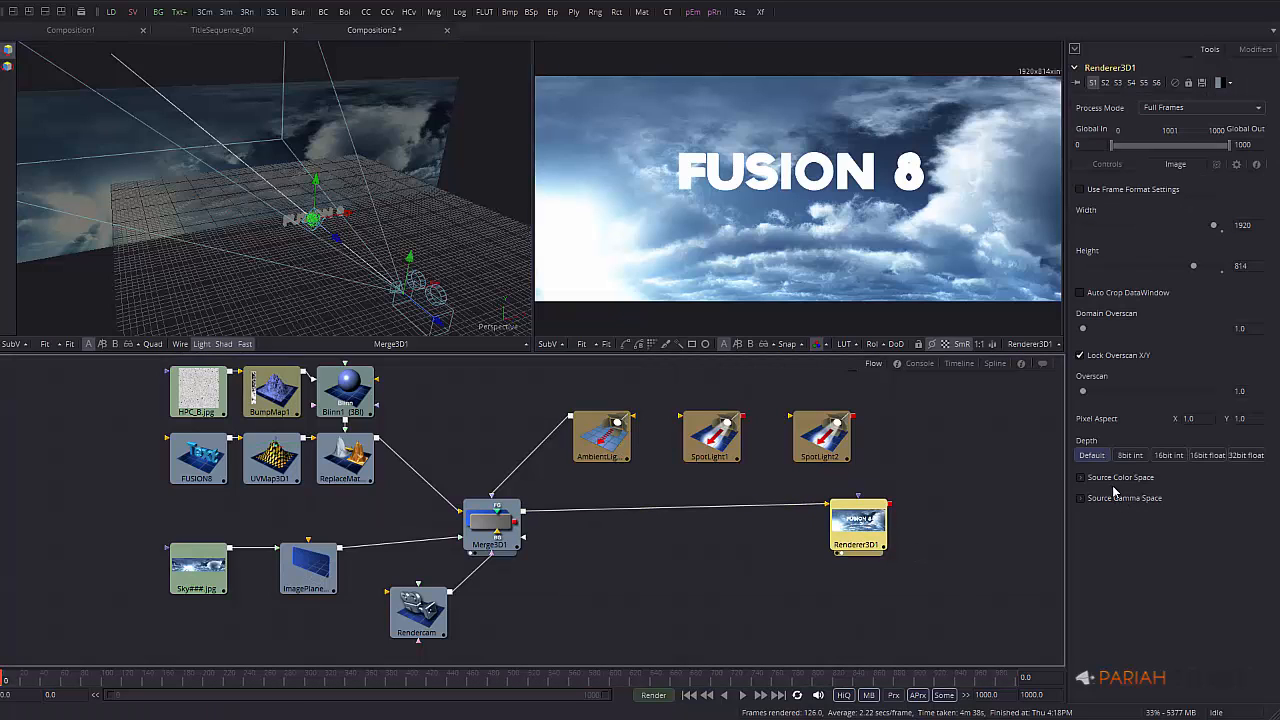
Enable lighting and shadows in Renderer3D1's controls
{"action": "left_click", "coordinate": [1110, 165]}
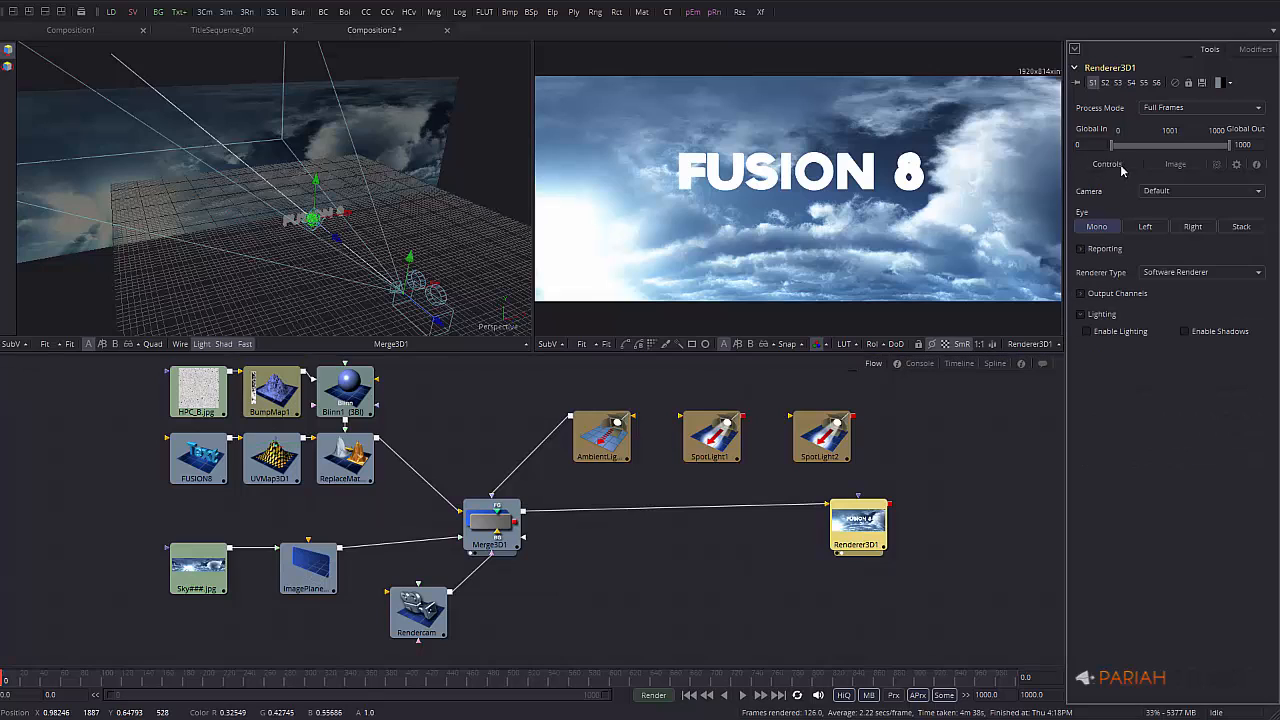
{"action": "left_click", "coordinate": [1087, 331]}
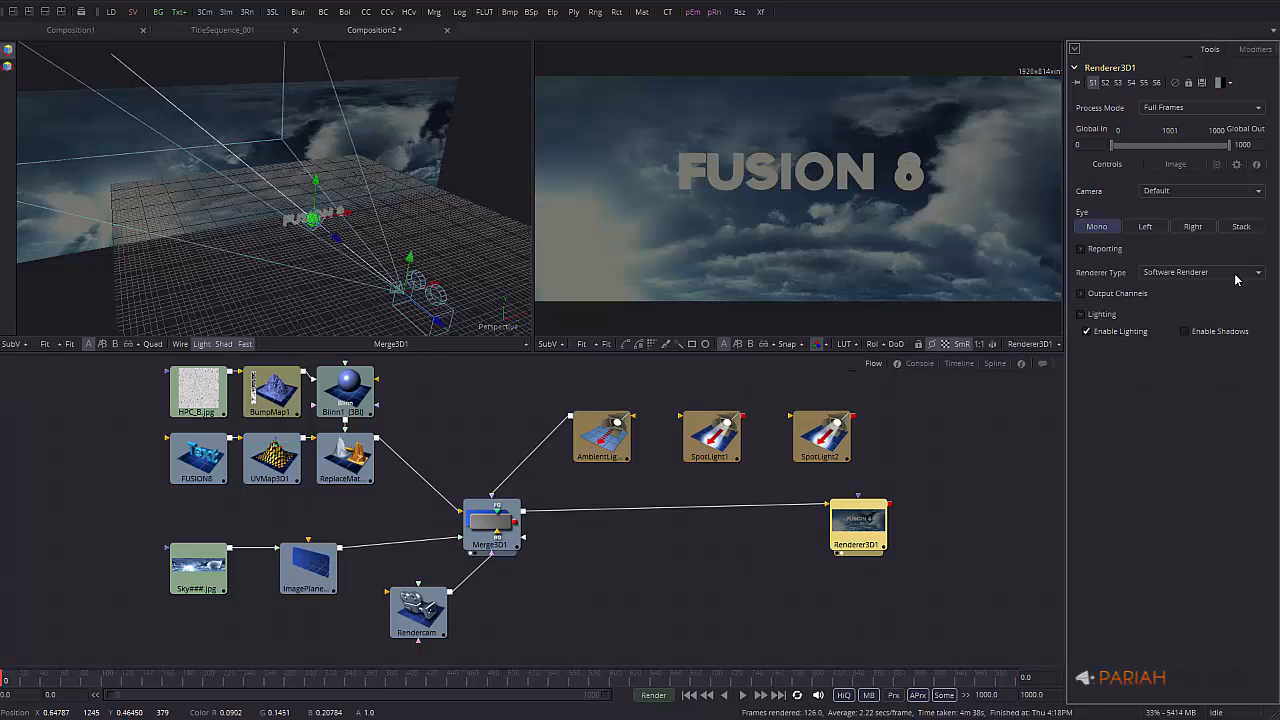
{"action": "left_click", "coordinate": [1210, 336]}
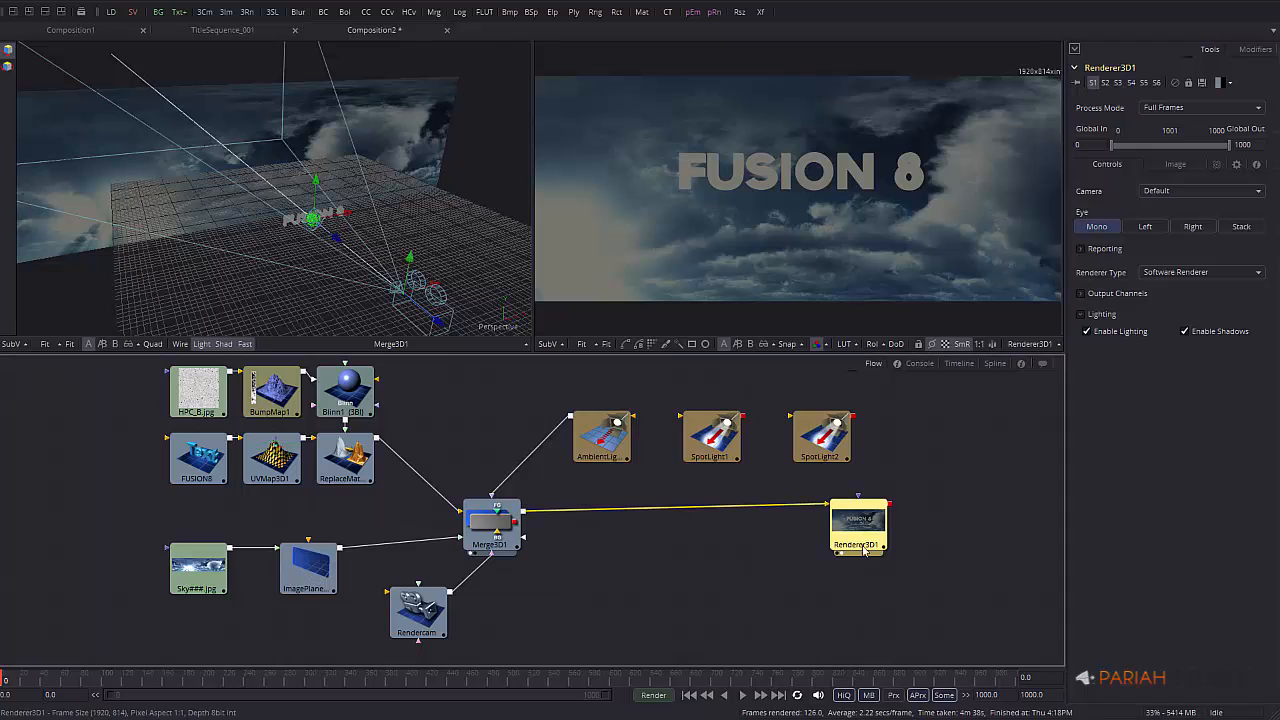
Bring AmbientLight1's intensity back to about 1.0 and place it and SpotLight1 above Merge3D1
{"action": "left_click", "coordinate": [604, 440]}
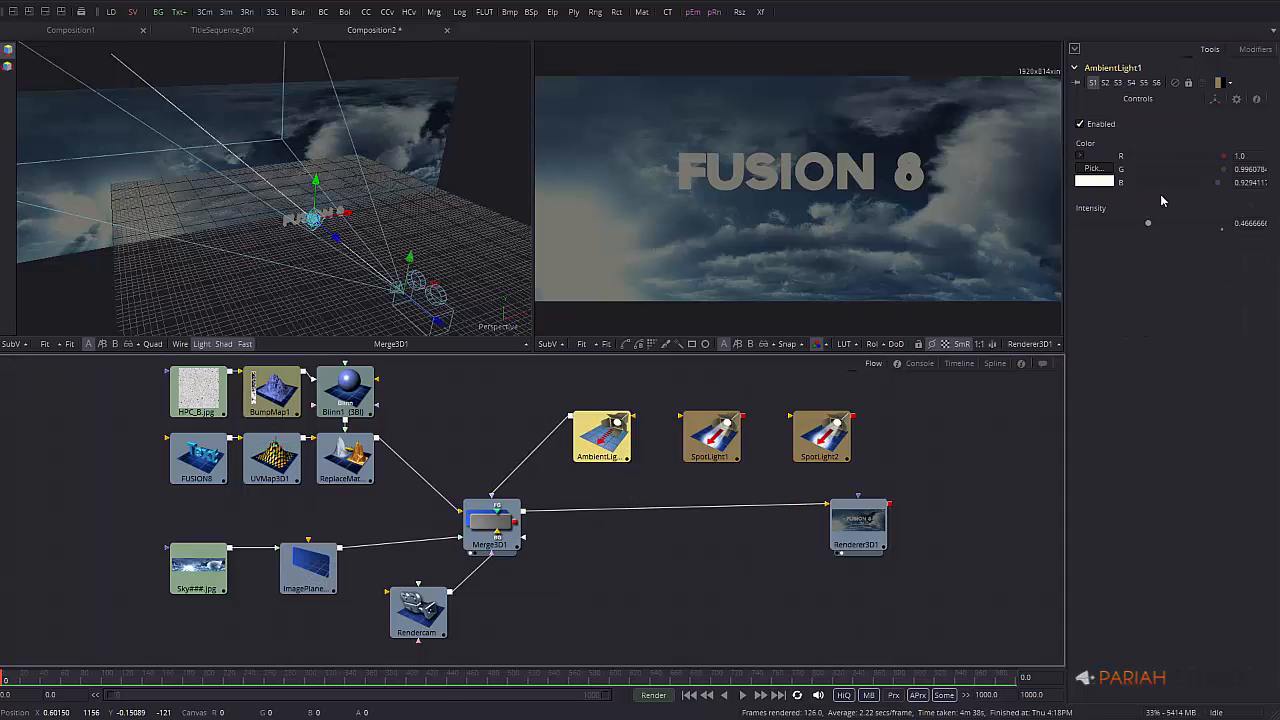
{"action": "left_click_drag", "start_coordinate": [1150, 221], "coordinate": [1210, 228]}
{"action": "type", "text": "1.5"}
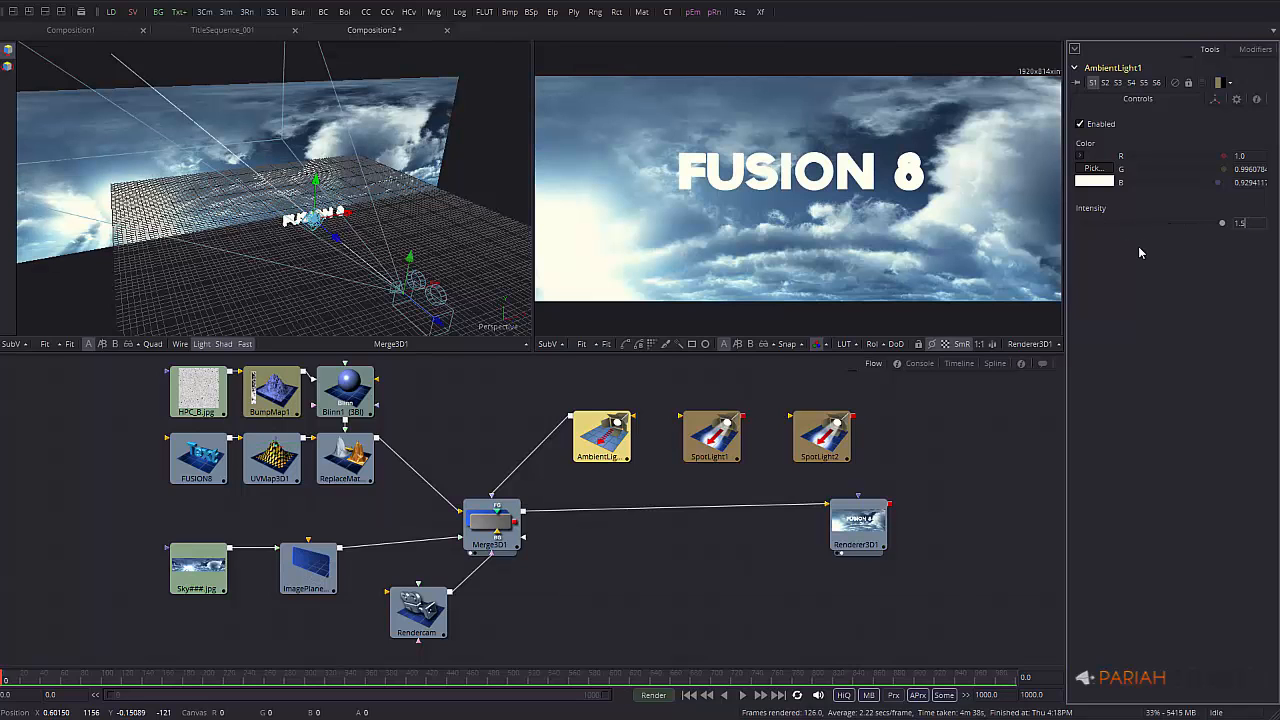
{"action": "key", "text": "Tab"}
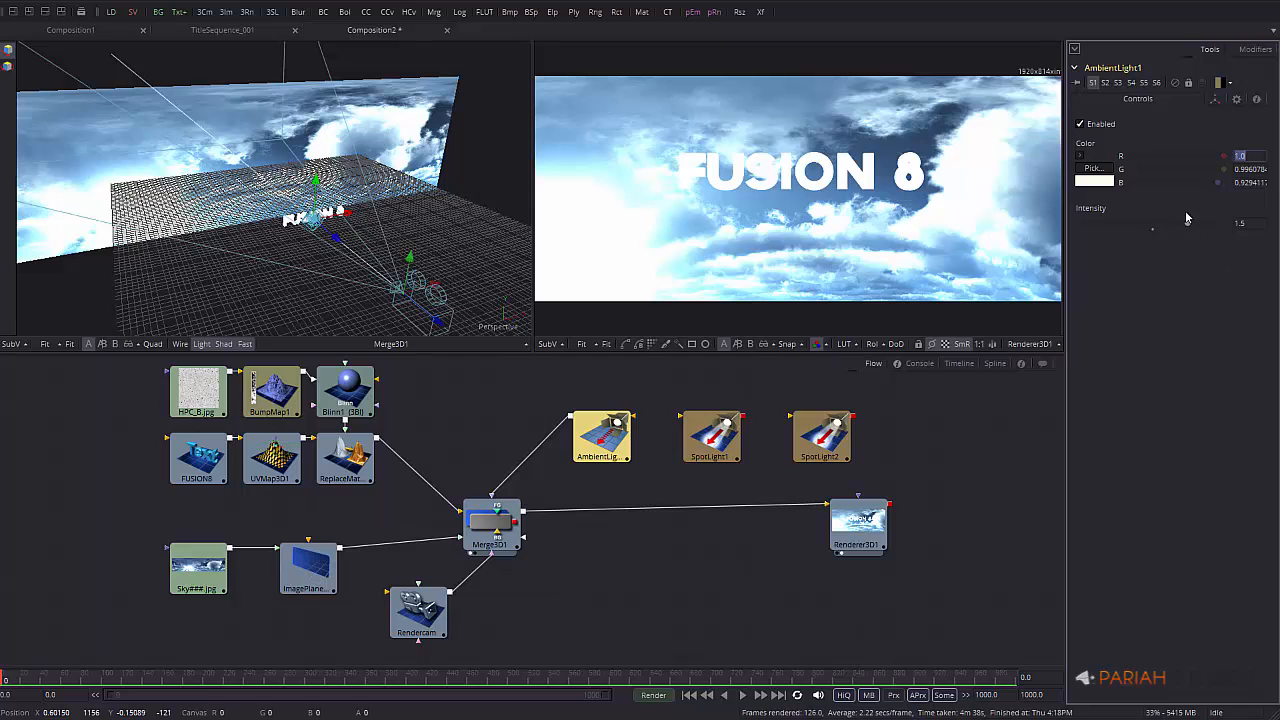
{"action": "left_click_drag", "start_coordinate": [1188, 225], "coordinate": [1153, 225]}
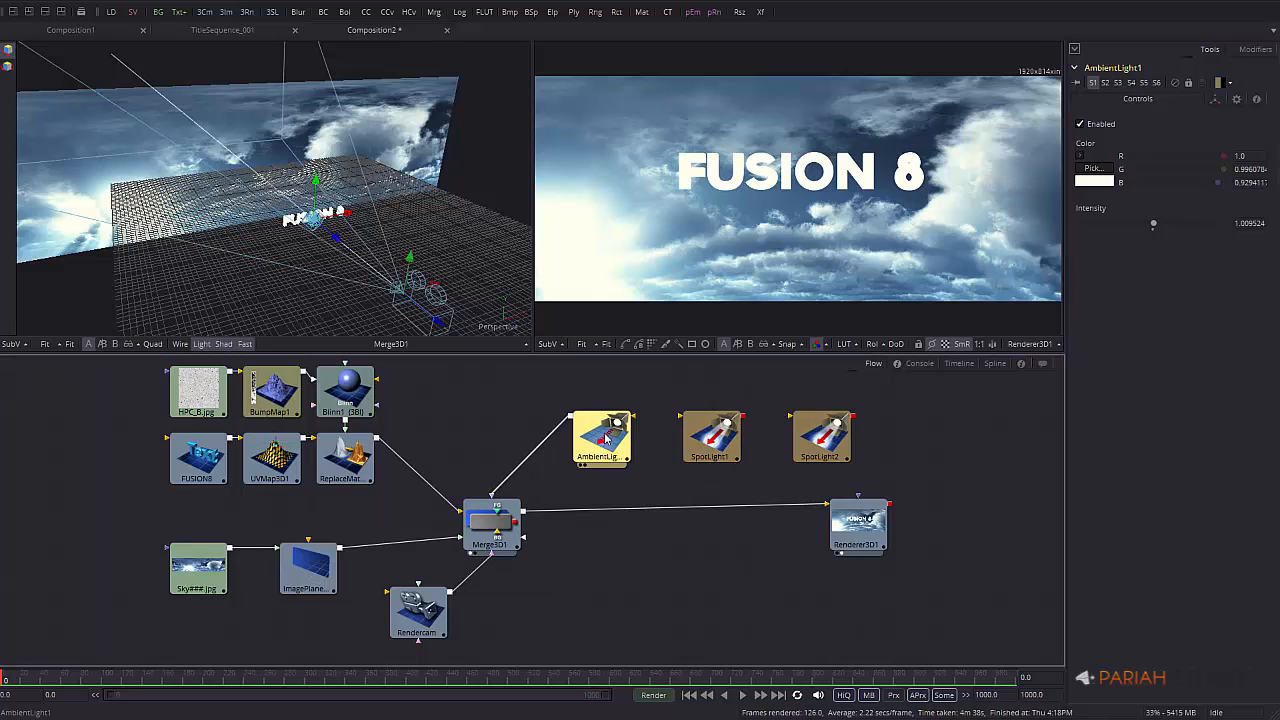
{"action": "left_click_drag", "start_coordinate": [616, 440], "coordinate": [506, 418]}
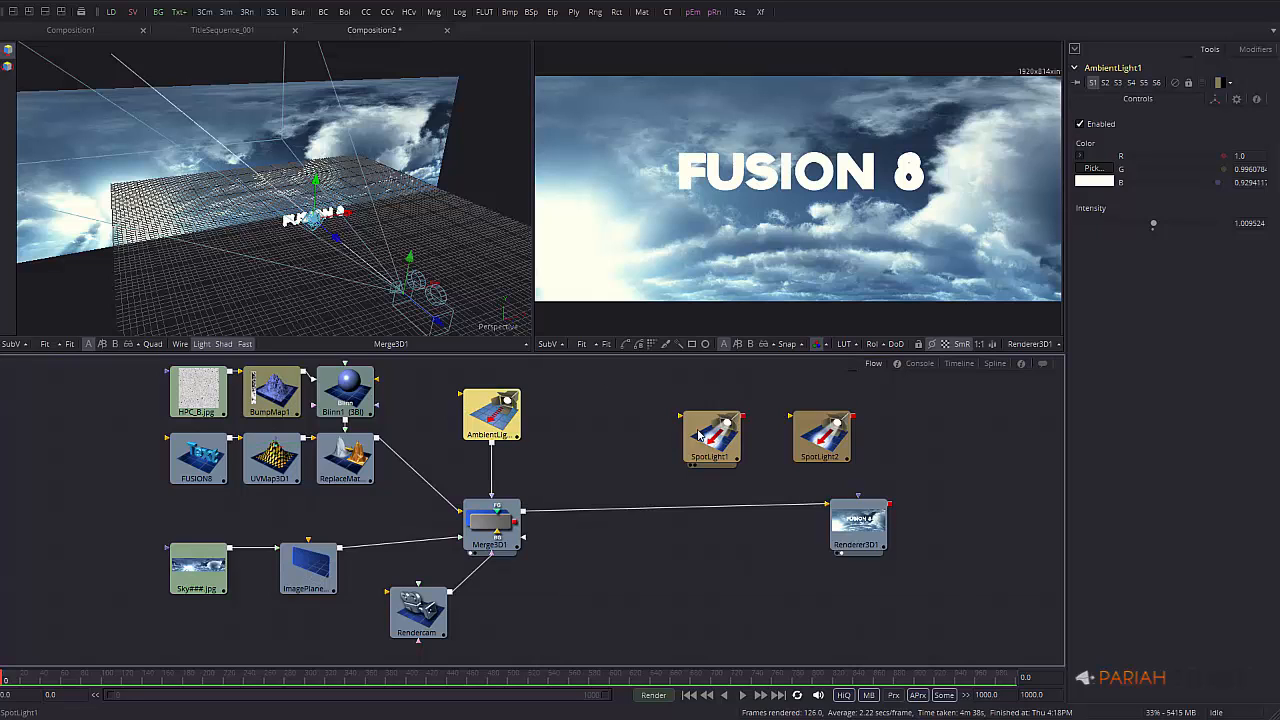
{"action": "left_click_drag", "start_coordinate": [706, 440], "coordinate": [623, 426]}
Raise SpotLight1 higher in the 3D view and connect it into Merge3D1
{"action": "left_click", "coordinate": [638, 424]}
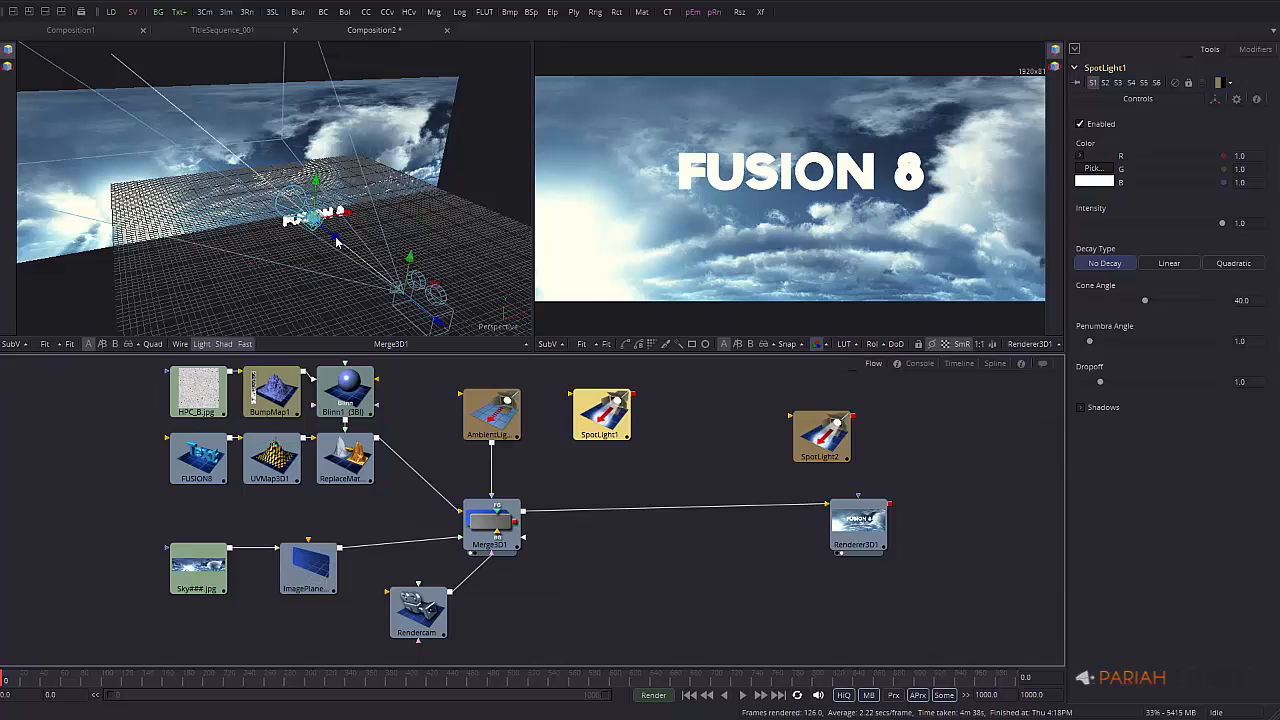
{"action": "left_click_drag", "start_coordinate": [336, 239], "coordinate": [364, 256]}
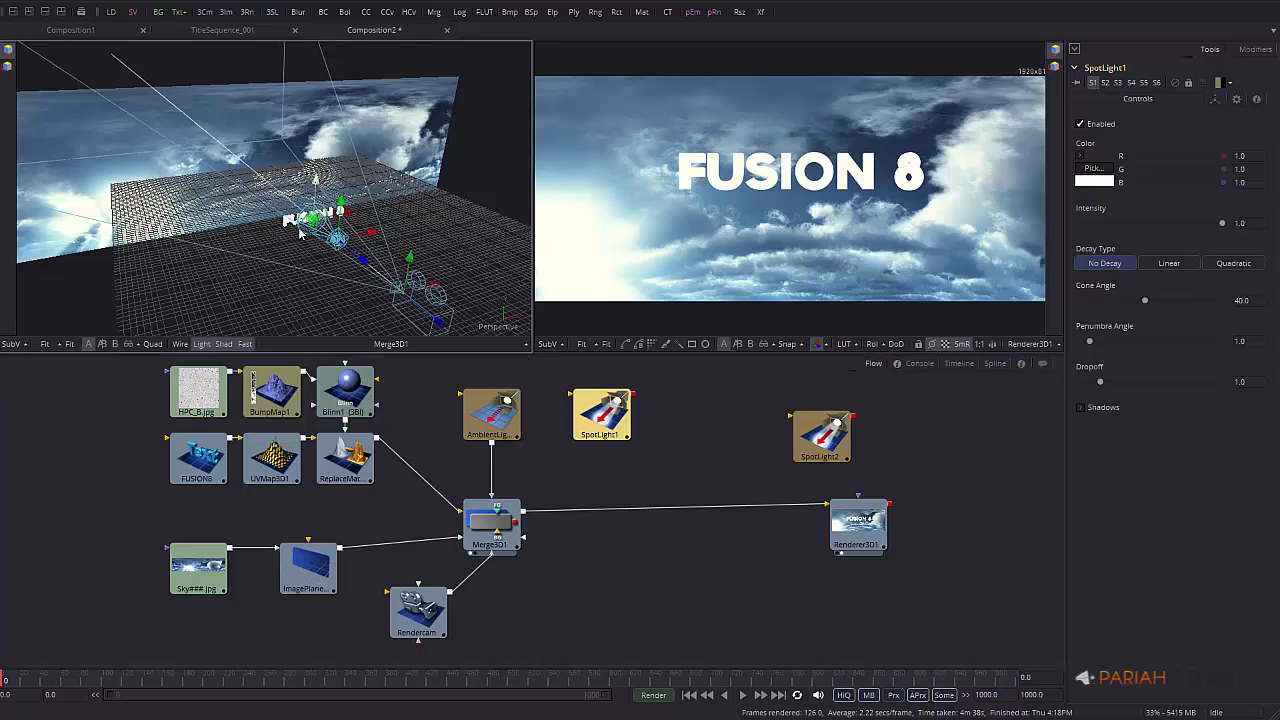
{"action": "middle_click_drag", "start_coordinate": [308, 234], "coordinate": [417, 207], "text": "alt"}
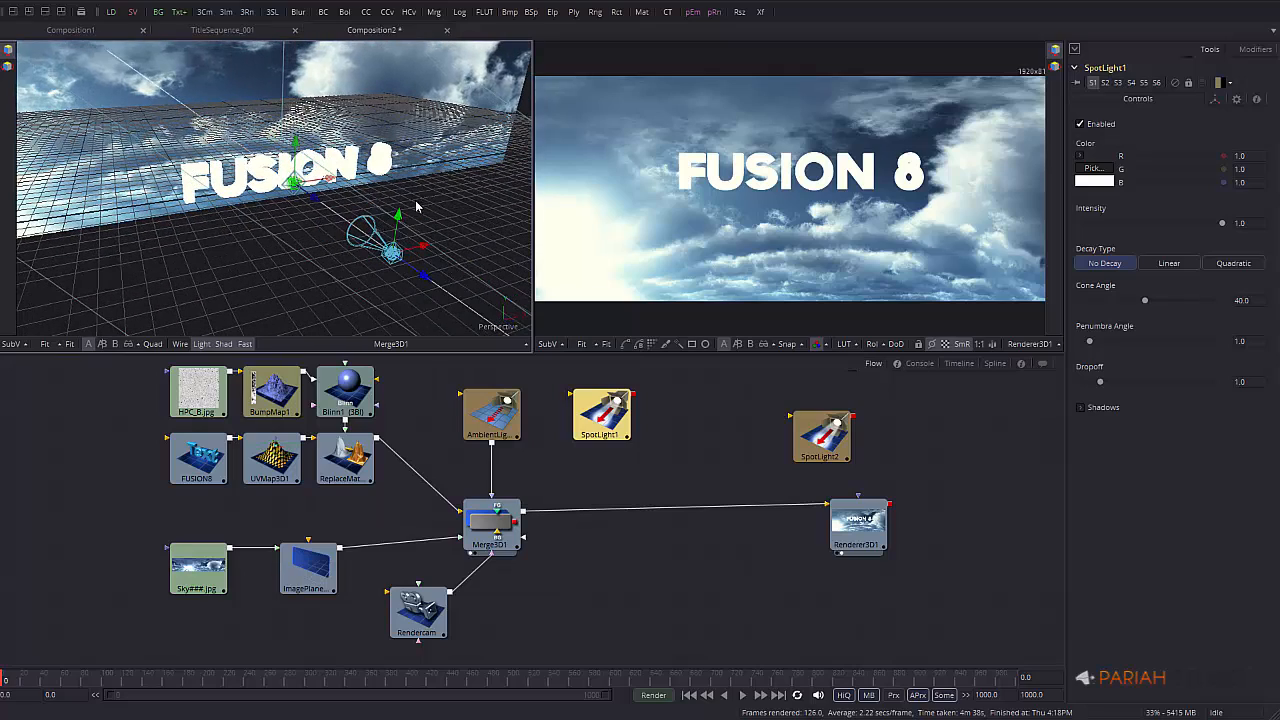
{"action": "left_click_drag", "start_coordinate": [399, 218], "coordinate": [402, 188]}
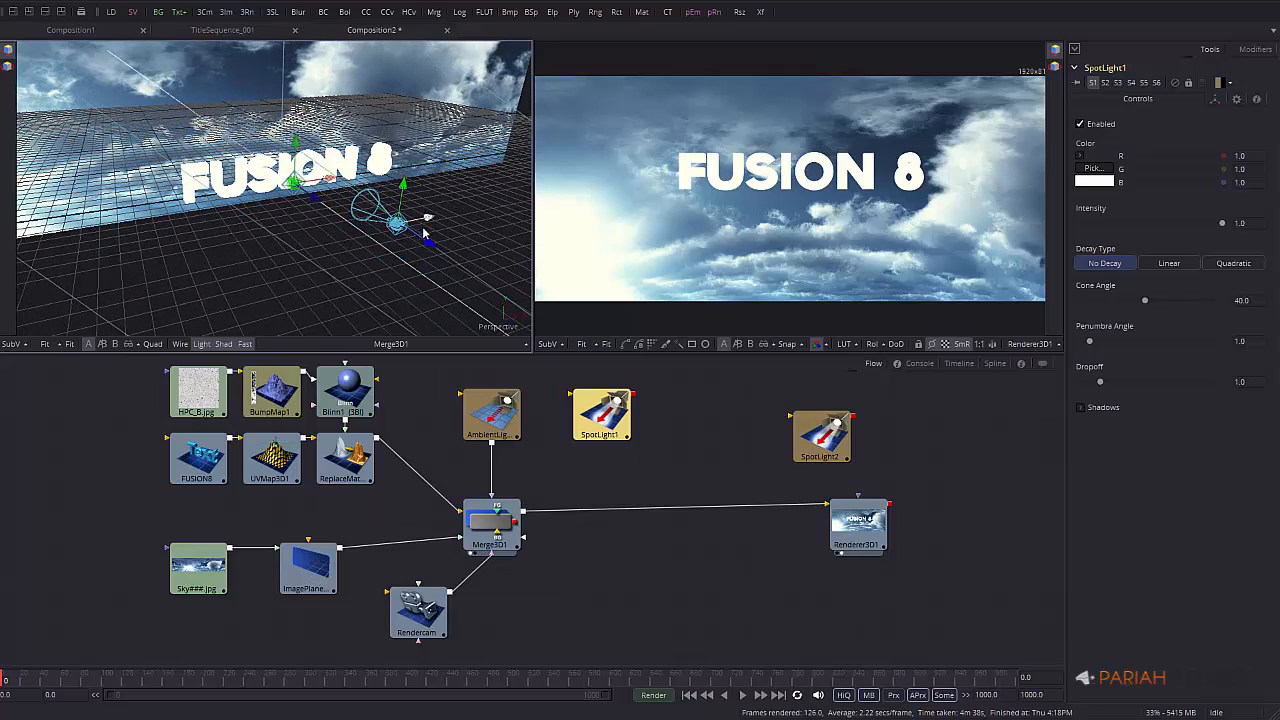
{"action": "middle_click_drag", "start_coordinate": [414, 209], "coordinate": [460, 205]}
{"action": "mouse_move", "coordinate": [438, 204]}
{"action": "middle_mouse_down", "text": "alt"}
{"action": "mouse_move", "coordinate": [426, 220]}
{"action": "mouse_move", "coordinate": [391, 216]}
{"action": "mouse_move", "coordinate": [428, 220]}
{"action": "middle_mouse_up", "text": "alt"}
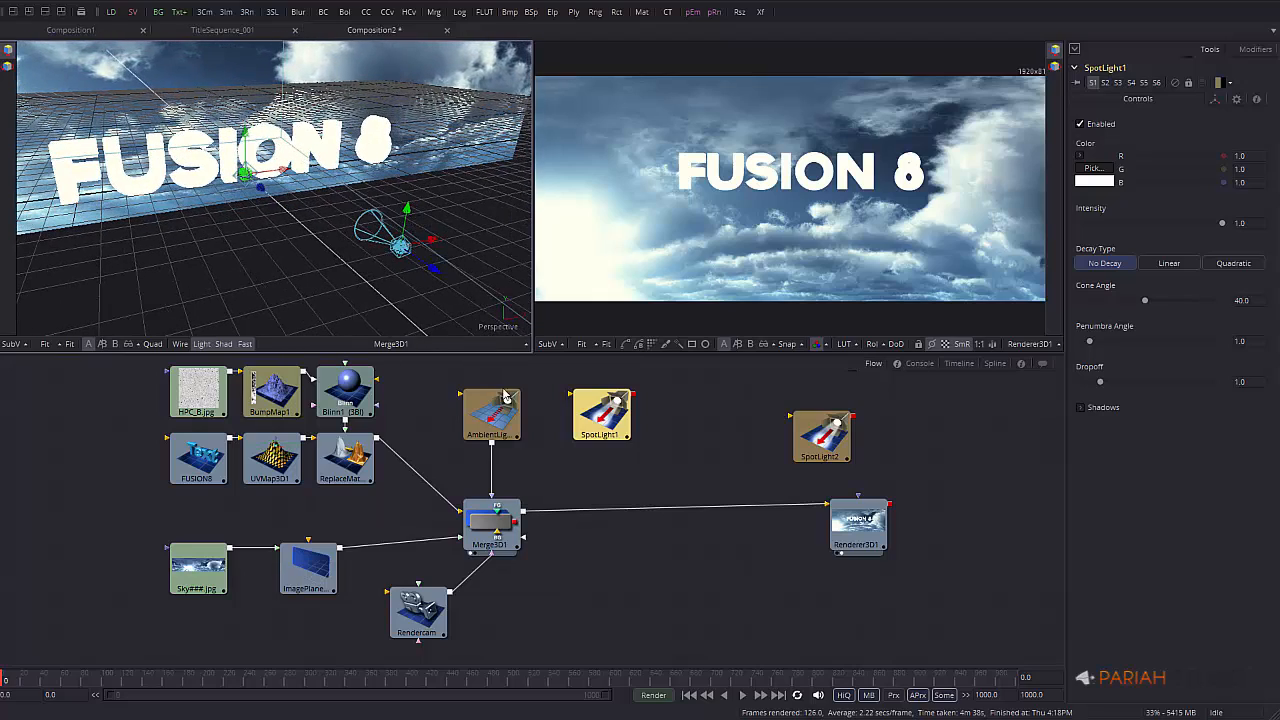
{"action": "left_click_drag", "start_coordinate": [631, 399], "coordinate": [505, 515]}
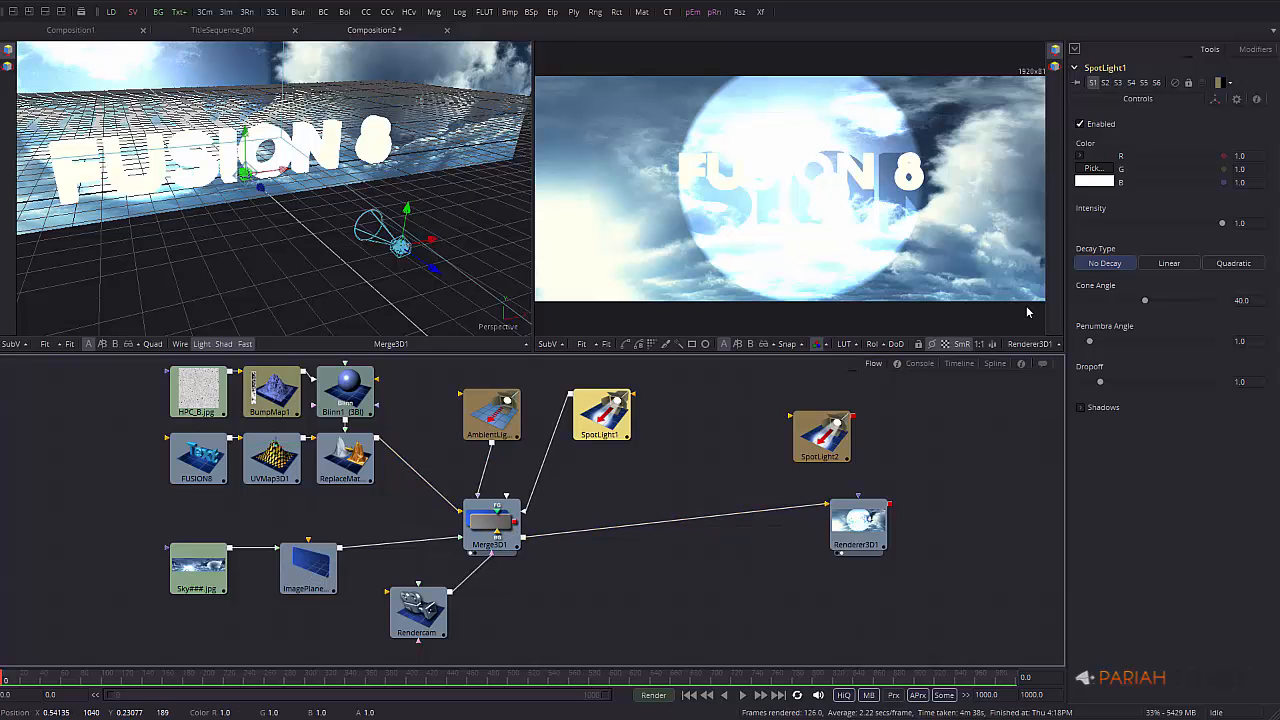
Give SpotLight1 cone angle 39, penumbra about 11.6, dropoff about 3.7 and Linear decay
{"action": "left_click", "coordinate": [1082, 408]}
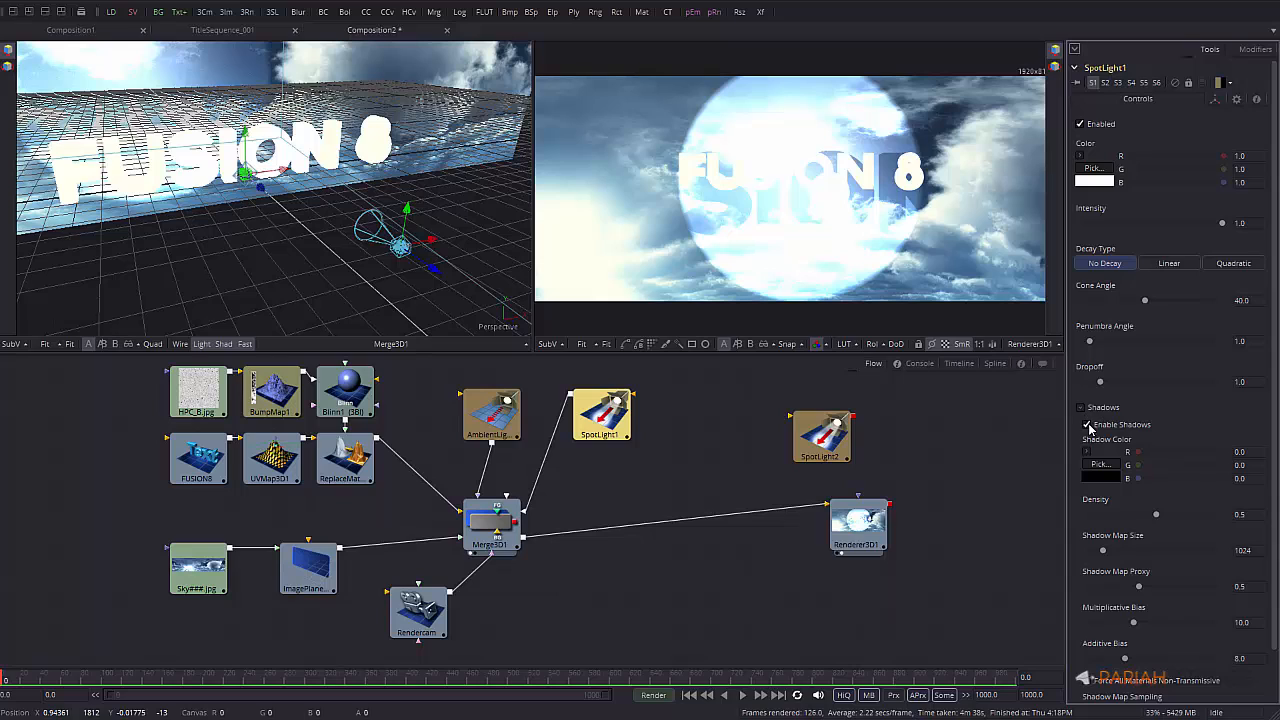
{"action": "left_click", "coordinate": [1087, 425]}
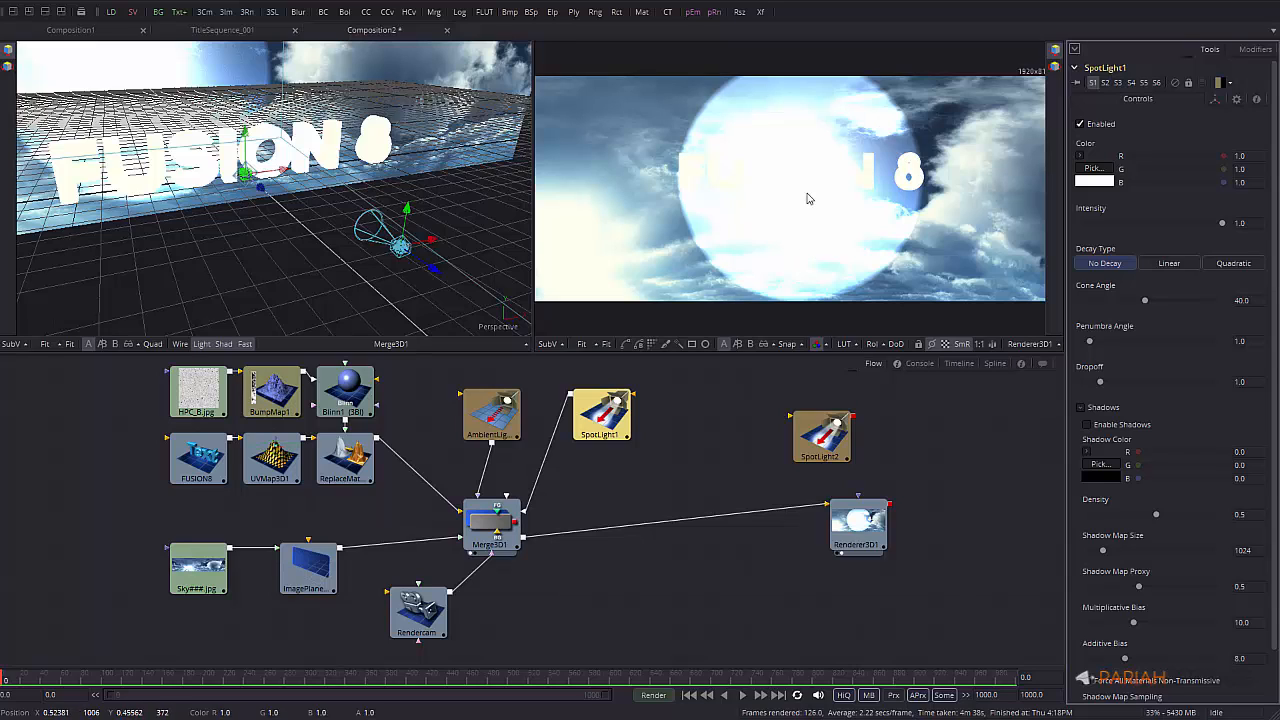
{"action": "left_click", "coordinate": [1081, 408]}
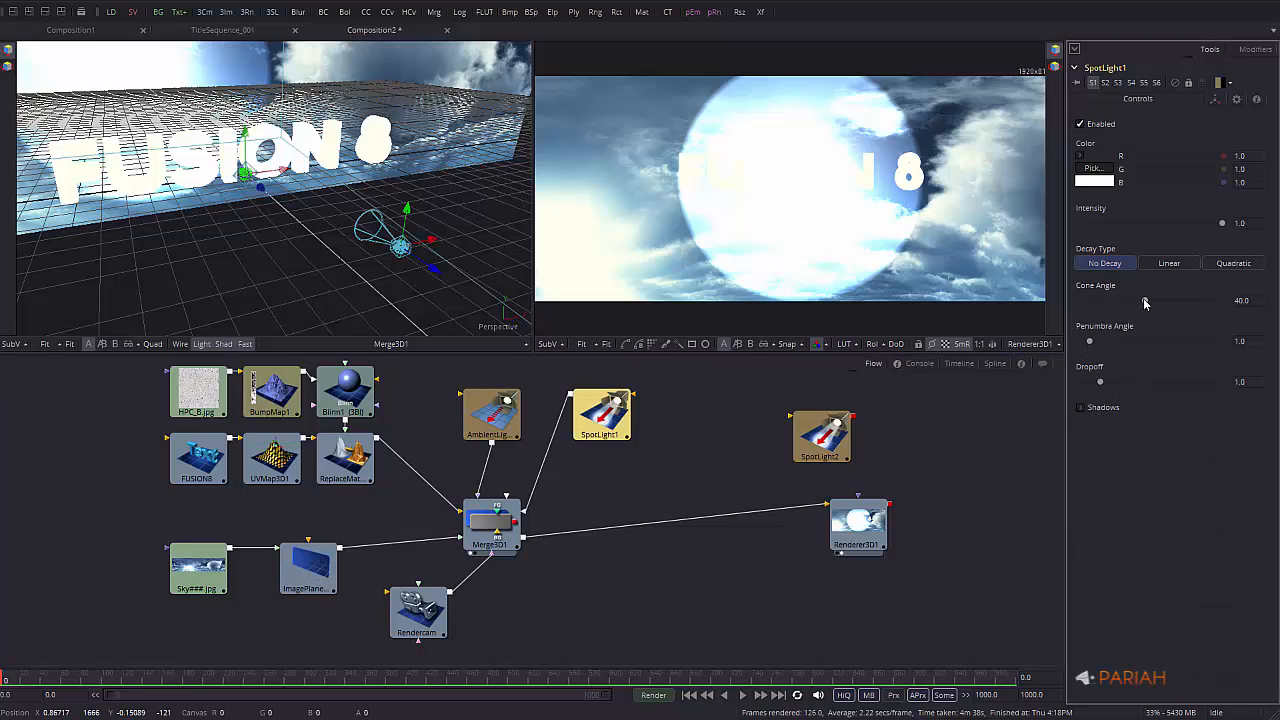
{"action": "mouse_move", "coordinate": [1145, 303]}
{"action": "left_mouse_down"}
{"action": "mouse_move", "coordinate": [1174, 299]}
{"action": "mouse_move", "coordinate": [1143, 300]}
{"action": "left_mouse_up"}
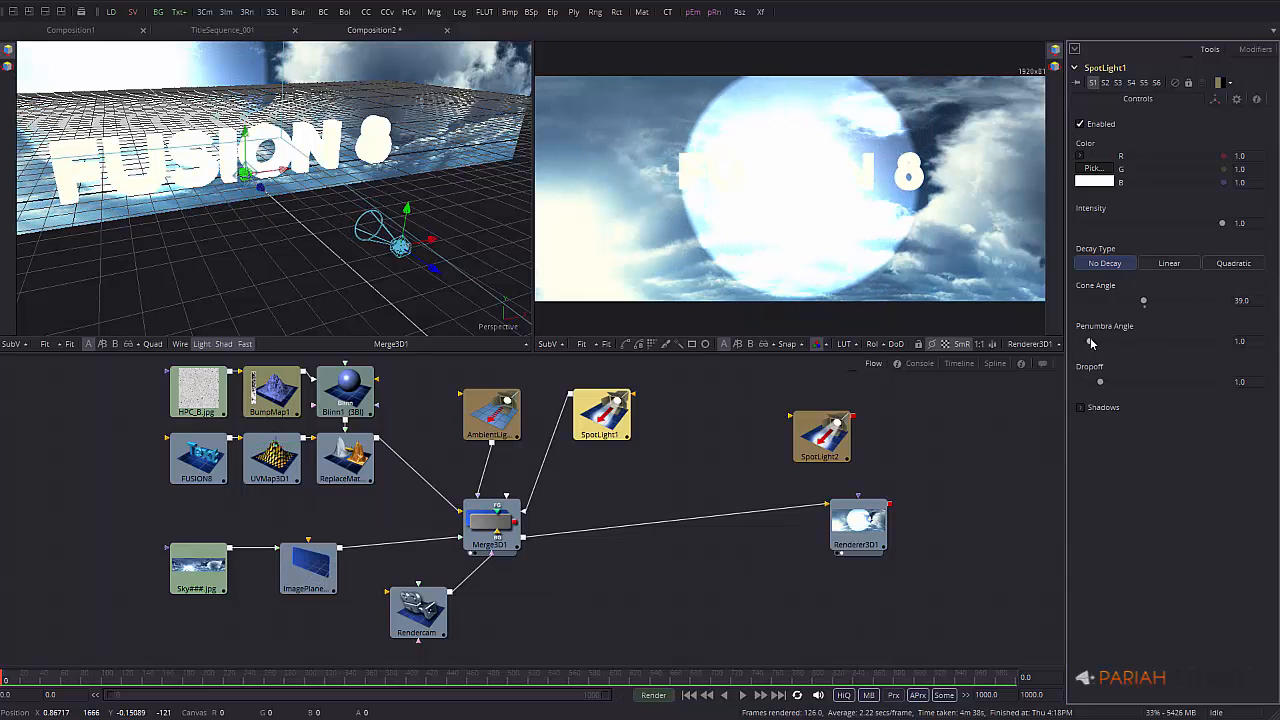
{"action": "left_click_drag", "start_coordinate": [1091, 343], "coordinate": [1164, 341]}
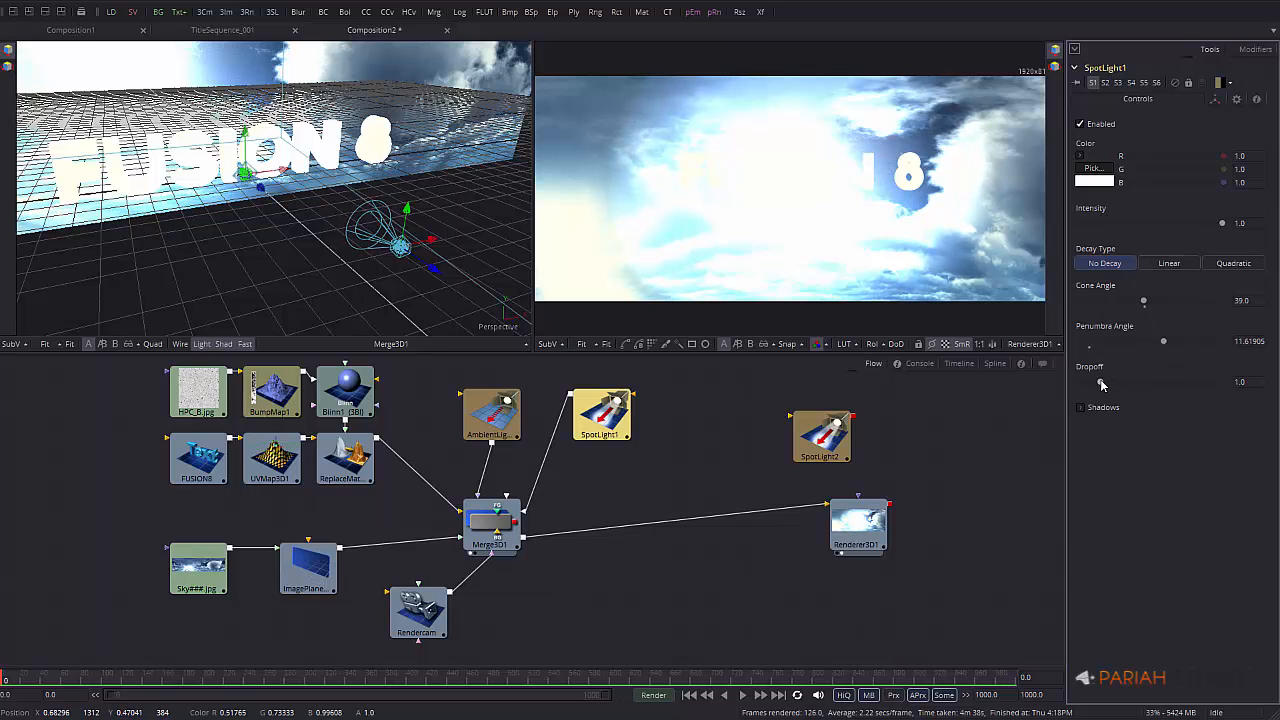
{"action": "left_click_drag", "start_coordinate": [1101, 384], "coordinate": [1142, 370]}
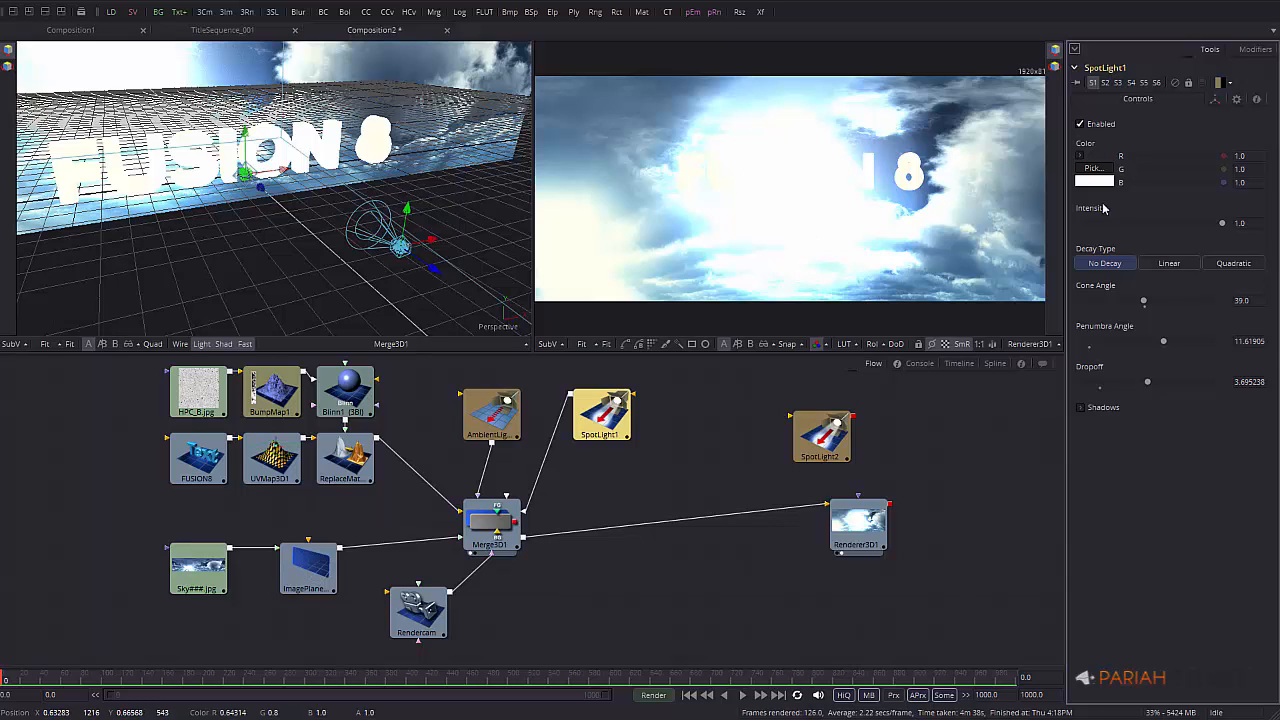
{"action": "left_click", "coordinate": [1170, 264]}
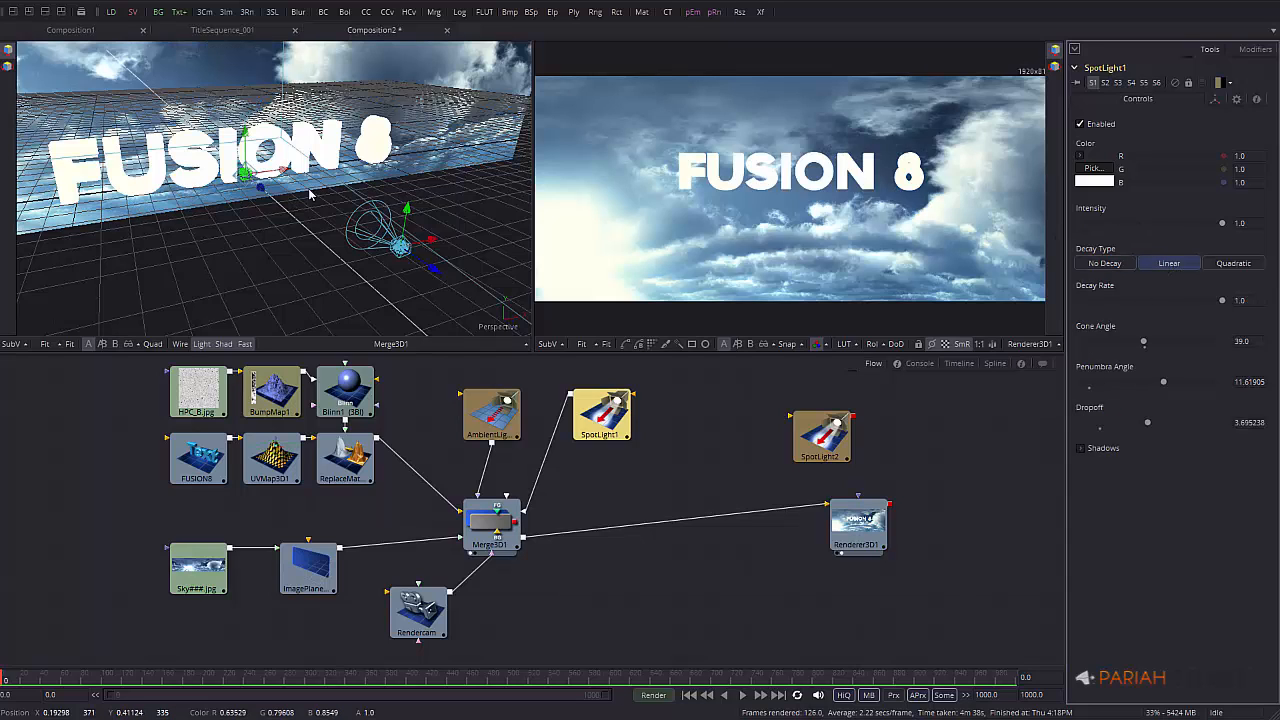
Lower SpotLight1's decay rate to 0.25, reposition and re-aim it, and place SpotLight2 beside it
{"action": "mouse_move", "coordinate": [433, 269]}
{"action": "left_mouse_down"}
{"action": "mouse_move", "coordinate": [254, 209]}
{"action": "mouse_move", "coordinate": [452, 278]}
{"action": "left_mouse_up"}
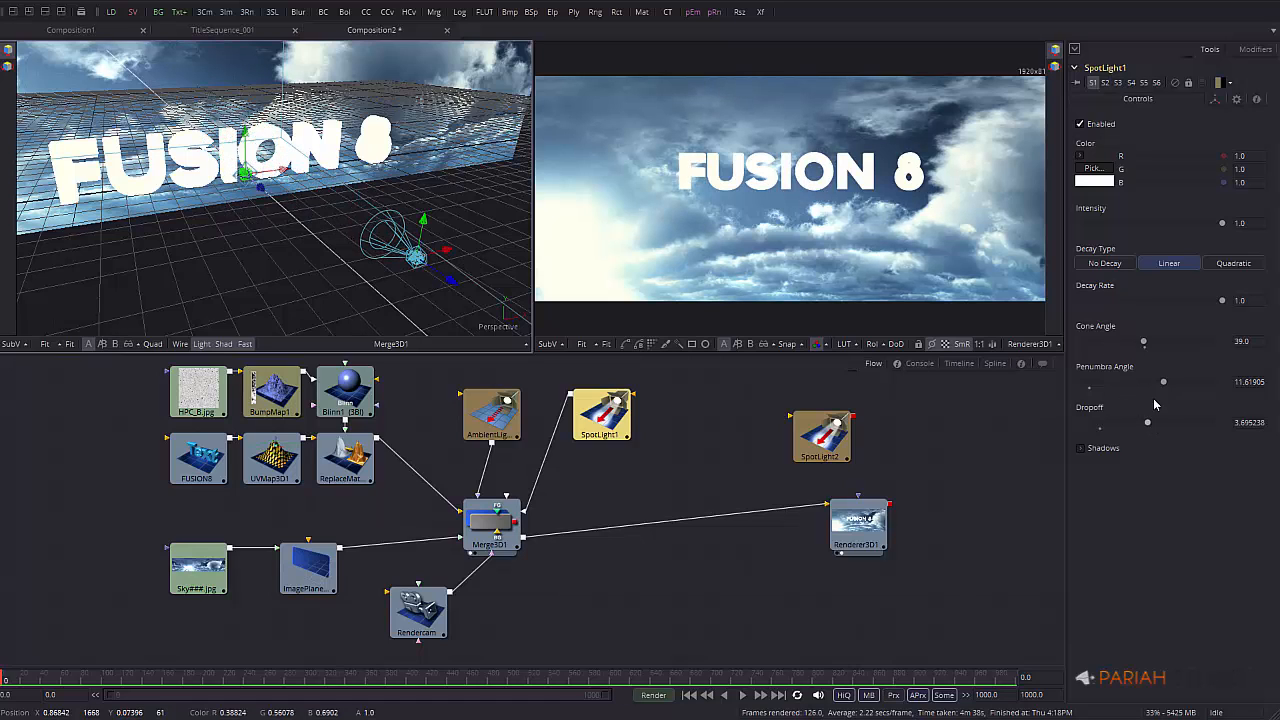
{"action": "left_click_drag", "start_coordinate": [1224, 302], "coordinate": [1116, 302]}
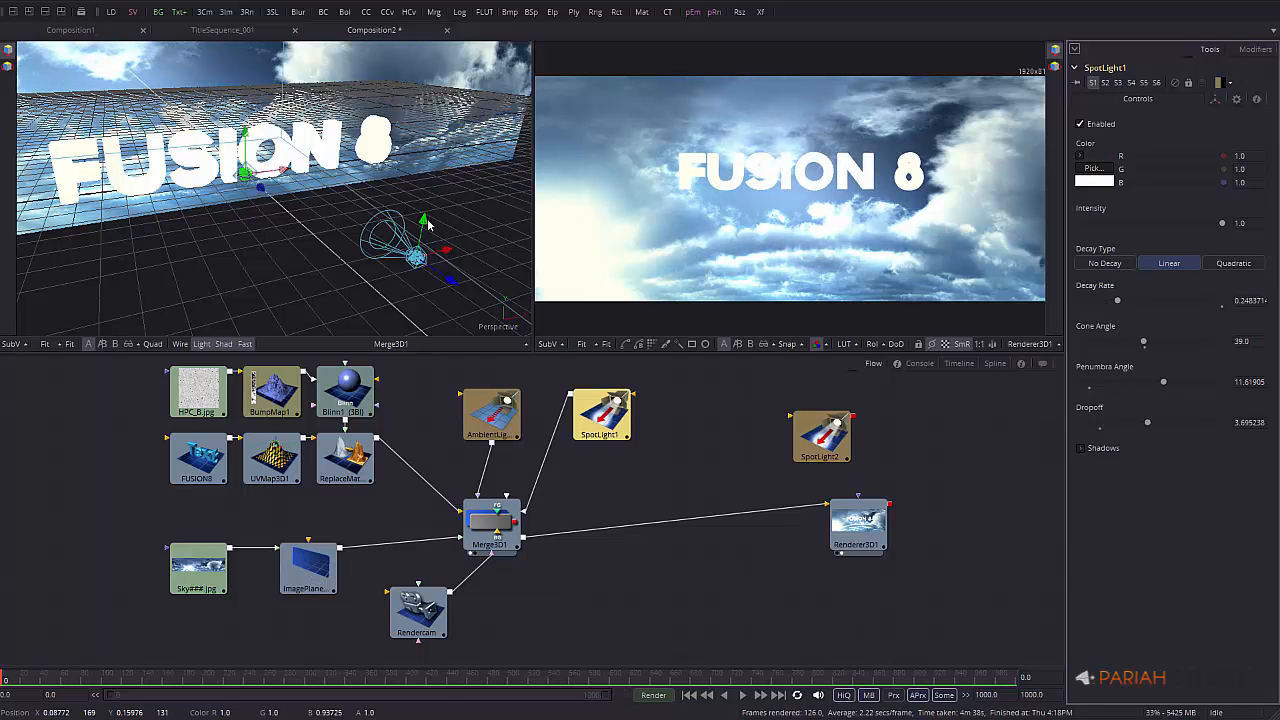
{"action": "left_click_drag", "start_coordinate": [426, 223], "coordinate": [92, 249]}
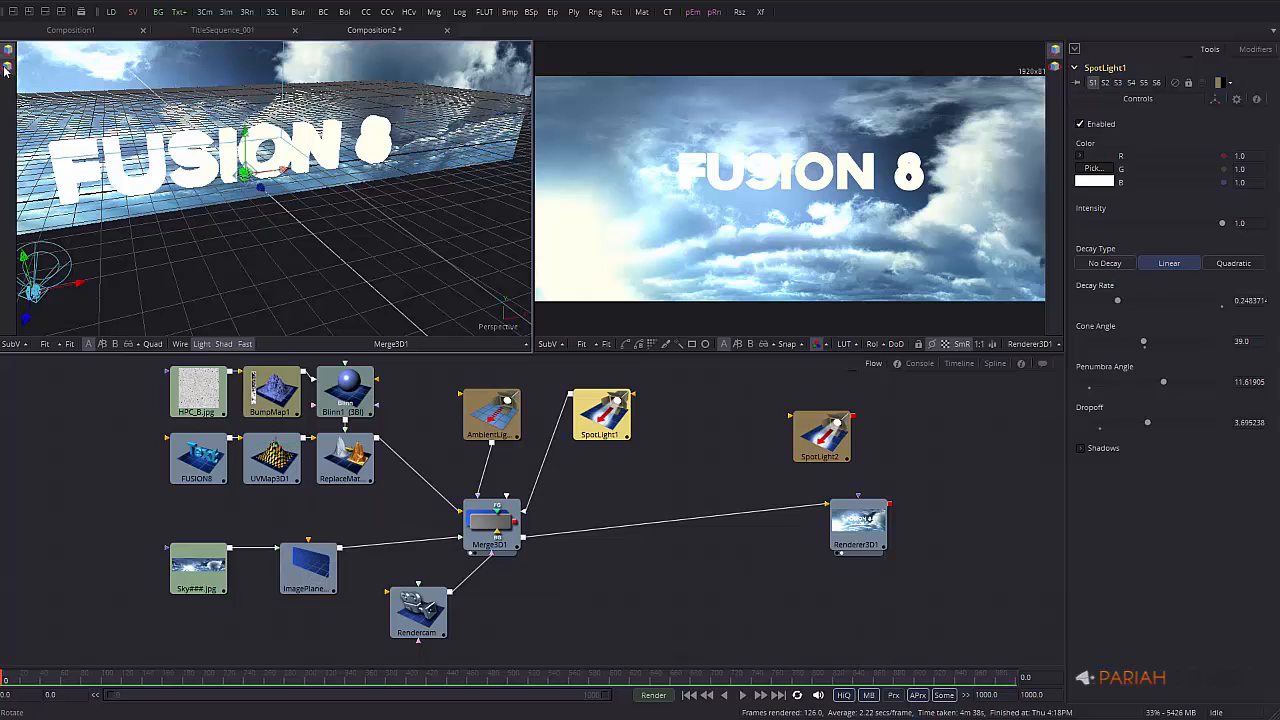
{"action": "left_click", "coordinate": [8, 67]}
{"action": "mouse_move", "coordinate": [113, 304]}
{"action": "left_mouse_down"}
{"action": "mouse_move", "coordinate": [71, 318]}
{"action": "mouse_move", "coordinate": [92, 314]}
{"action": "left_mouse_up"}
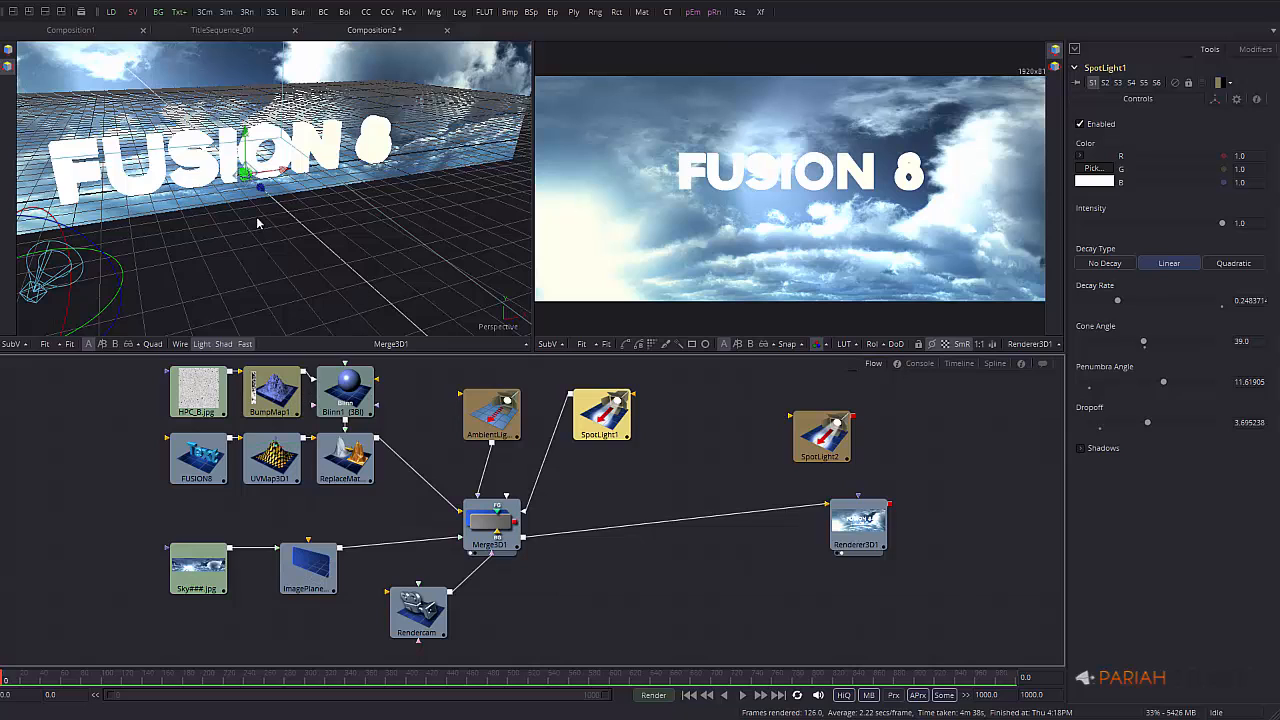
{"action": "left_click_drag", "start_coordinate": [815, 438], "coordinate": [730, 411]}
Tint SpotLight2 light cyan and wire it into Merge3D1
{"action": "left_click", "coordinate": [1100, 165]}
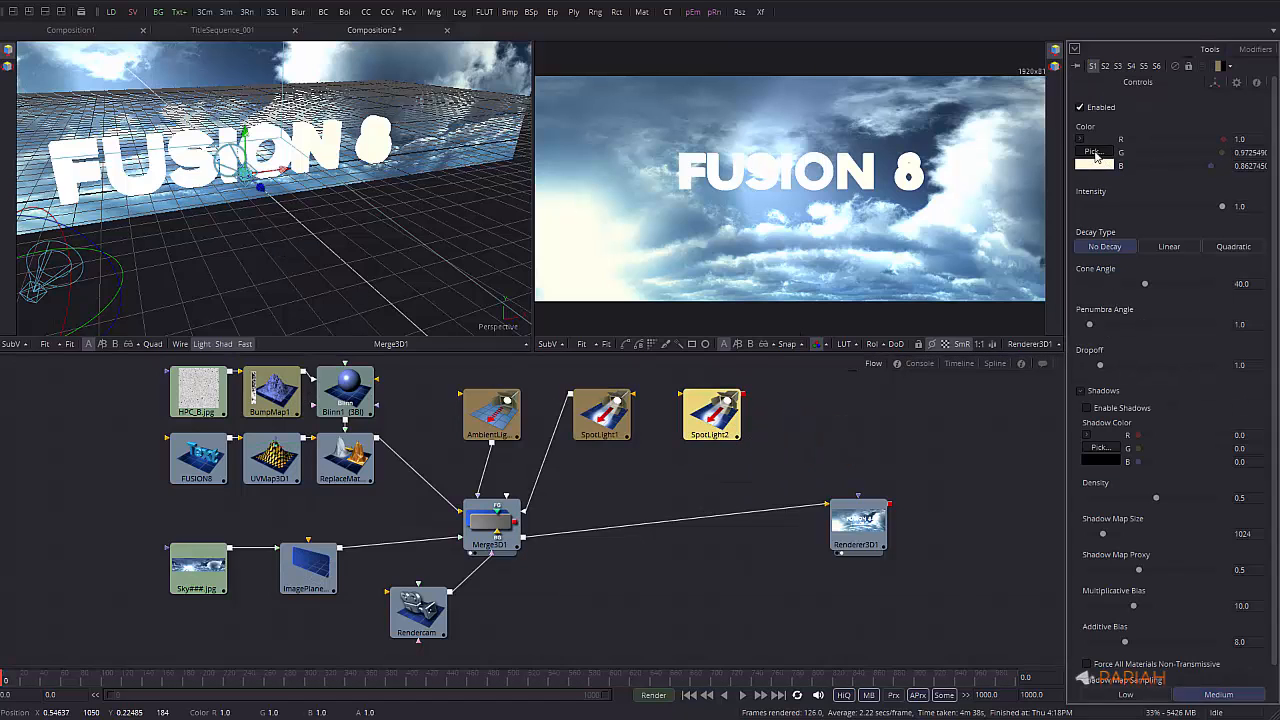
{"action": "left_click", "coordinate": [701, 334]}
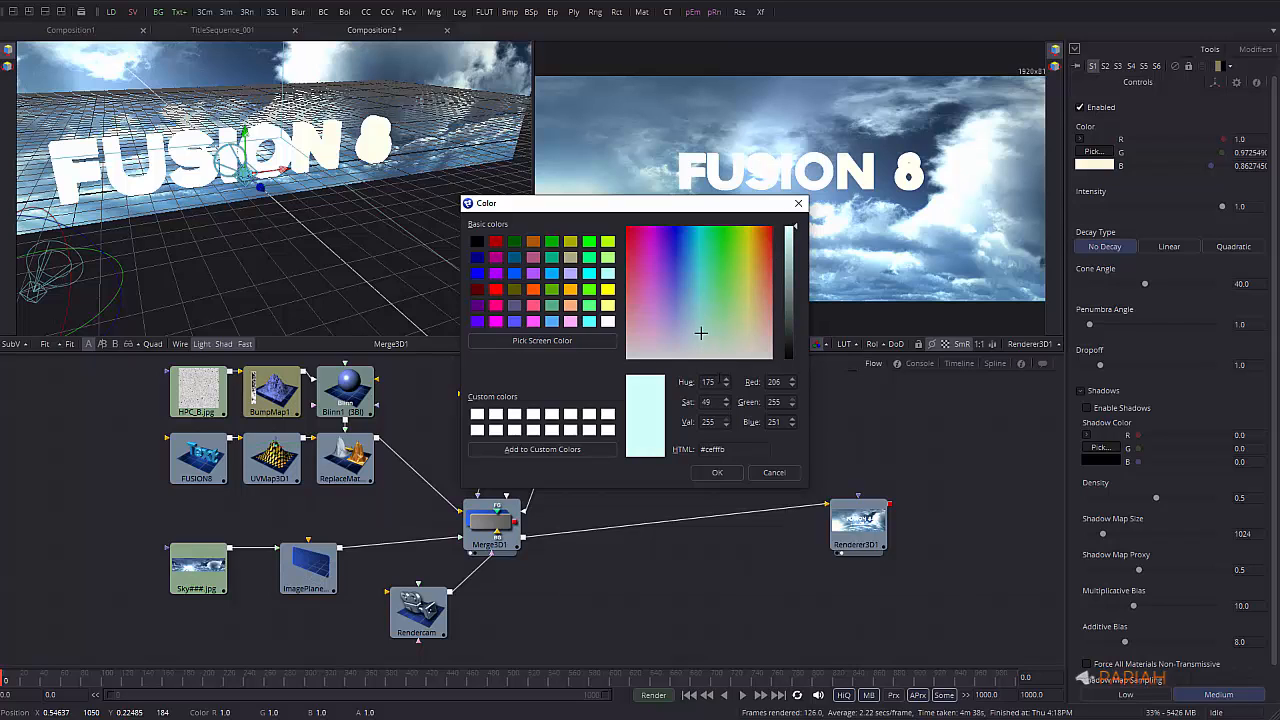
{"action": "left_click", "coordinate": [718, 473]}
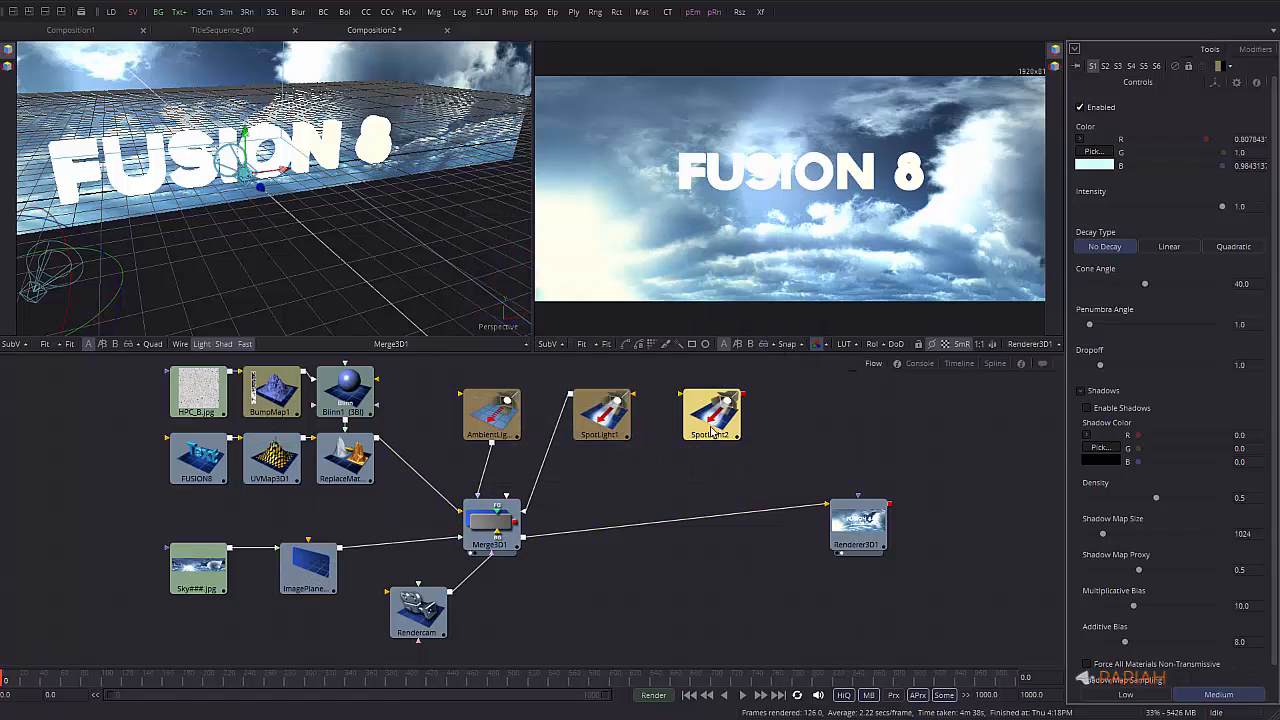
{"action": "left_click_drag", "start_coordinate": [744, 400], "coordinate": [492, 518]}
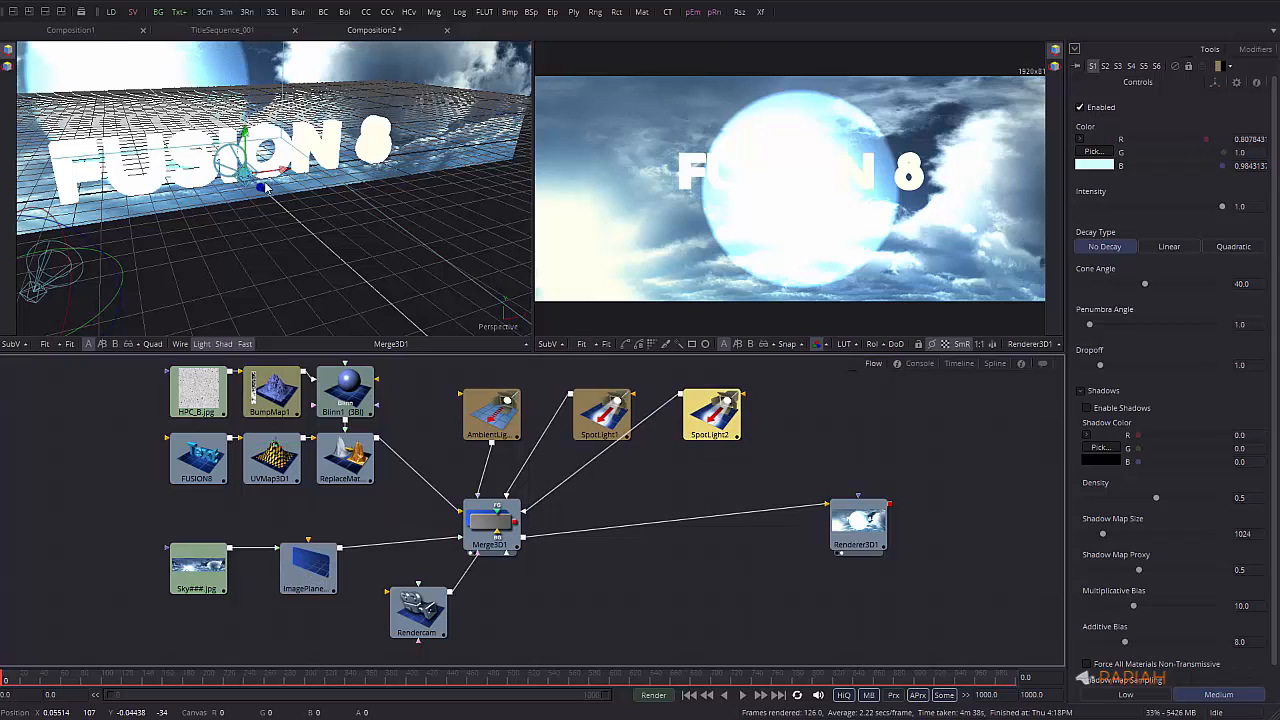
Move SpotLight2 down and right, then tilt its beam down across the title
{"action": "left_click_drag", "start_coordinate": [265, 188], "coordinate": [520, 190]}
{"action": "middle_click_drag", "start_coordinate": [308, 200], "coordinate": [239, 213]}
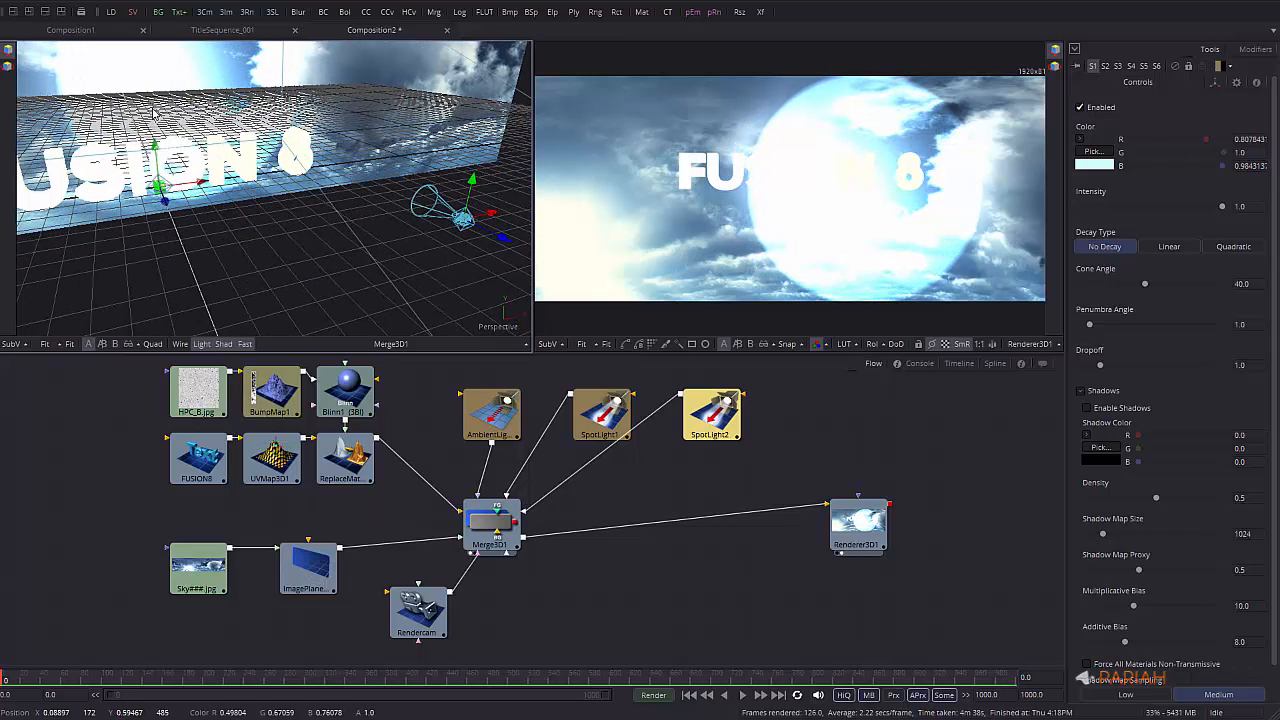
{"action": "left_click", "coordinate": [8, 67]}
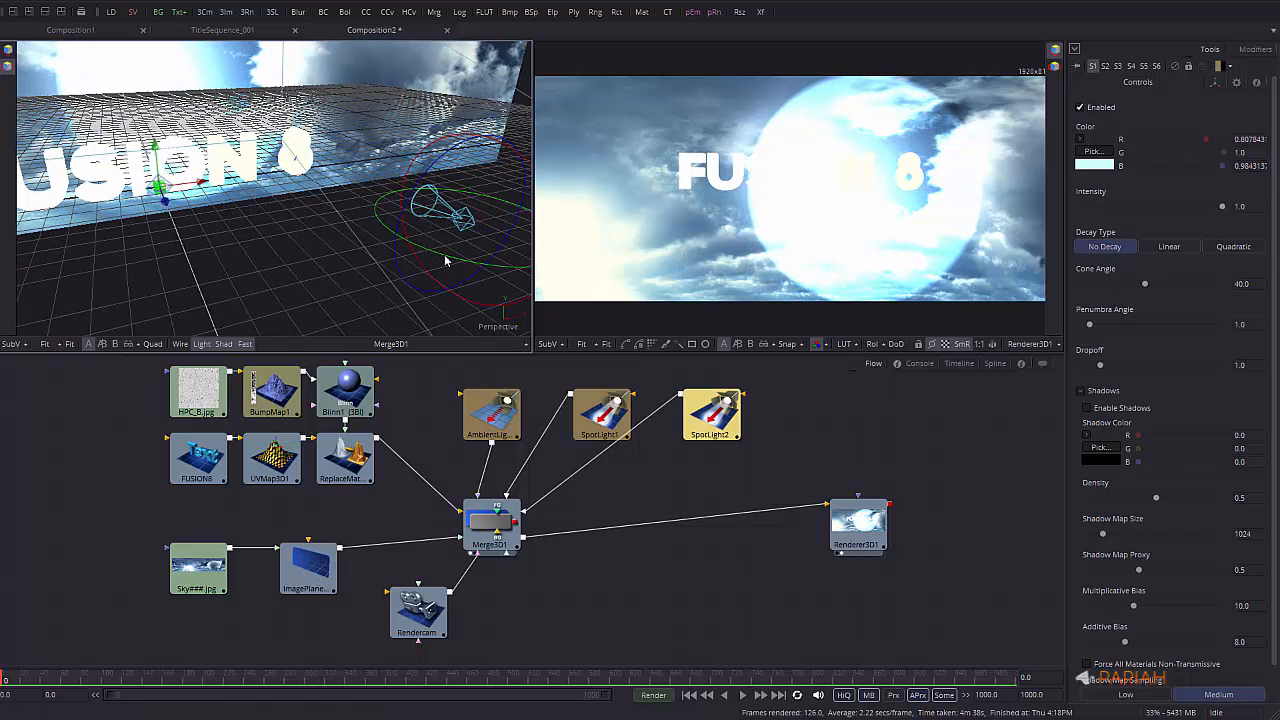
{"action": "left_click_drag", "start_coordinate": [447, 261], "coordinate": [486, 262]}
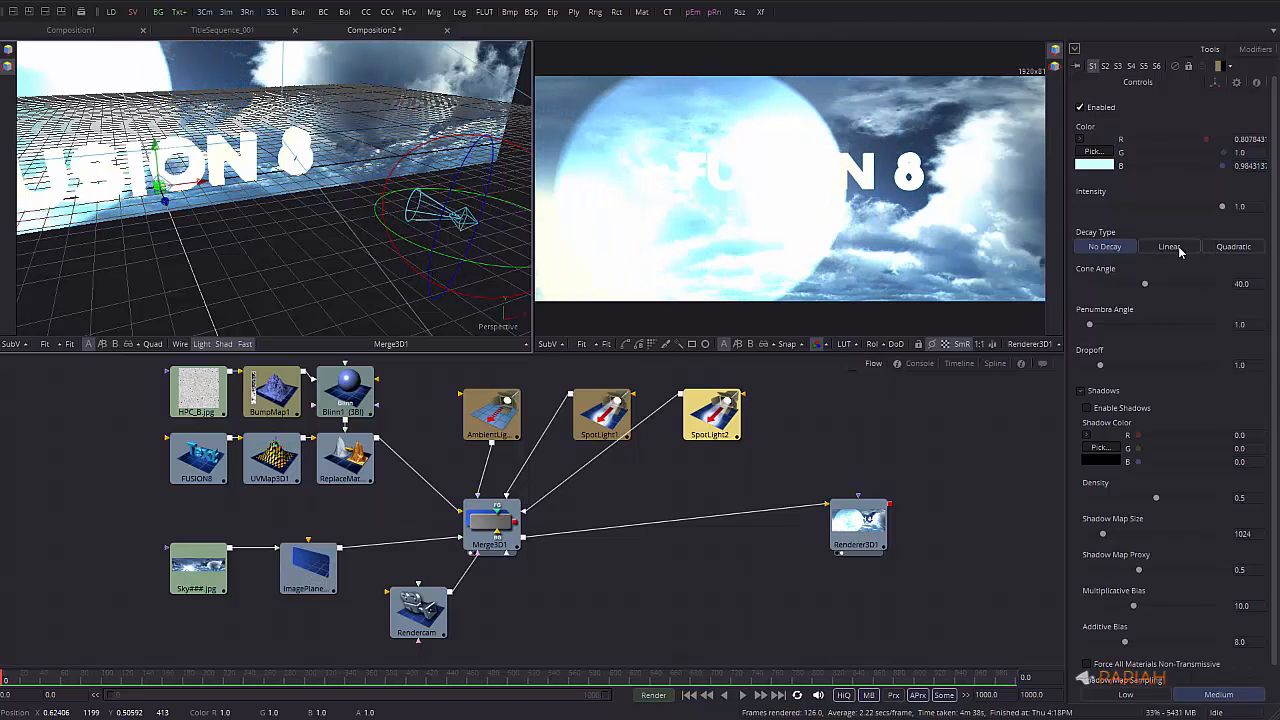
Give SpotLight2 Linear decay at about 0.567, a 58.7° cone and 20° penumbra
{"action": "left_click", "coordinate": [1172, 247]}
{"action": "left_click_drag", "start_coordinate": [1223, 286], "coordinate": [1174, 324]}
{"action": "left_click_drag", "start_coordinate": [1090, 365], "coordinate": [1222, 364]}
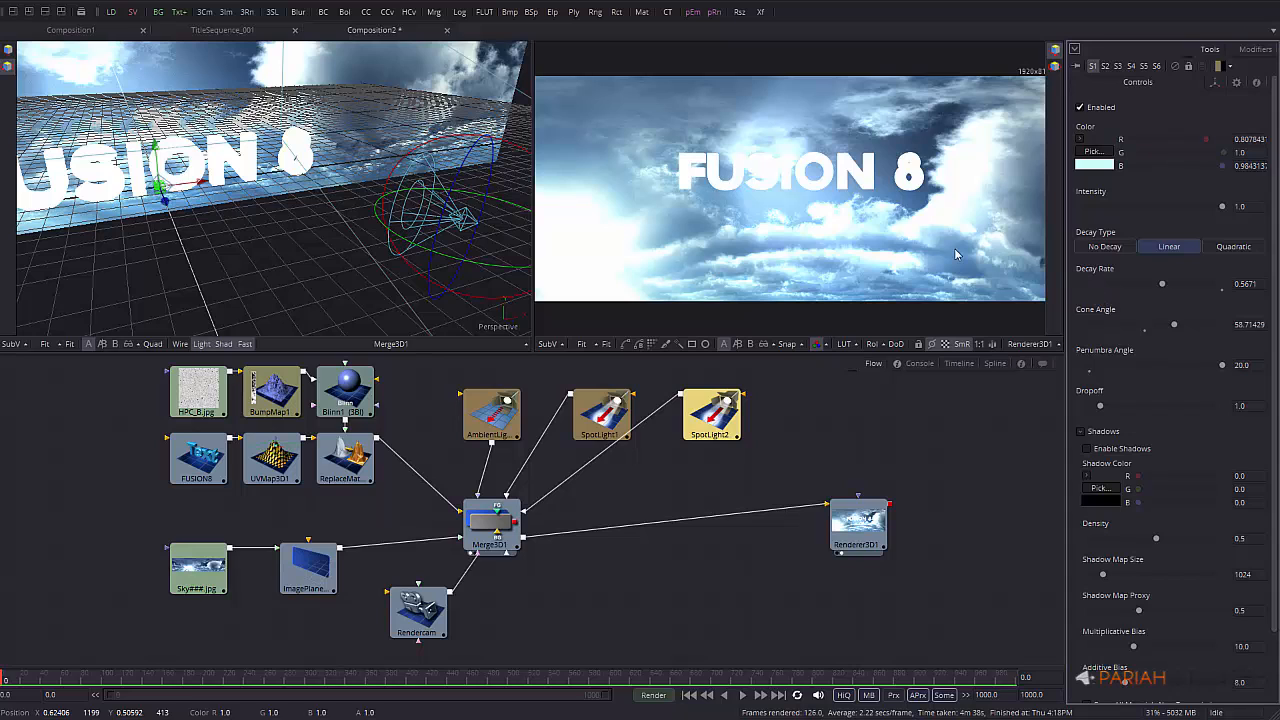
Rotate and raise SpotLight2, then enable its shadows
{"action": "left_click_drag", "start_coordinate": [444, 138], "coordinate": [81, 90]}
{"action": "left_click", "coordinate": [8, 50]}
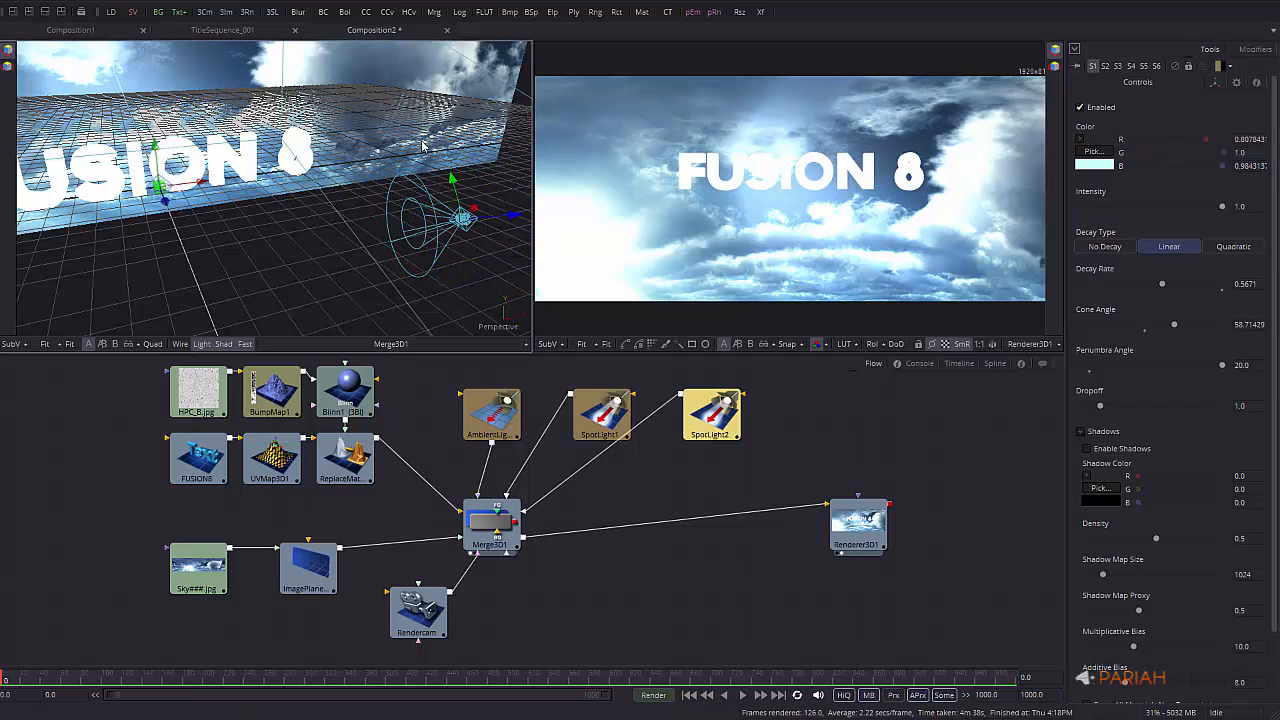
{"action": "left_click_drag", "start_coordinate": [455, 180], "coordinate": [449, 108]}
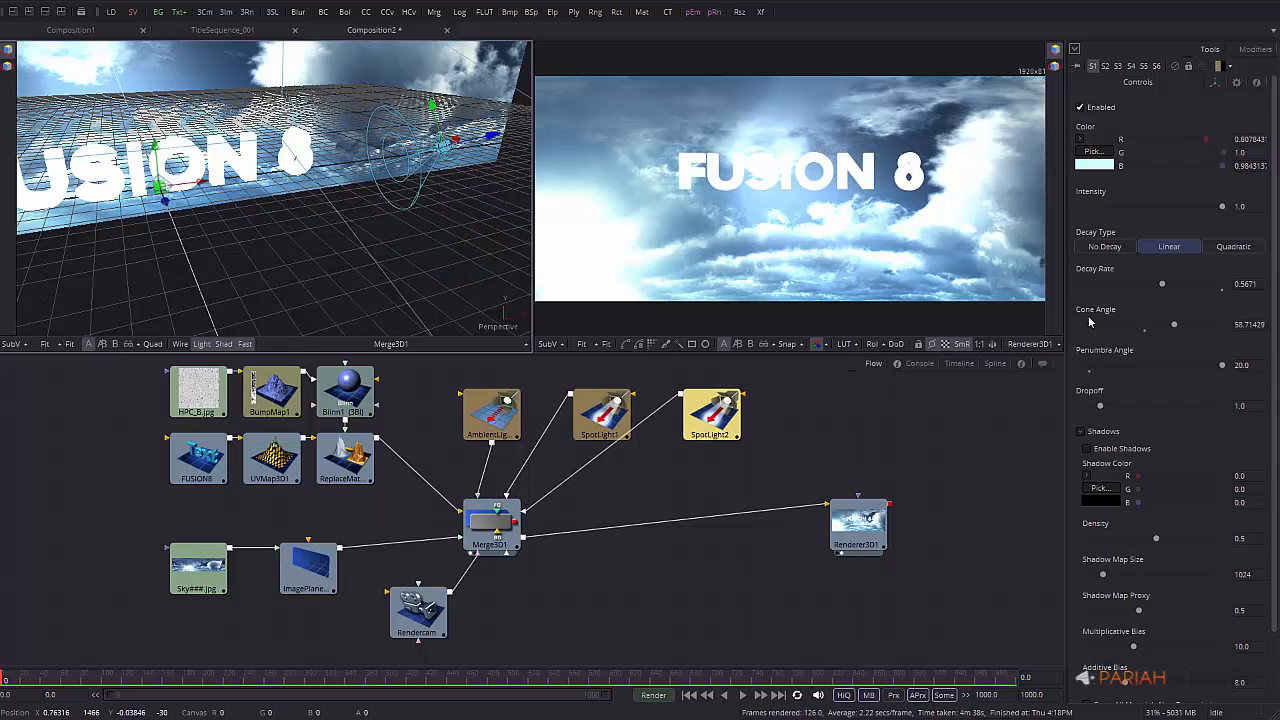
{"action": "left_click", "coordinate": [1088, 448]}
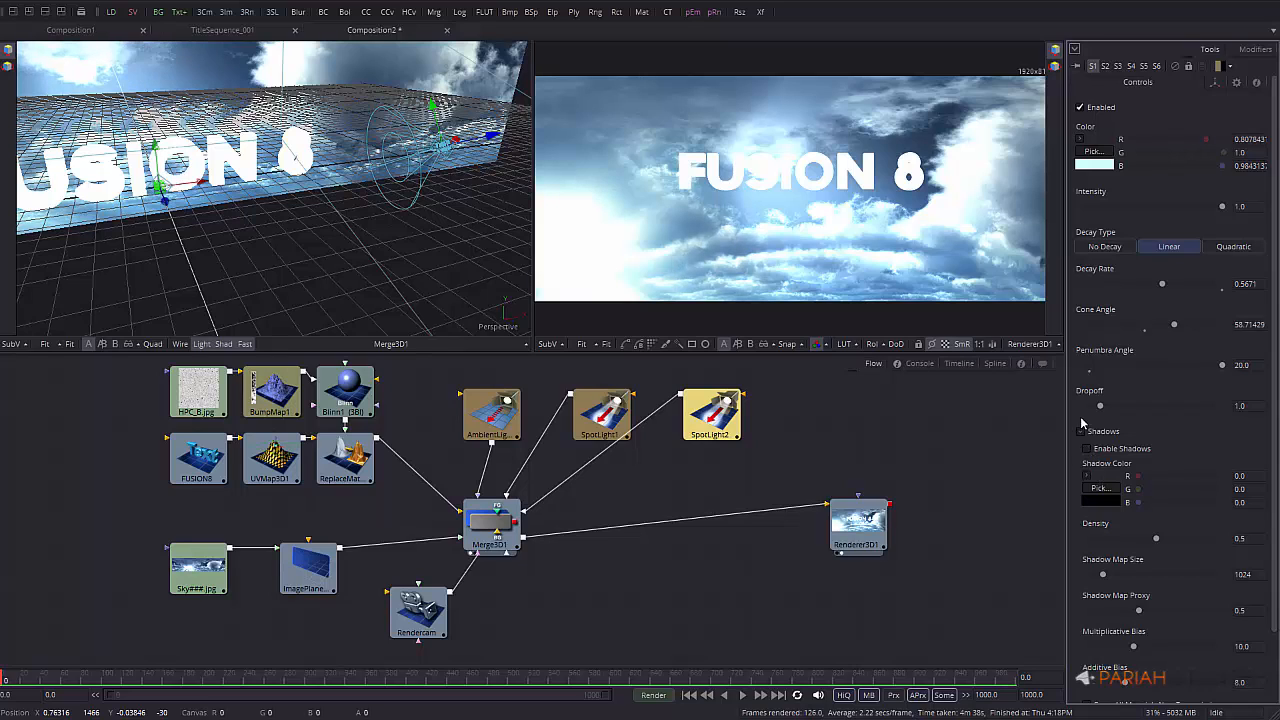
{"action": "left_click", "coordinate": [1080, 436]}
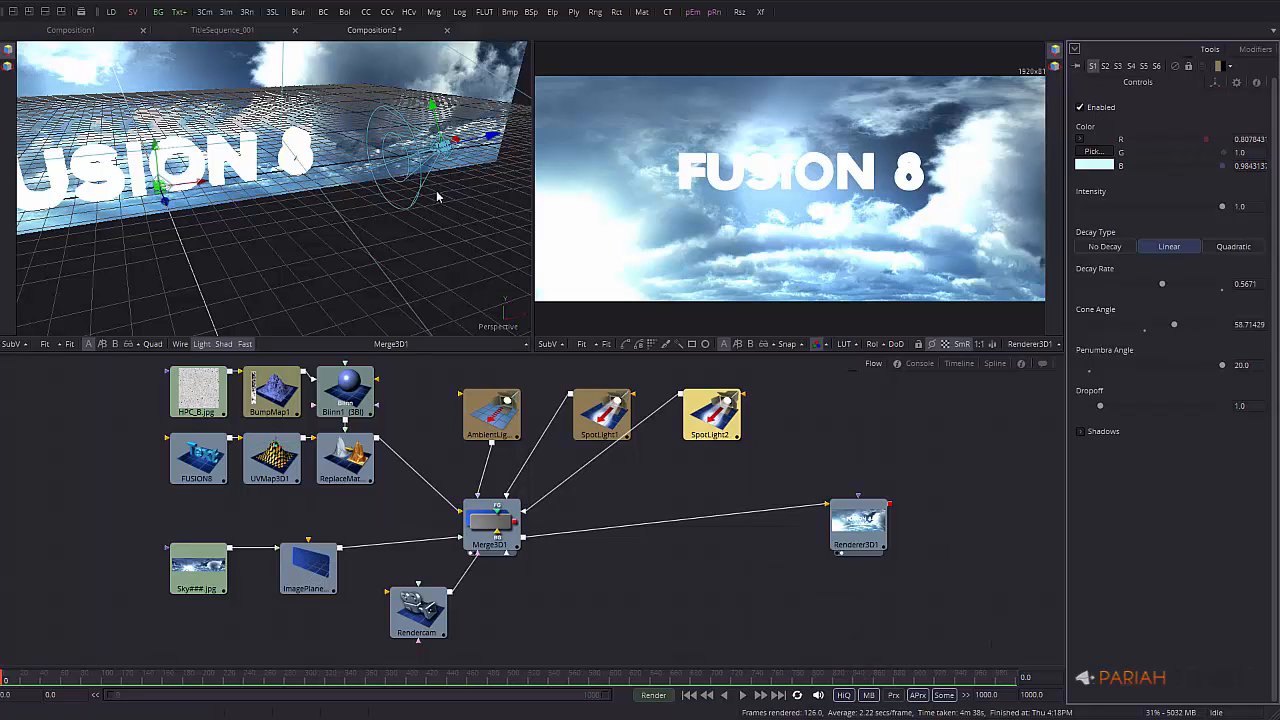
{"action": "left_click", "coordinate": [699, 181]}
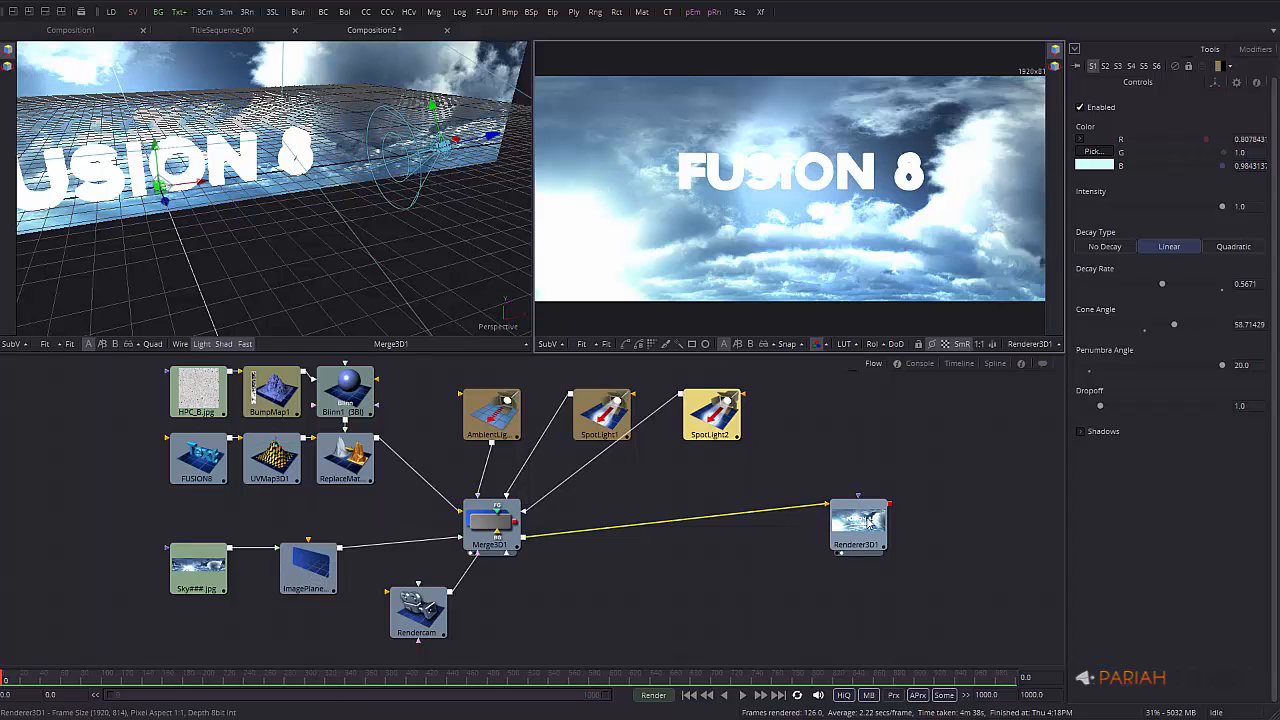
Inspect the Renderer3D1 settings and the Rendercam camera's position and rotation
{"action": "left_click_drag", "start_coordinate": [845, 523], "coordinate": [772, 523]}
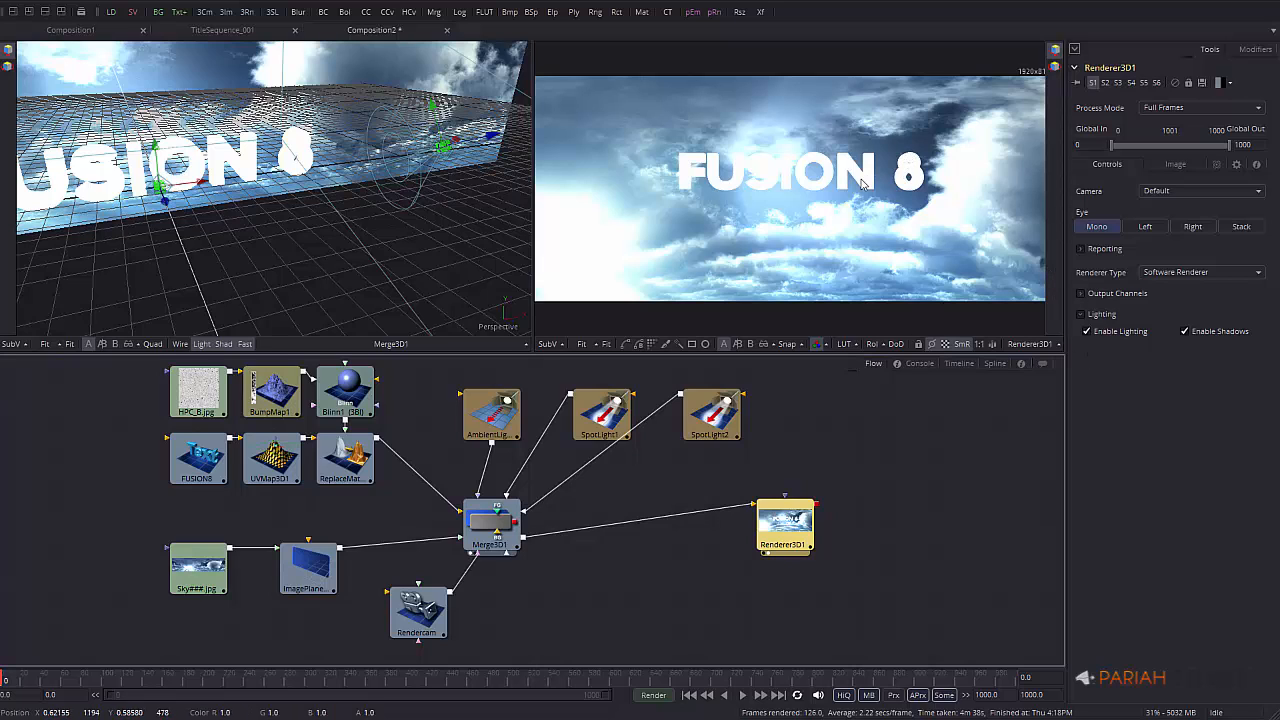
{"action": "left_click", "coordinate": [436, 618]}
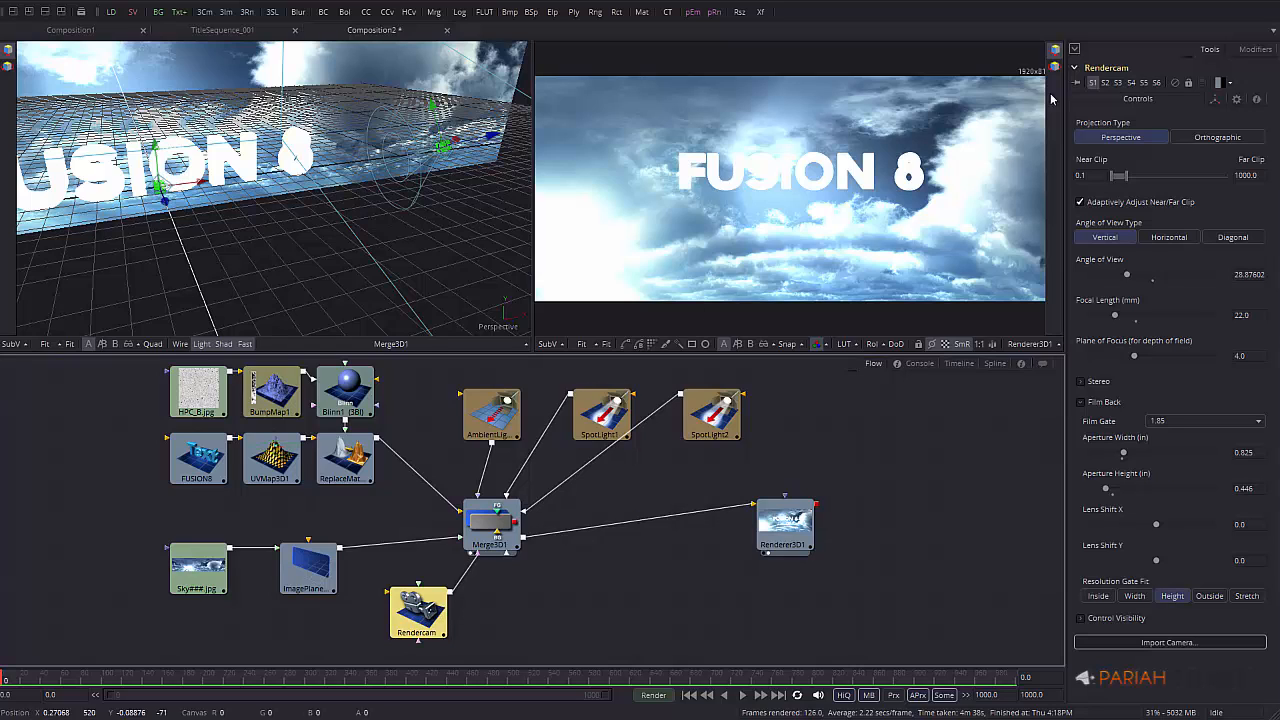
{"action": "left_click", "coordinate": [1216, 101]}
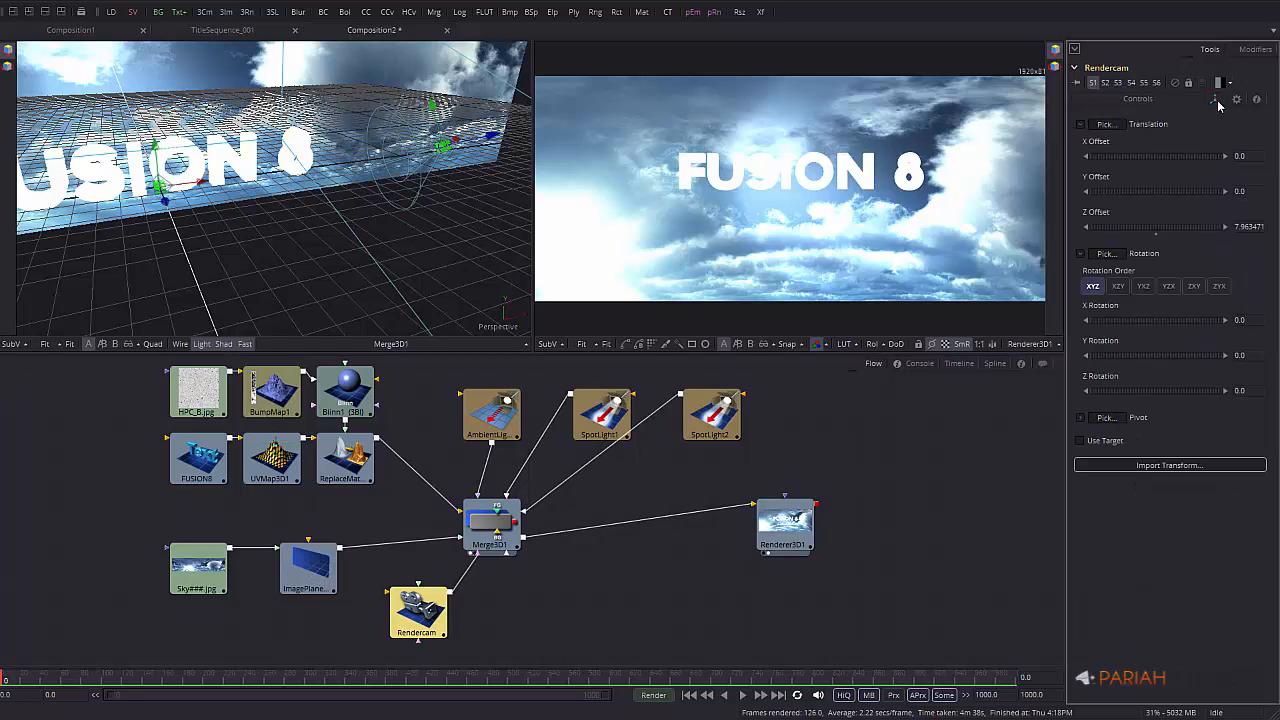
Set the render end and global end times to 125, then go to frame 105
{"action": "left_click", "coordinate": [986, 694]}
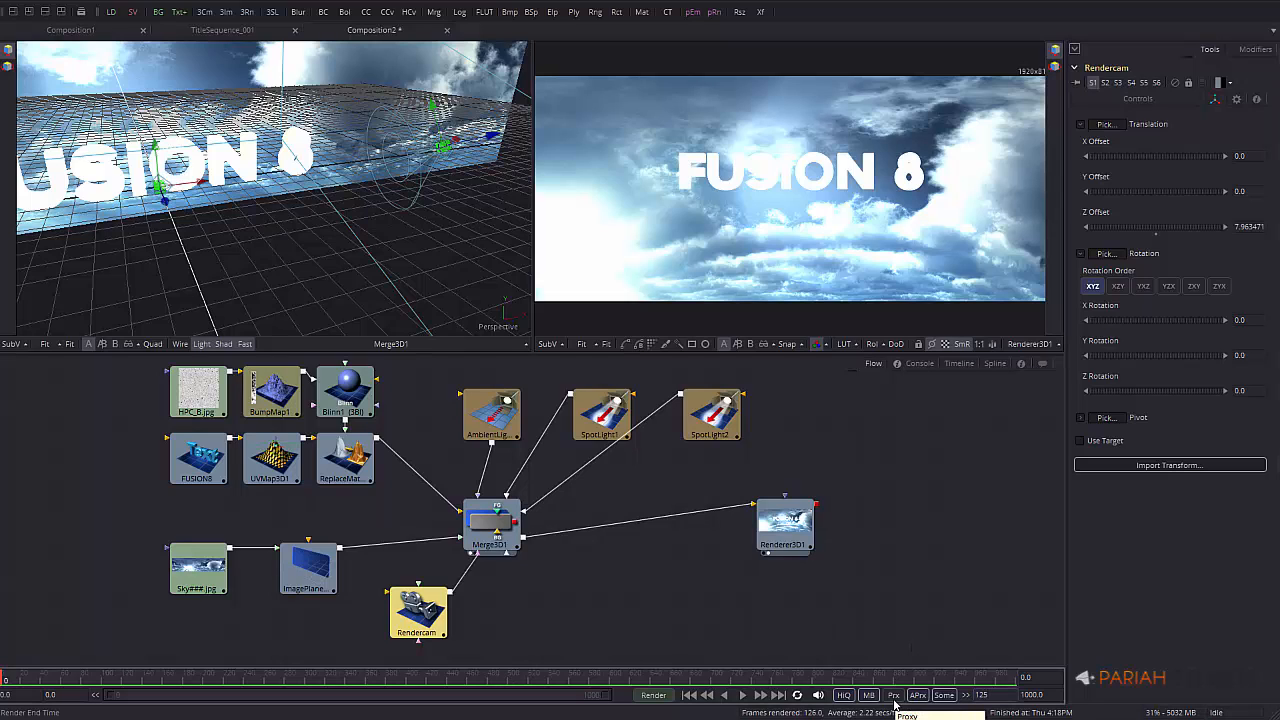
{"action": "key", "text": "Return"}
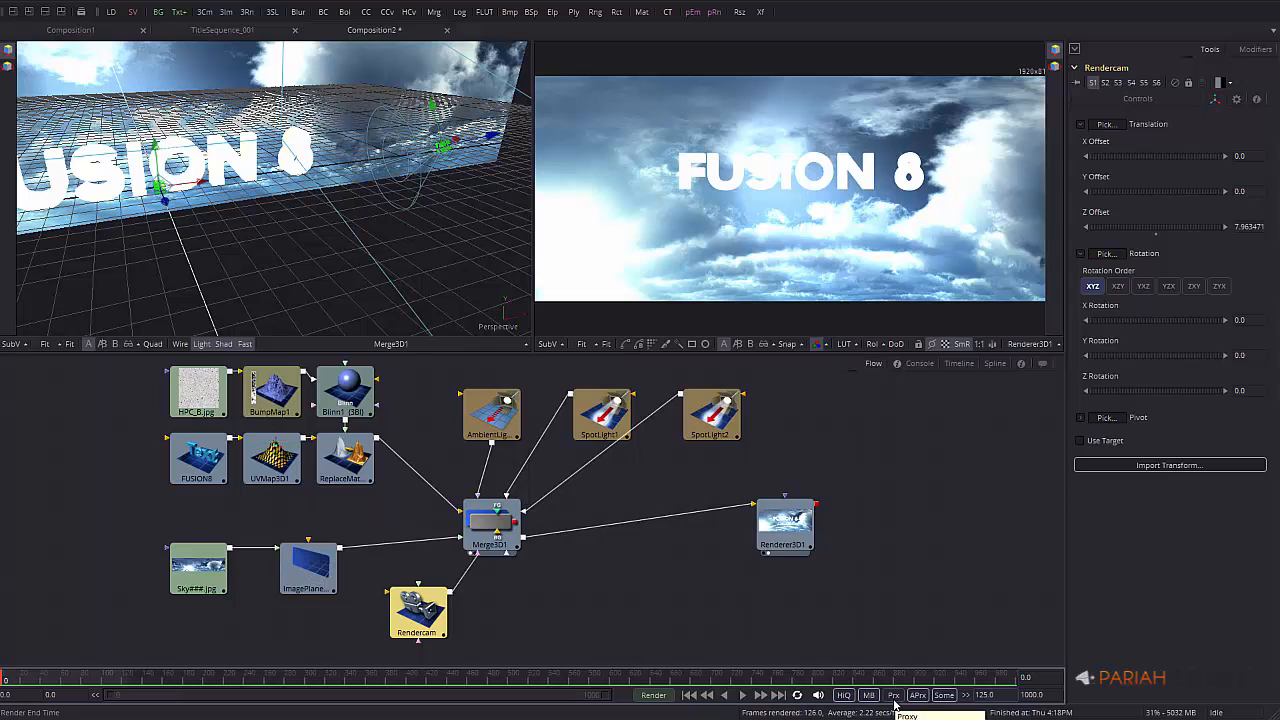
{"action": "left_click", "coordinate": [1052, 695]}
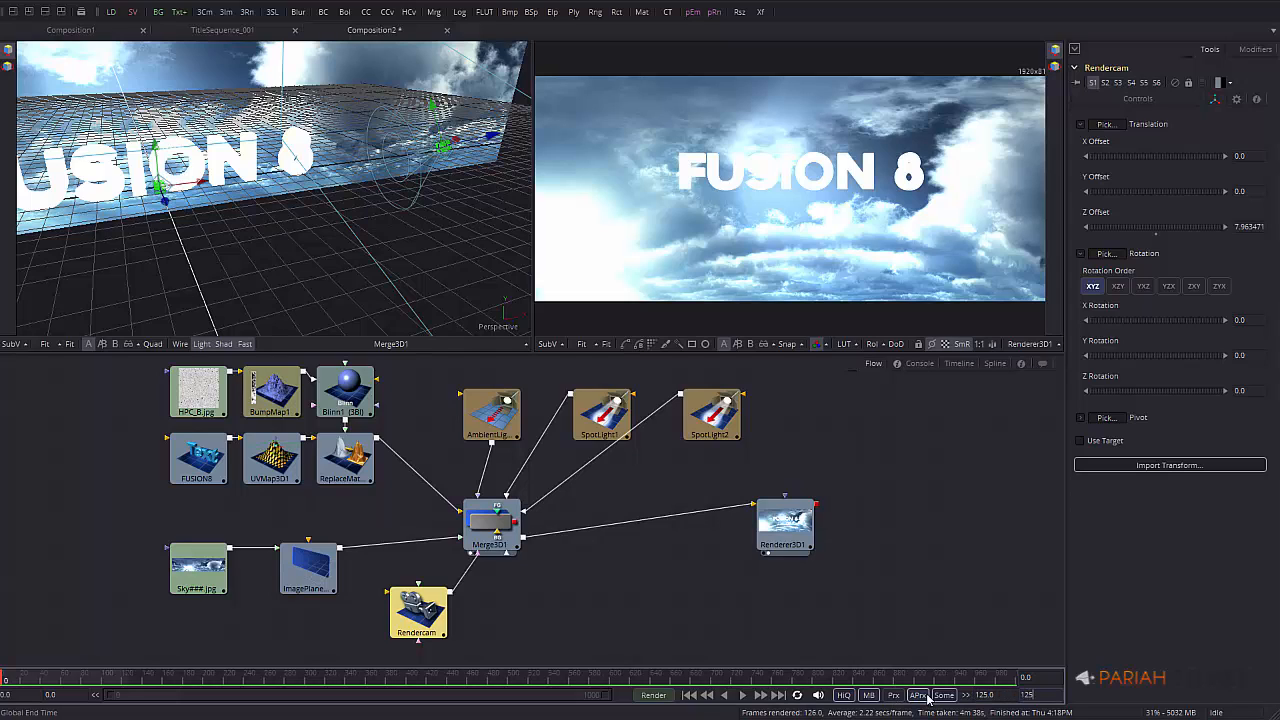
{"action": "key", "text": "Return"}
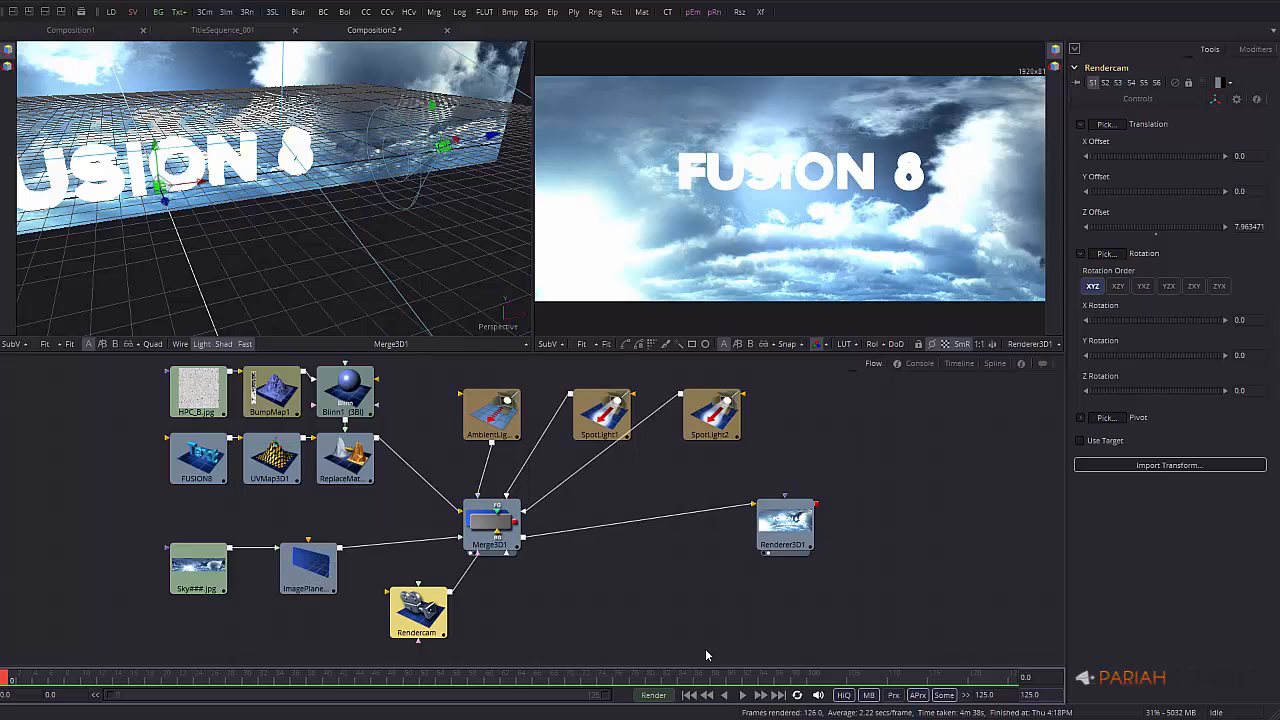
{"action": "left_click", "coordinate": [855, 679]}
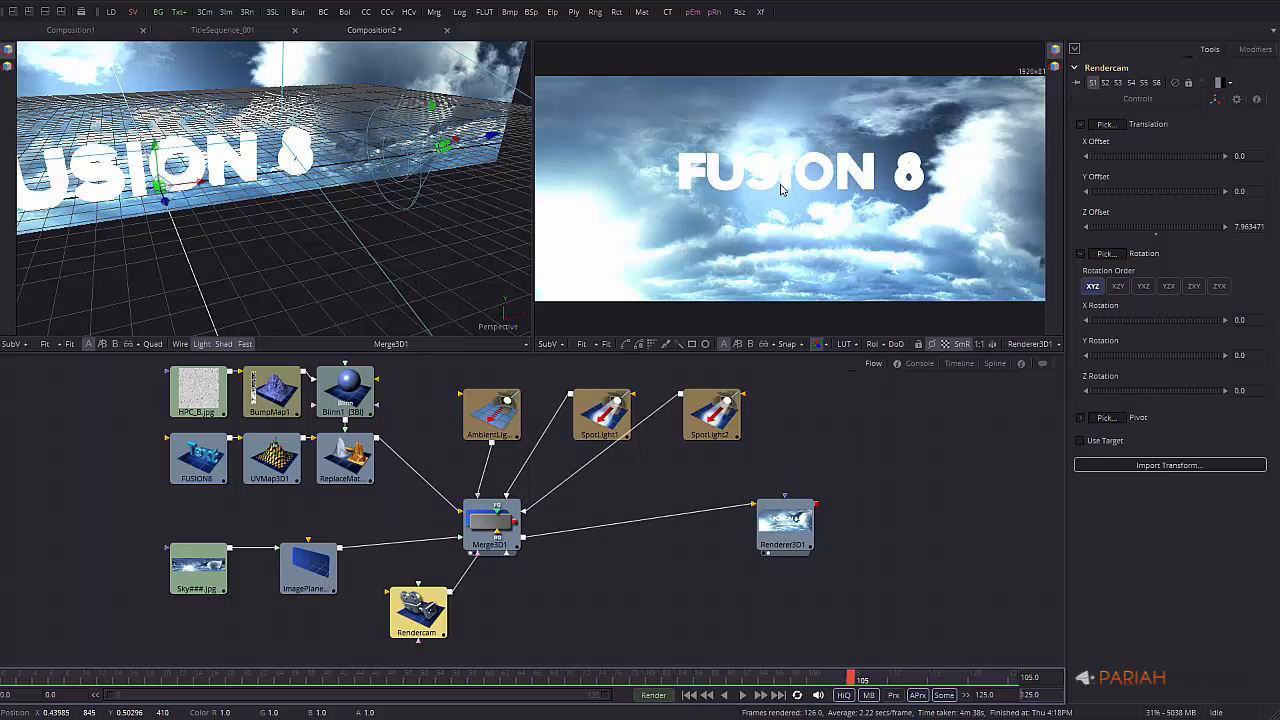
Animate Rendercam's Z Offset, pushing the camera close to the FUSION 8 text near the start
{"action": "right_click", "coordinate": [1096, 217]}
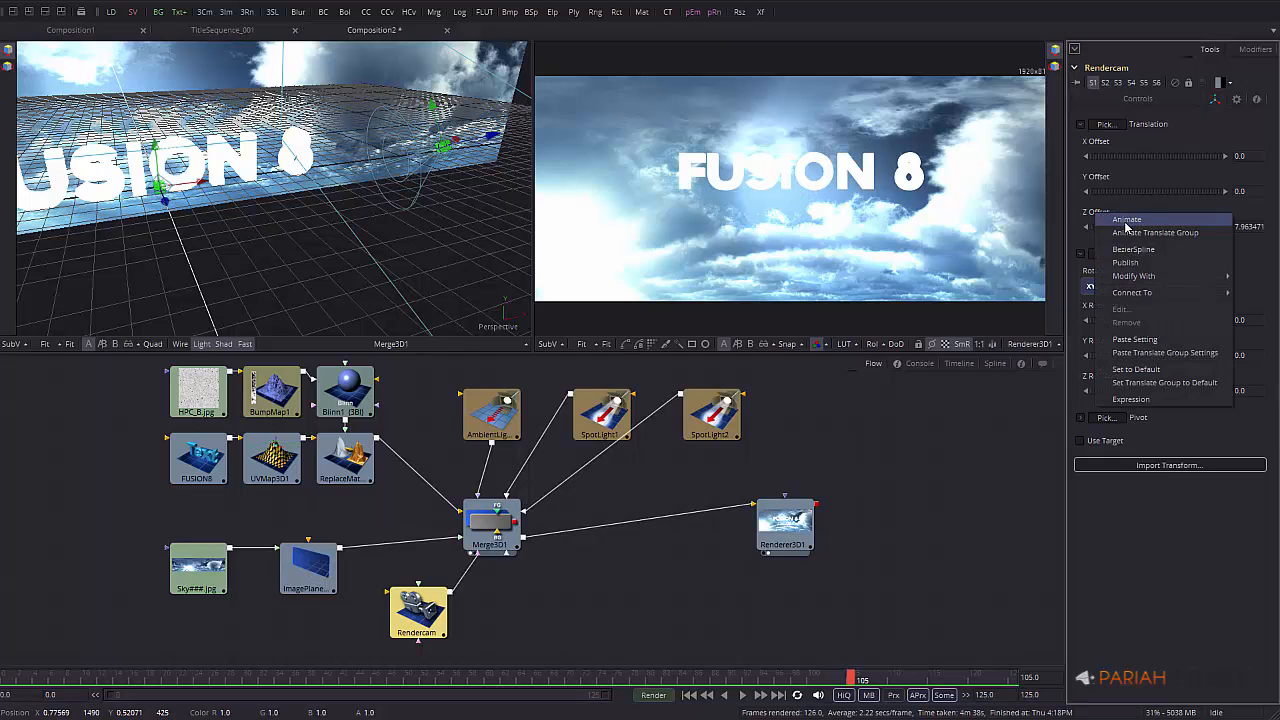
{"action": "left_click", "coordinate": [1126, 222]}
{"action": "left_click_drag", "start_coordinate": [855, 680], "coordinate": [96, 679]}
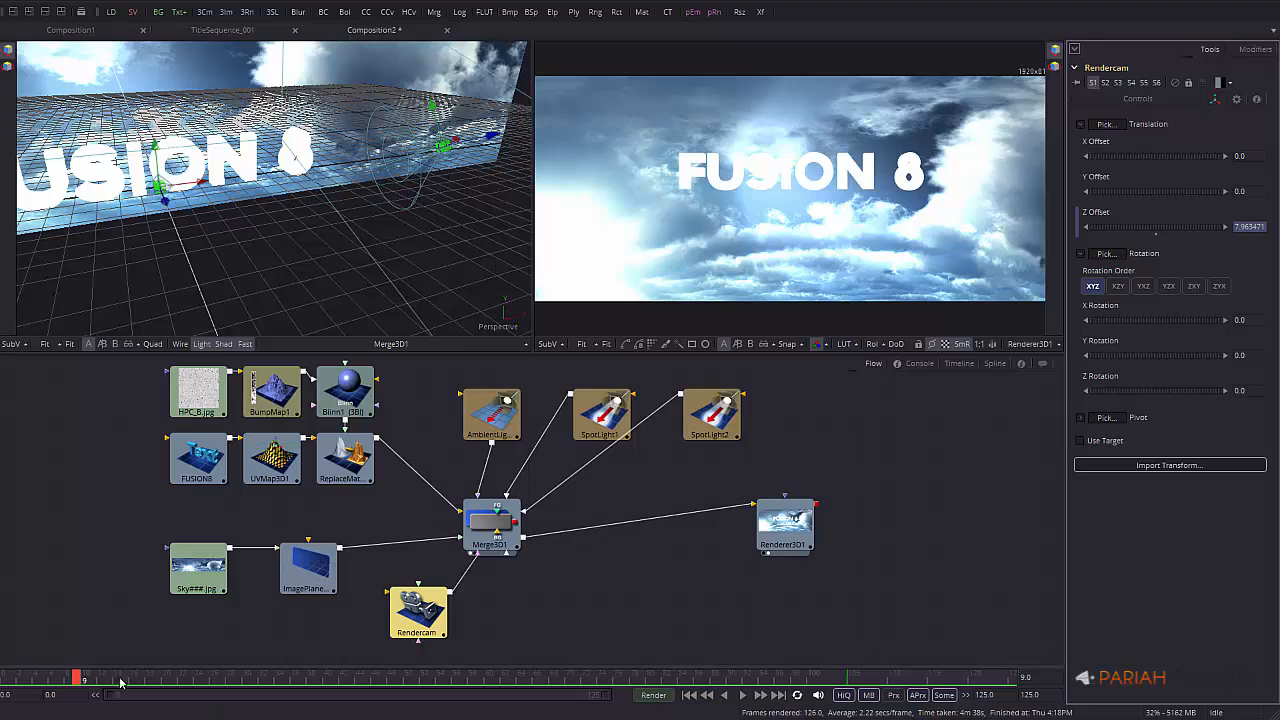
{"action": "middle_click_drag", "start_coordinate": [432, 250], "coordinate": [374, 234], "text": "alt"}
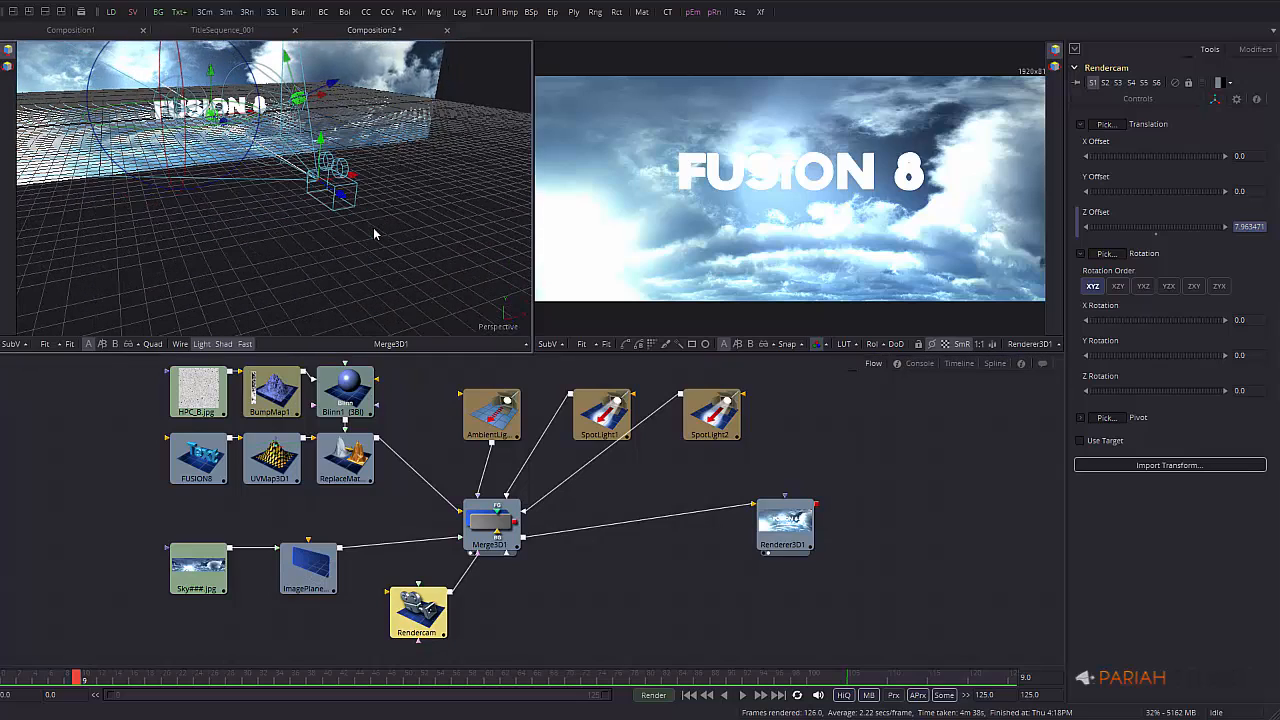
{"action": "left_click_drag", "start_coordinate": [340, 198], "coordinate": [220, 146]}
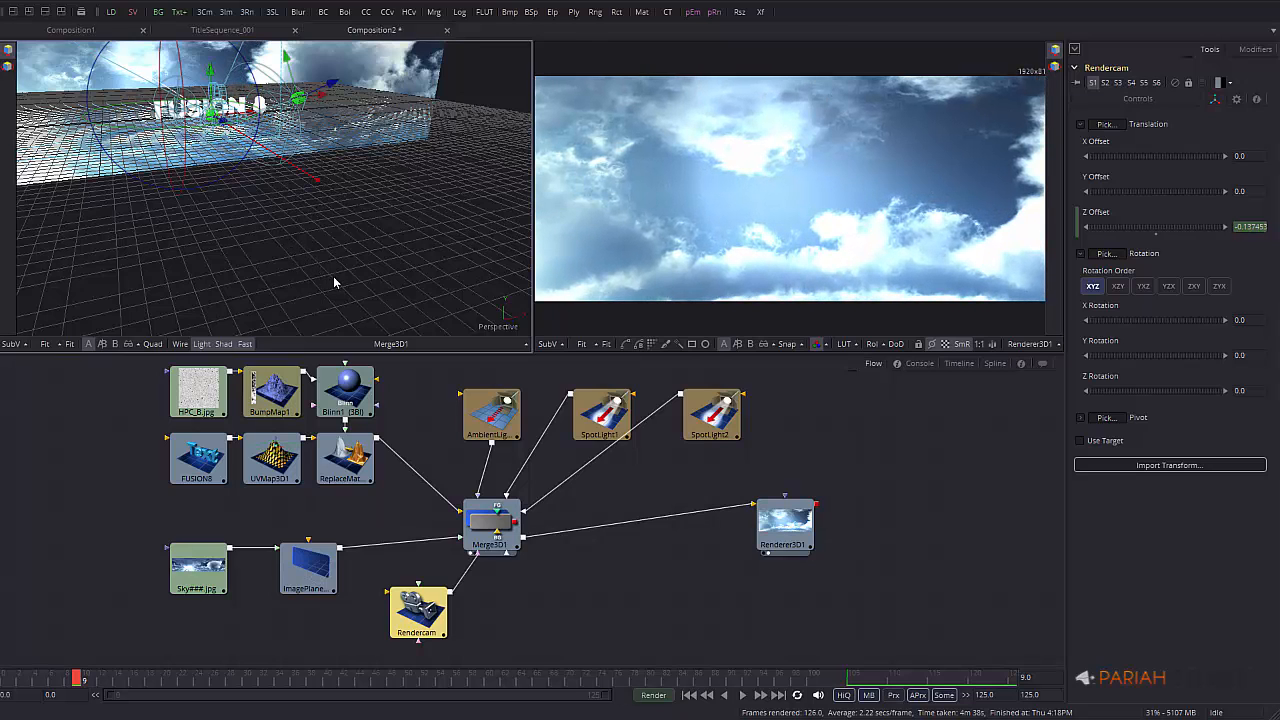
Play back the camera pull-back to preview it, then go to frame 97
{"action": "left_click", "coordinate": [742, 695]}
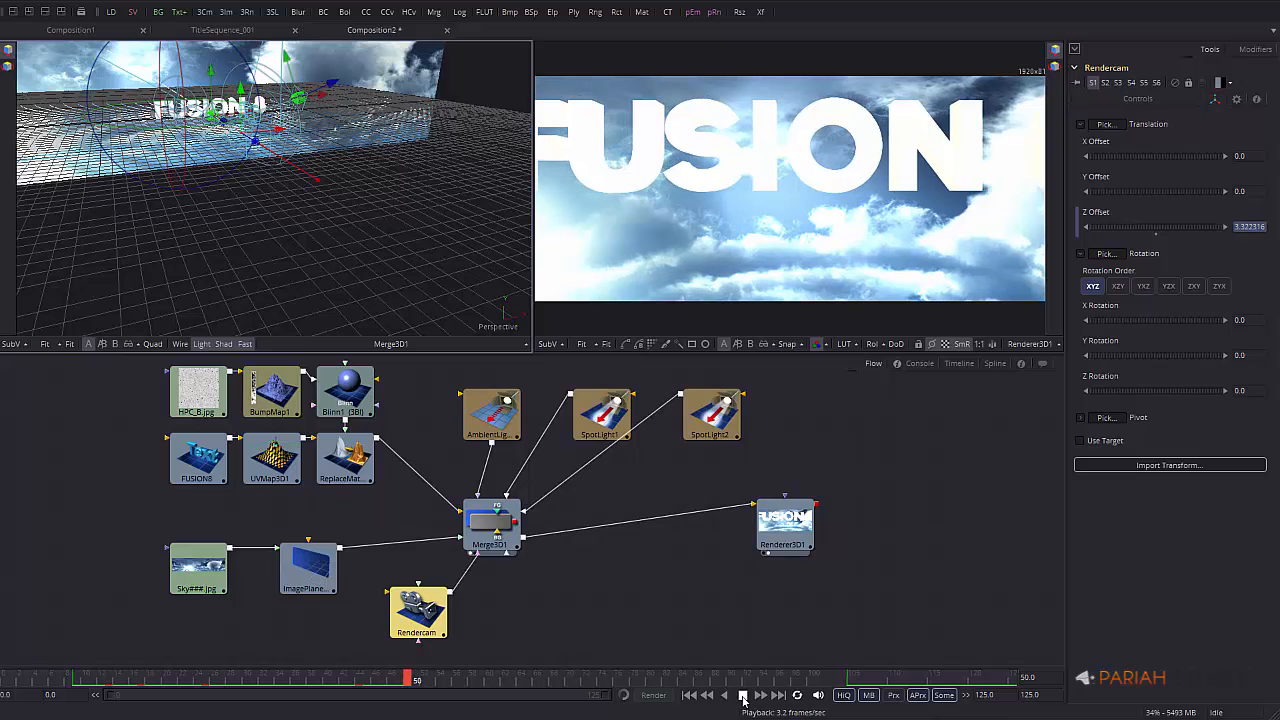
{"action": "left_click", "coordinate": [743, 695]}
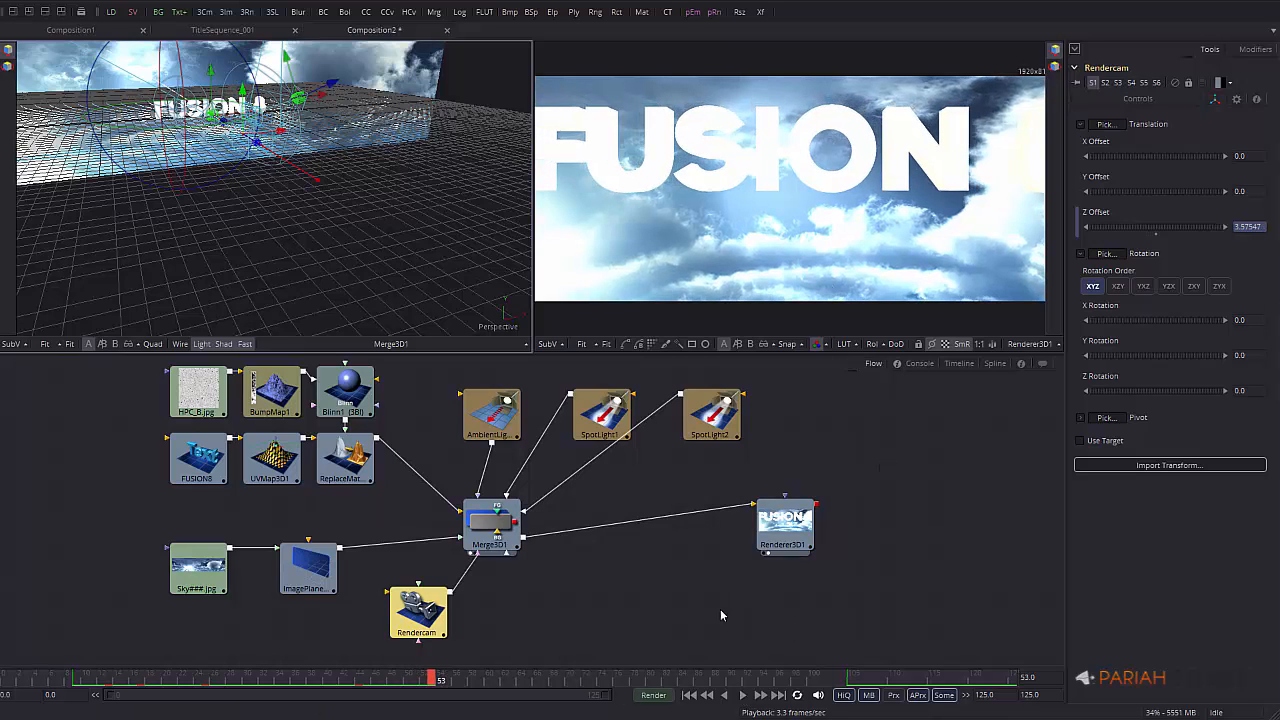
{"action": "left_click", "coordinate": [790, 680]}
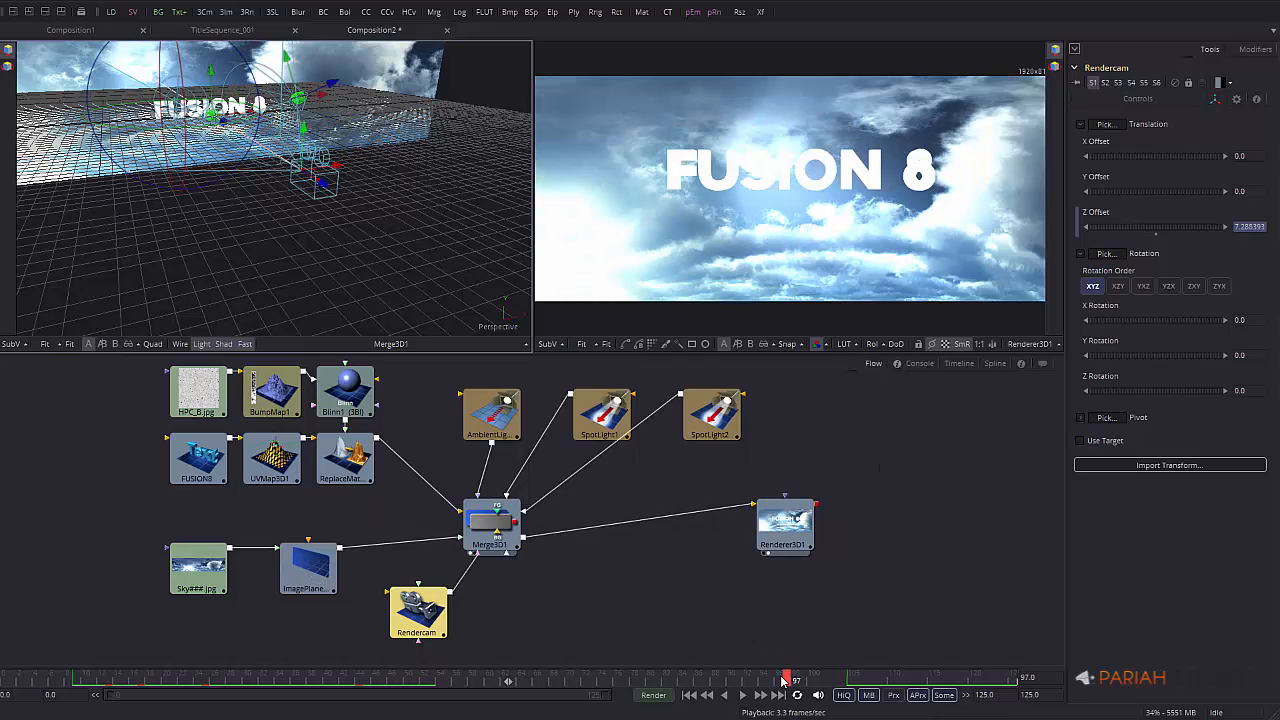
Compare AmbientLight1 off and on, then lower its intensity
{"action": "left_click", "coordinate": [491, 414]}
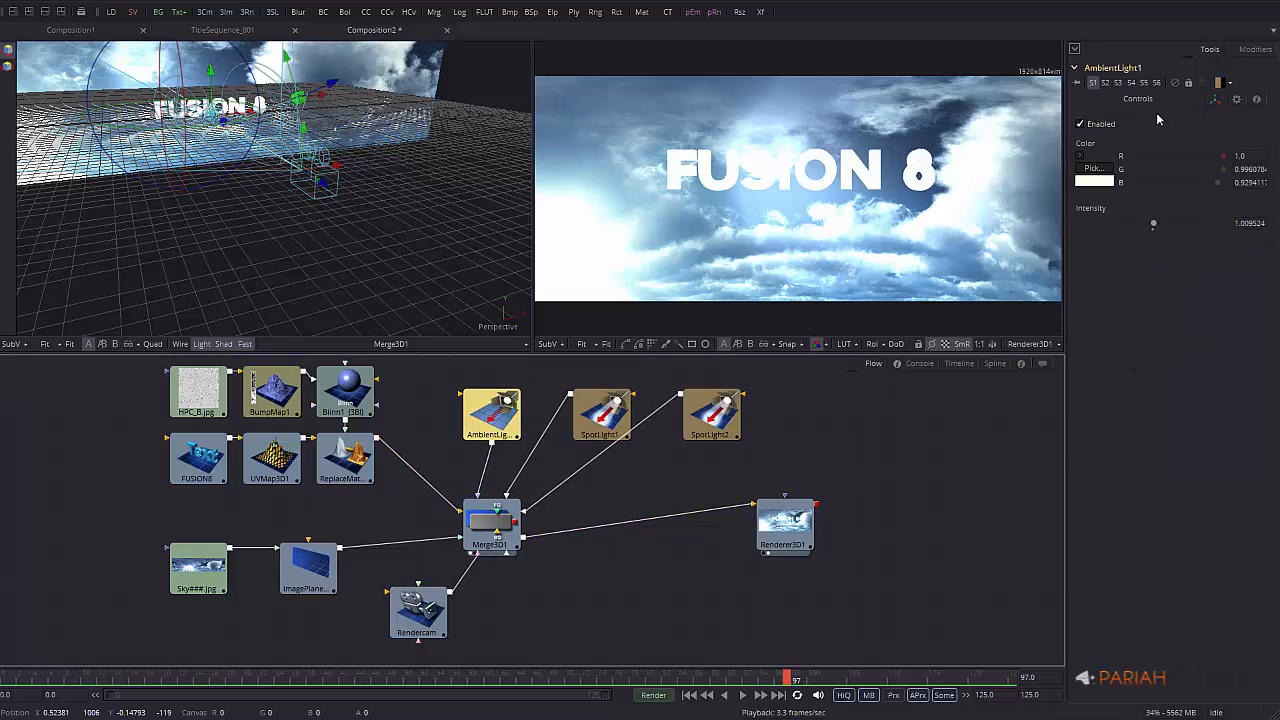
{"action": "left_click", "coordinate": [1080, 124]}
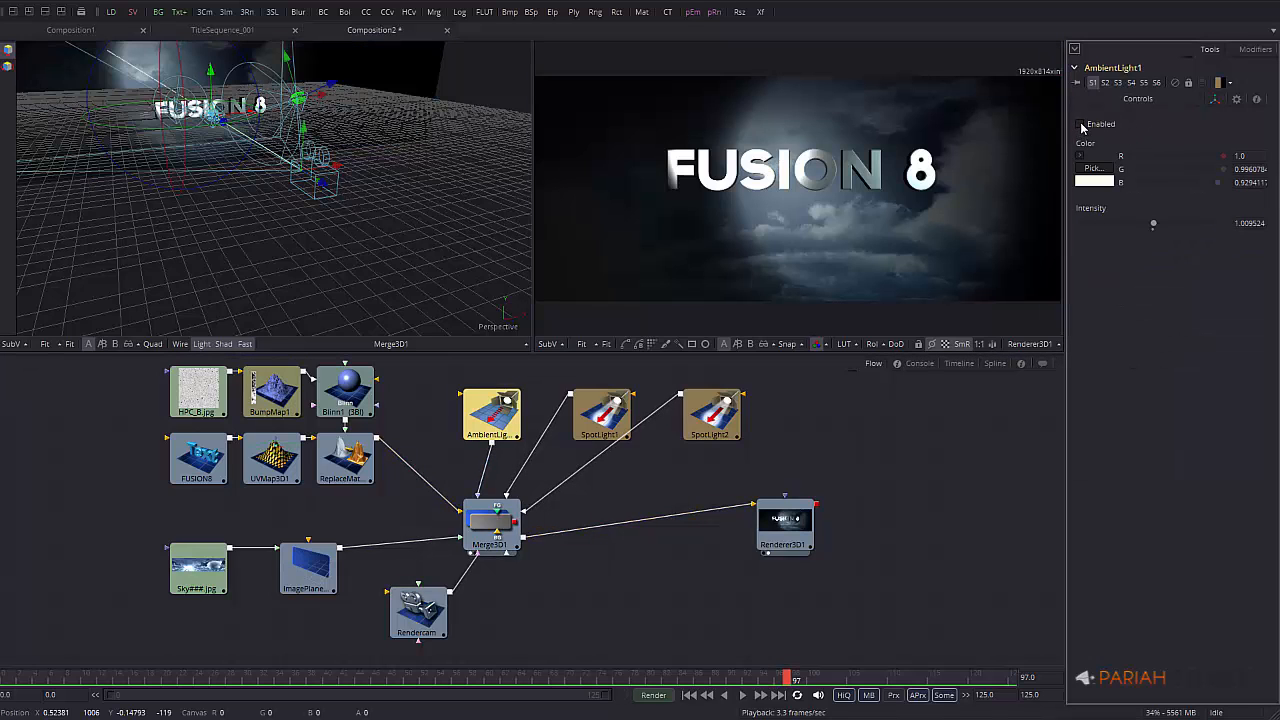
{"action": "left_click", "coordinate": [1080, 124]}
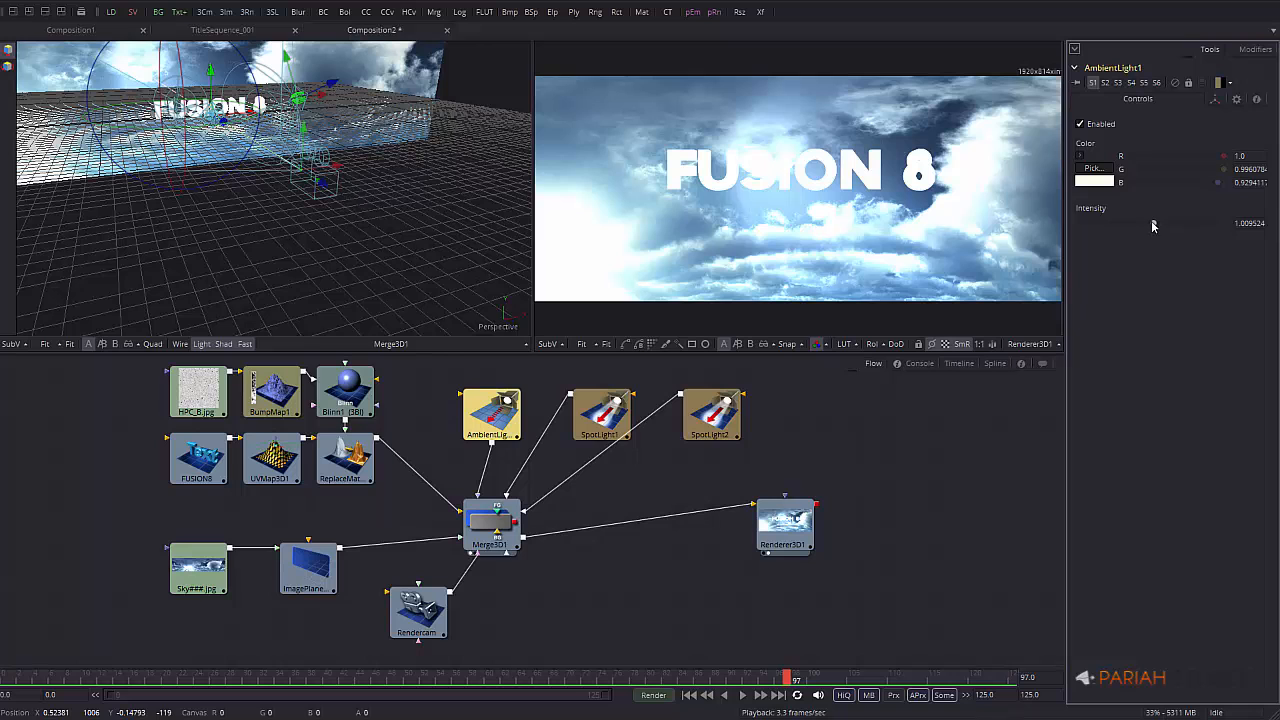
{"action": "left_click_drag", "start_coordinate": [1154, 225], "coordinate": [1121, 226]}
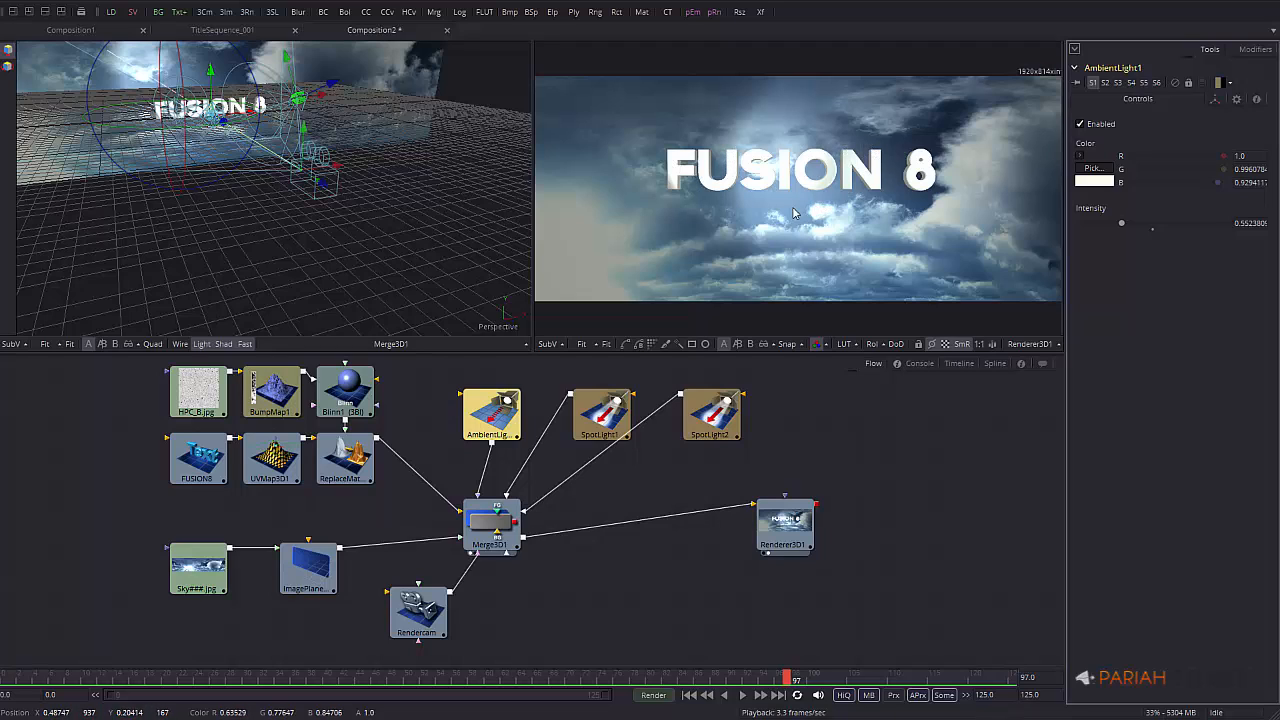
Dim SpotLight1 and set SpotLight2's intensity to about 0.89
{"action": "left_click", "coordinate": [626, 418]}
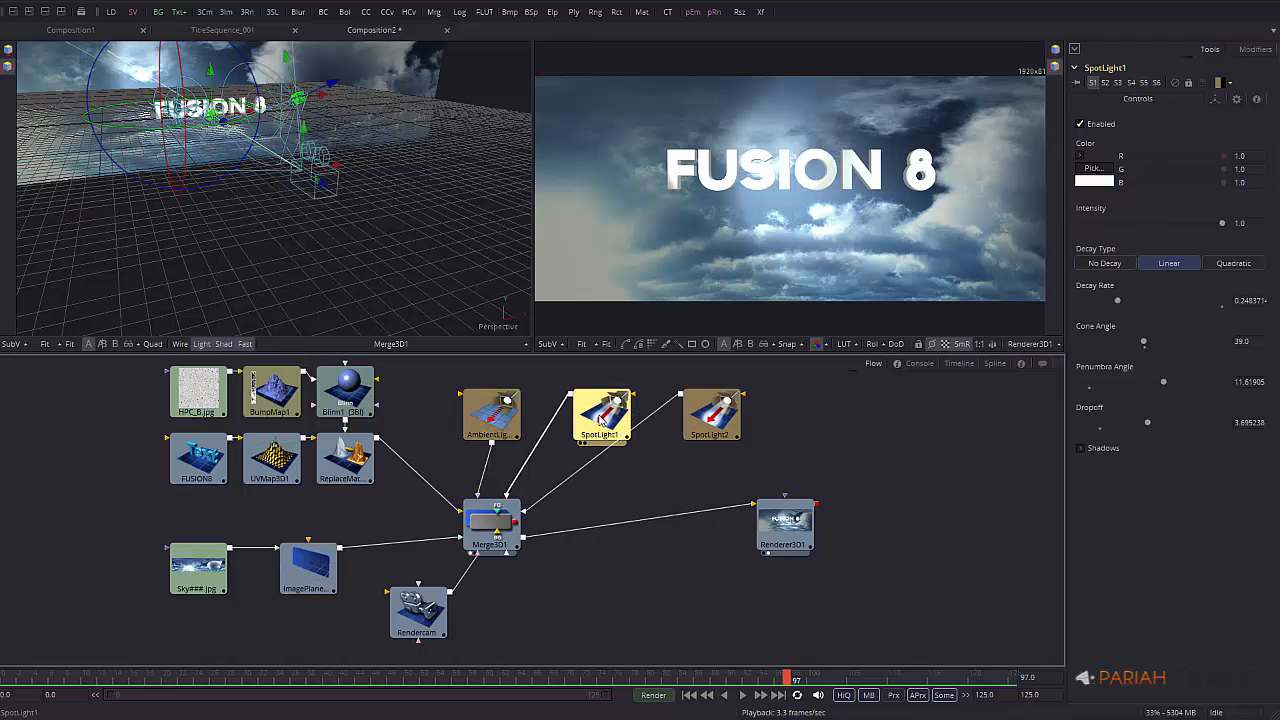
{"action": "left_click_drag", "start_coordinate": [1222, 225], "coordinate": [1102, 224]}
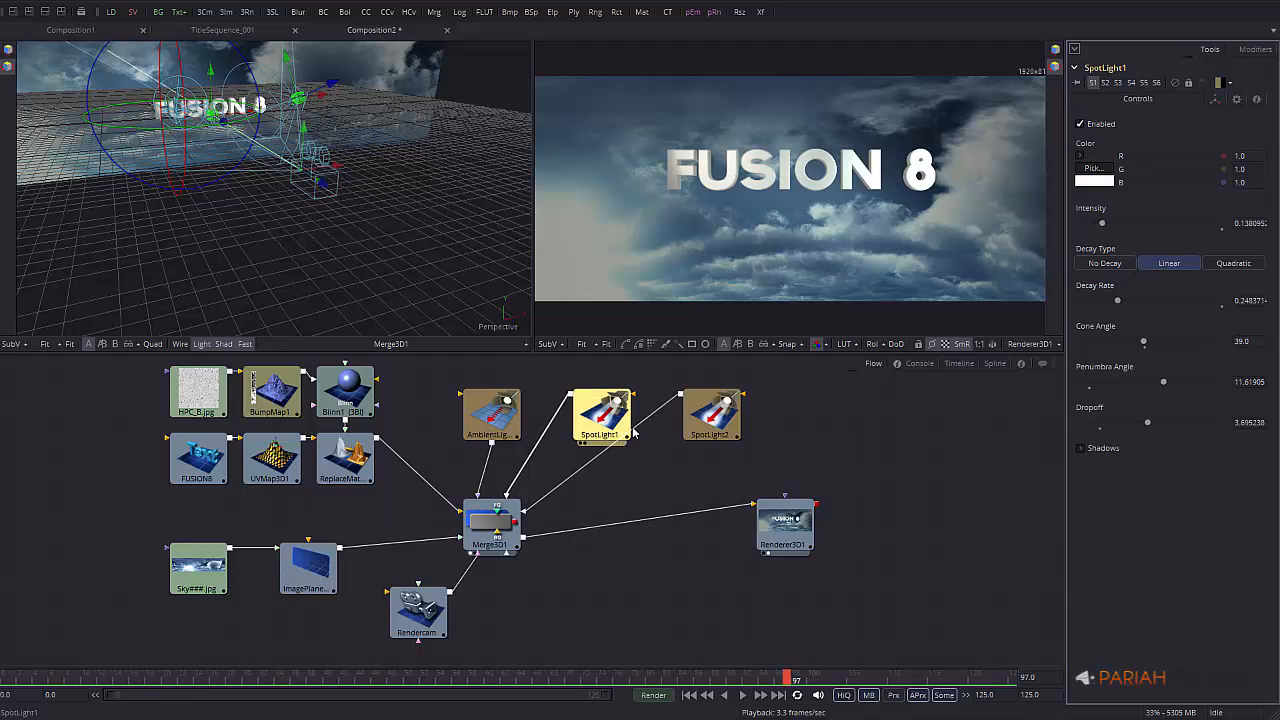
{"action": "left_click", "coordinate": [711, 414]}
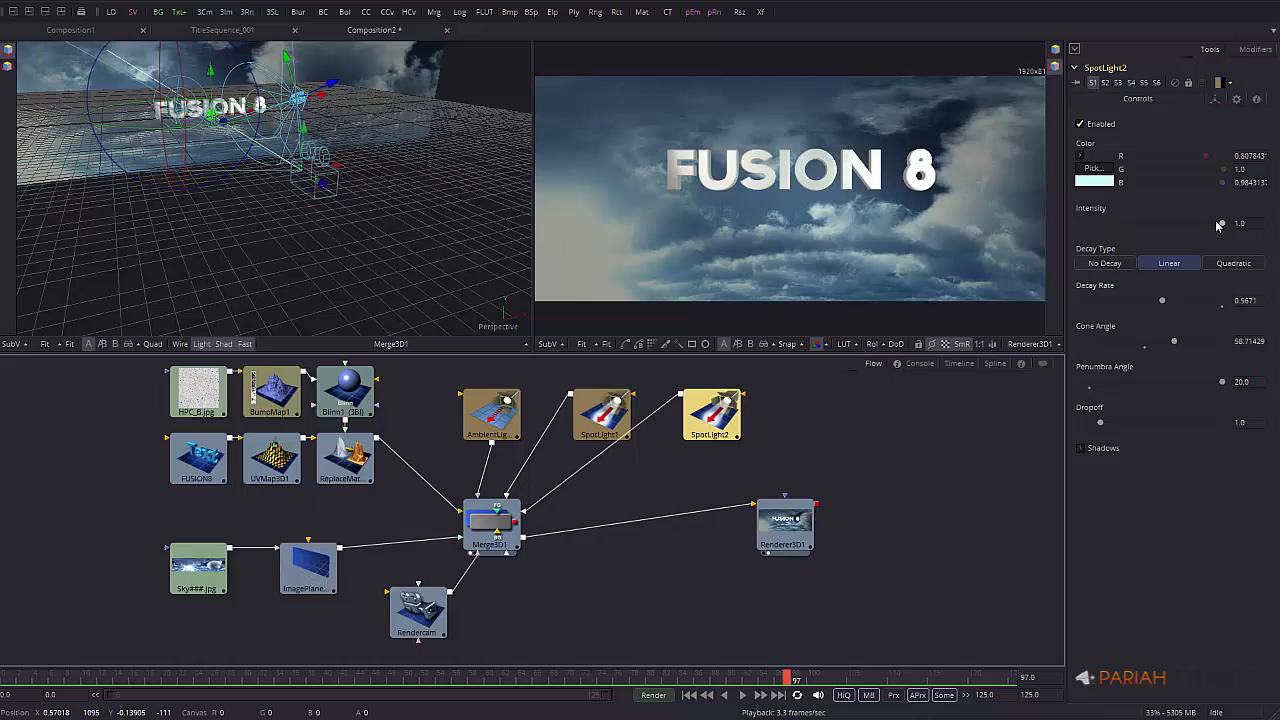
{"action": "mouse_move", "coordinate": [1218, 226]}
{"action": "left_mouse_down"}
{"action": "mouse_move", "coordinate": [1108, 240]}
{"action": "mouse_move", "coordinate": [1209, 237]}
{"action": "left_mouse_up"}
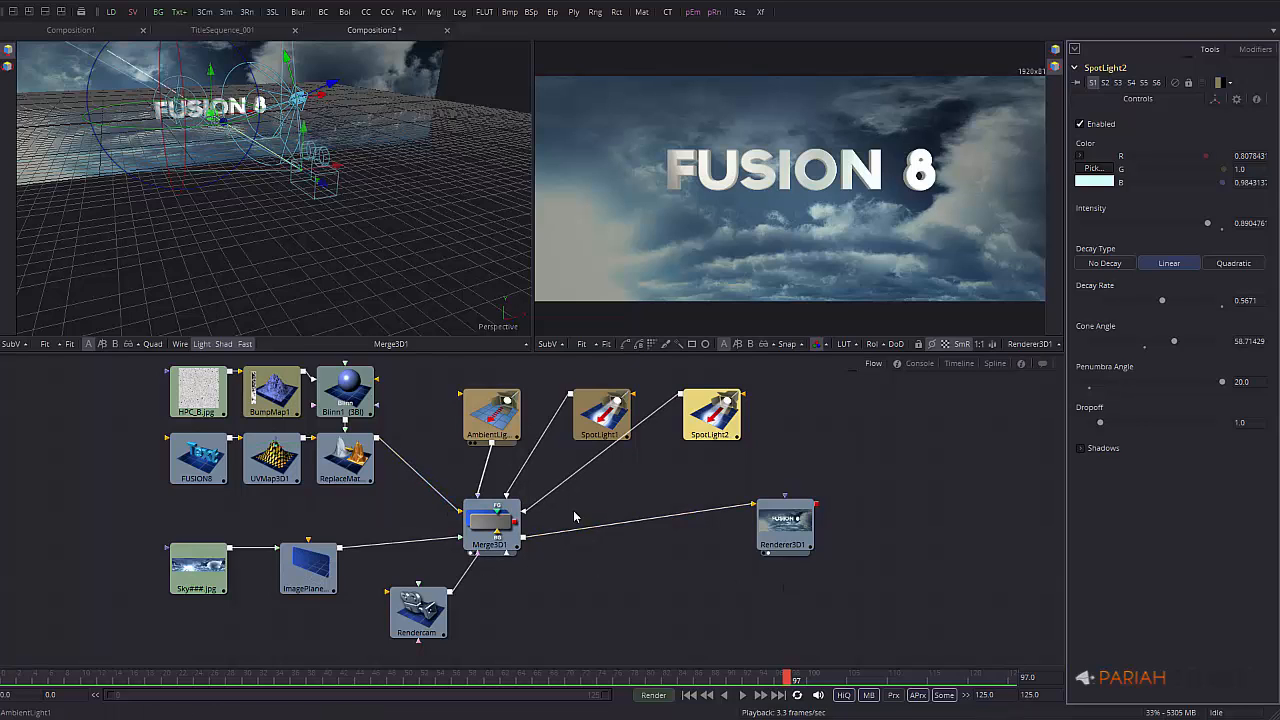
{"action": "left_click", "coordinate": [430, 606]}
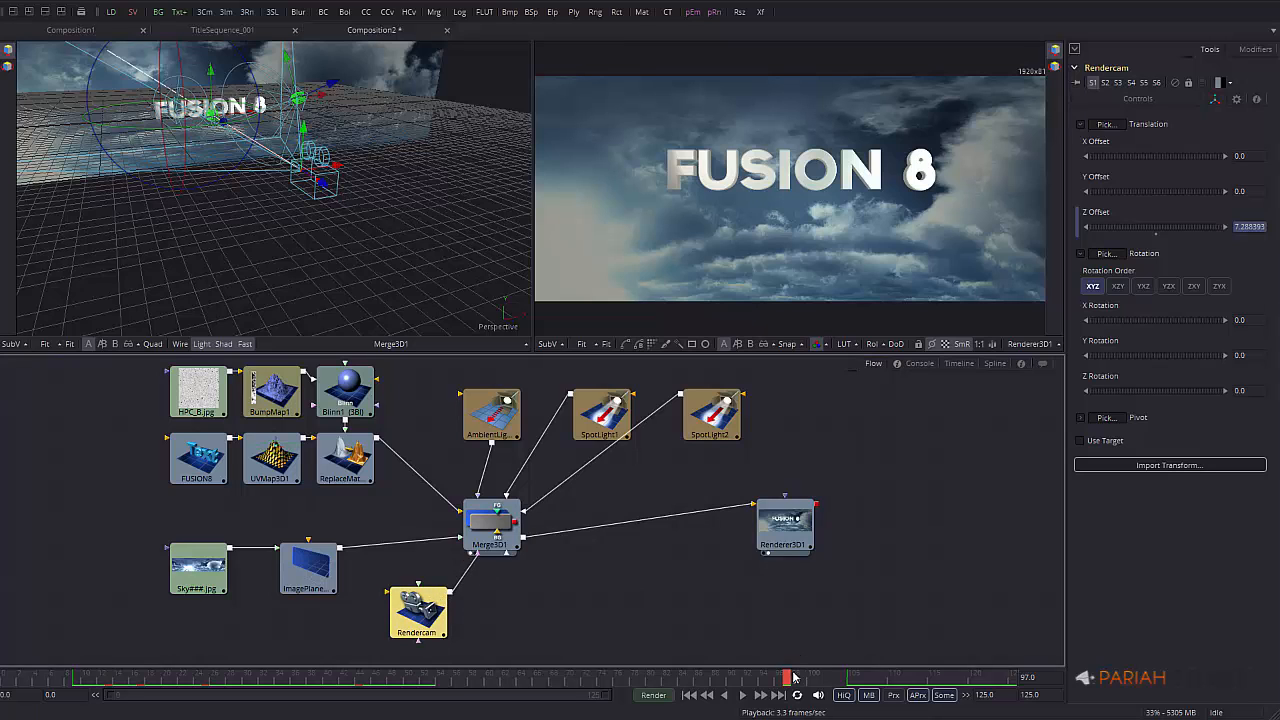
Scrub the camera move back to frame 102 and show every tool's track in the timeline
{"action": "left_click_drag", "start_coordinate": [790, 678], "coordinate": [830, 625]}
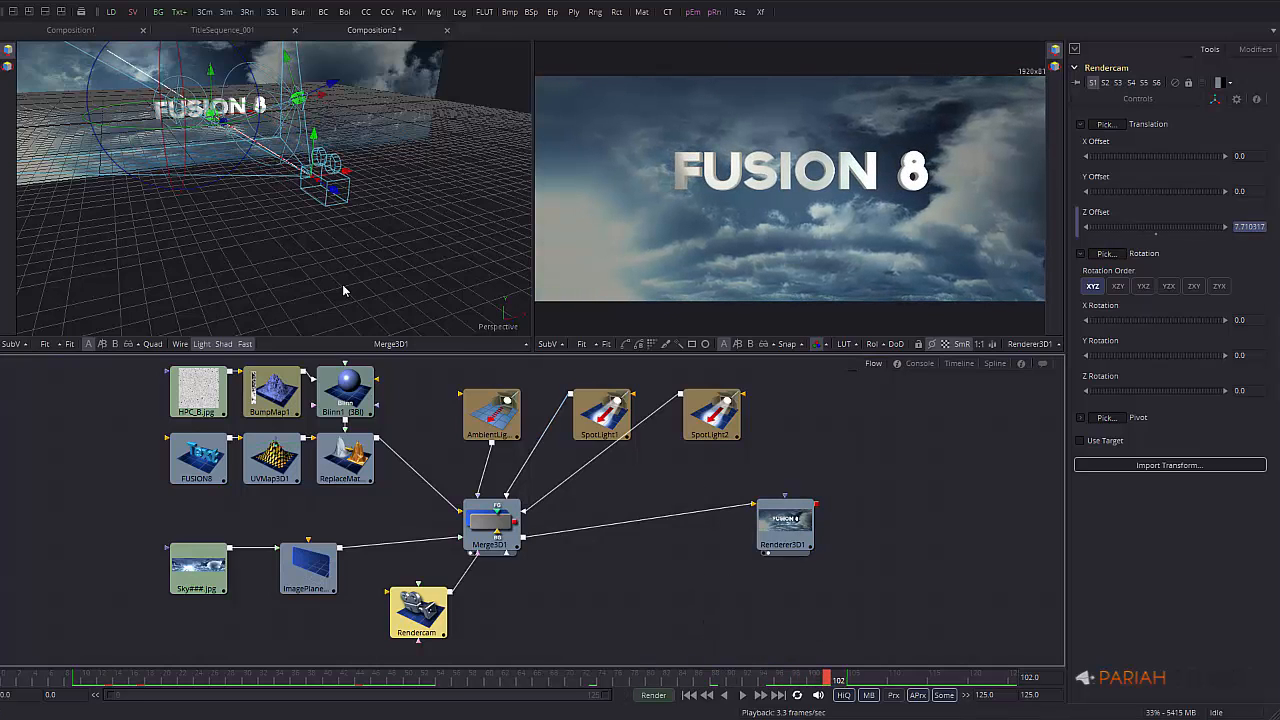
{"action": "left_click", "coordinate": [959, 364]}
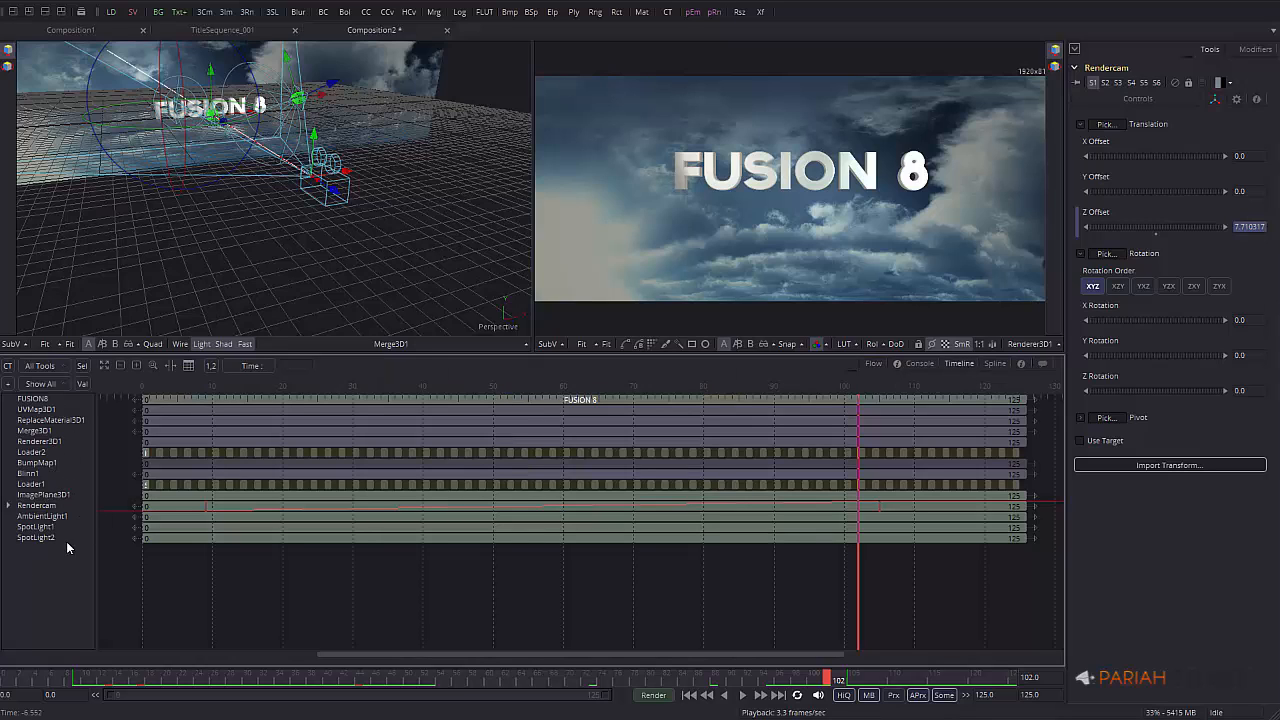
Reveal Rendercam's Z Offset track and display its curve in the spline editor
{"action": "left_click", "coordinate": [8, 508]}
{"action": "left_click", "coordinate": [9, 506]}
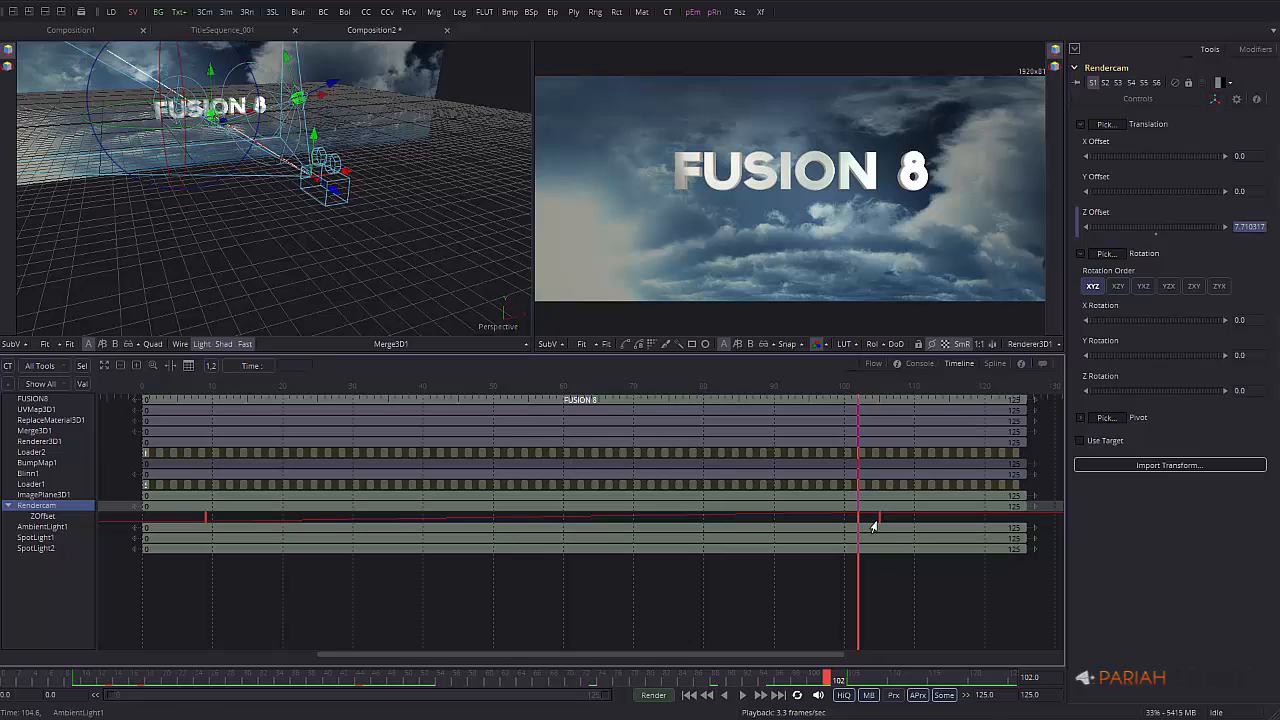
{"action": "left_click", "coordinate": [994, 364]}
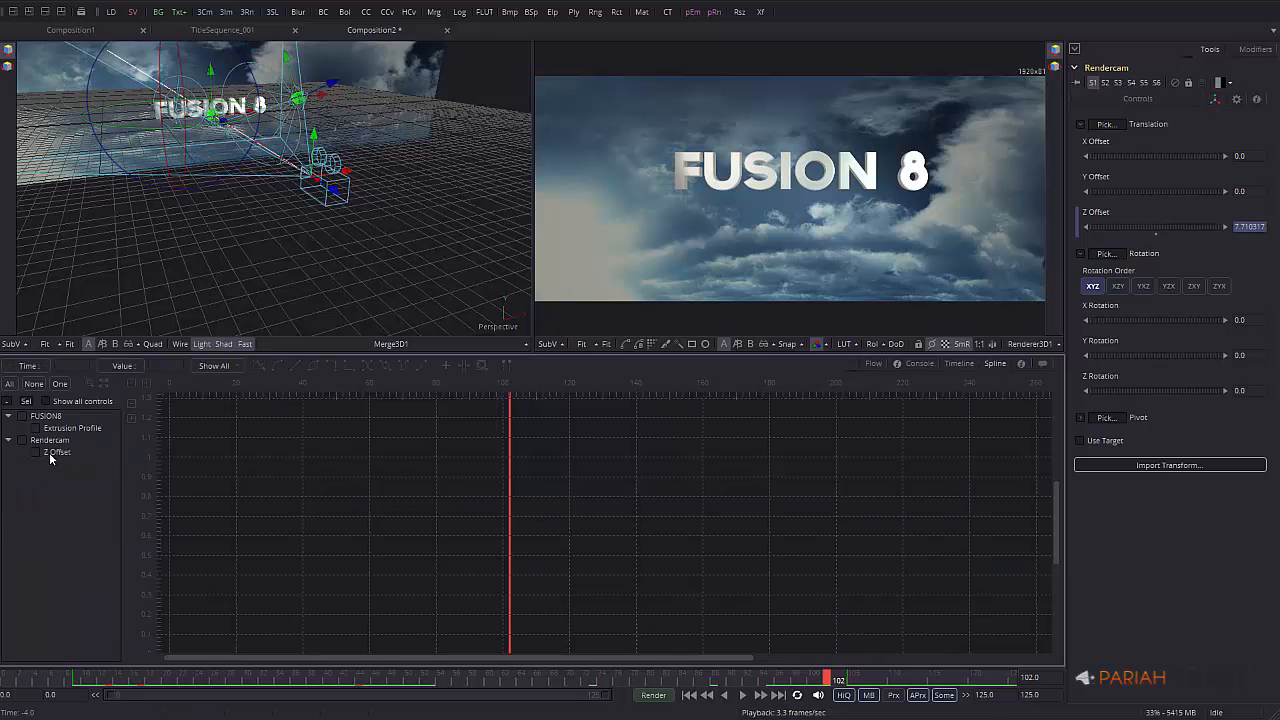
{"action": "left_click", "coordinate": [50, 453]}
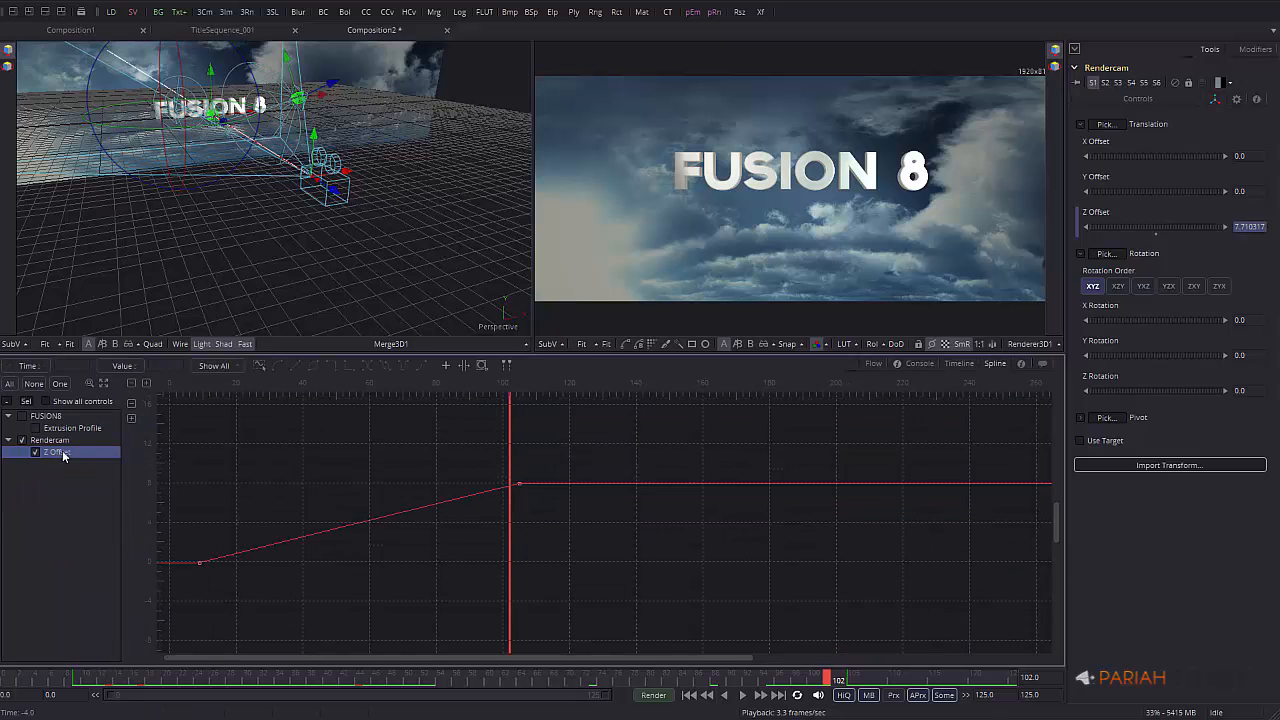
{"action": "left_click", "coordinate": [199, 563]}
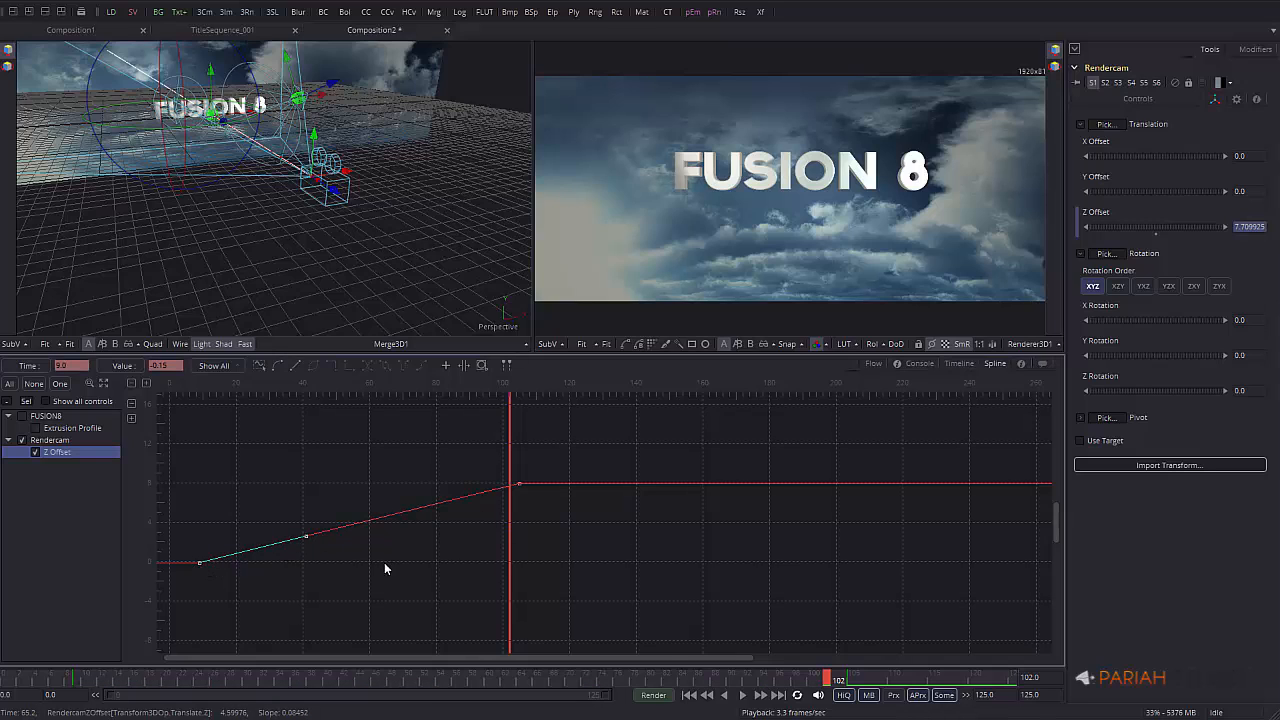
{"action": "middle_click_drag", "start_coordinate": [316, 584], "coordinate": [464, 562]}
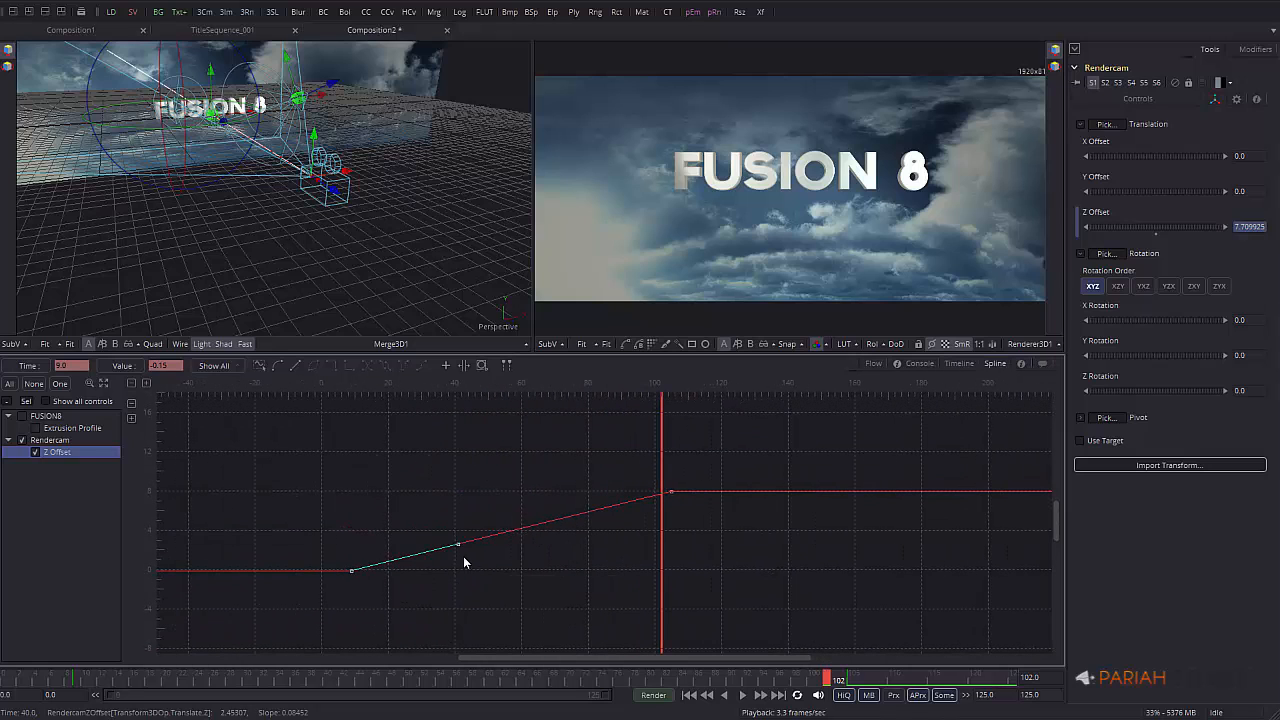
Ease the camera's Z Offset move into its frame-105 key and out of its first key
{"action": "left_click", "coordinate": [670, 493]}
{"action": "left_click_drag", "start_coordinate": [563, 521], "coordinate": [530, 494]}
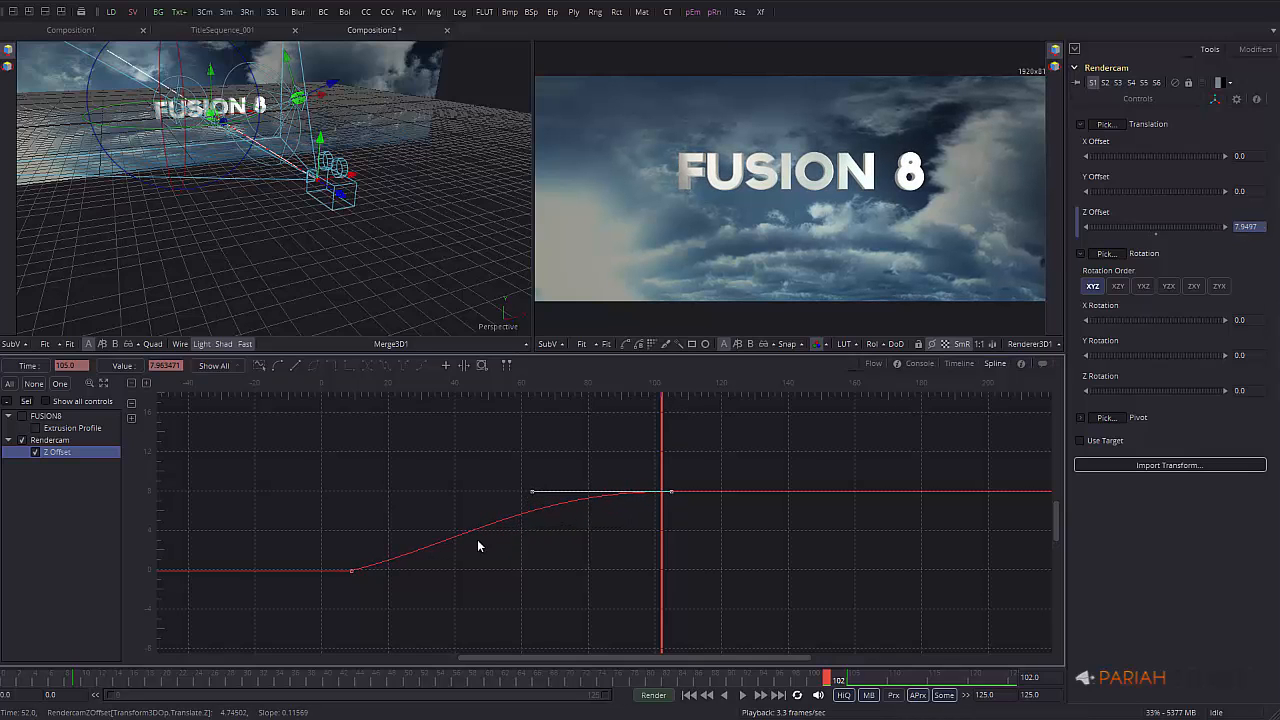
{"action": "left_click", "coordinate": [351, 571]}
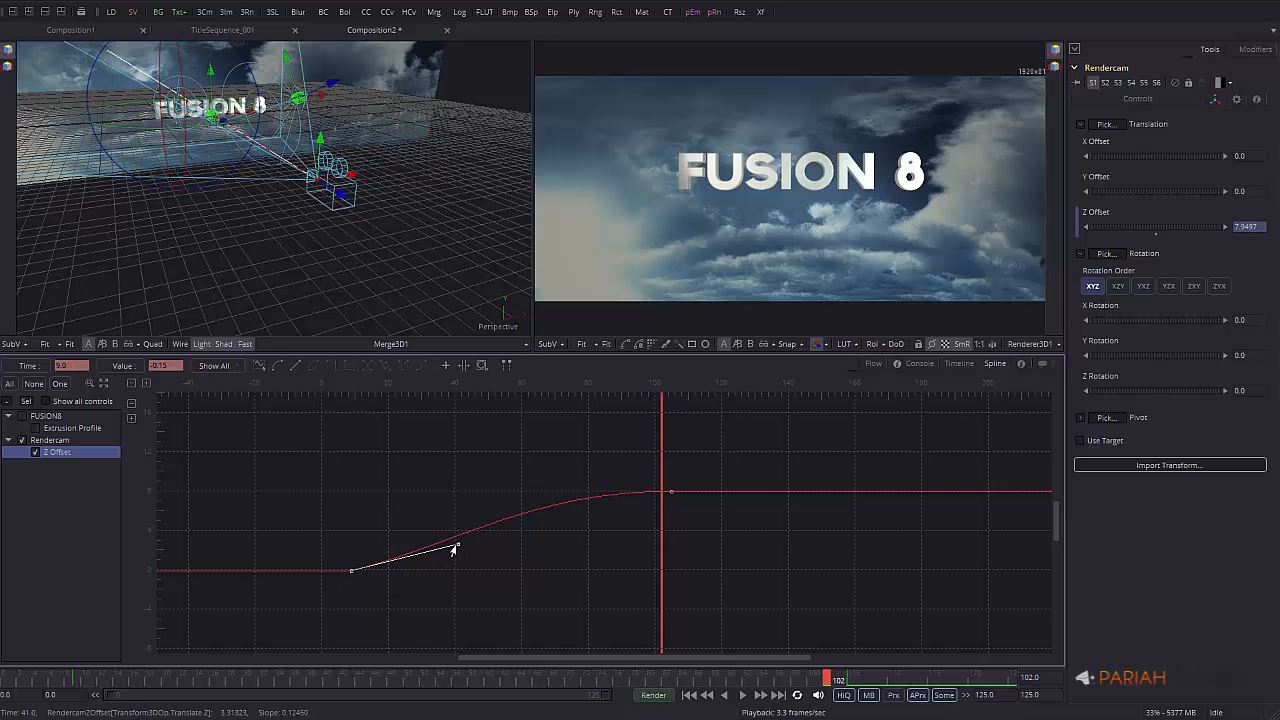
{"action": "left_click_drag", "start_coordinate": [455, 548], "coordinate": [490, 575]}
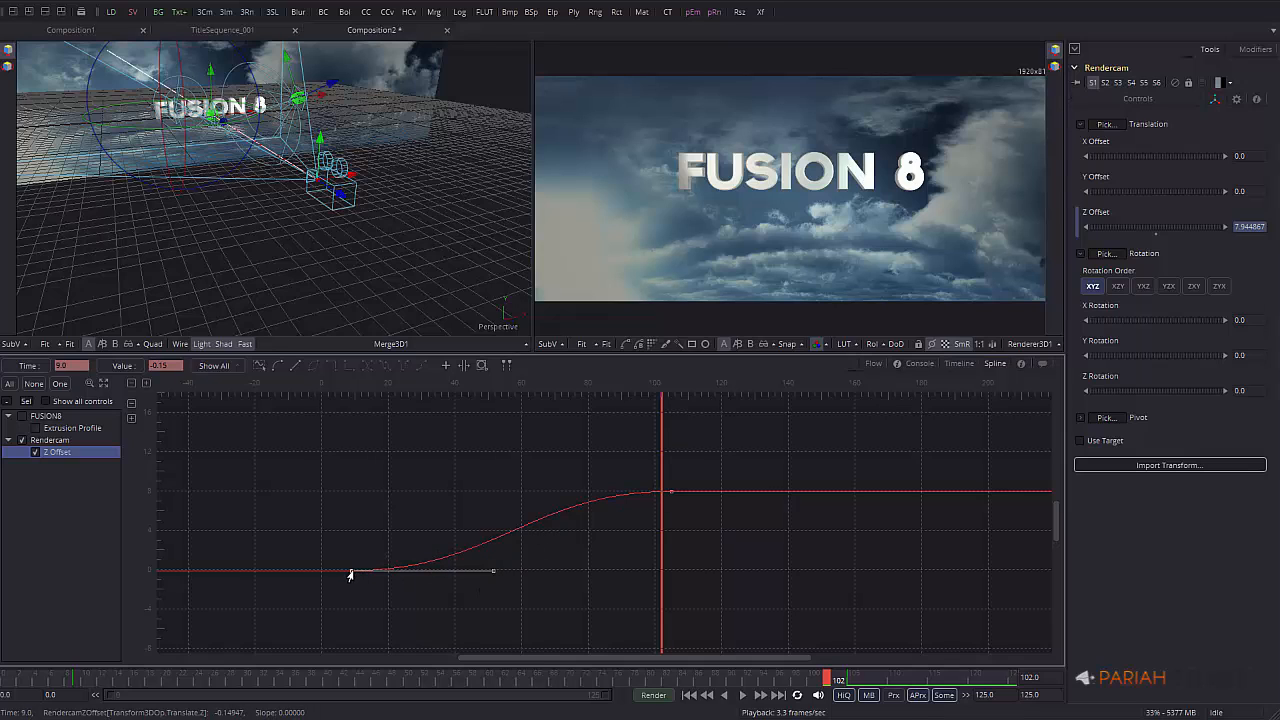
{"action": "left_click_drag", "start_coordinate": [350, 574], "coordinate": [350, 574]}
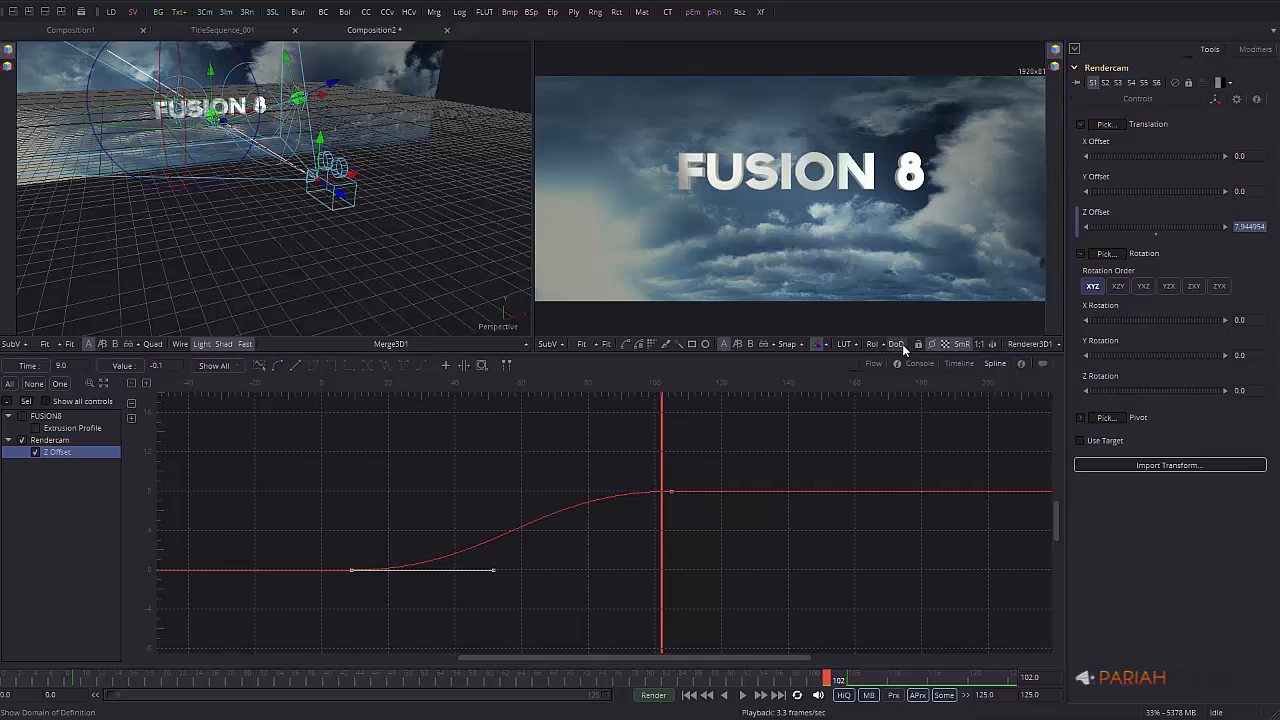
{"action": "left_click", "coordinate": [874, 366]}
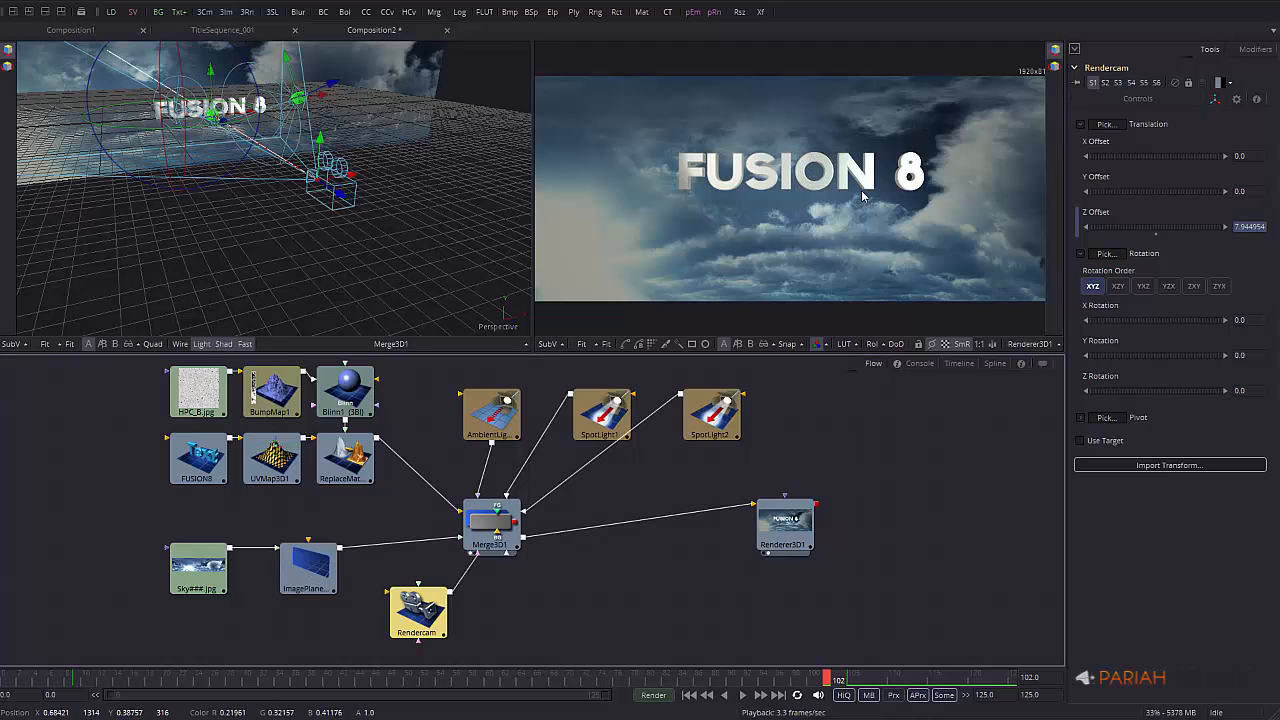
Animate FUSION8's Character Spacing, keying 1.0 at frame 91 and about 2.72 at frame 40
{"action": "left_click", "coordinate": [207, 461]}
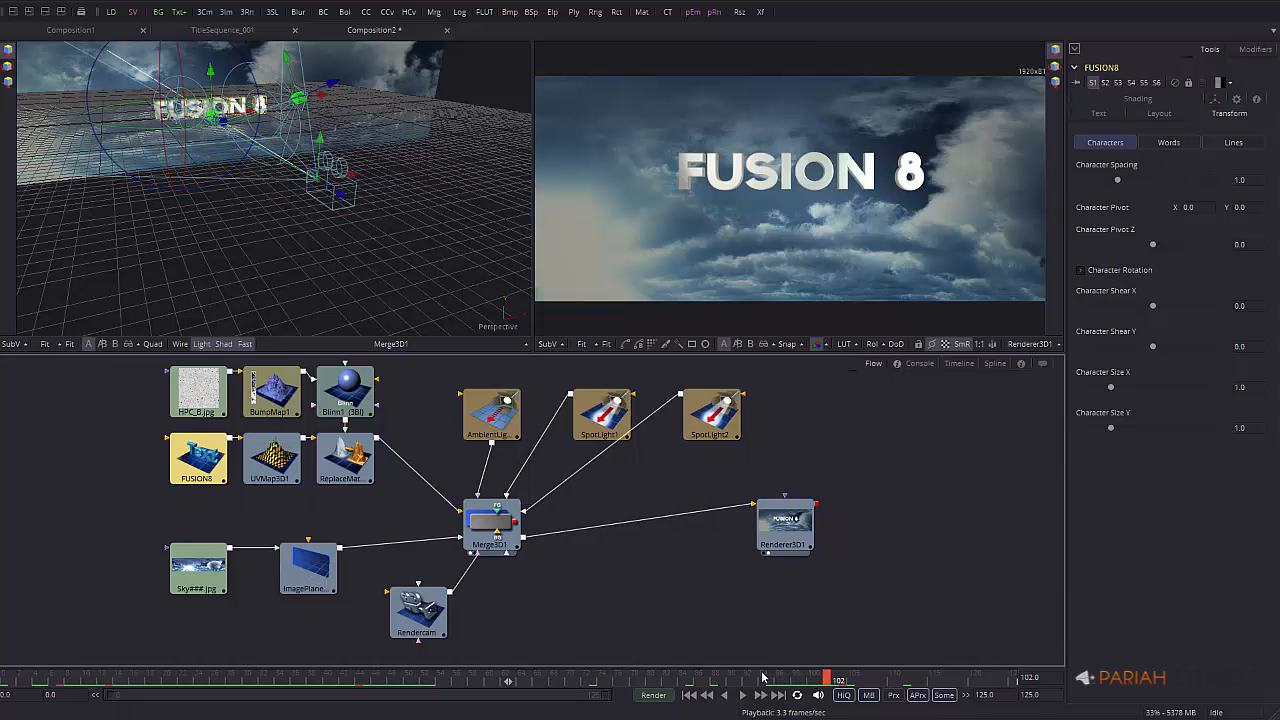
{"action": "left_click", "coordinate": [740, 679]}
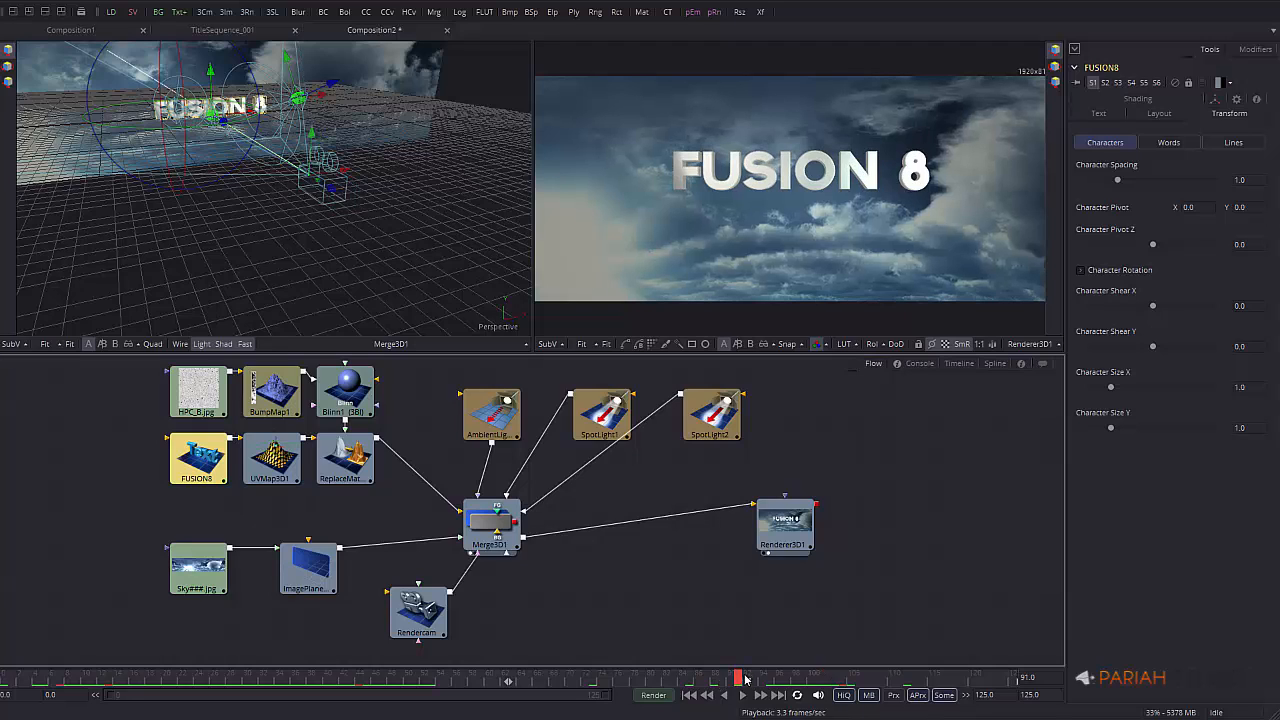
{"action": "right_click", "coordinate": [1094, 167]}
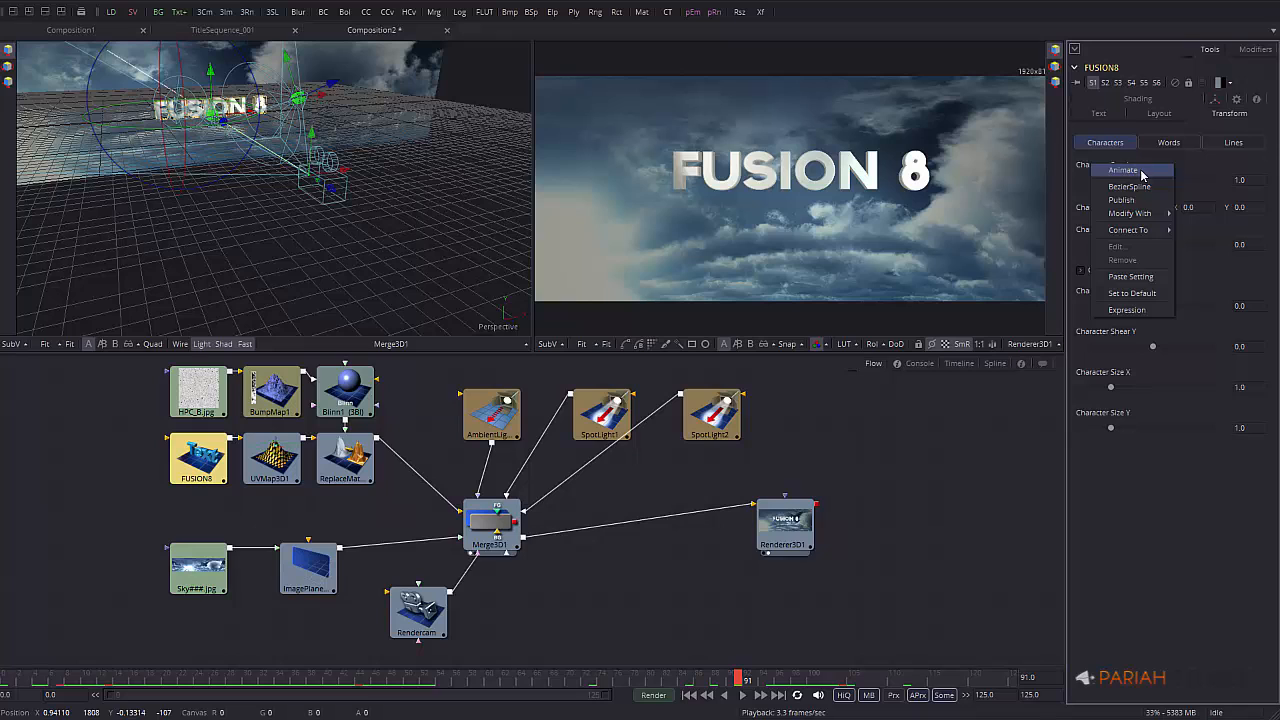
{"action": "left_click", "coordinate": [1143, 175]}
{"action": "left_click", "coordinate": [390, 679]}
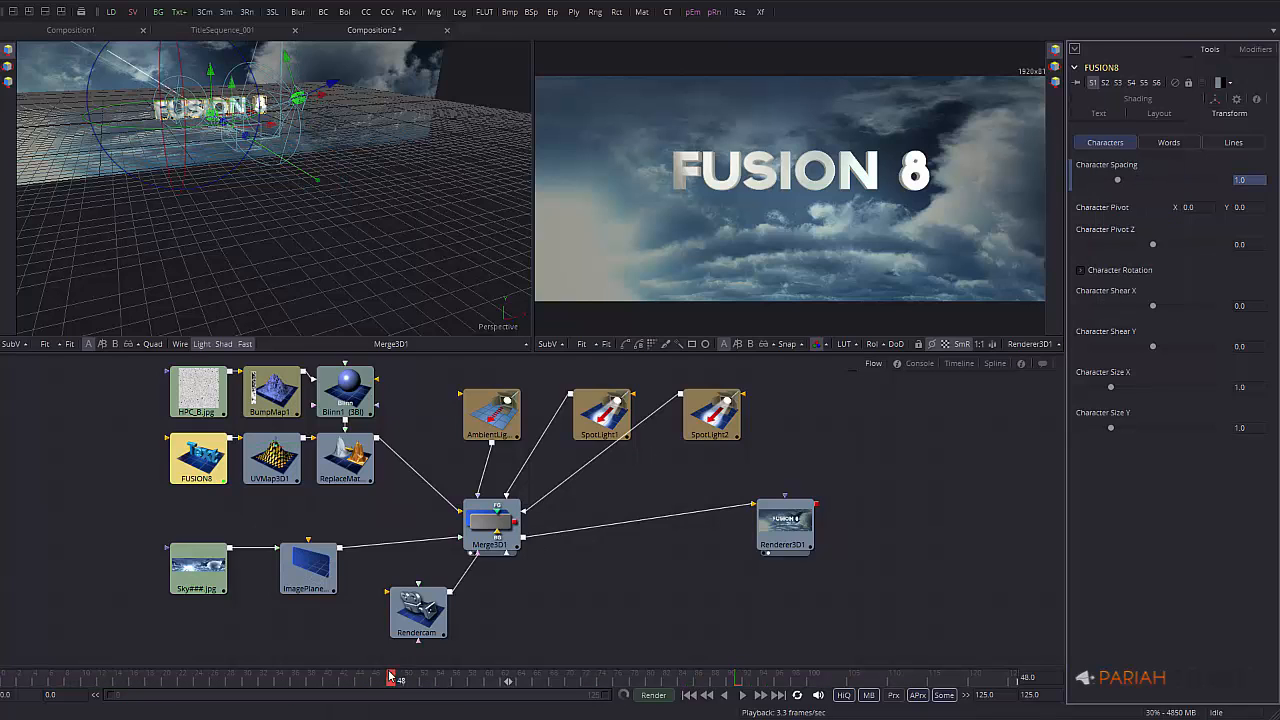
{"action": "left_click_drag", "start_coordinate": [392, 680], "coordinate": [328, 680]}
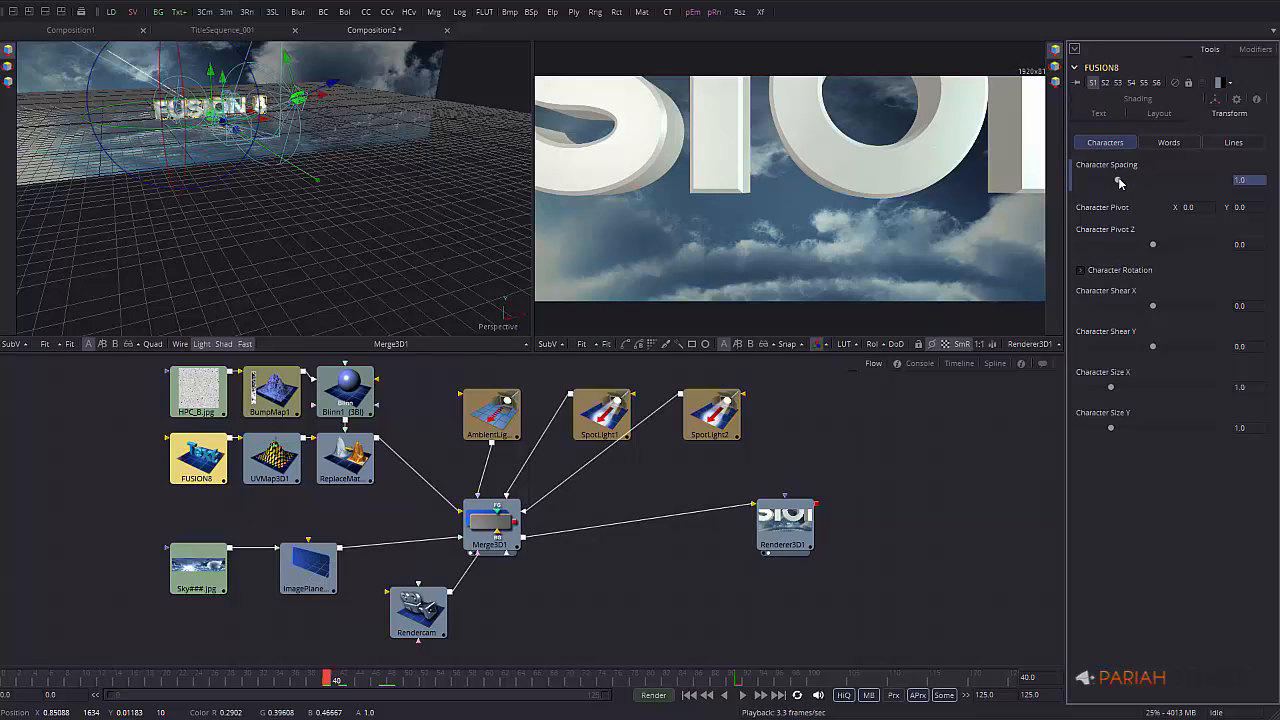
{"action": "left_click_drag", "start_coordinate": [1119, 182], "coordinate": [1178, 180]}
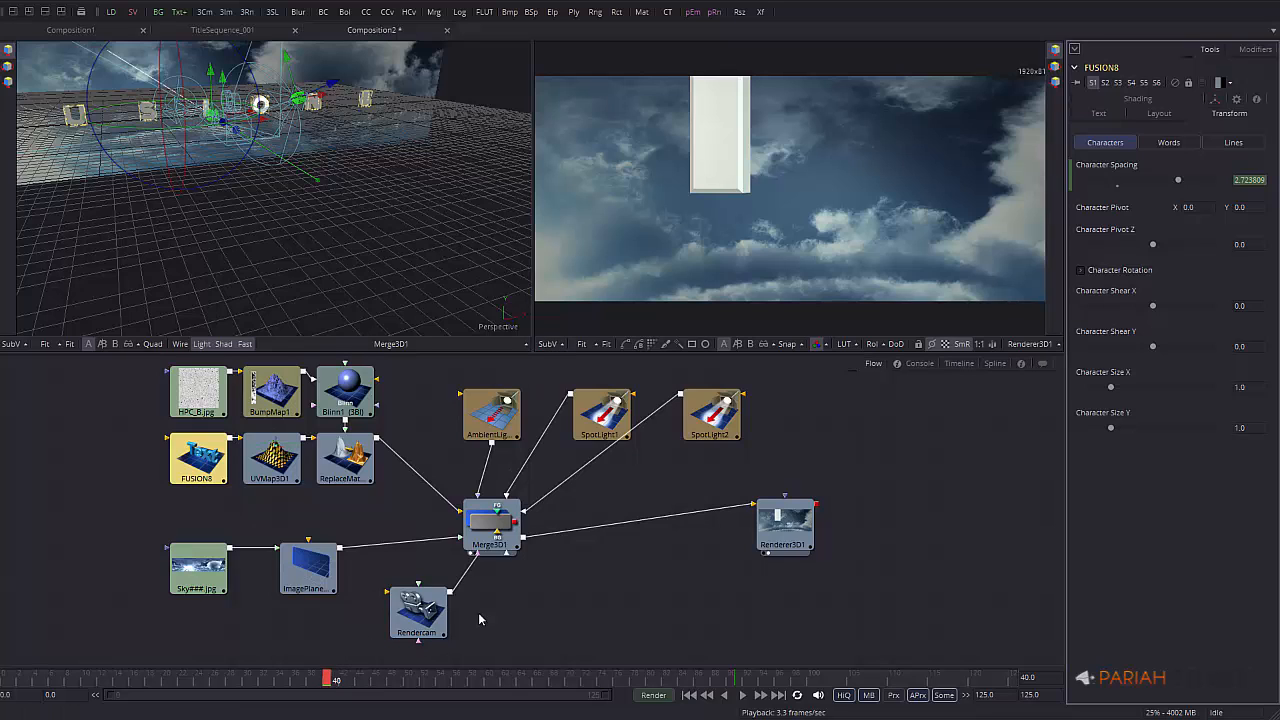
Isolate the Character Spacing curve and flatten its tangent leaving the frame-40 key
{"action": "left_click", "coordinate": [994, 363]}
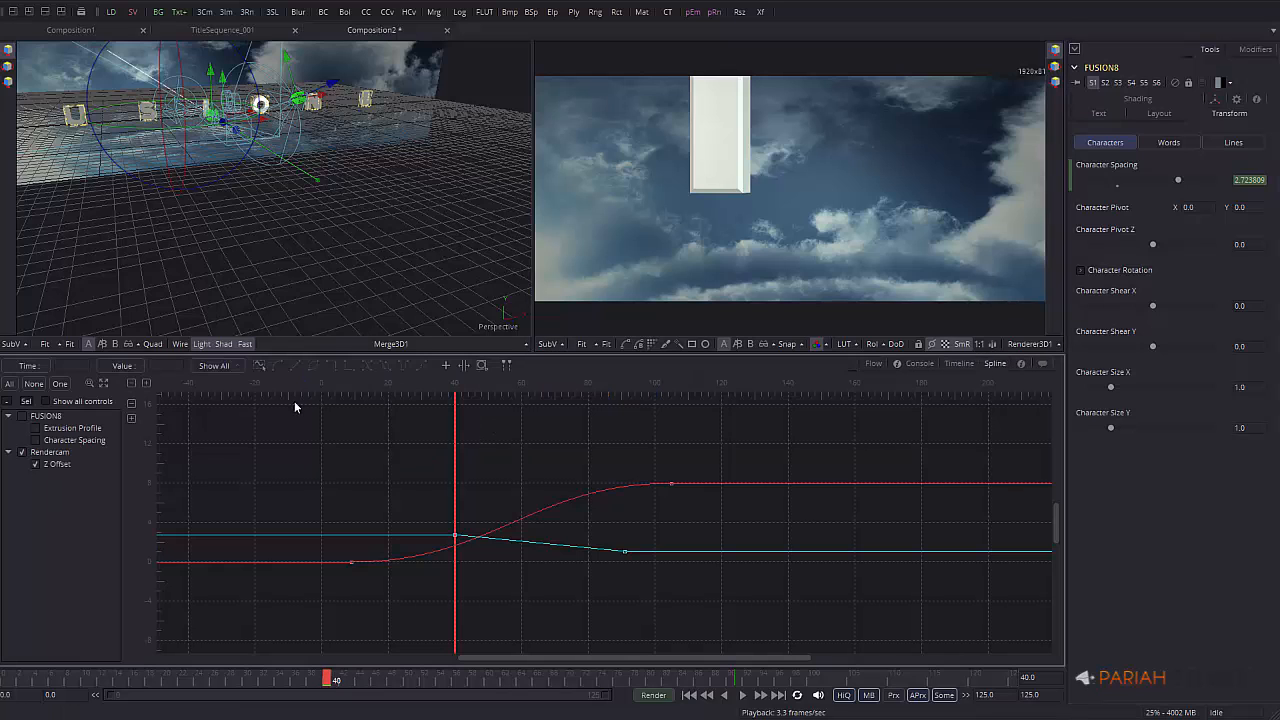
{"action": "left_click", "coordinate": [68, 440]}
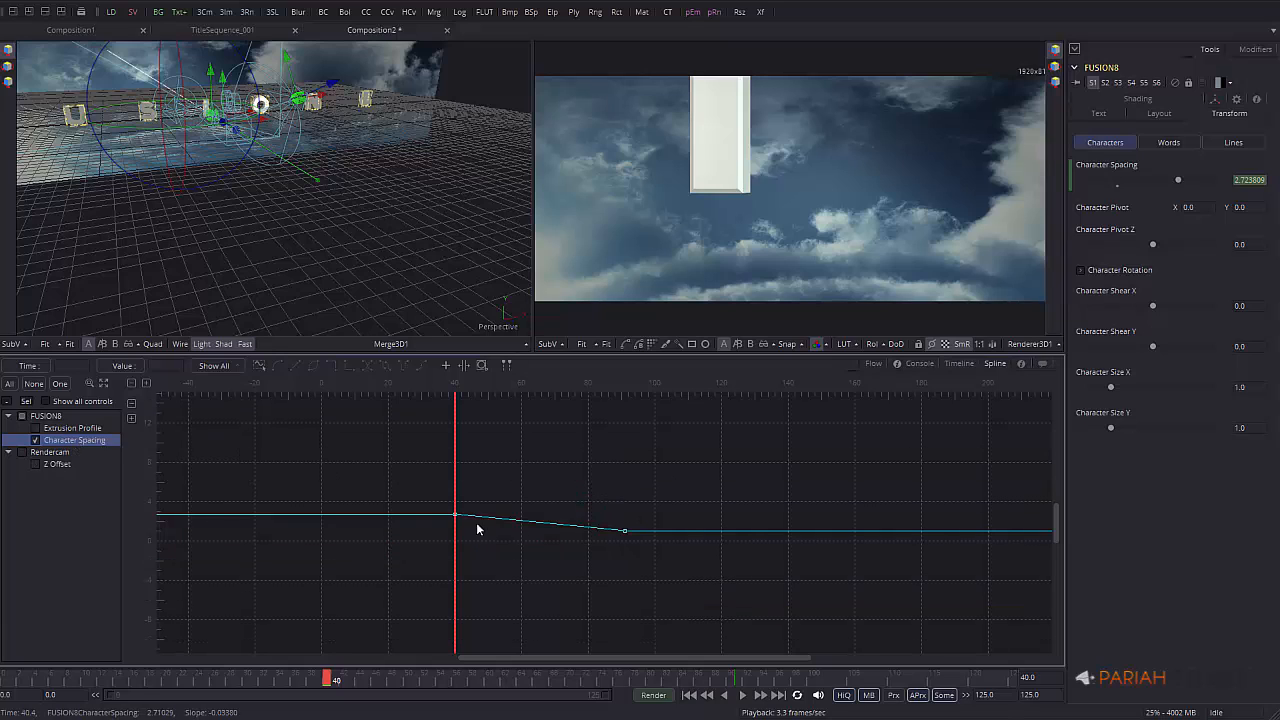
{"action": "left_click", "coordinate": [623, 531]}
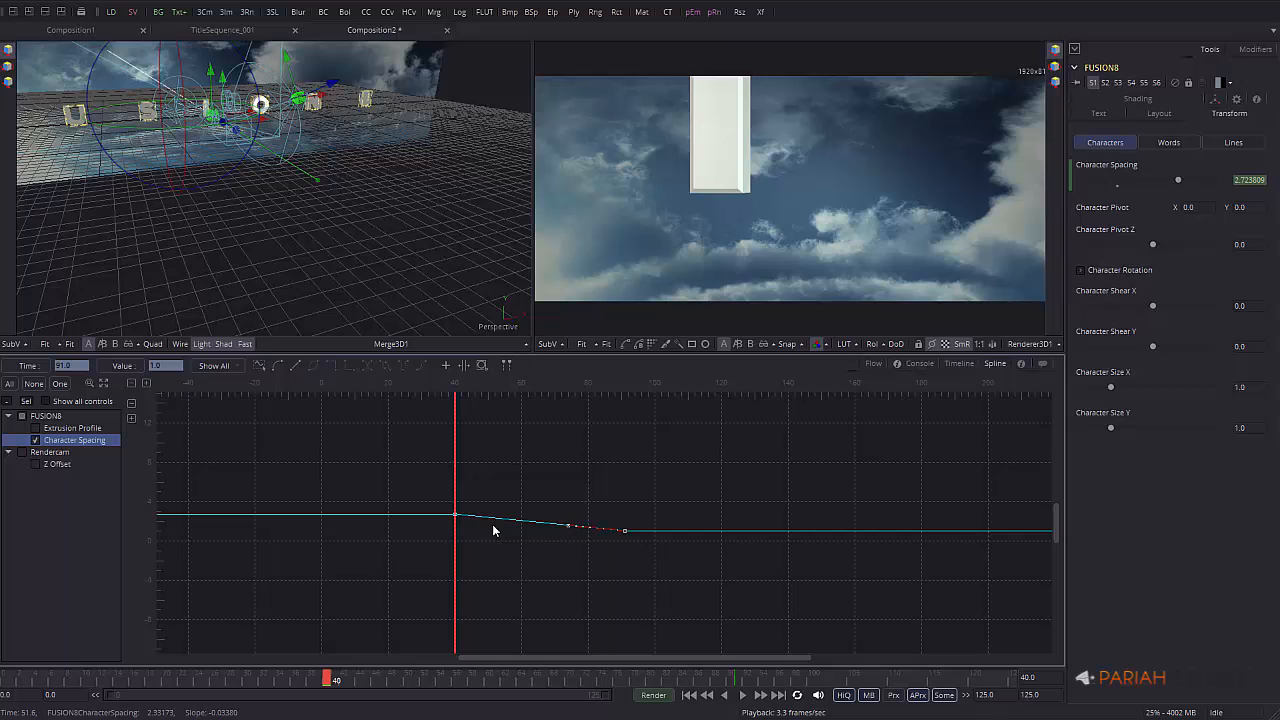
{"action": "left_click", "coordinate": [455, 516]}
{"action": "left_click_drag", "start_coordinate": [509, 520], "coordinate": [512, 516]}
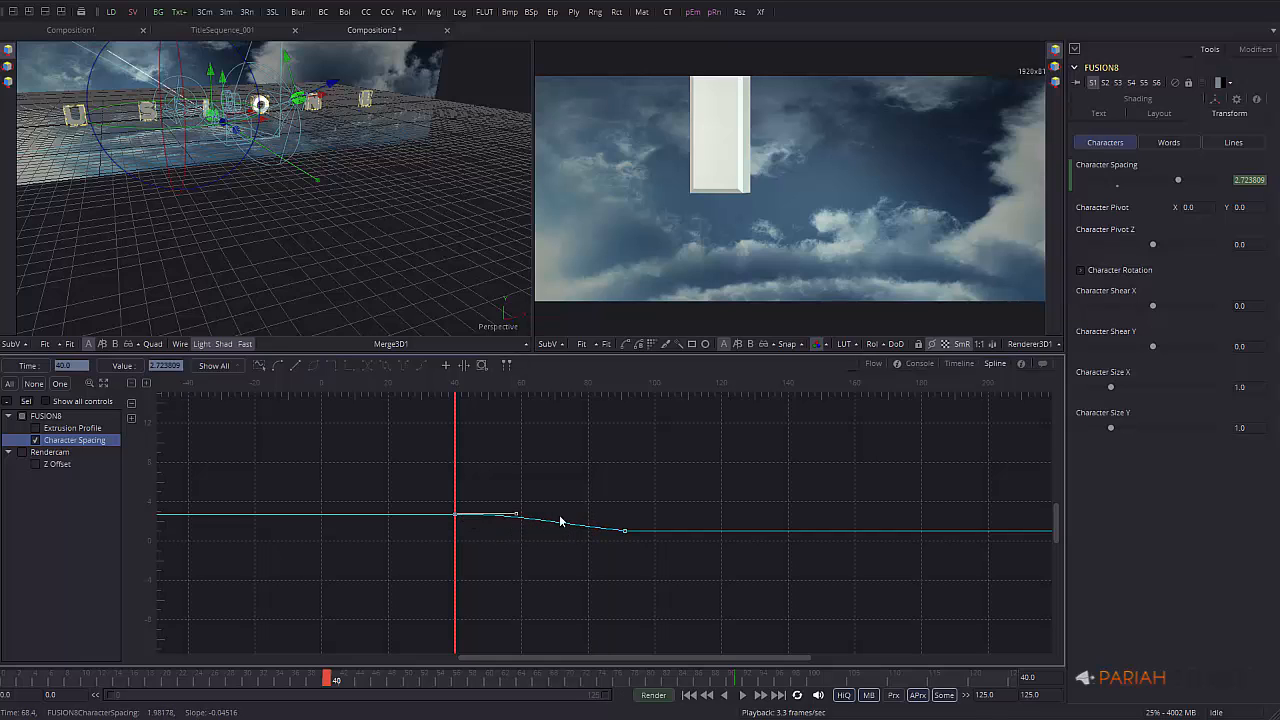
Ease the Character Spacing curve smoothly into its frame-91 keyframe
{"action": "left_click", "coordinate": [622, 534]}
{"action": "left_click_drag", "start_coordinate": [566, 530], "coordinate": [536, 534]}
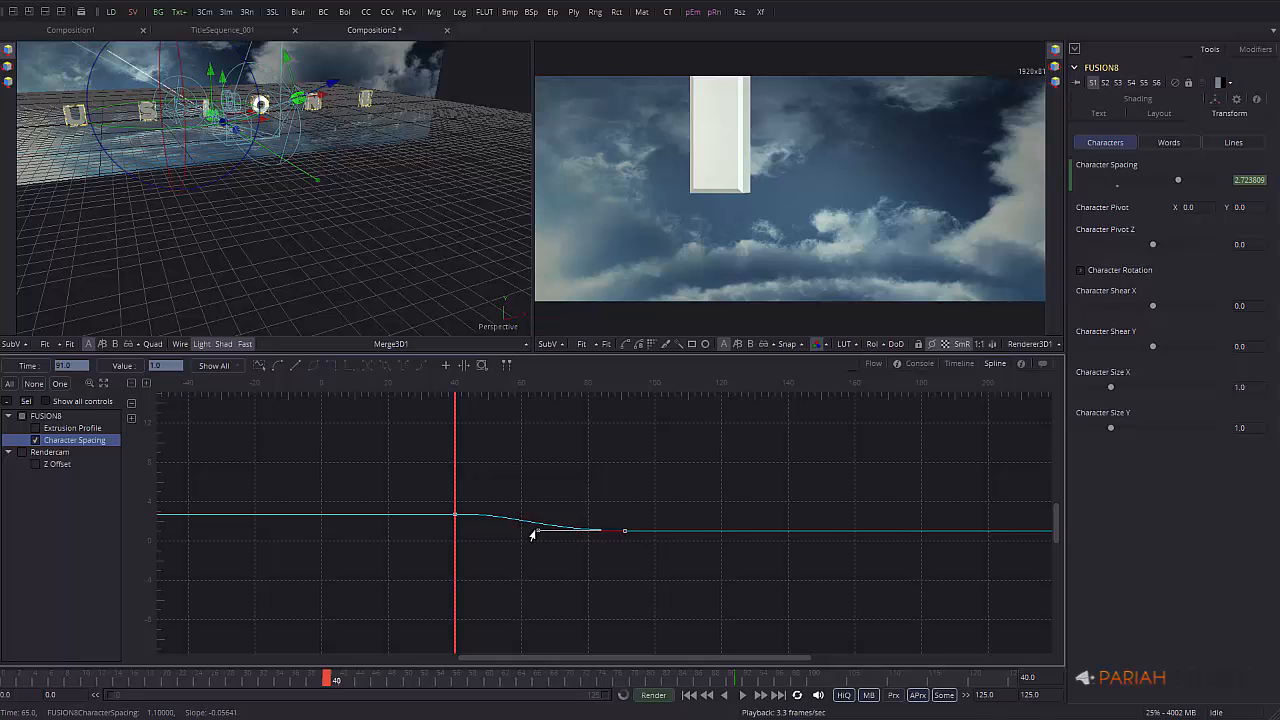
{"action": "middle_click_drag", "start_coordinate": [592, 553], "coordinate": [822, 530]}
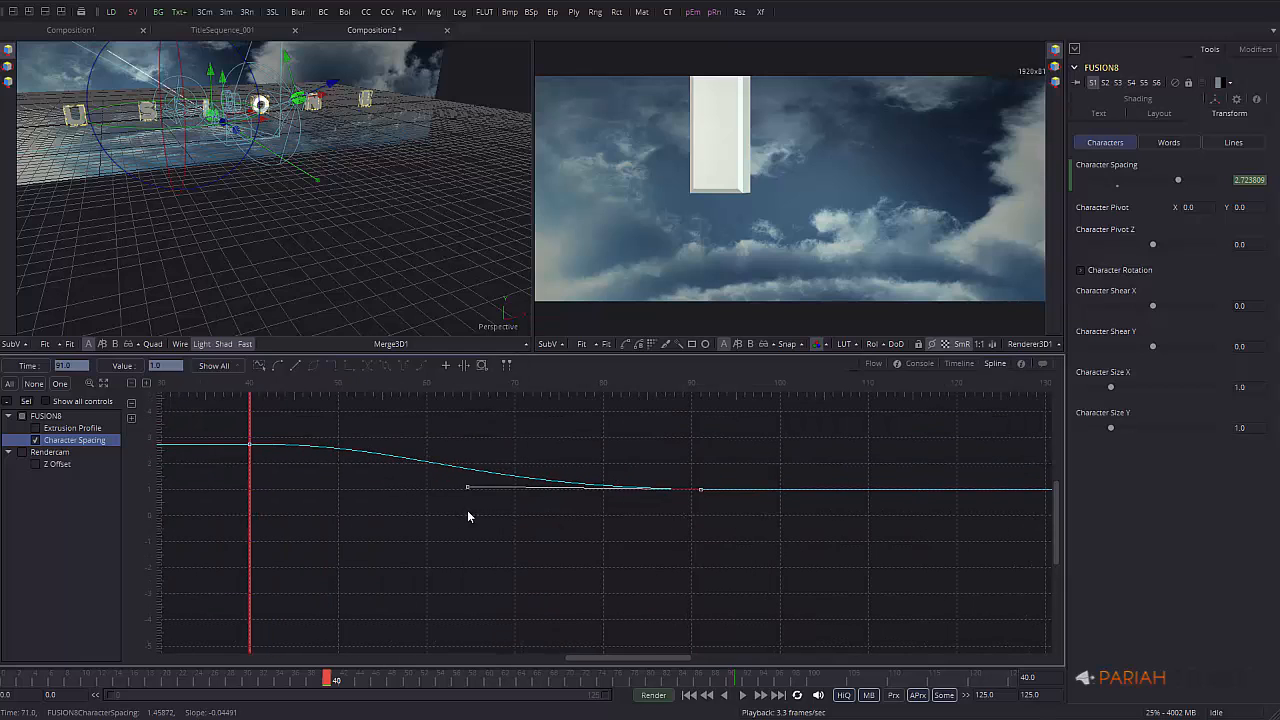
{"action": "left_click_drag", "start_coordinate": [465, 491], "coordinate": [473, 489]}
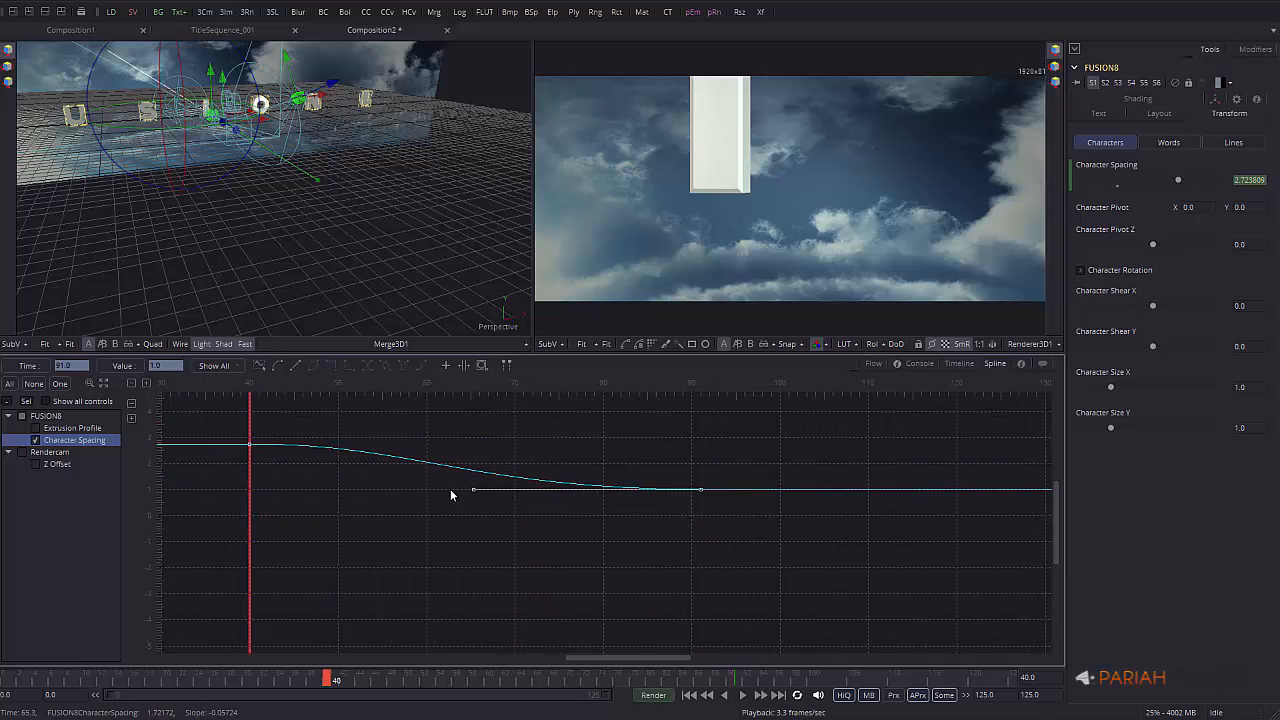
{"action": "left_click", "coordinate": [873, 364]}
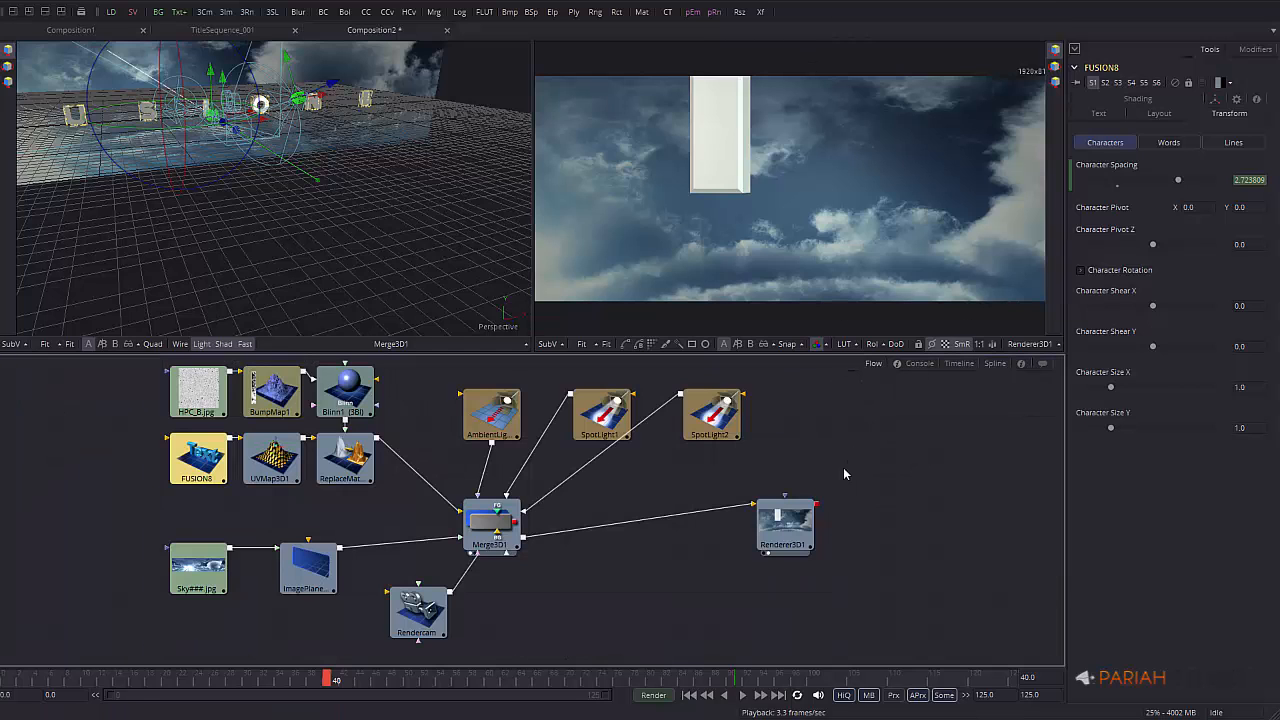
View Renderer3D1 and play the animation from frame 0, stopping around frame 94
{"action": "left_click", "coordinate": [796, 522]}
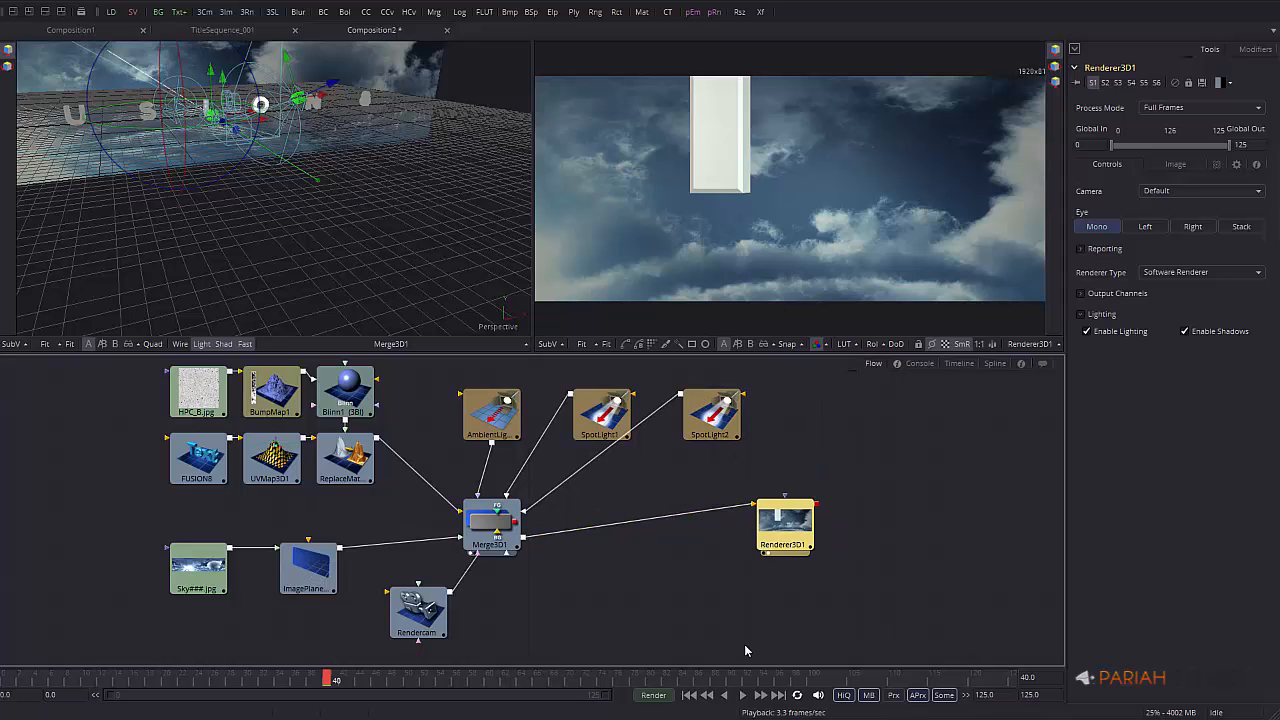
{"action": "left_click", "coordinate": [689, 695]}
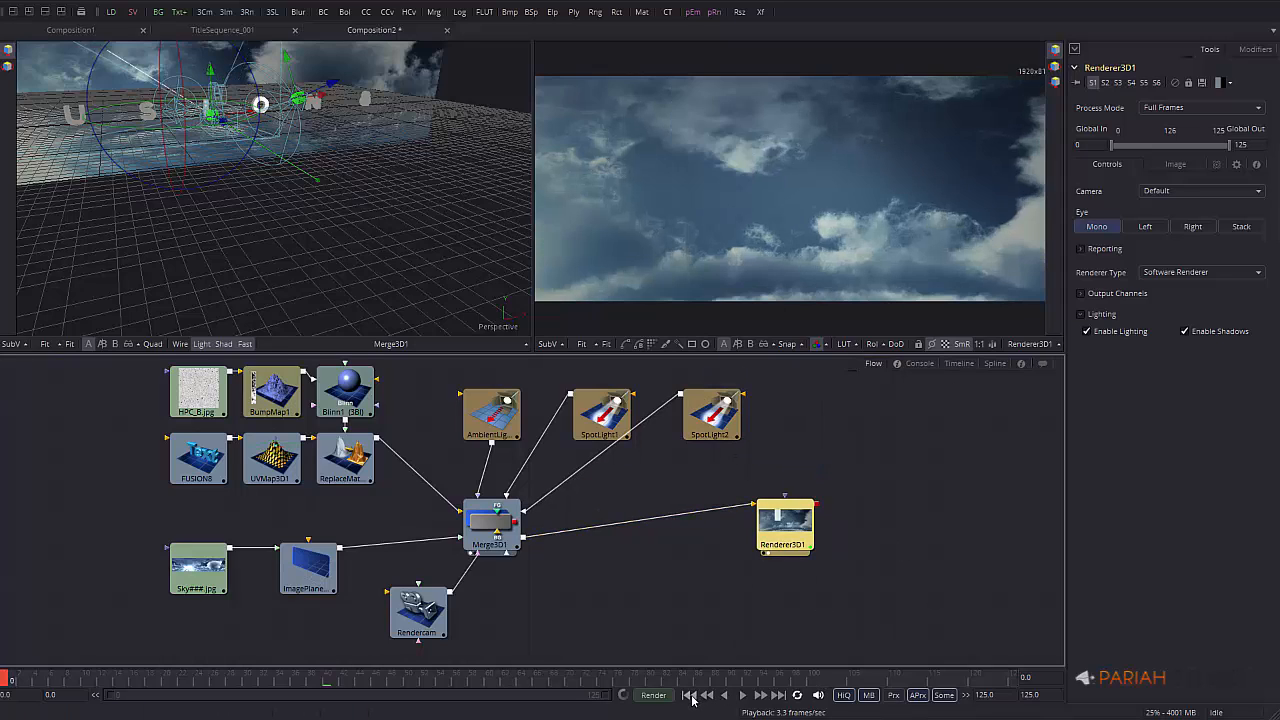
{"action": "left_click", "coordinate": [743, 696]}
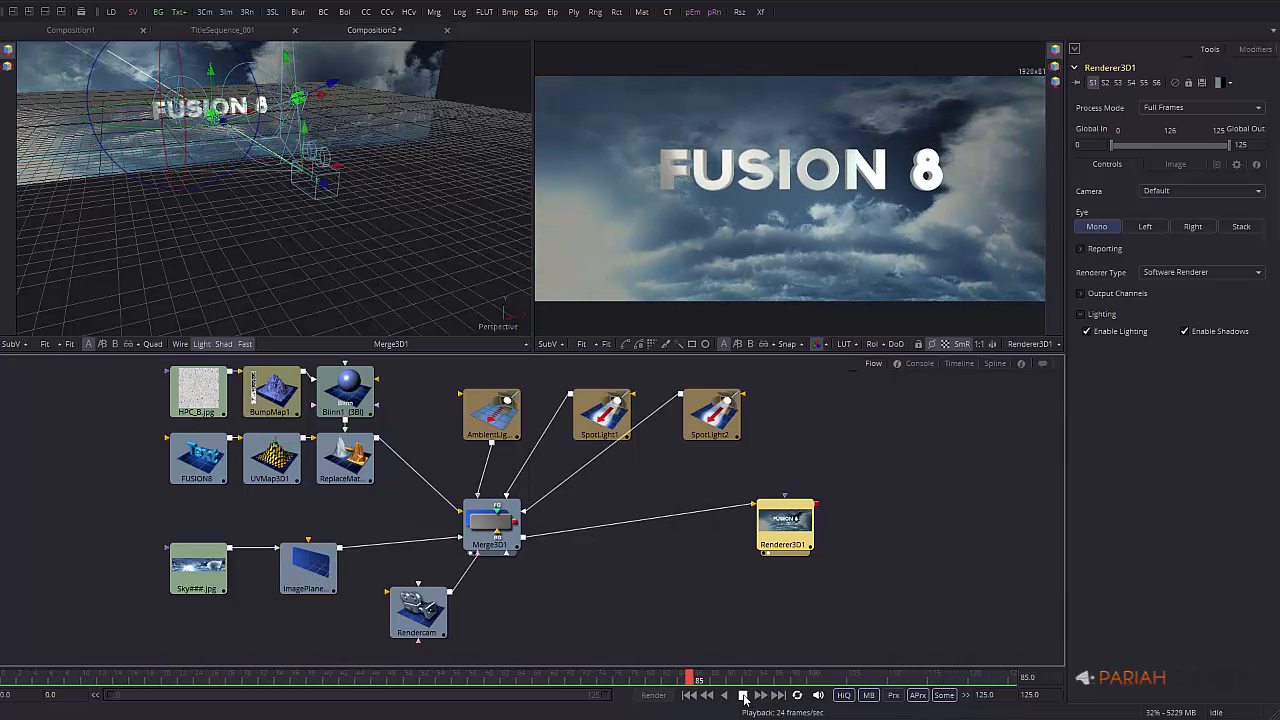
{"action": "left_click", "coordinate": [743, 695]}
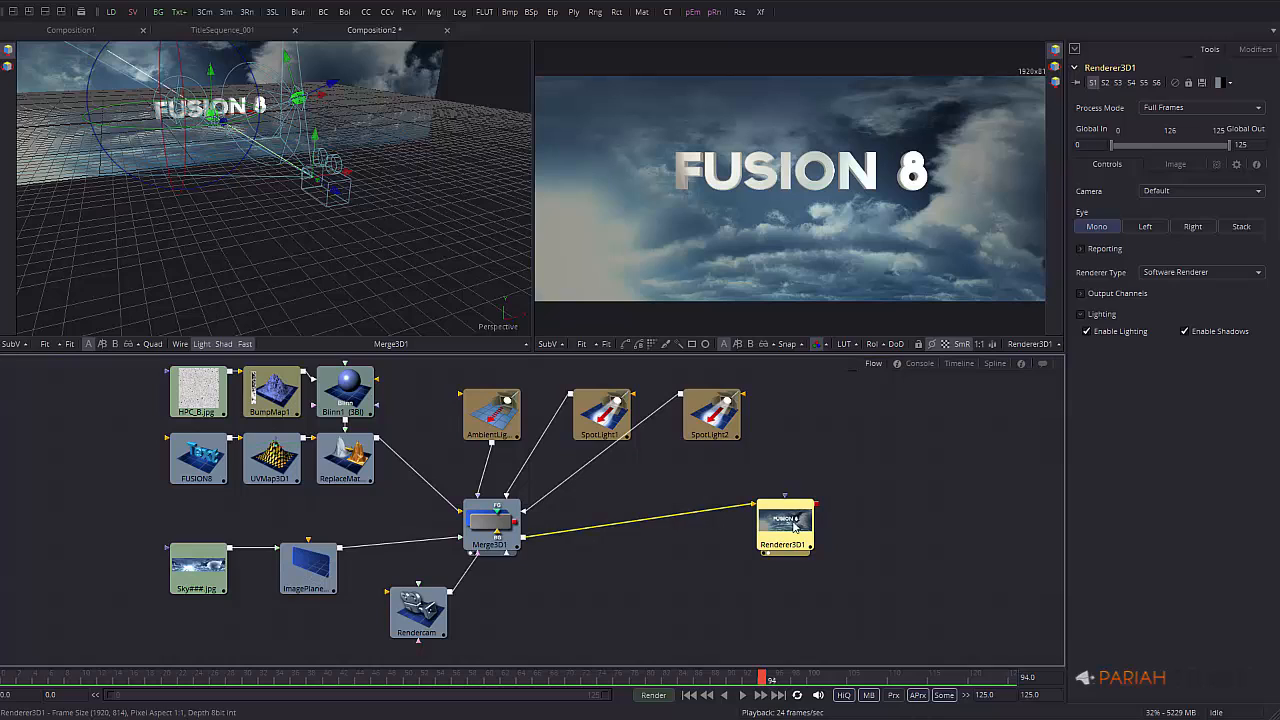
Add a ColorCurves node and wire Renderer3D1's output into it
{"action": "left_click_drag", "start_coordinate": [785, 525], "coordinate": [748, 525]}
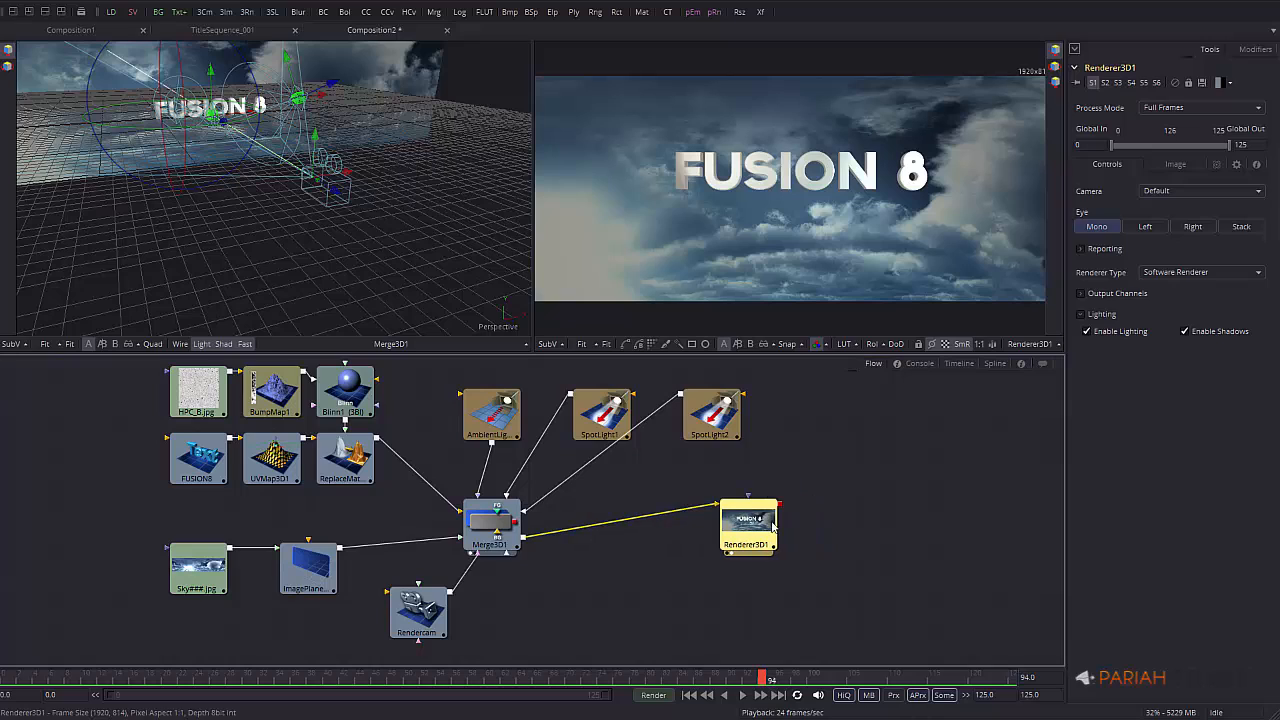
{"action": "right_click", "coordinate": [854, 456]}
{"action": "mouse_move", "coordinate": [971, 458]}
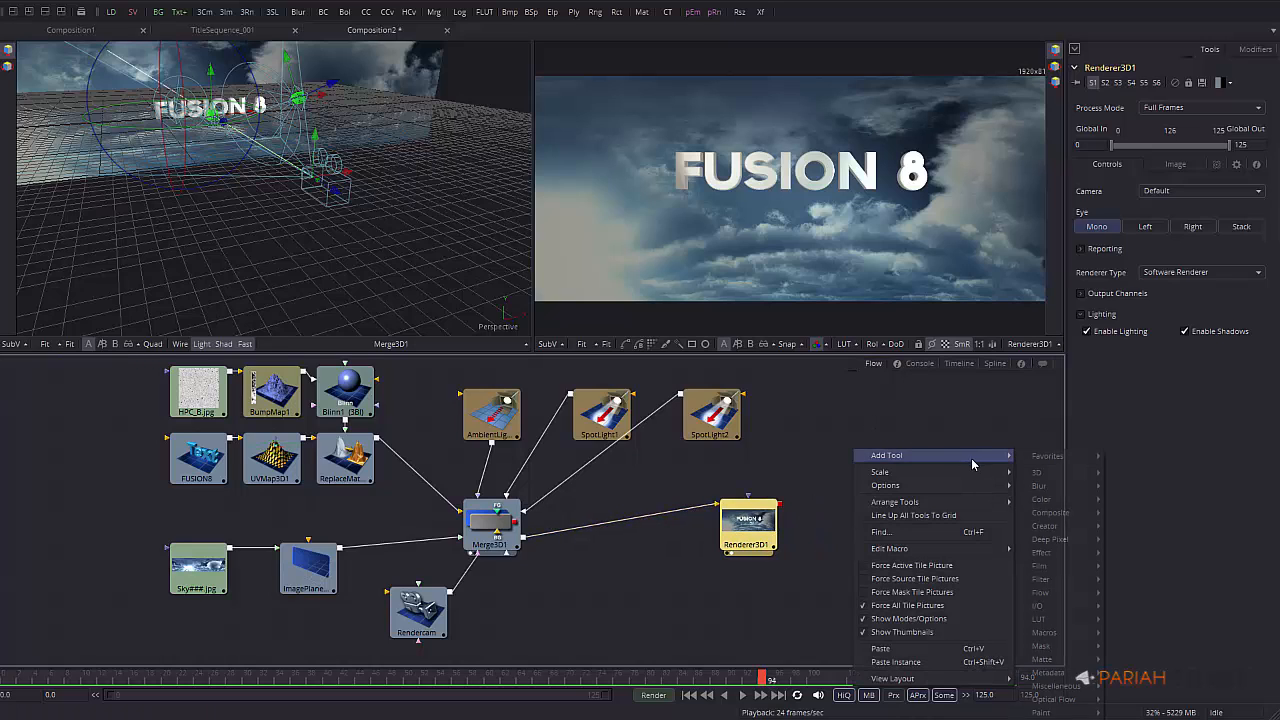
{"action": "mouse_move", "coordinate": [1060, 502]}
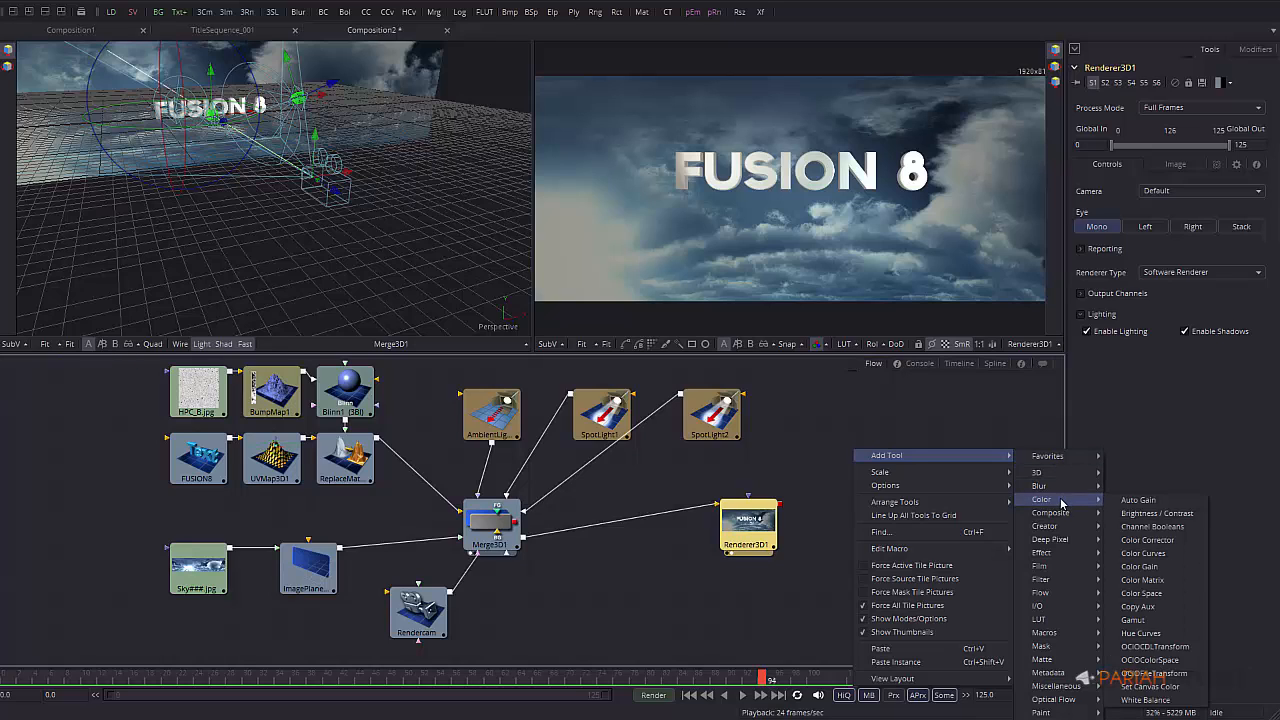
{"action": "left_click", "coordinate": [1155, 553]}
{"action": "left_click_drag", "start_coordinate": [870, 474], "coordinate": [870, 496]}
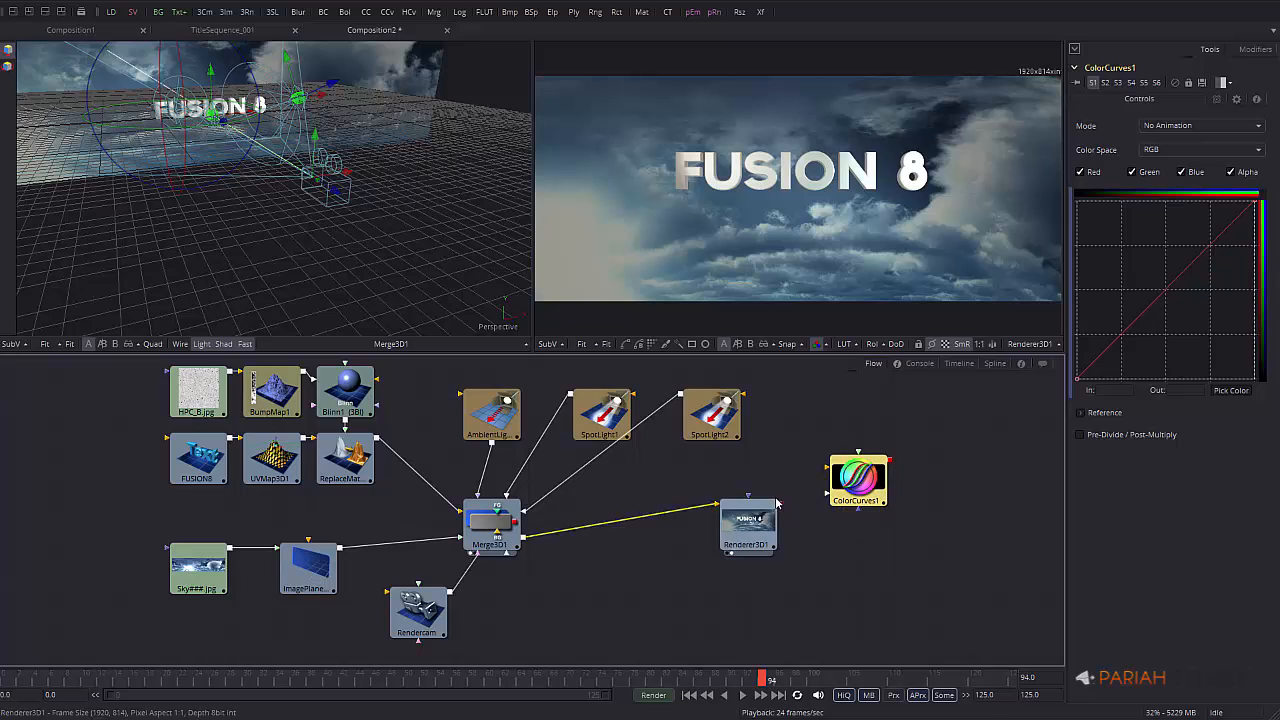
{"action": "left_click_drag", "start_coordinate": [780, 504], "coordinate": [856, 525]}
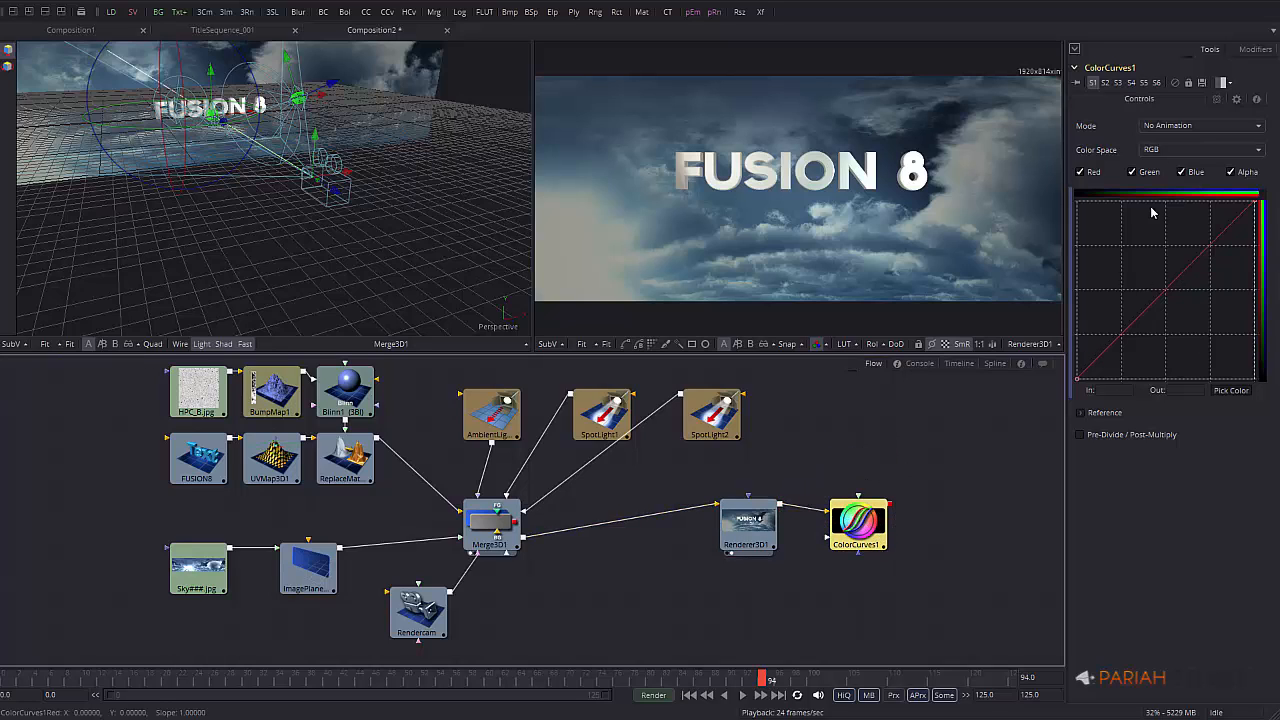
Reshape the red RGB curve into a steeper contrast curve and place the node beside the renderer
{"action": "left_click", "coordinate": [1168, 150]}
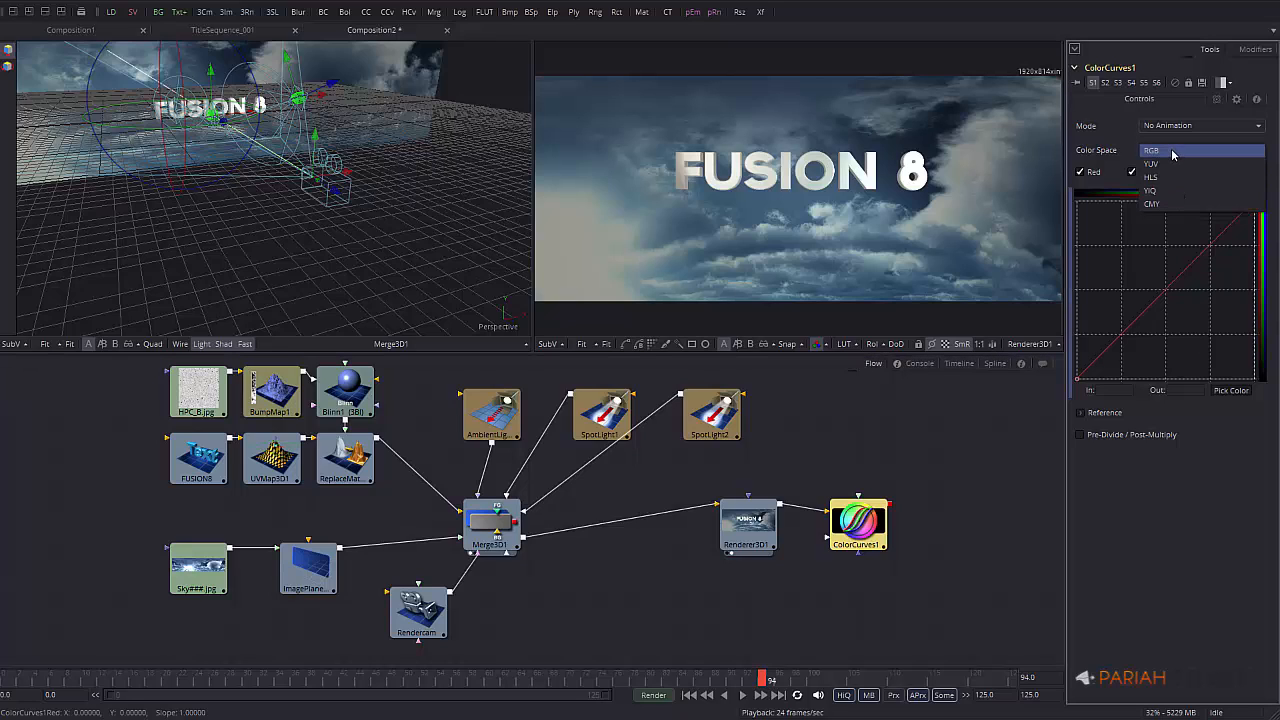
{"action": "left_click", "coordinate": [1169, 150]}
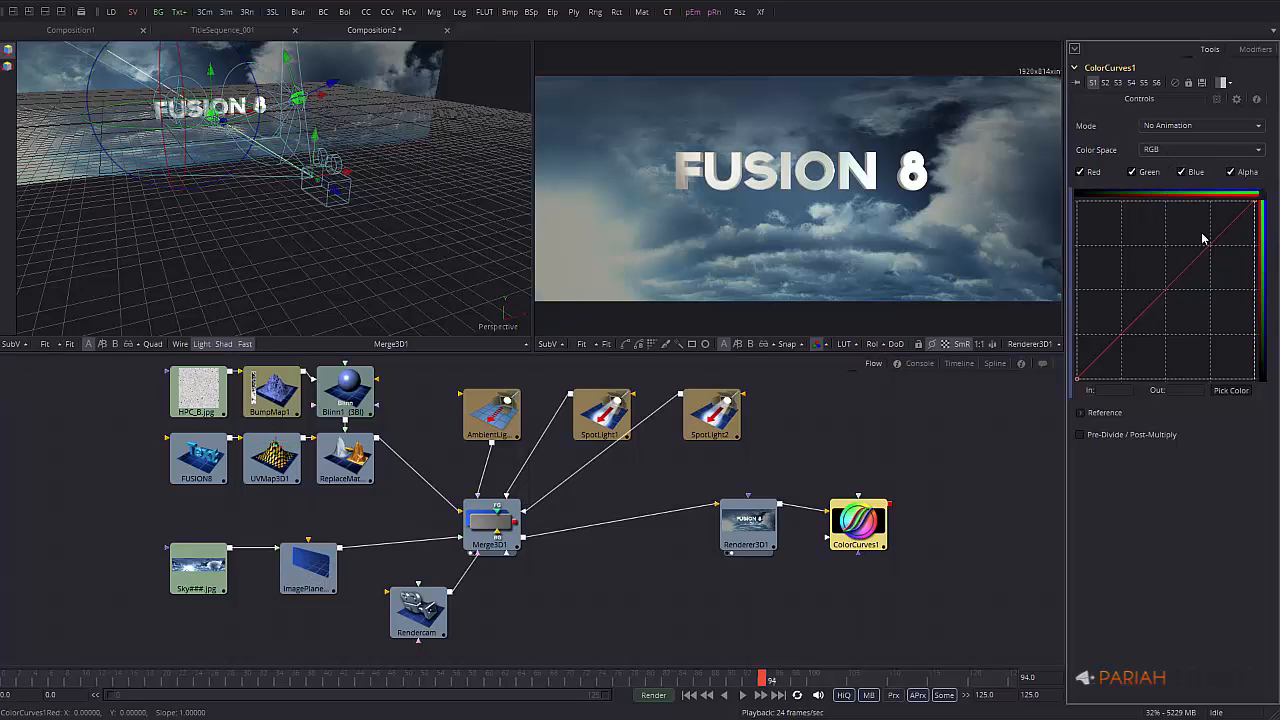
{"action": "left_click_drag", "start_coordinate": [1121, 338], "coordinate": [1130, 342]}
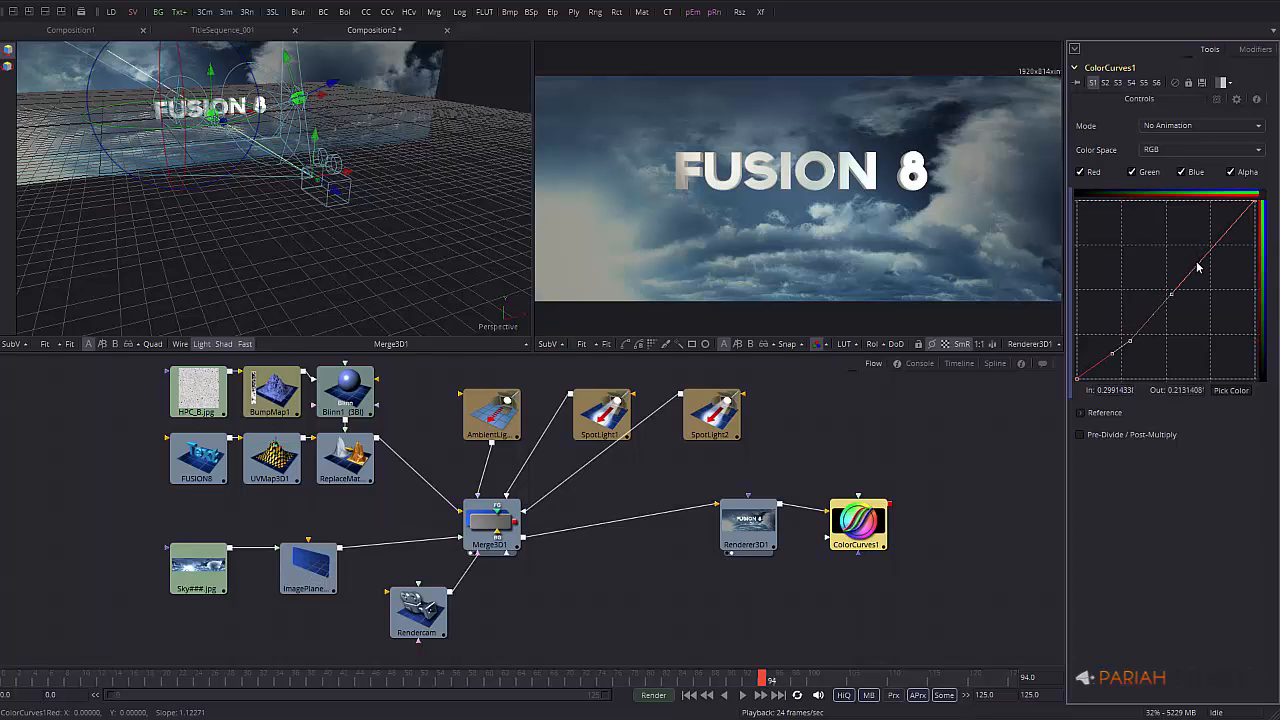
{"action": "left_click_drag", "start_coordinate": [1198, 266], "coordinate": [1216, 234]}
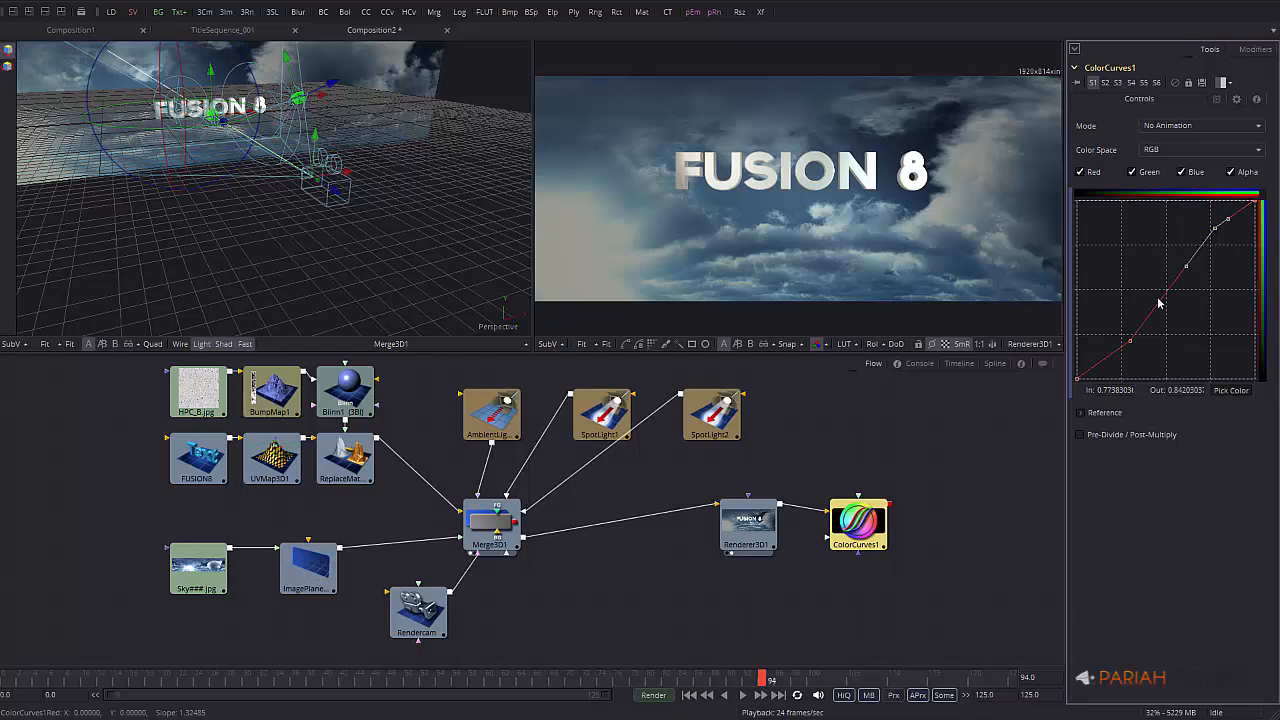
{"action": "mouse_move", "coordinate": [1127, 349]}
{"action": "left_mouse_down"}
{"action": "mouse_move", "coordinate": [1128, 360]}
{"action": "mouse_move", "coordinate": [1126, 290]}
{"action": "mouse_move", "coordinate": [1134, 340]}
{"action": "mouse_move", "coordinate": [1137, 328]}
{"action": "left_mouse_up"}
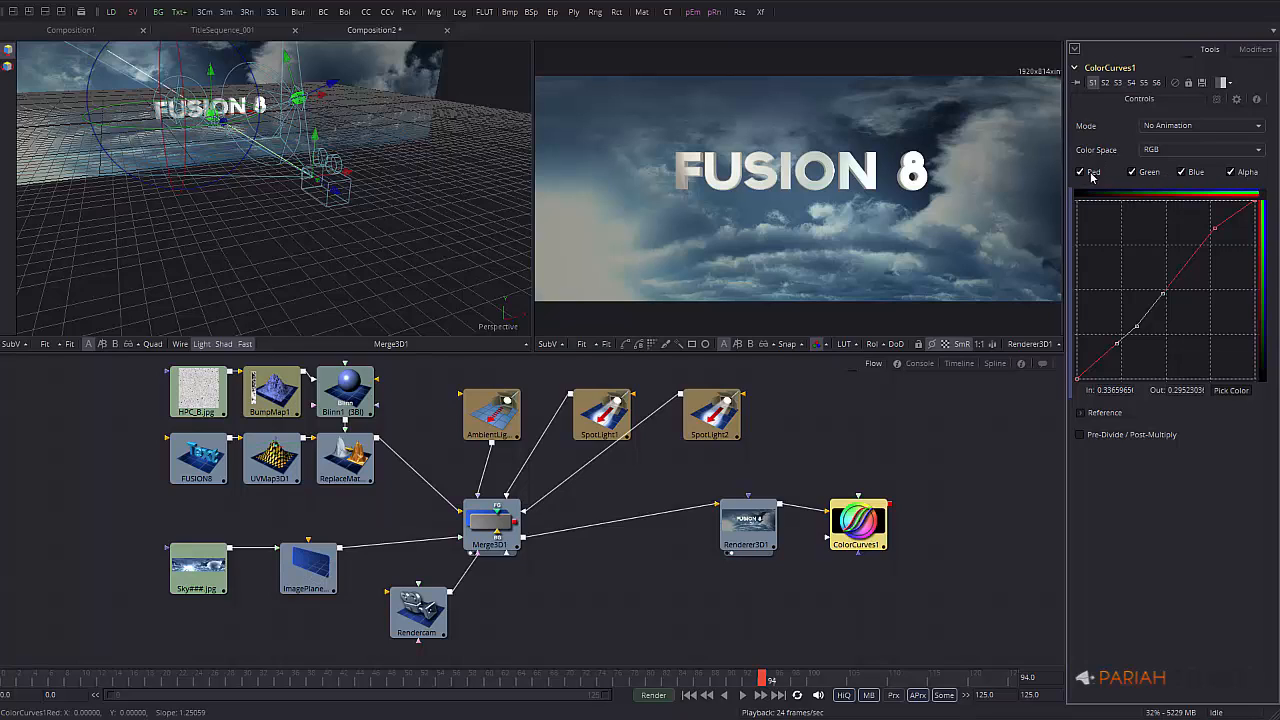
{"action": "left_click", "coordinate": [1132, 172]}
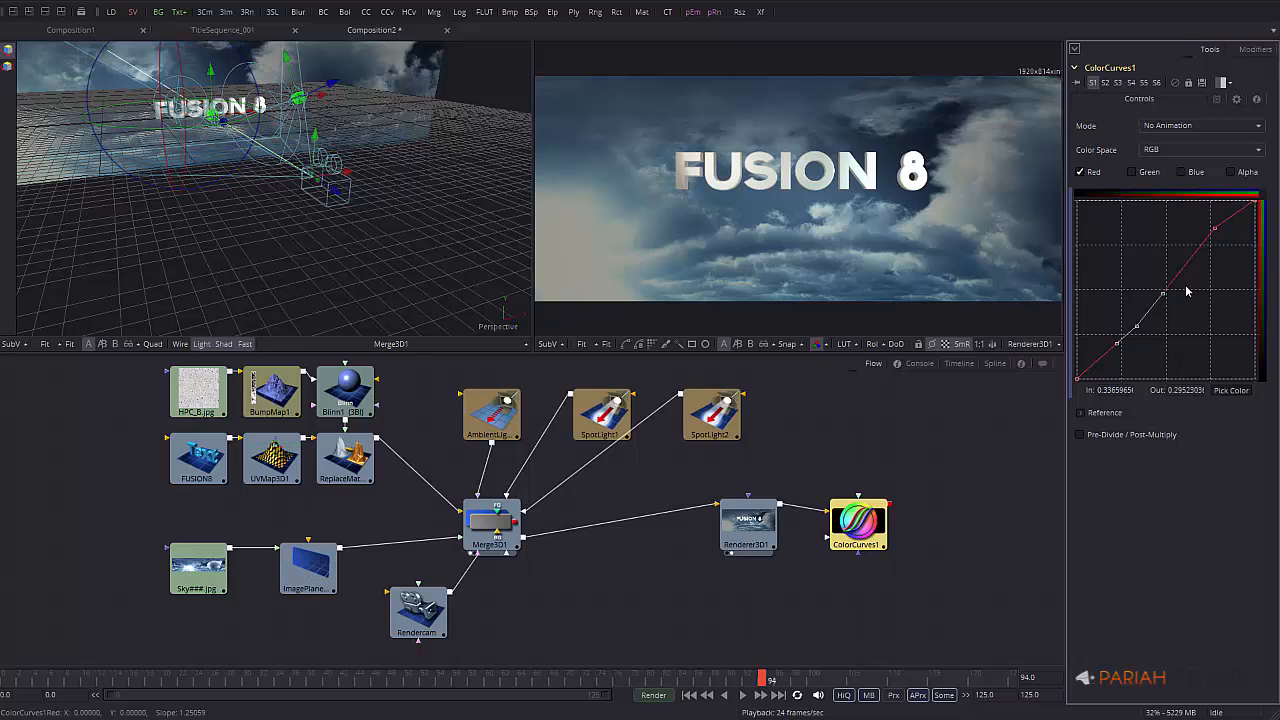
{"action": "left_click_drag", "start_coordinate": [1190, 248], "coordinate": [1220, 209]}
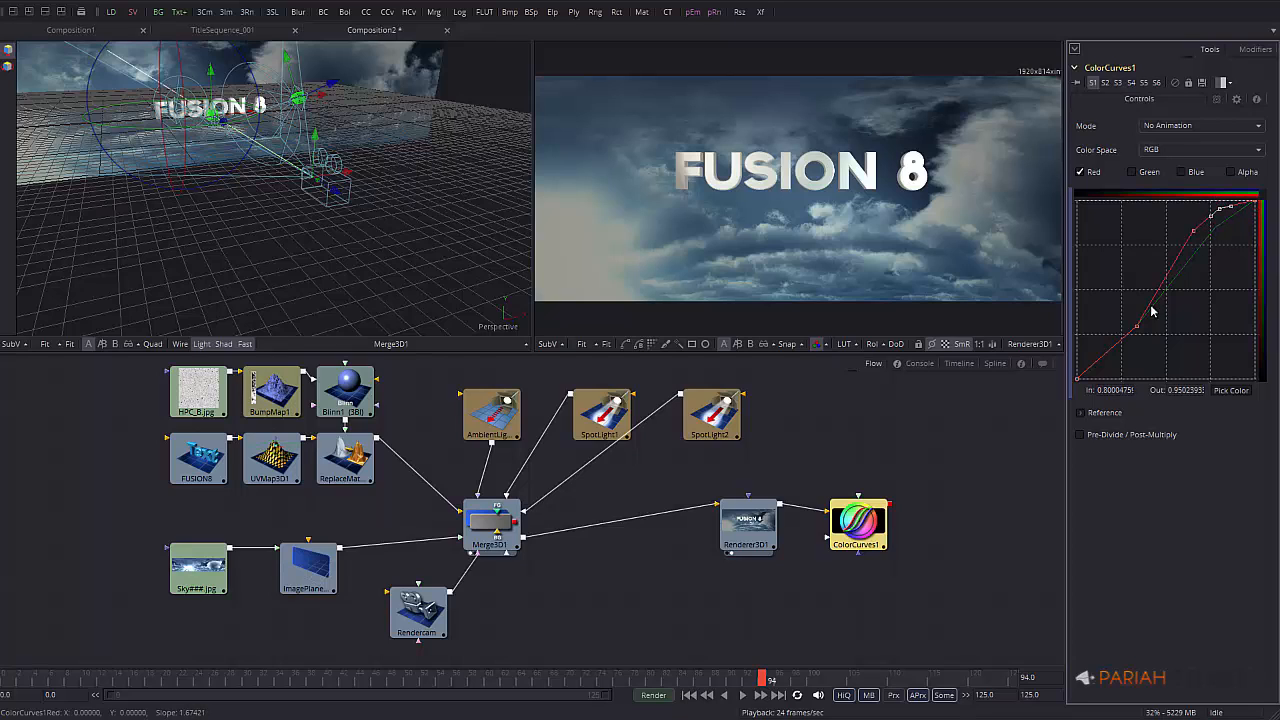
{"action": "left_click_drag", "start_coordinate": [1136, 329], "coordinate": [1130, 339]}
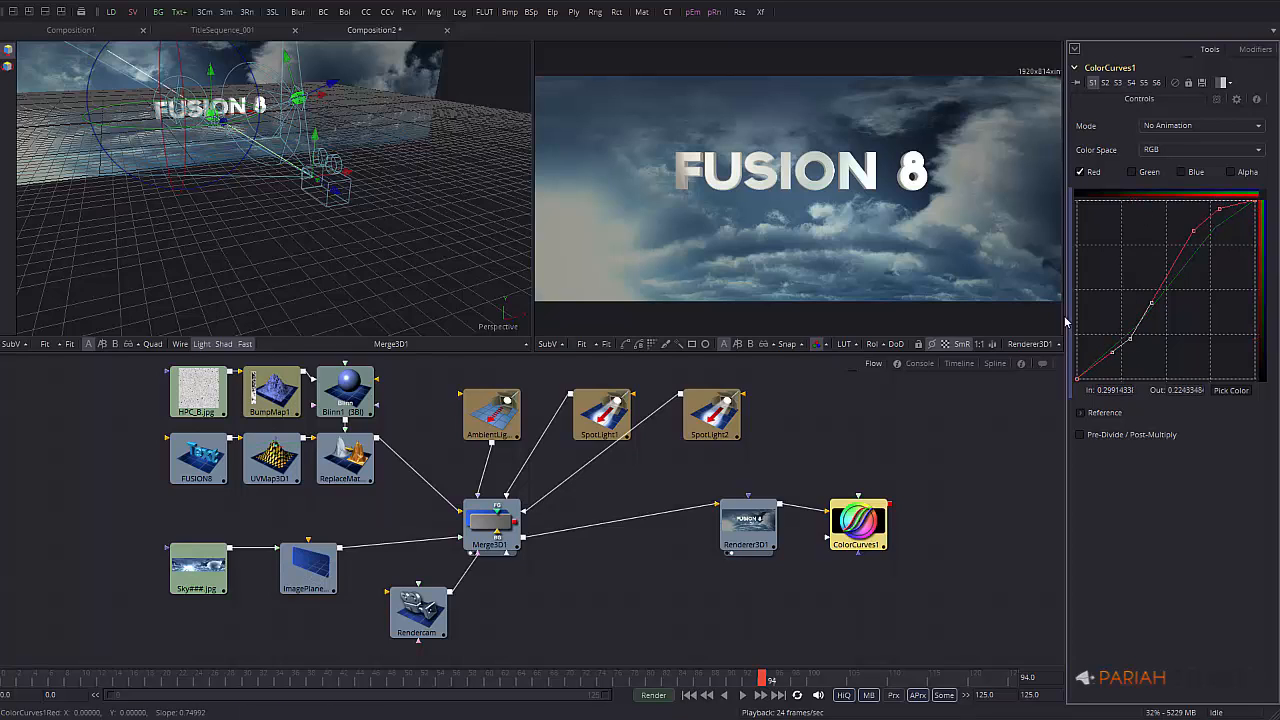
{"action": "left_click_drag", "start_coordinate": [868, 518], "coordinate": [832, 518]}
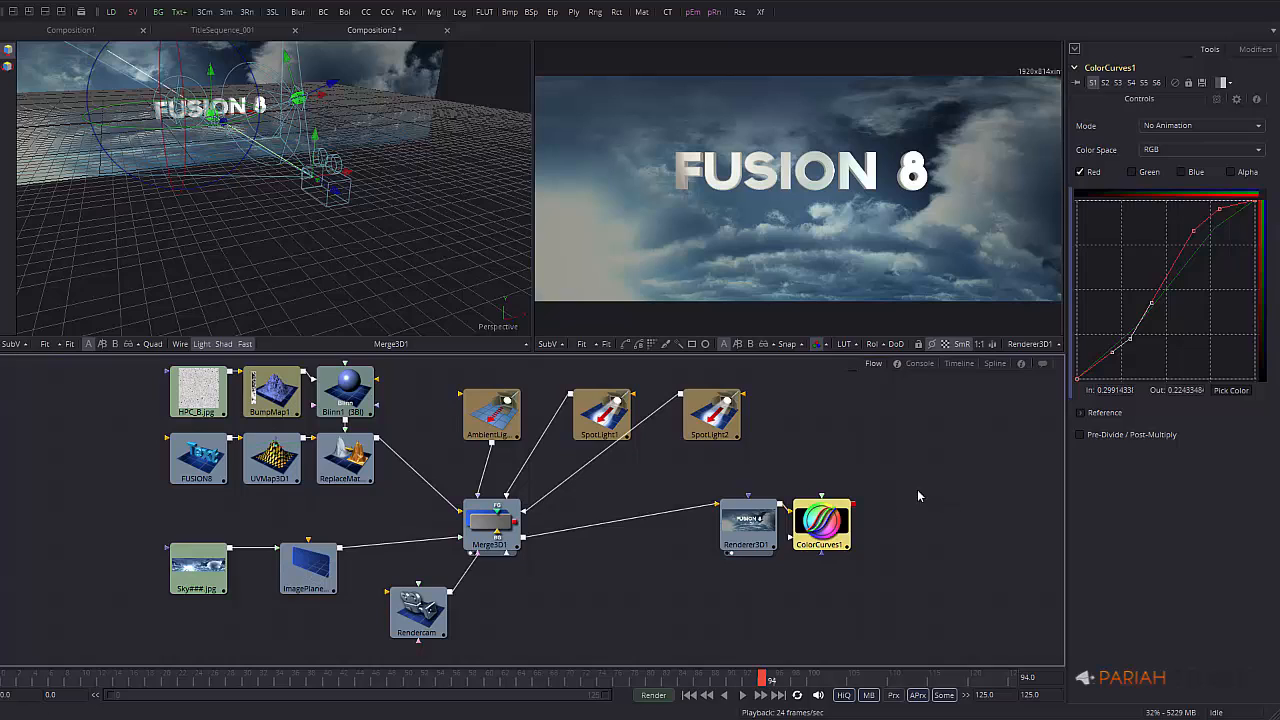
{"action": "left_click", "coordinate": [918, 493]}
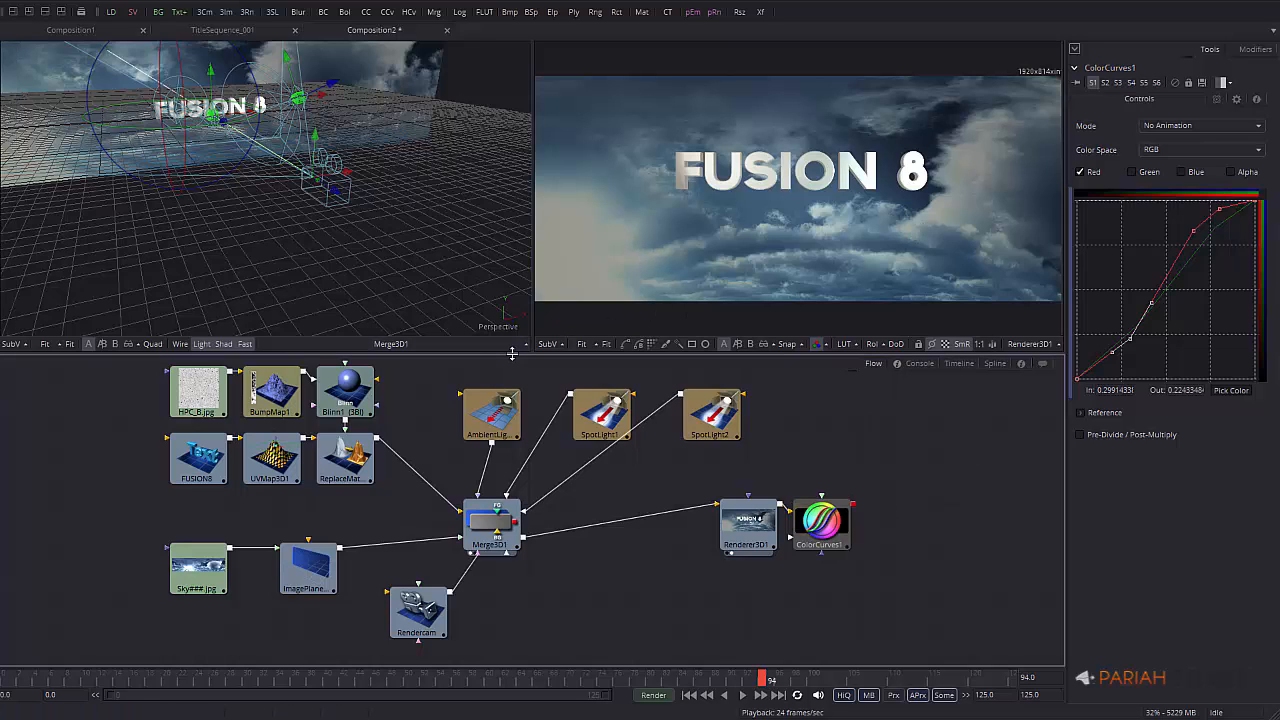
Make the final-result viewer taller and wider, and bring the Bins library with 3D lights into view
{"action": "left_click_drag", "start_coordinate": [513, 353], "coordinate": [531, 542]}
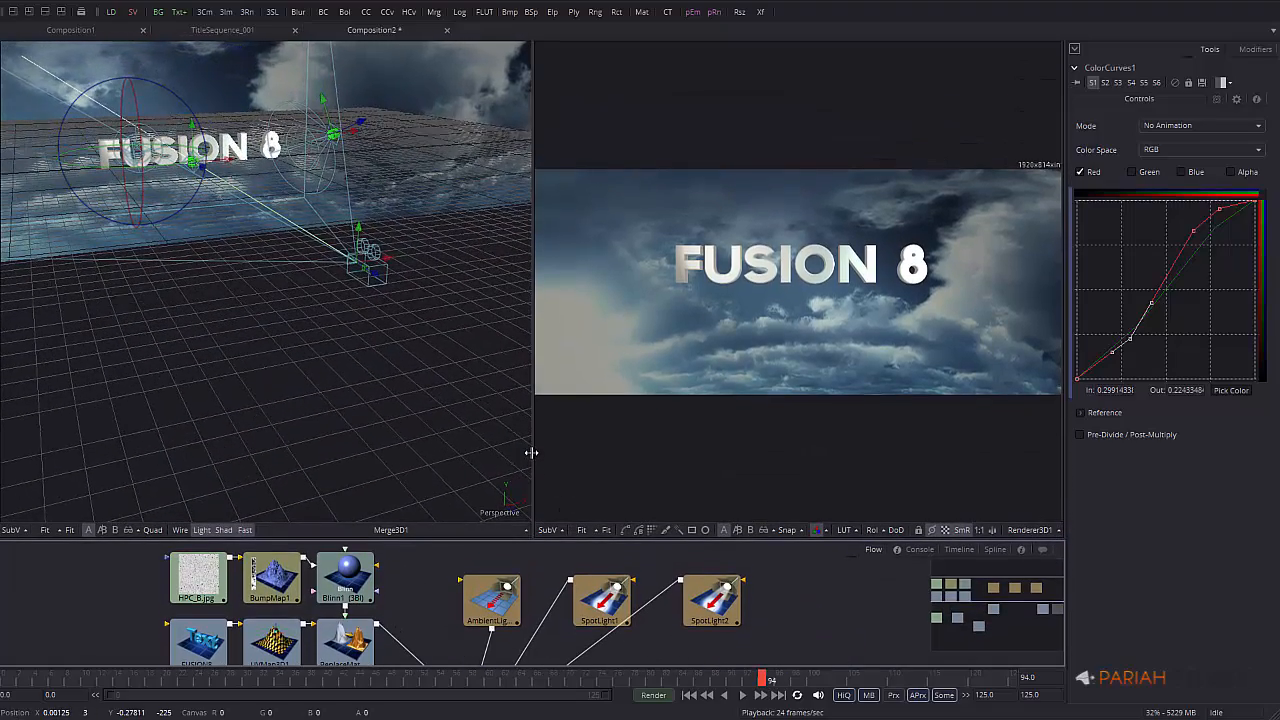
{"action": "left_click_drag", "start_coordinate": [532, 455], "coordinate": [190, 445]}
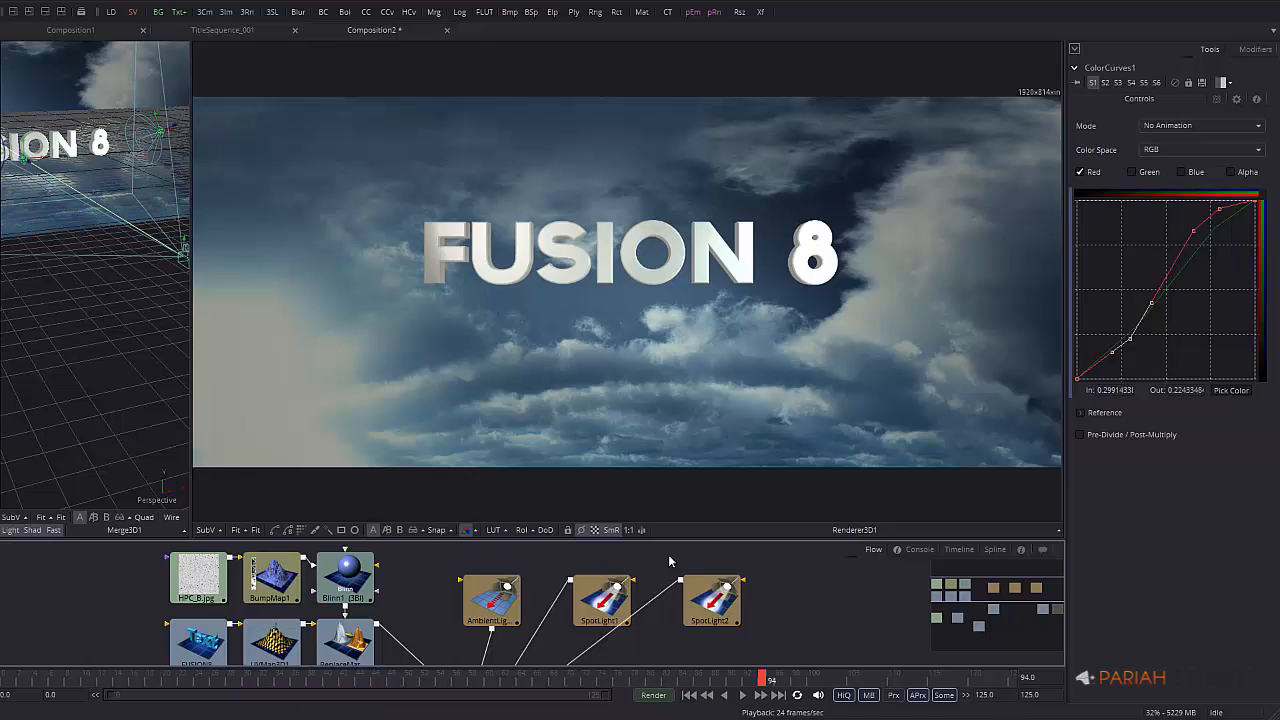
{"action": "middle_click_drag", "start_coordinate": [786, 602], "coordinate": [735, 588]}
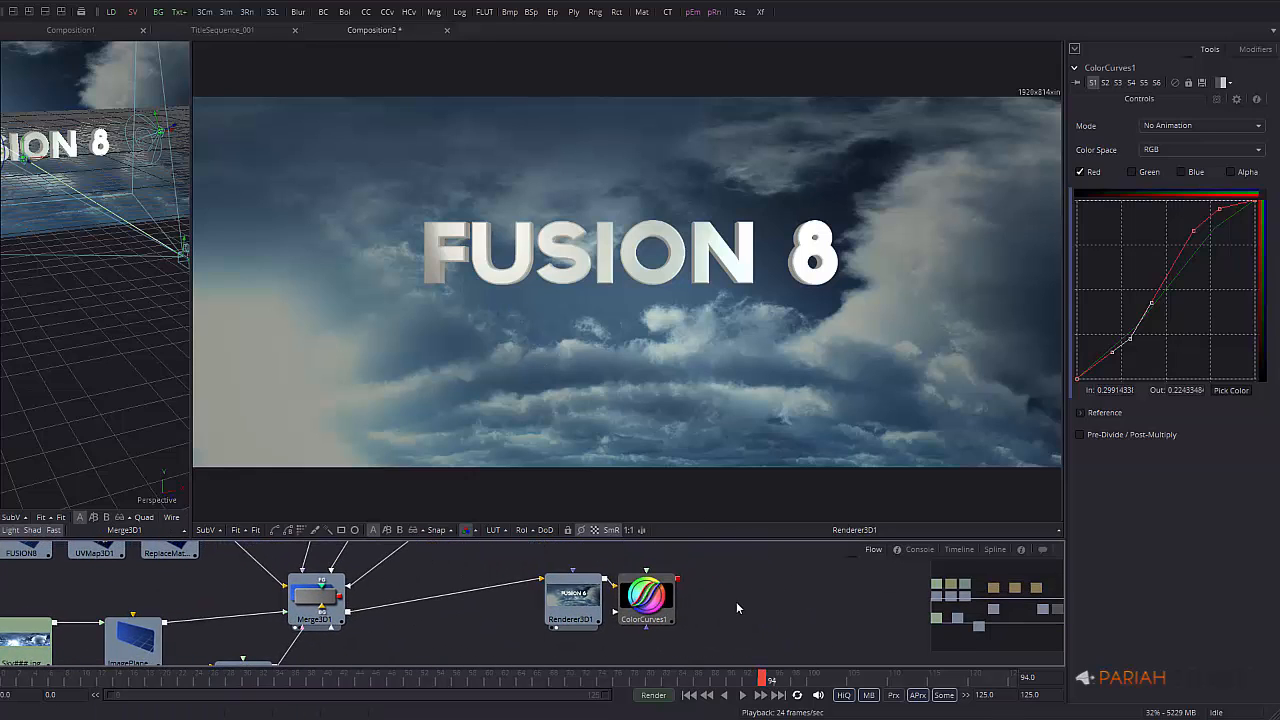
{"action": "left_click", "coordinate": [83, 13]}
{"action": "left_click_drag", "start_coordinate": [1279, 152], "coordinate": [1002, 147]}
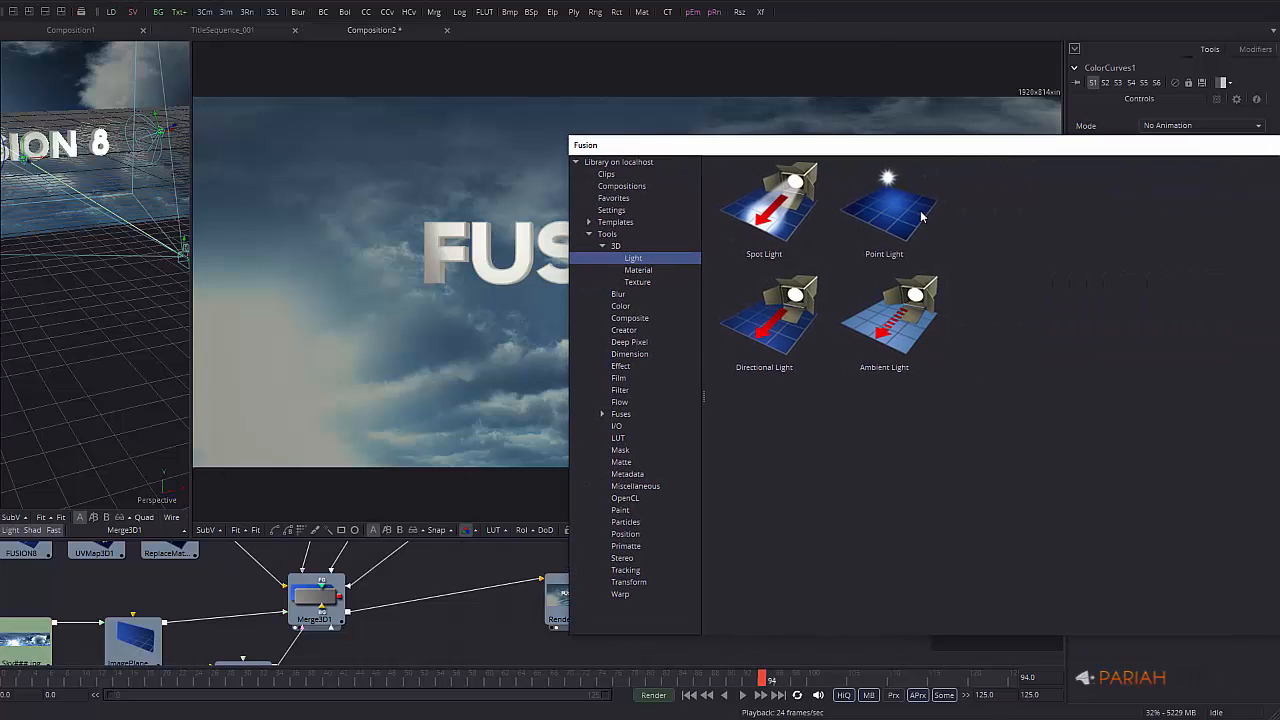
Add Film Grain and Defocus nodes and chain ColorCurves1 → Defocus1 → FilmGrain1
{"action": "left_click", "coordinate": [621, 379]}
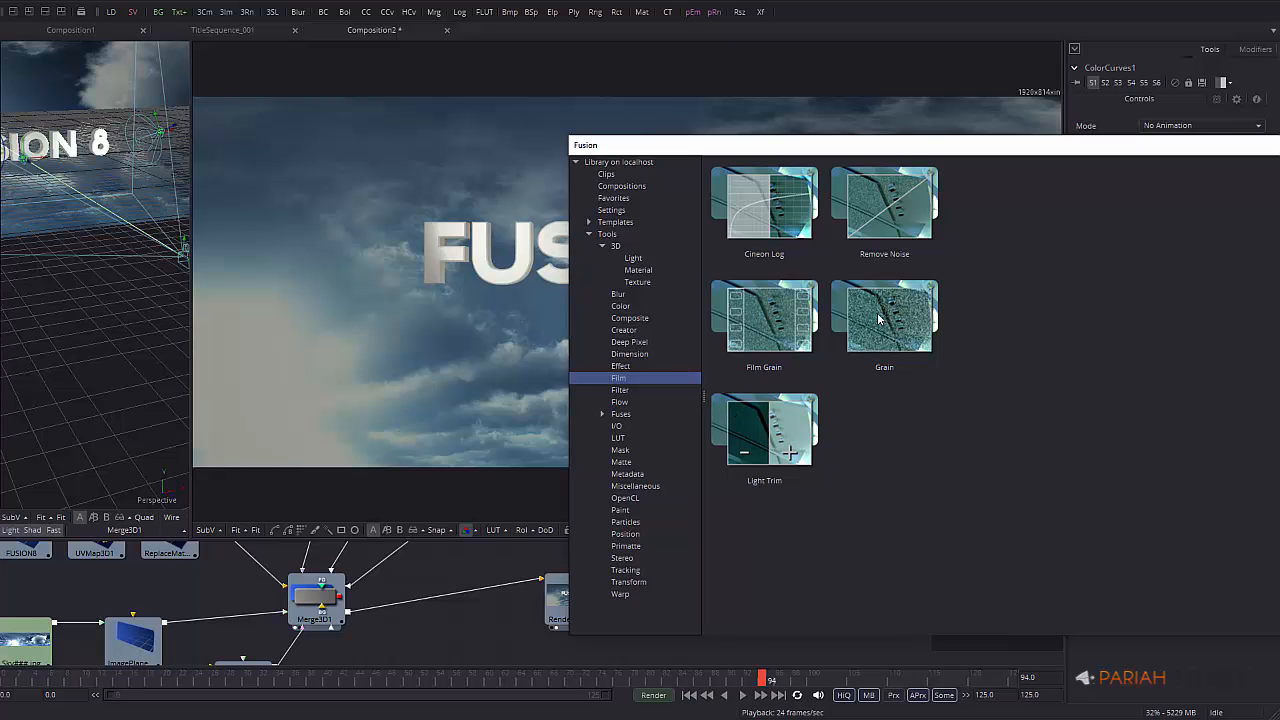
{"action": "left_click_drag", "start_coordinate": [771, 316], "coordinate": [462, 592]}
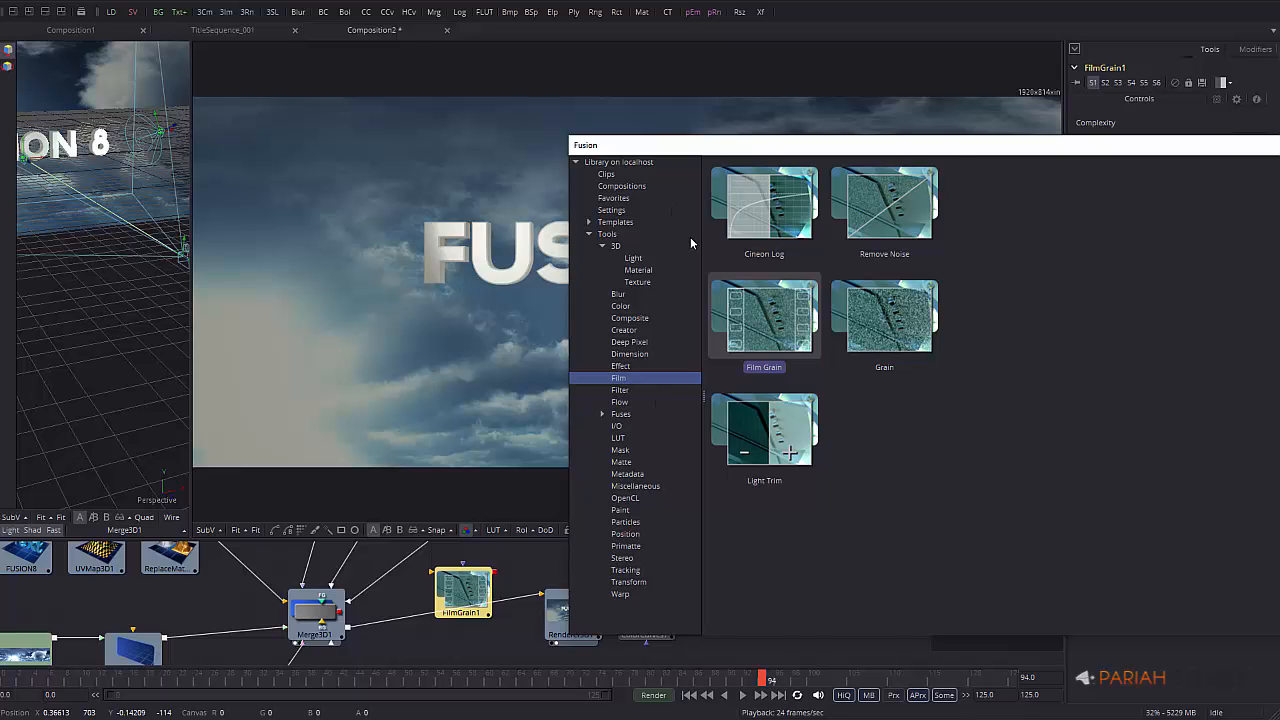
{"action": "left_click", "coordinate": [620, 294]}
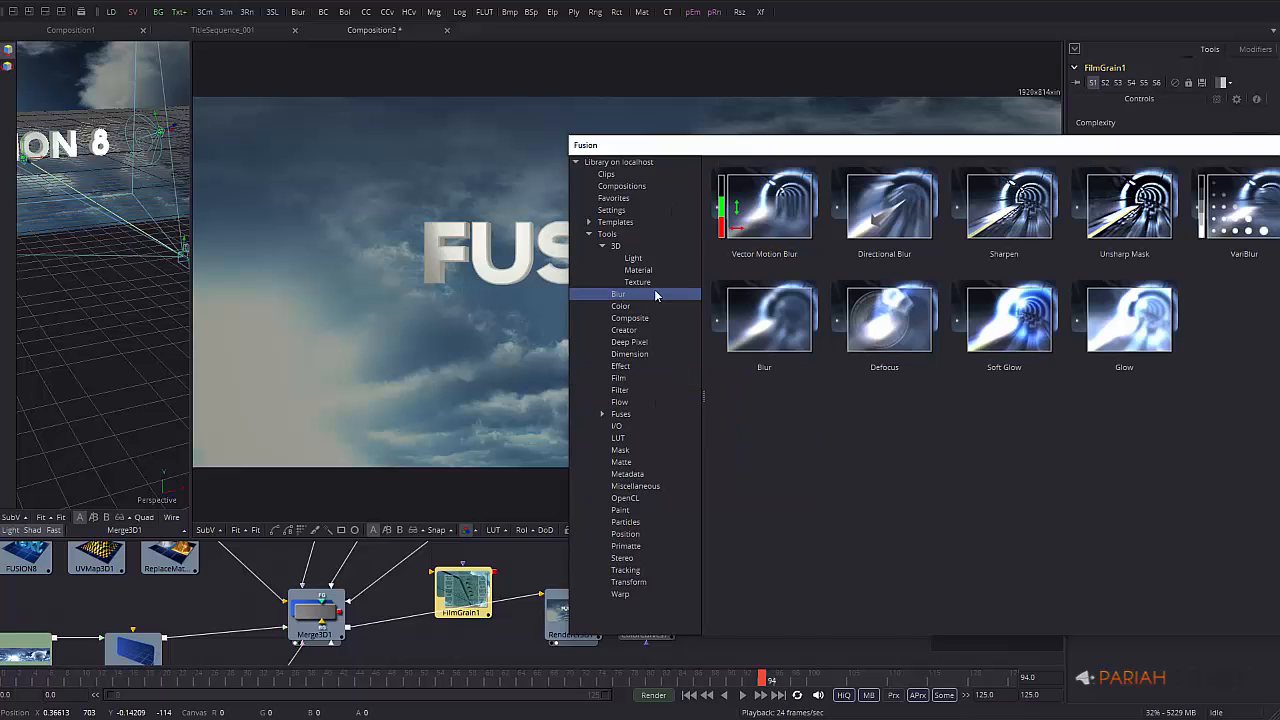
{"action": "left_click_drag", "start_coordinate": [896, 320], "coordinate": [496, 528]}
{"action": "left_click_drag", "start_coordinate": [535, 565], "coordinate": [536, 572]}
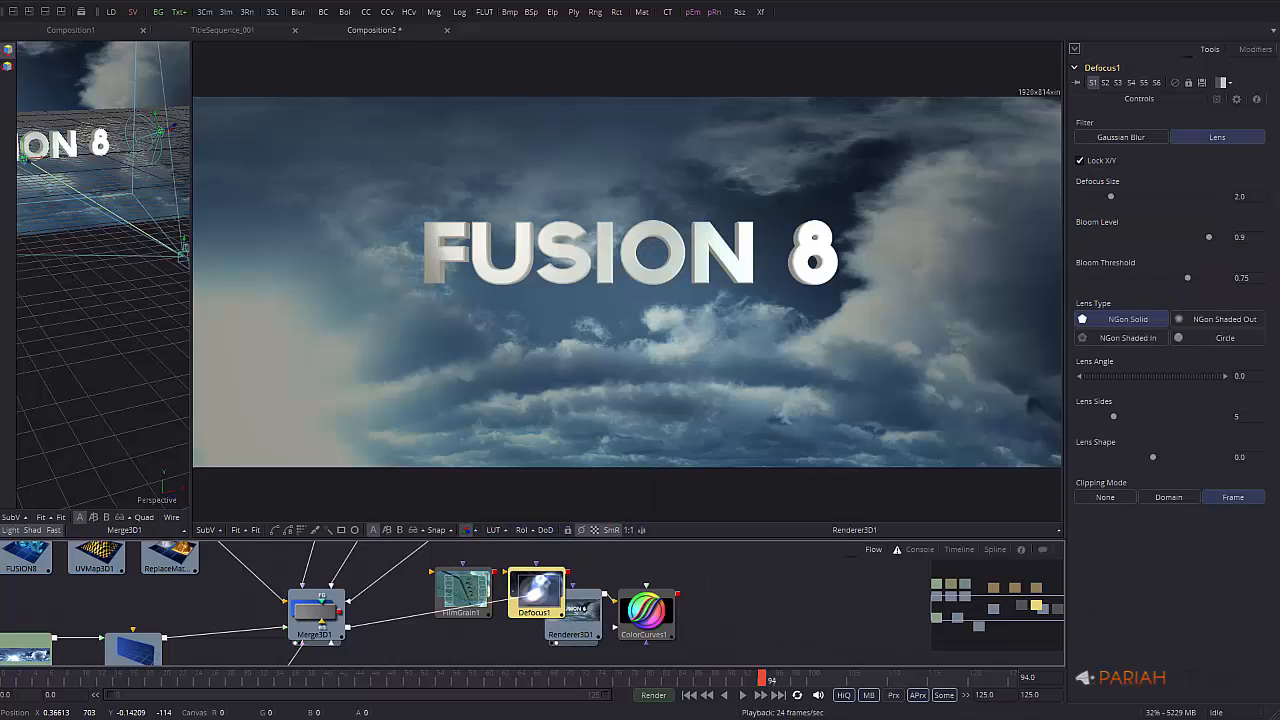
{"action": "left_click_drag", "start_coordinate": [527, 592], "coordinate": [768, 614]}
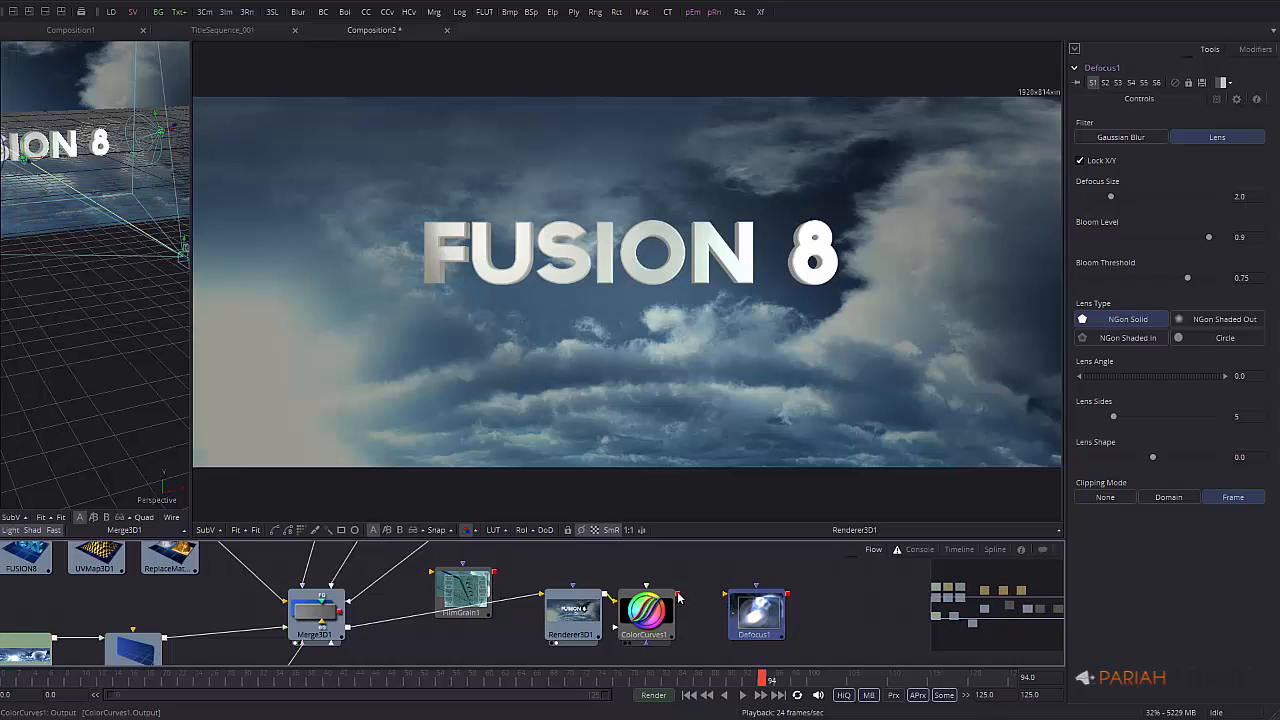
{"action": "left_click_drag", "start_coordinate": [680, 595], "coordinate": [745, 605]}
{"action": "left_click_drag", "start_coordinate": [450, 592], "coordinate": [880, 617]}
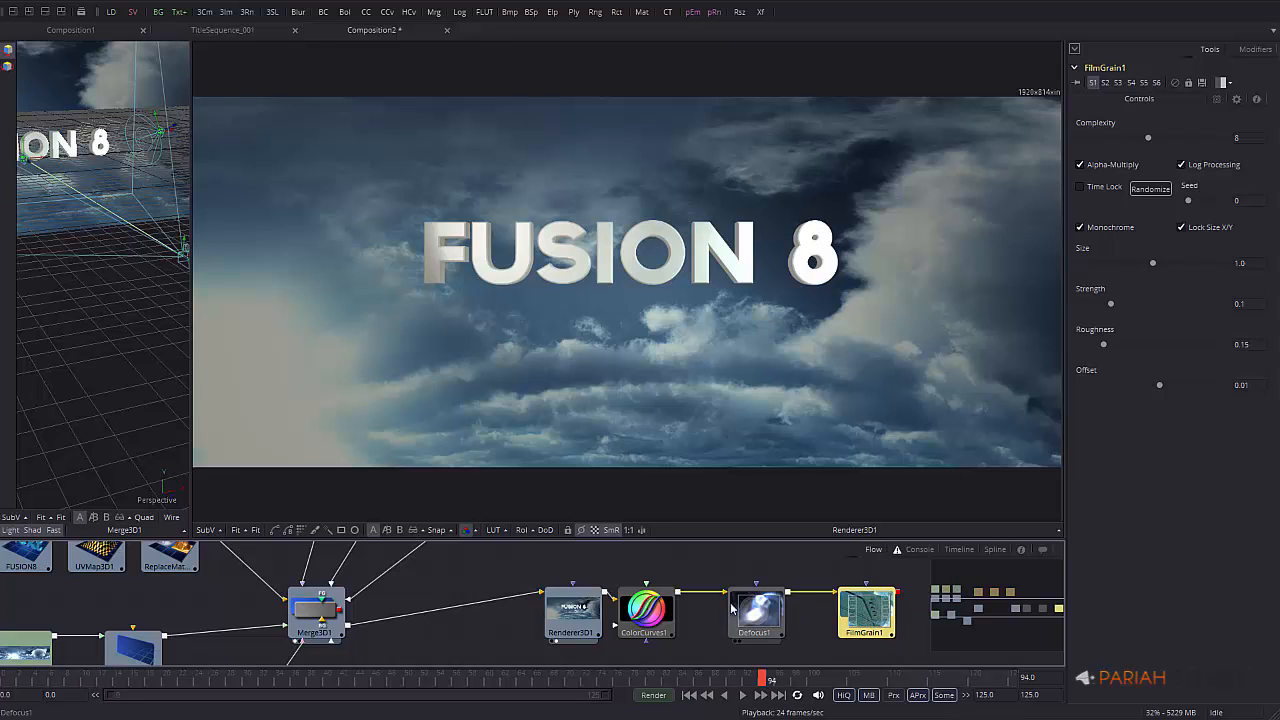
{"action": "left_click_drag", "start_coordinate": [648, 610], "coordinate": [650, 455]}
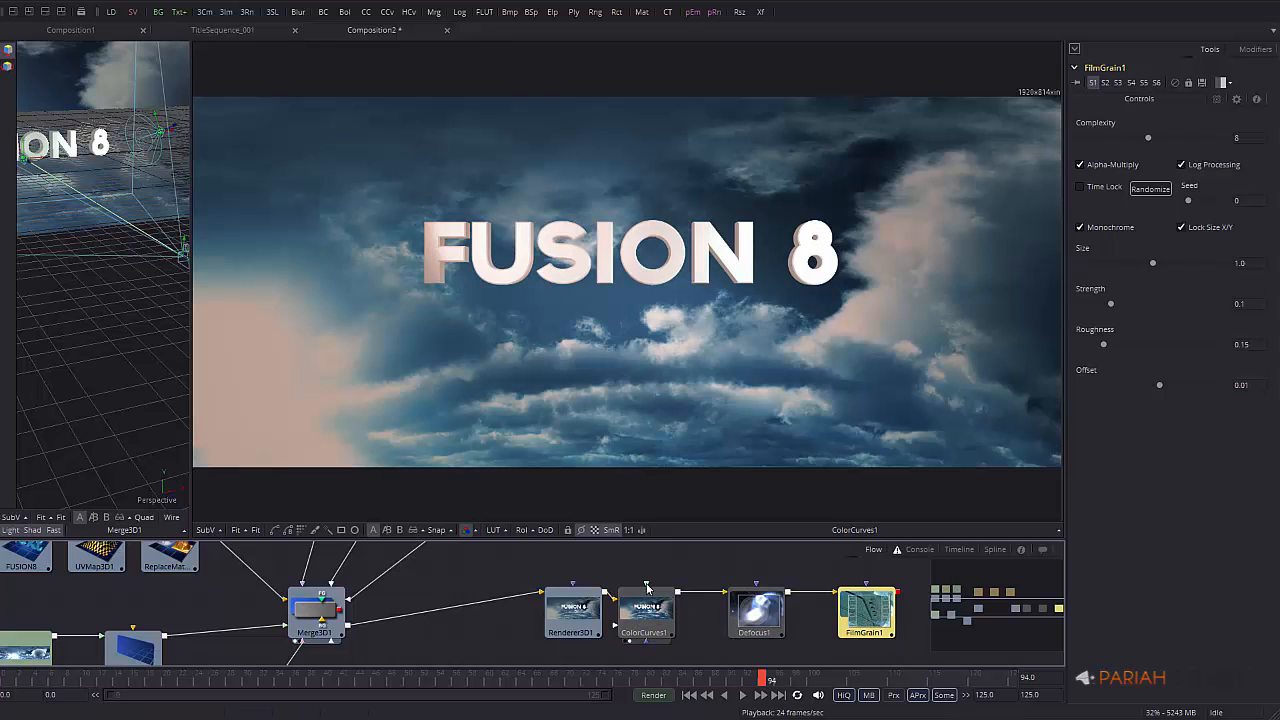
{"action": "left_click_drag", "start_coordinate": [567, 630], "coordinate": [530, 630]}
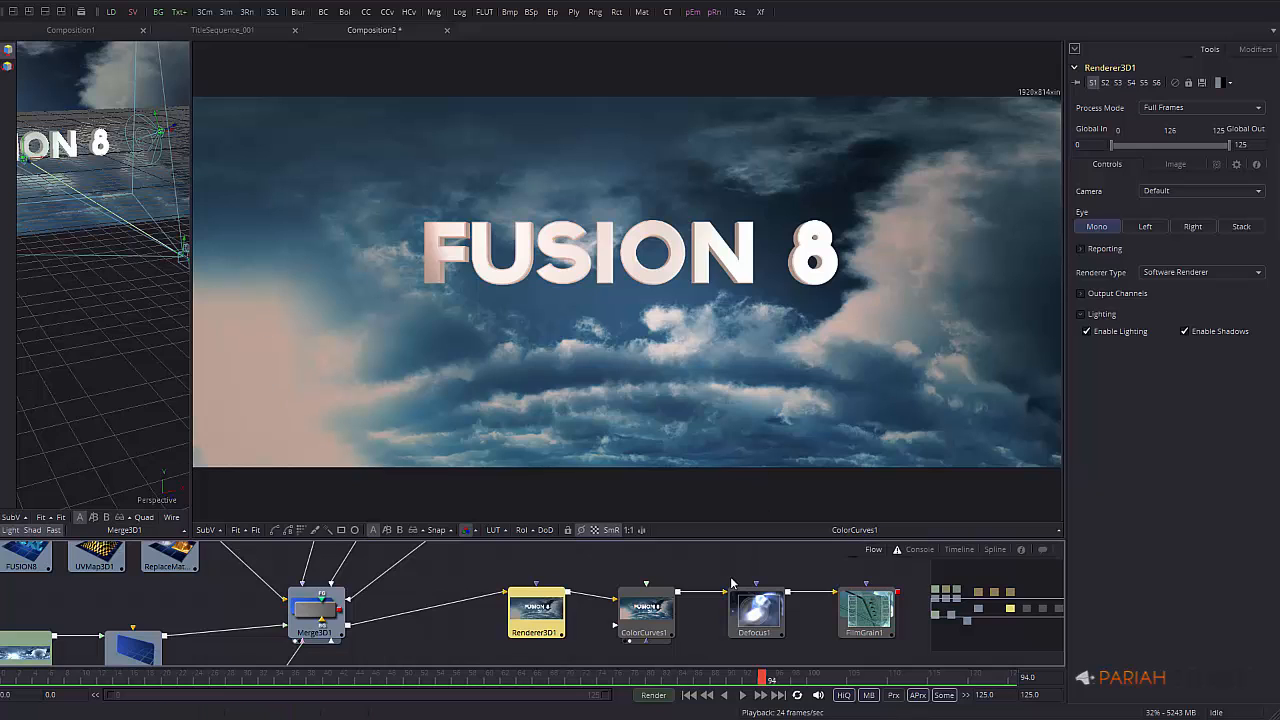
Set Defocus1's Bloom Threshold to about 0.95 and Bloom Level to about 0.18
{"action": "left_click", "coordinate": [755, 612]}
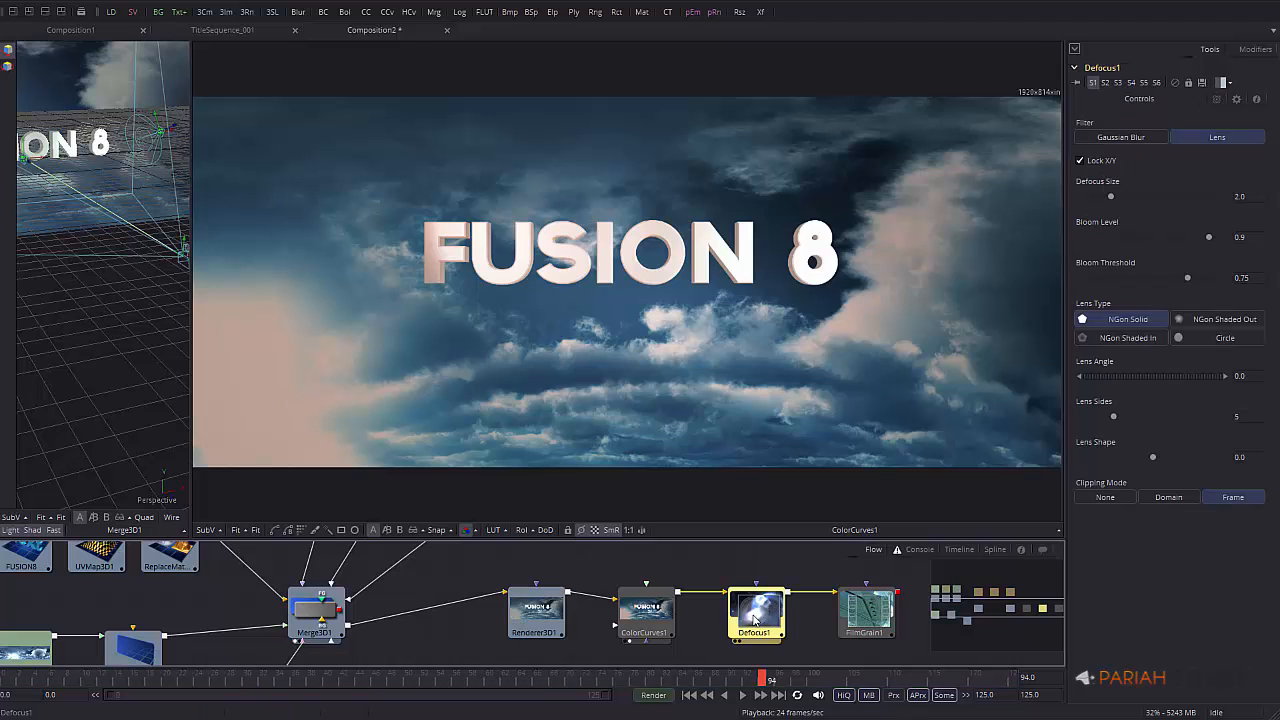
{"action": "left_click_drag", "start_coordinate": [762, 617], "coordinate": [755, 455]}
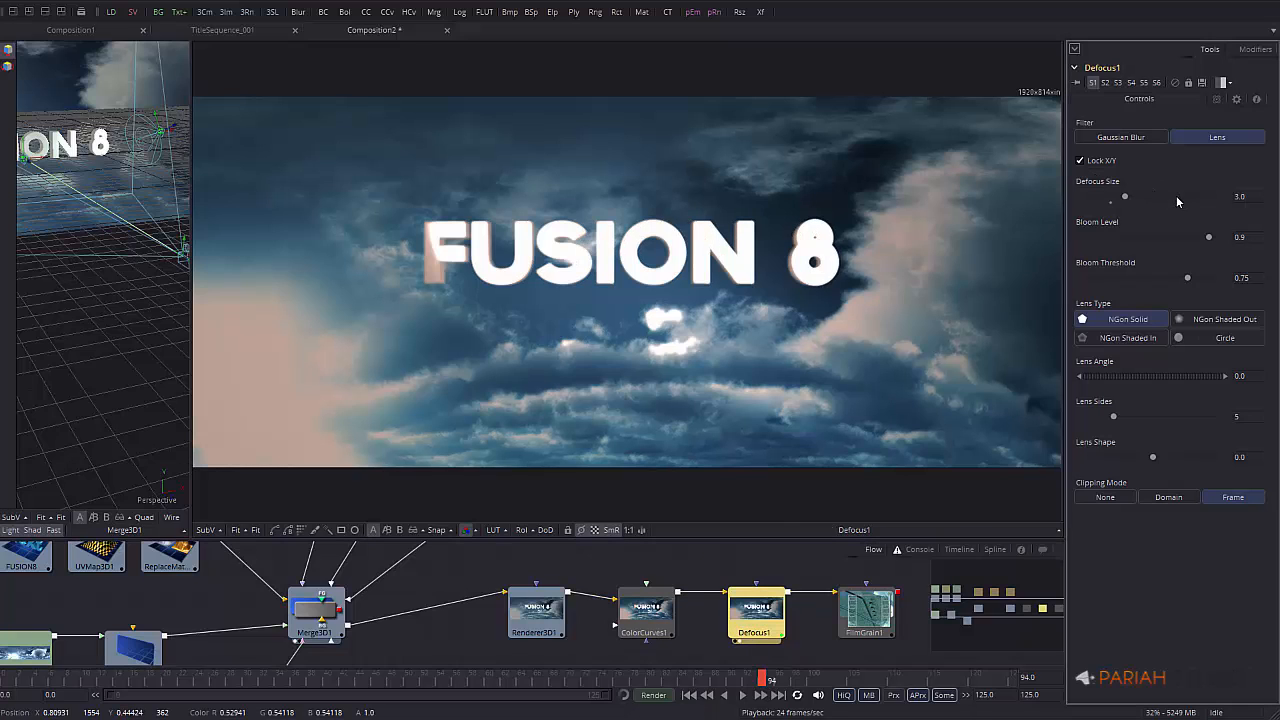
{"action": "left_click_drag", "start_coordinate": [1133, 197], "coordinate": [1175, 197]}
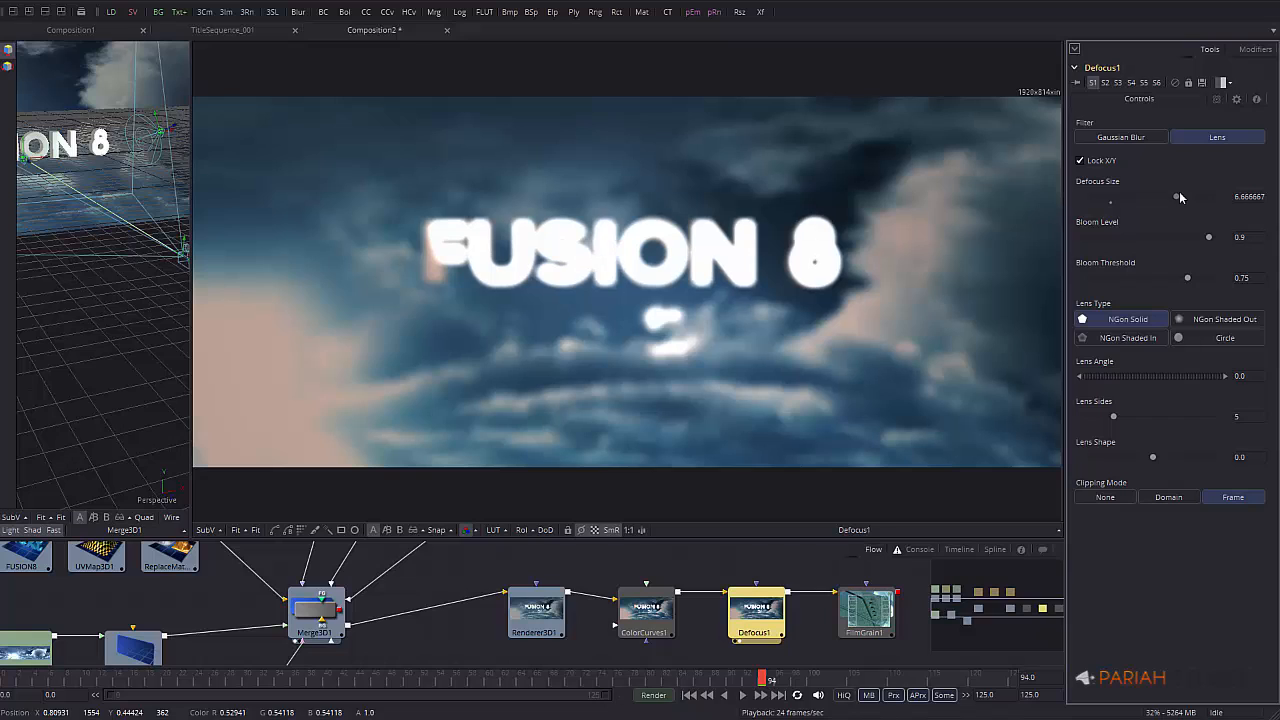
{"action": "left_click", "coordinate": [600, 680]}
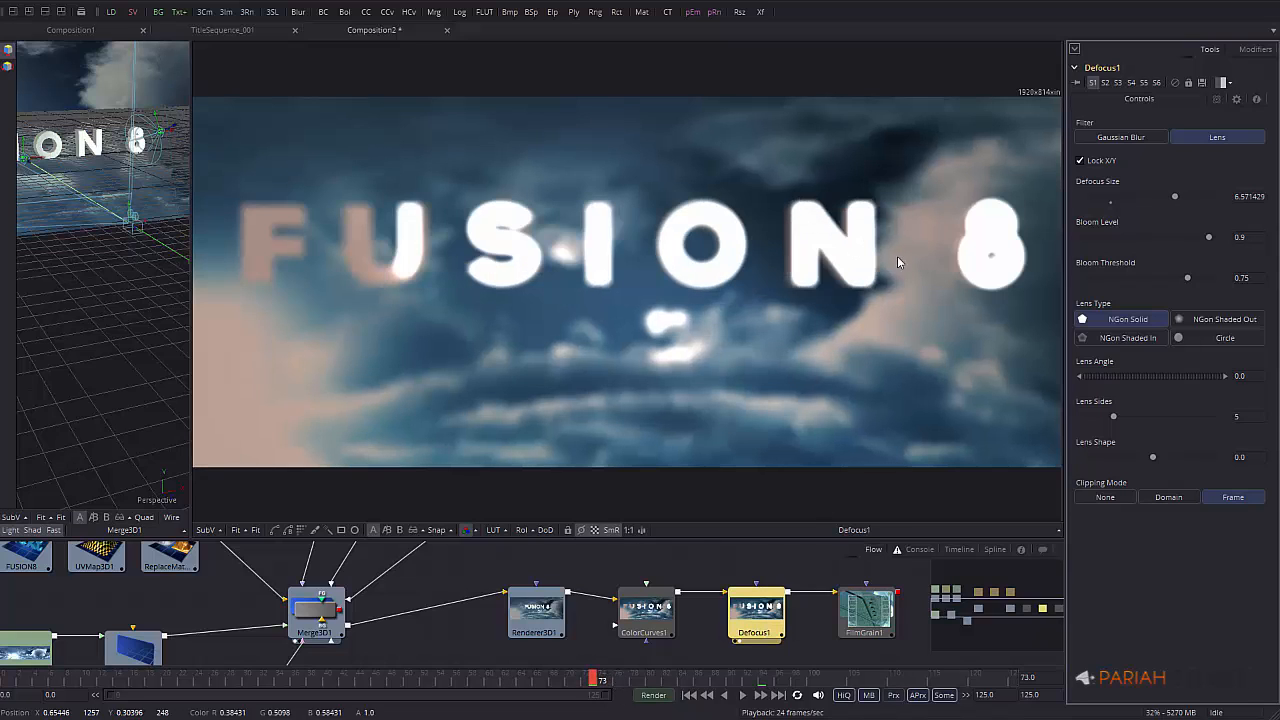
{"action": "left_click_drag", "start_coordinate": [1188, 278], "coordinate": [1219, 281]}
{"action": "left_click_drag", "start_coordinate": [1209, 238], "coordinate": [1108, 242]}
{"action": "left_click_drag", "start_coordinate": [1178, 197], "coordinate": [1190, 200]}
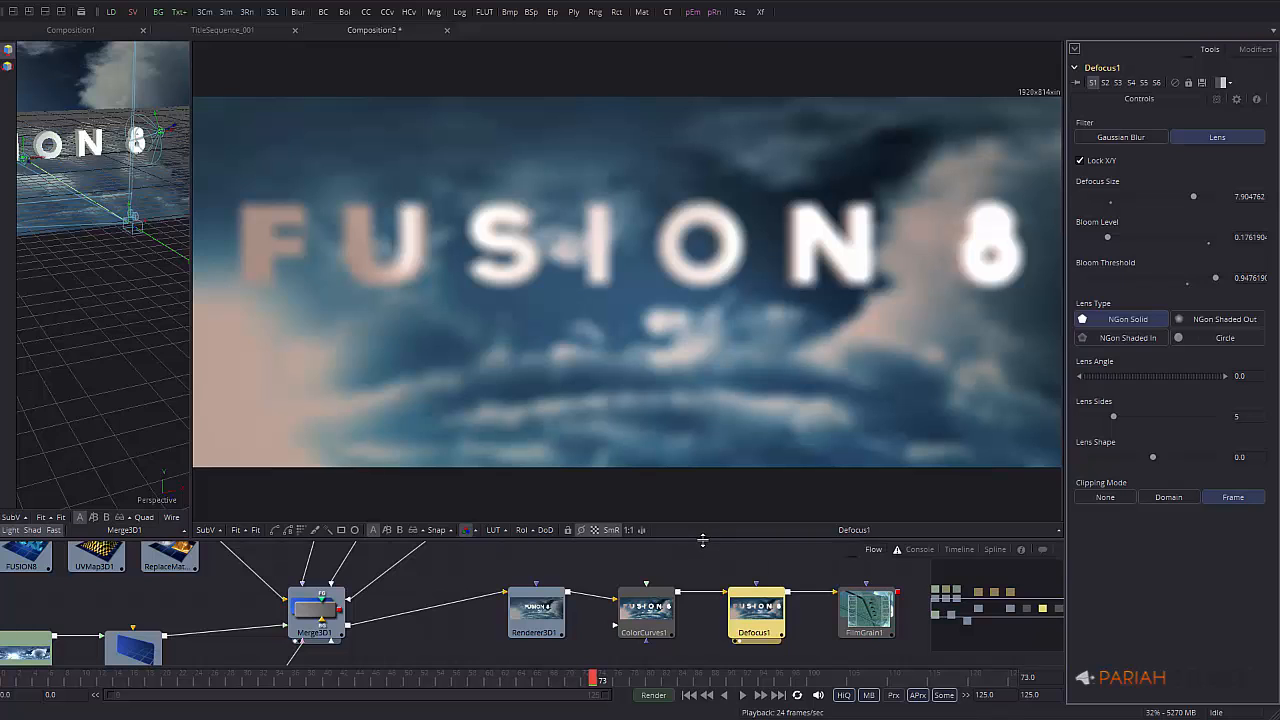
At frame 94, set Defocus Size to 0
{"action": "left_click_drag", "start_coordinate": [703, 539], "coordinate": [703, 475]}
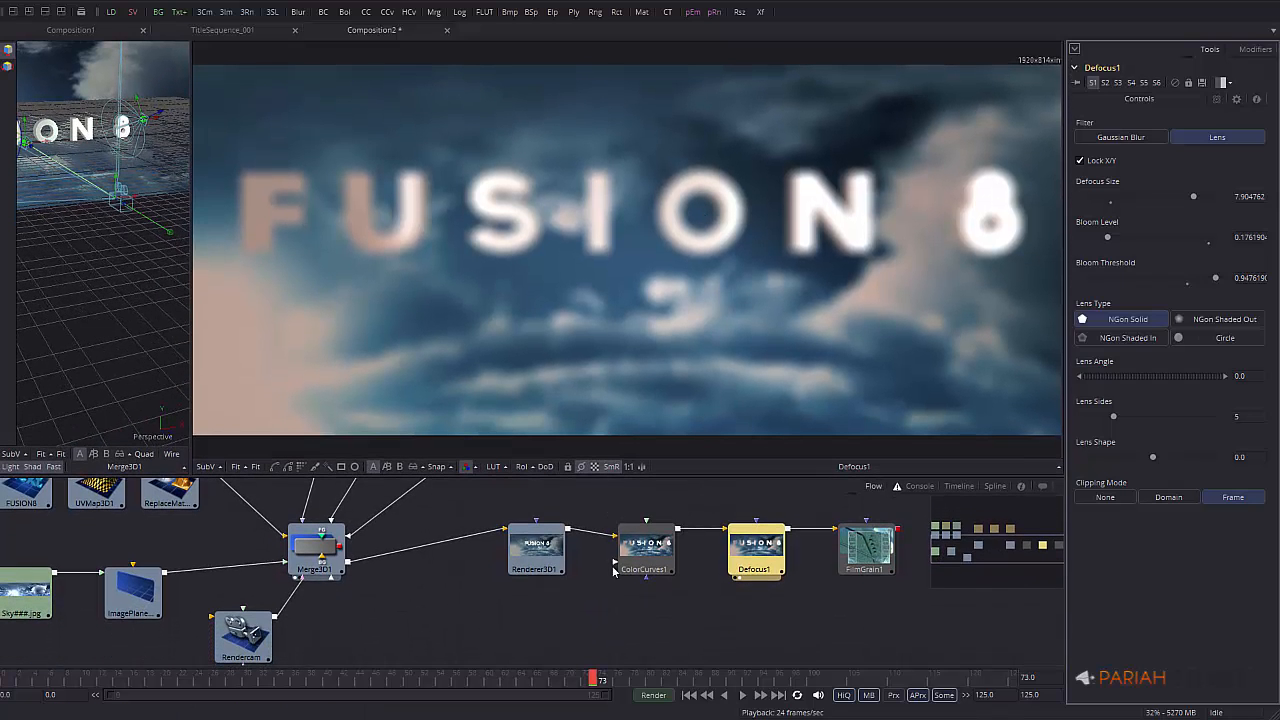
{"action": "left_click", "coordinate": [657, 681]}
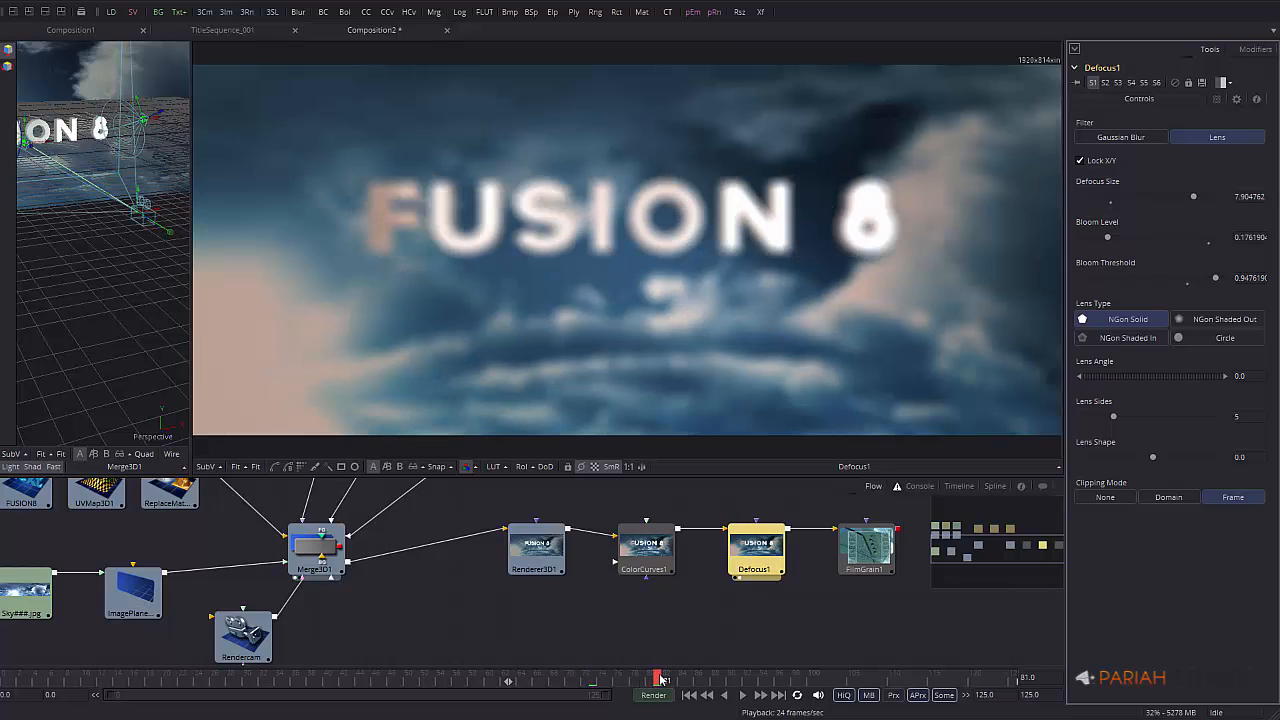
{"action": "left_click_drag", "start_coordinate": [659, 680], "coordinate": [768, 679]}
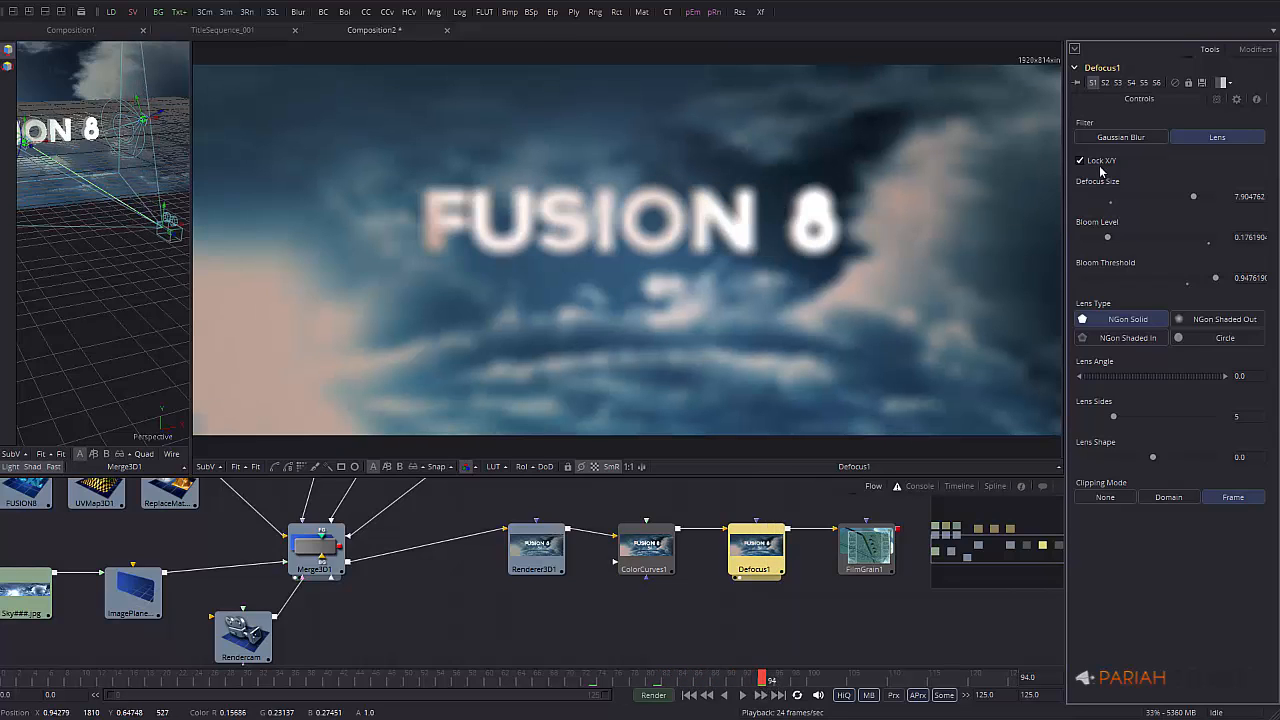
{"action": "double_click", "coordinate": [1241, 197]}
{"action": "type", "text": "0"}
{"action": "key", "text": "Tab"}
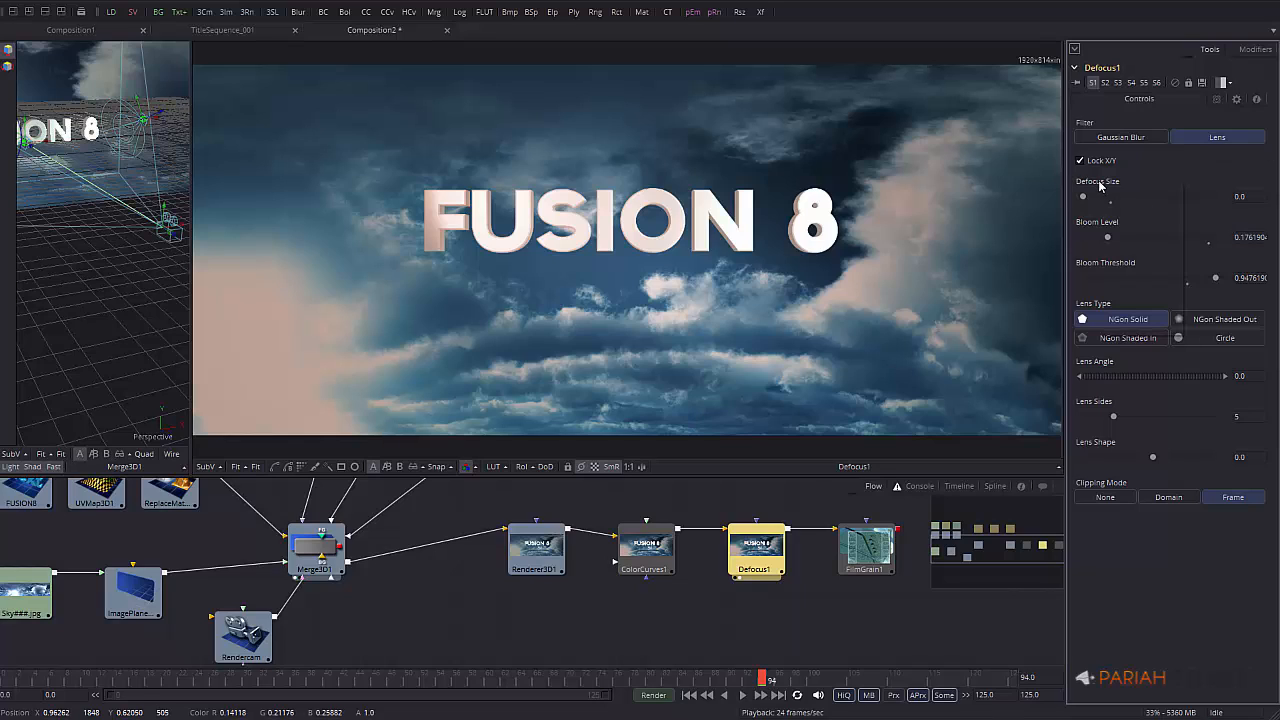
Keyframe Defocus Size at 0 on frame 94 and 8 on frame 58, then scrub to preview
{"action": "right_click", "coordinate": [1100, 186]}
{"action": "left_click", "coordinate": [1116, 188]}
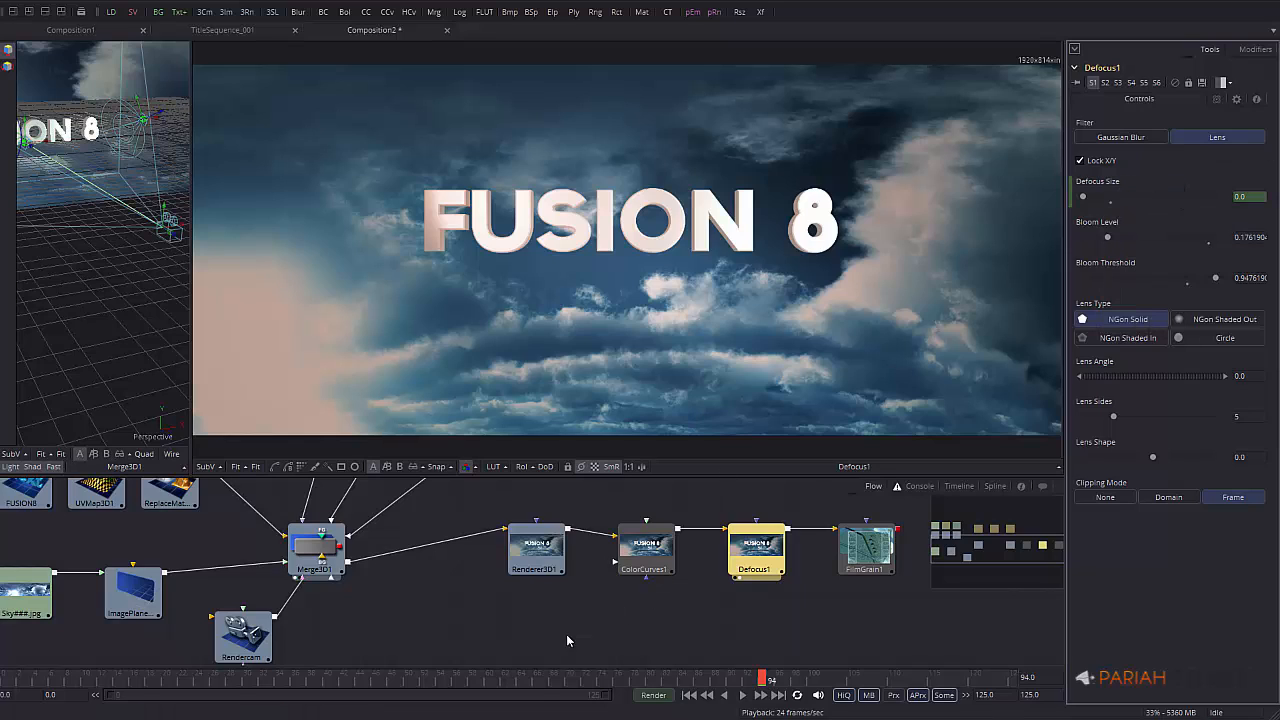
{"action": "left_click", "coordinate": [475, 679]}
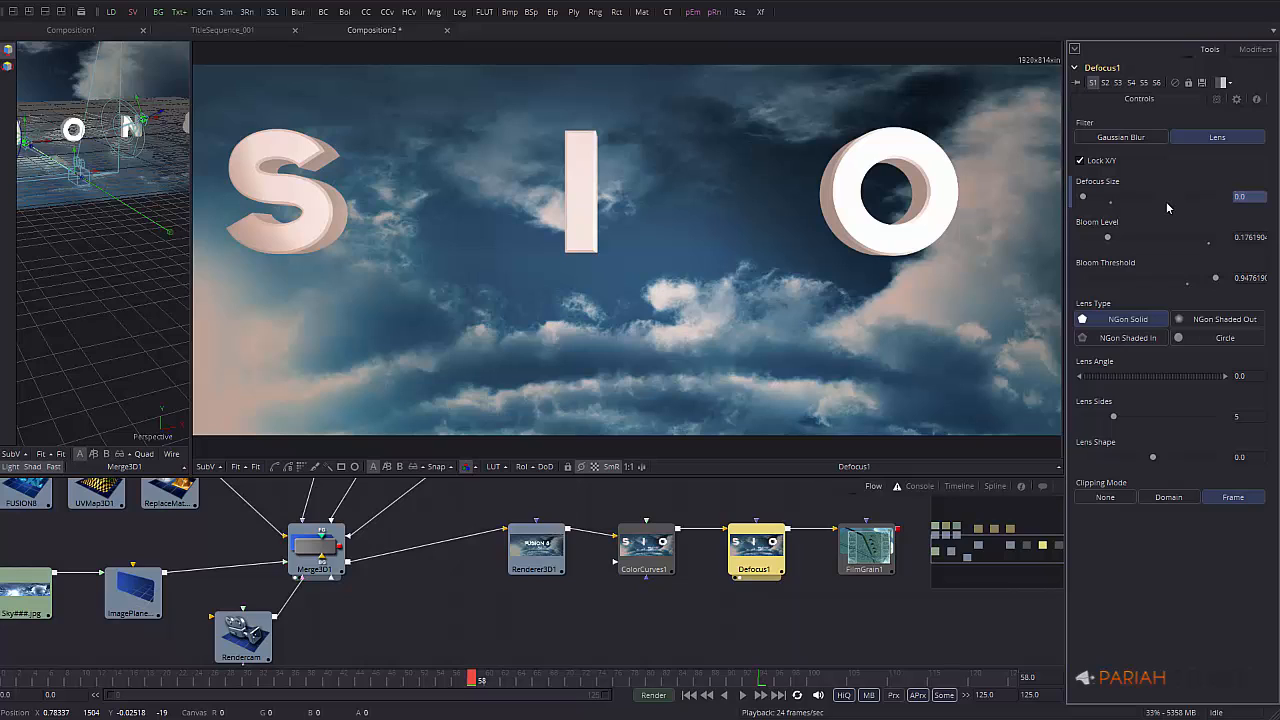
{"action": "type", "text": "8"}
{"action": "key", "text": "Tab"}
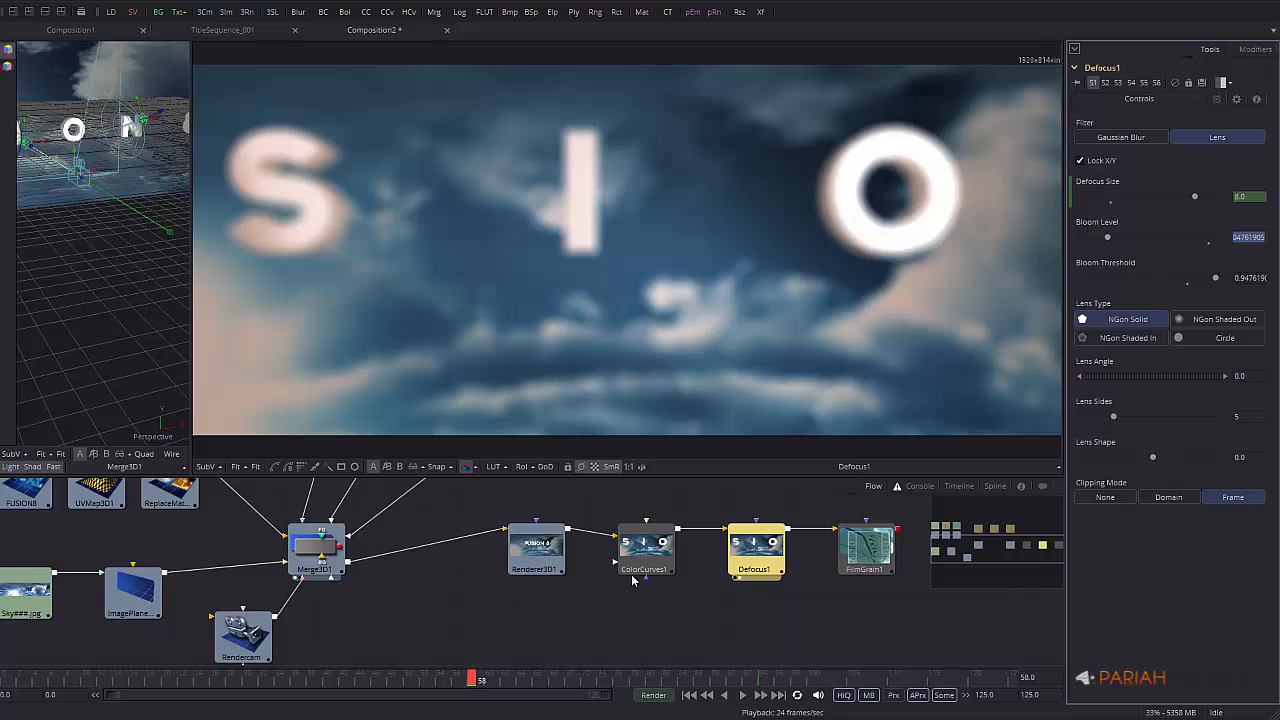
{"action": "left_click_drag", "start_coordinate": [472, 679], "coordinate": [755, 679]}
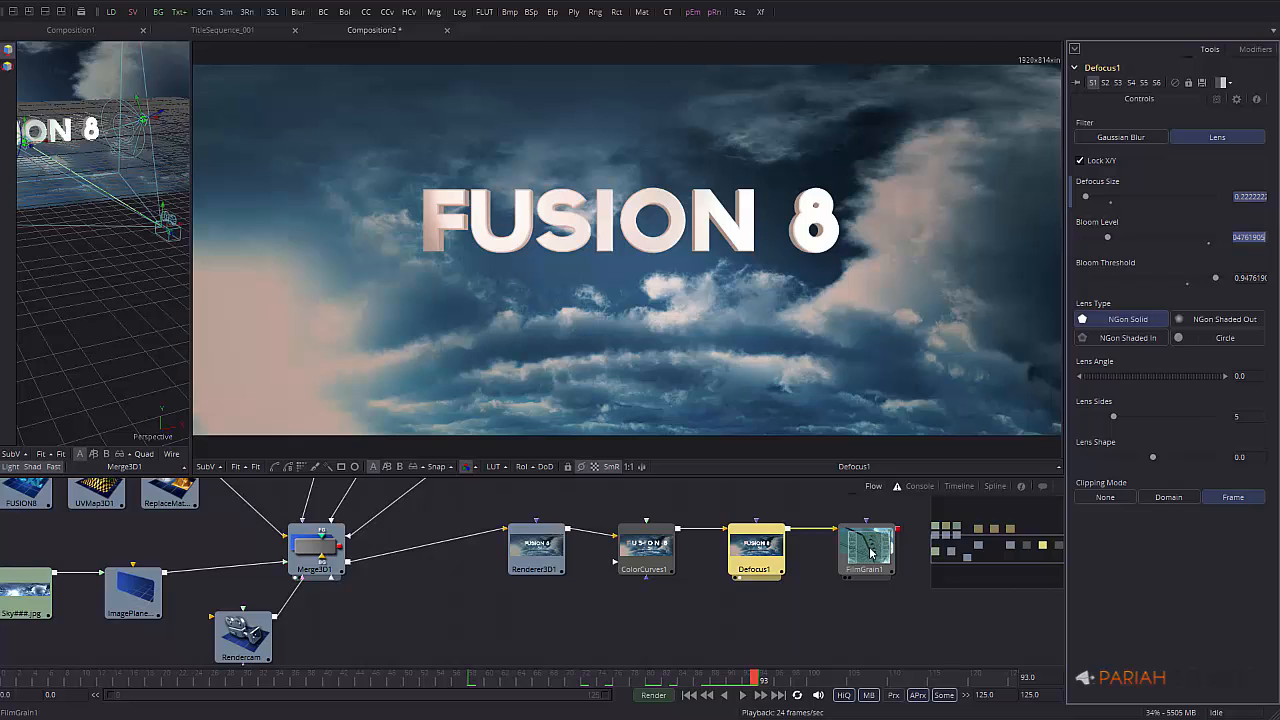
View FilmGrain1 and make the grain finer with Strength 0.02
{"action": "left_click", "coordinate": [847, 577]}
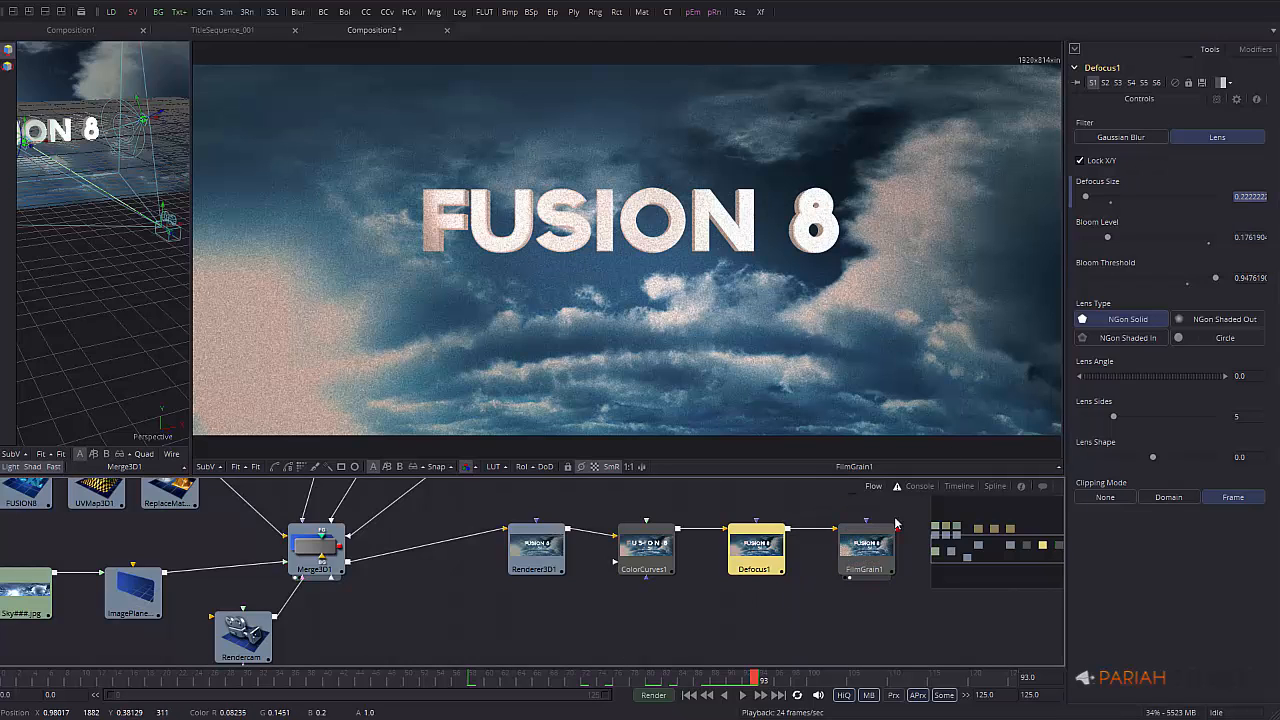
{"action": "left_click", "coordinate": [868, 548]}
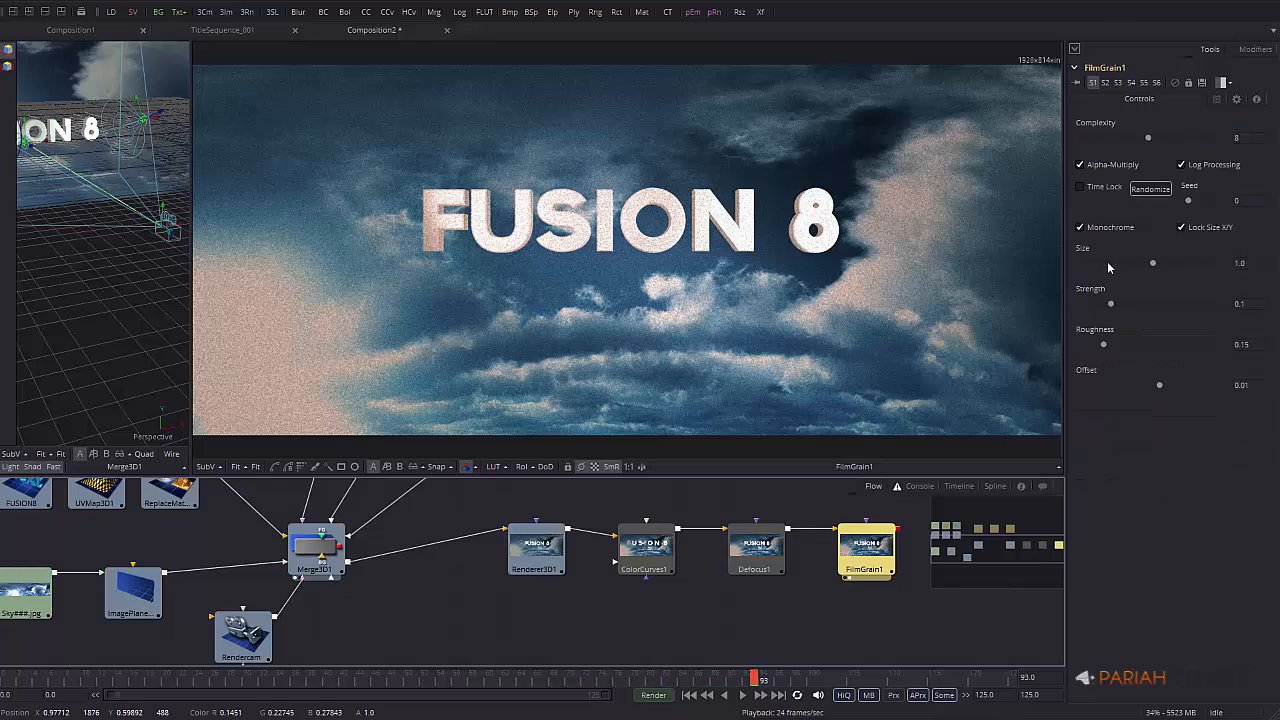
{"action": "left_click_drag", "start_coordinate": [1152, 263], "coordinate": [1097, 307]}
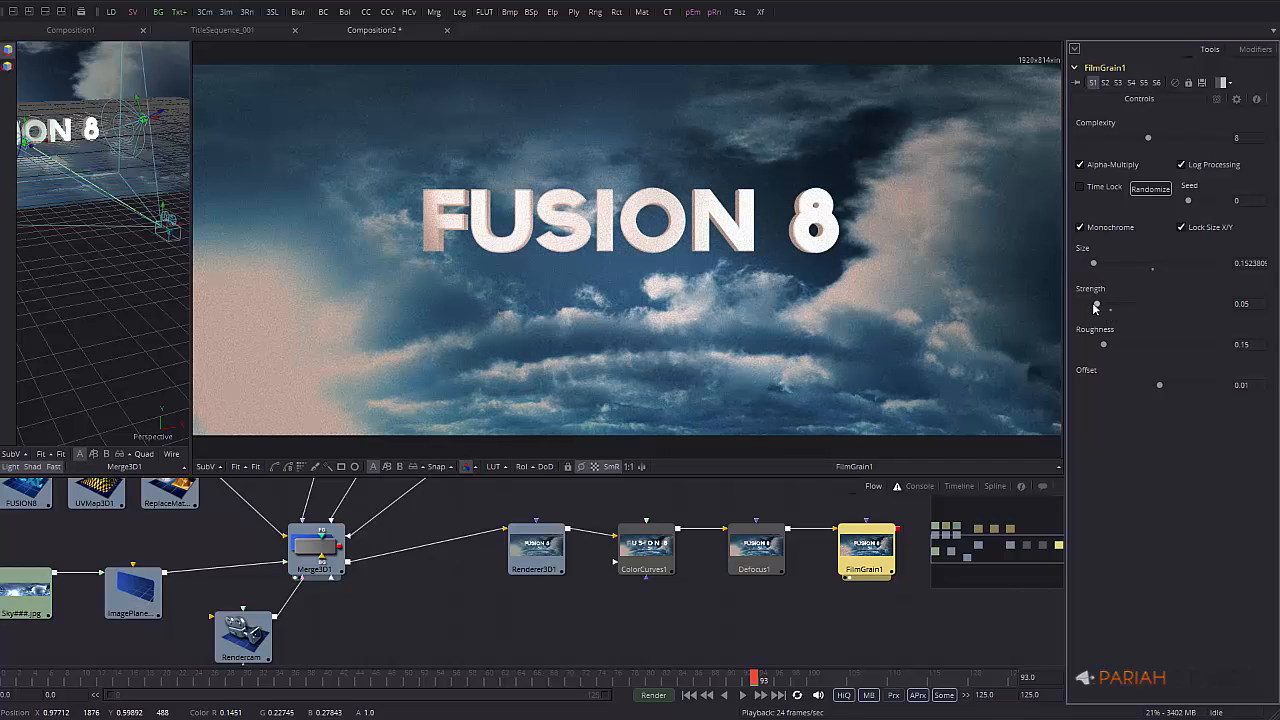
{"action": "left_click_drag", "start_coordinate": [1252, 304], "coordinate": [1185, 304]}
{"action": "type", "text": "0.02"}
{"action": "key", "text": "Tab"}
Set grain Roughness to about 0.31 and Strength to 0.03, then move the three nodes left
{"action": "left_click", "coordinate": [1135, 347]}
{"action": "left_click_drag", "start_coordinate": [1132, 347], "coordinate": [1226, 354]}
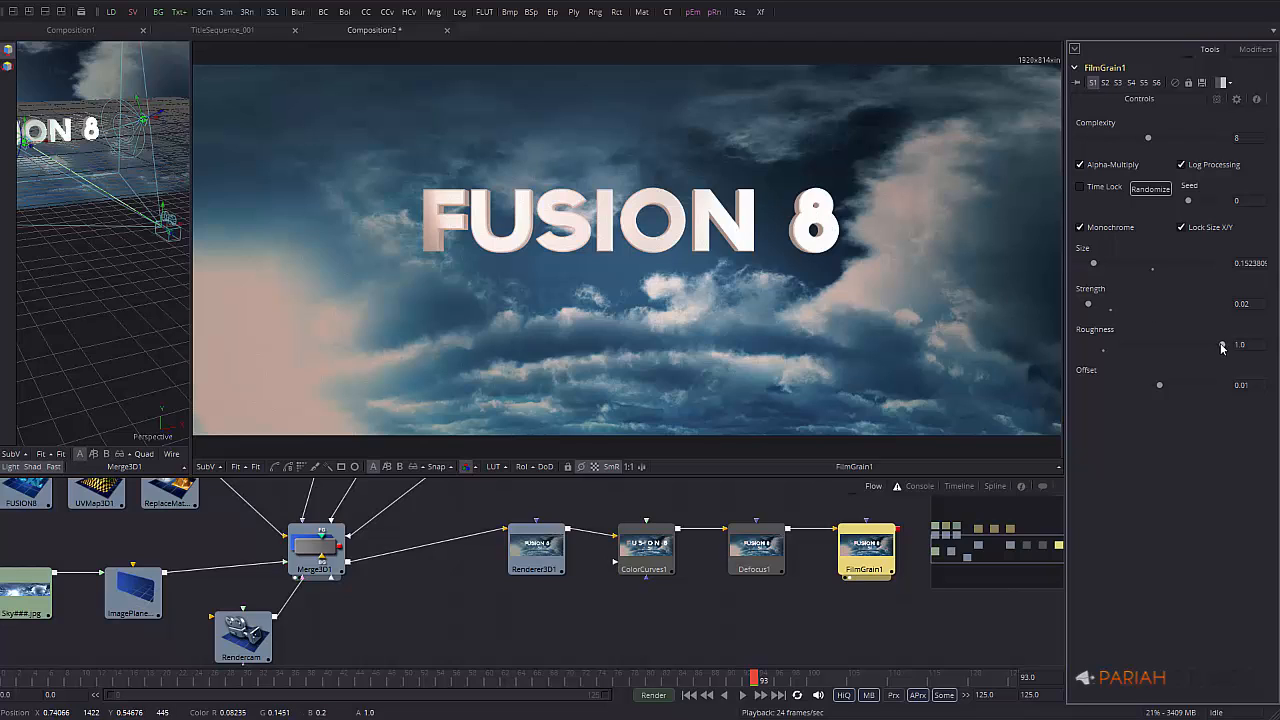
{"action": "left_click_drag", "start_coordinate": [1222, 347], "coordinate": [1117, 348]}
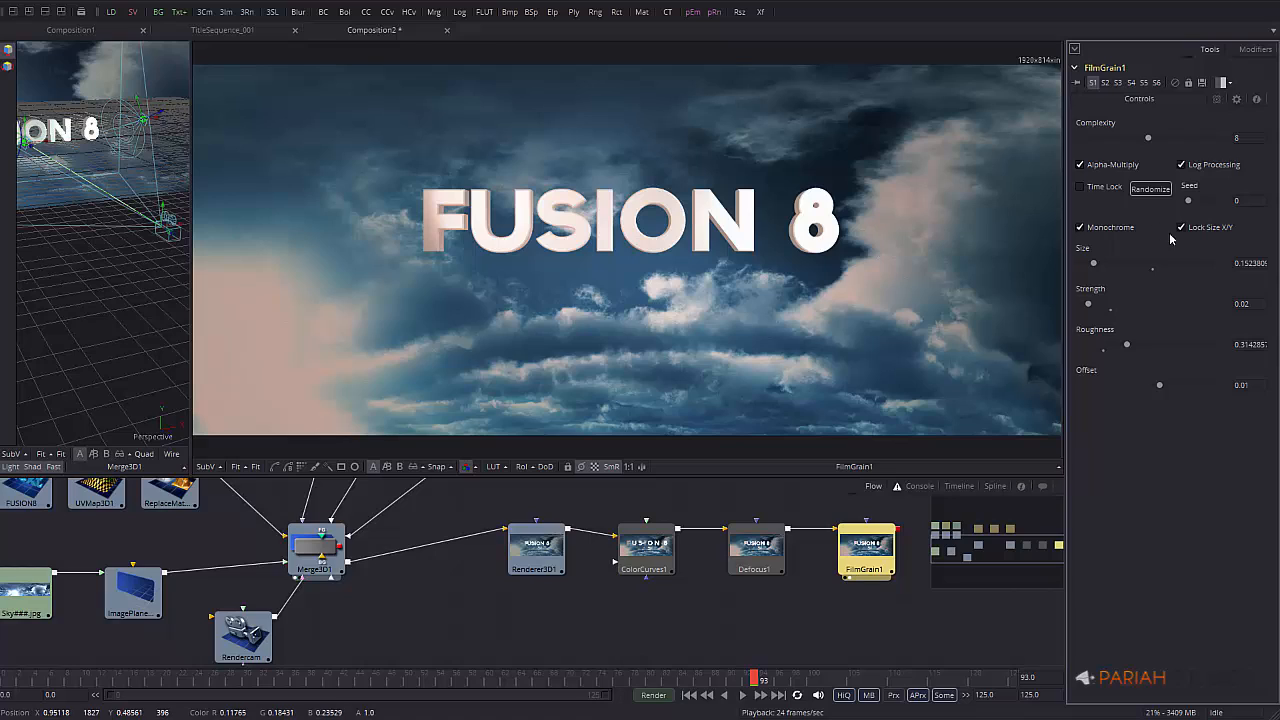
{"action": "left_click", "coordinate": [1256, 304]}
{"action": "type", "text": "0.03"}
{"action": "key", "text": "Tab"}
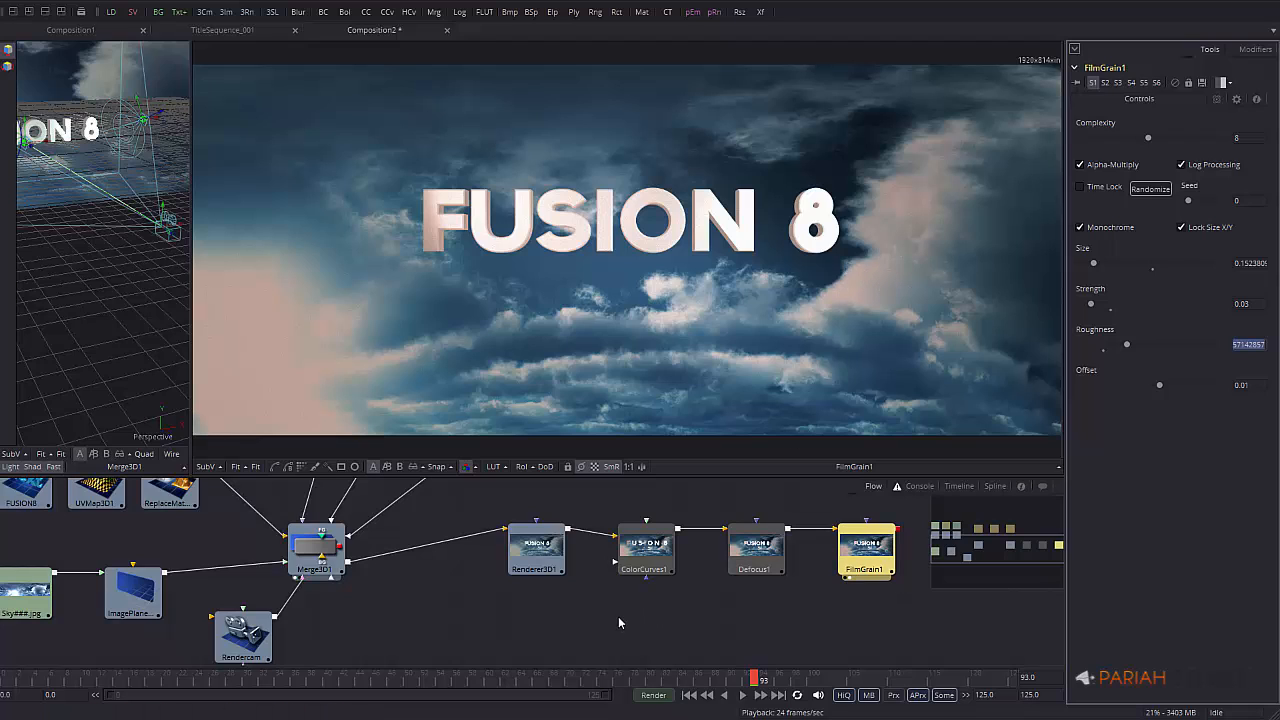
{"action": "left_click_drag", "start_coordinate": [619, 623], "coordinate": [831, 553]}
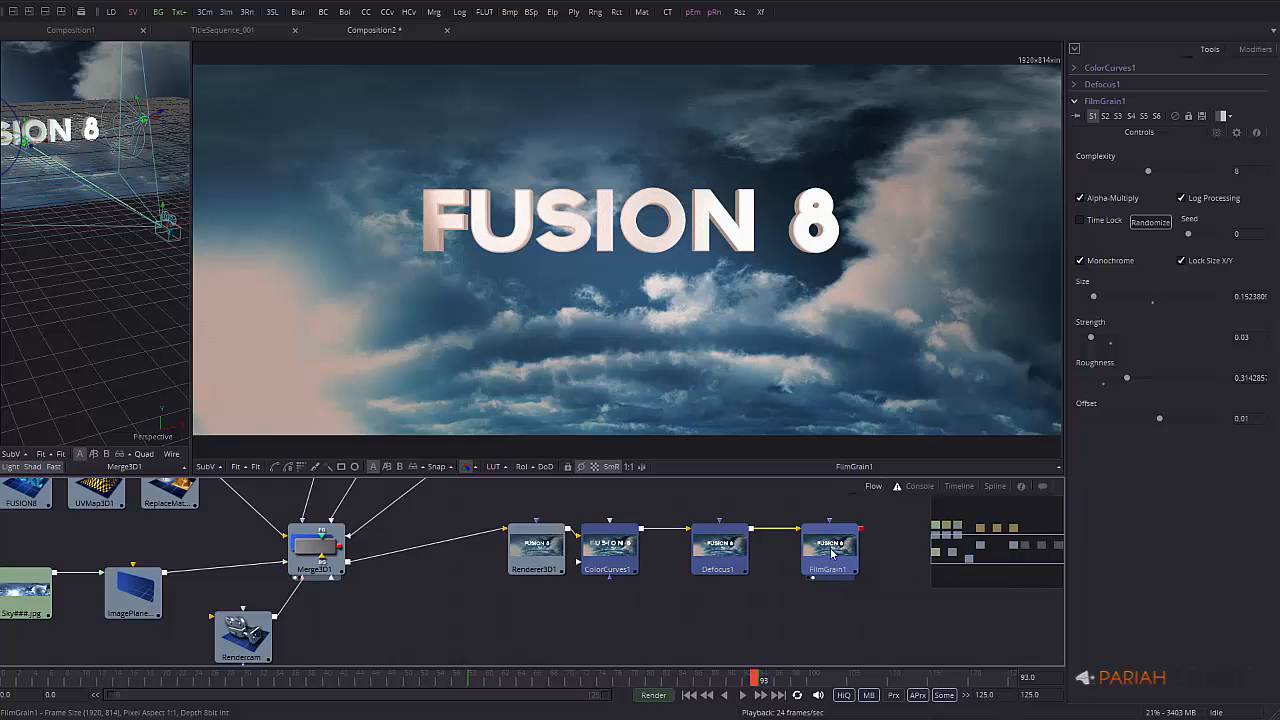
Add a Saver after FilmGrain1 writing title_001 as a QuickTime movie to the Desktop
{"action": "left_click_drag", "start_coordinate": [698, 613], "coordinate": [756, 552]}
{"action": "left_click", "coordinate": [792, 552]}
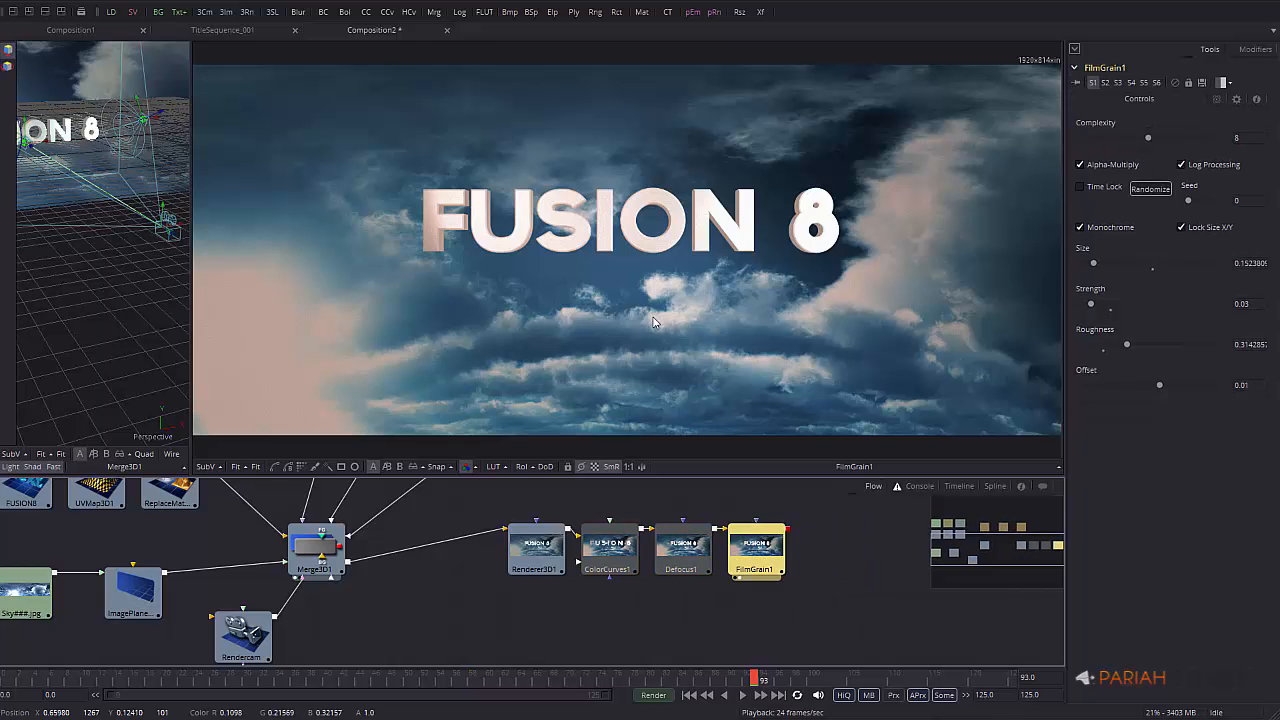
{"action": "left_click", "coordinate": [134, 14]}
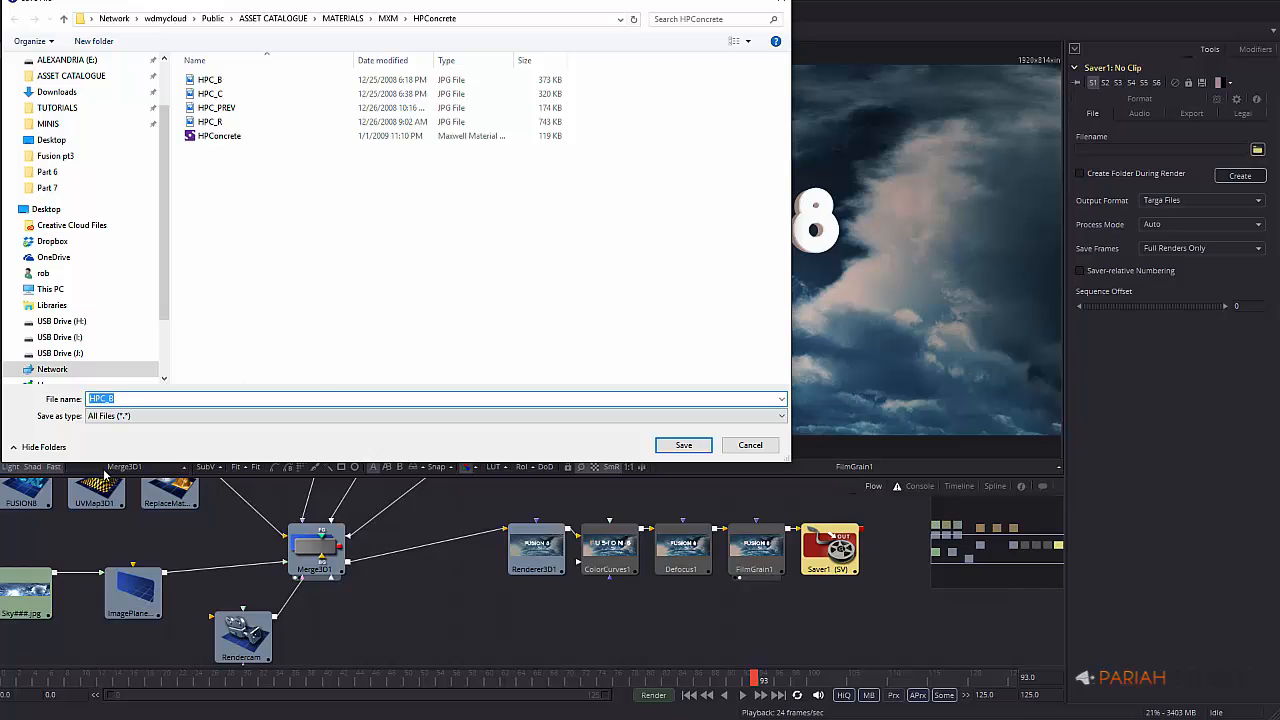
{"action": "left_click", "coordinate": [42, 209]}
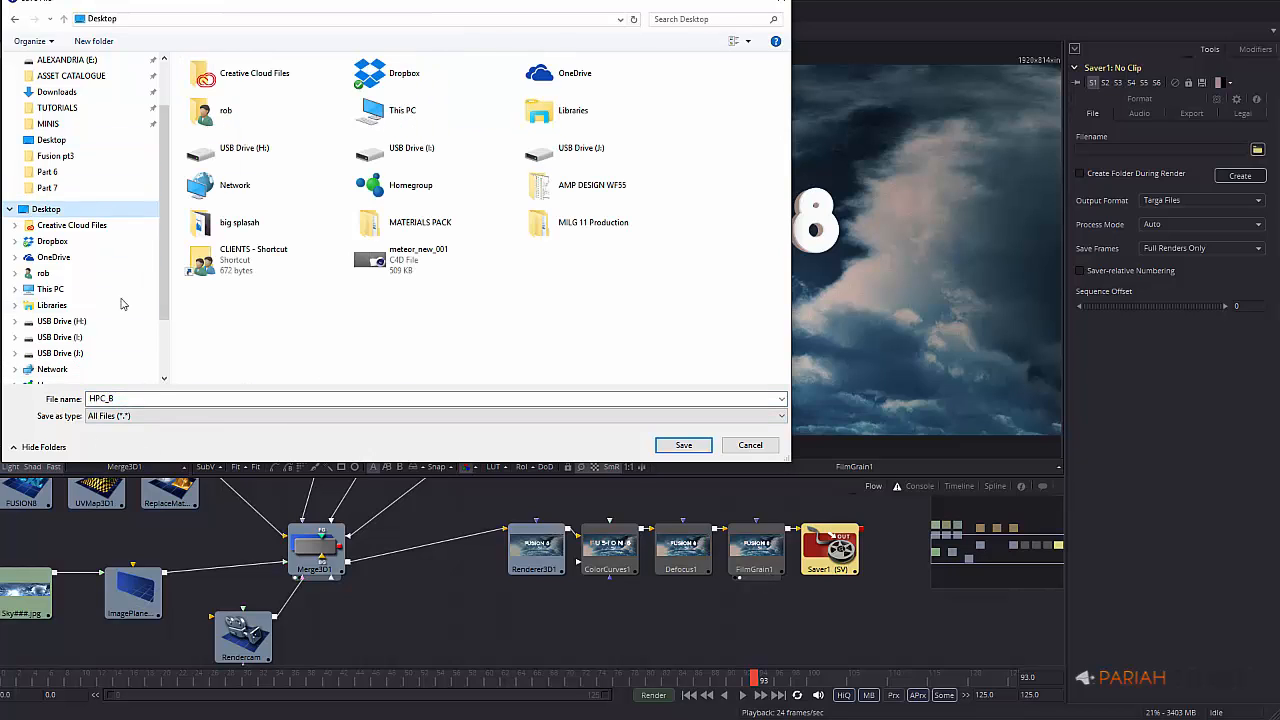
{"action": "double_click", "coordinate": [130, 398]}
{"action": "type", "text": "tit"}
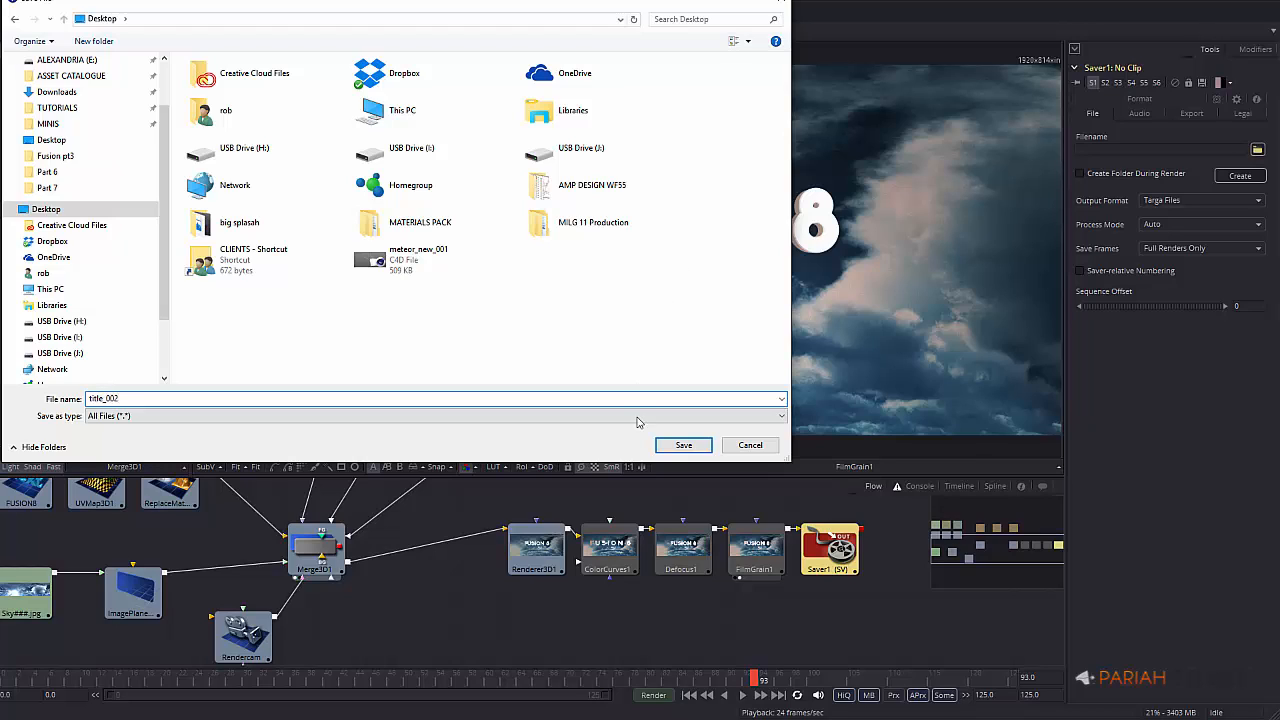
{"action": "type", "text": "le_001"}
{"action": "left_click", "coordinate": [553, 418]}
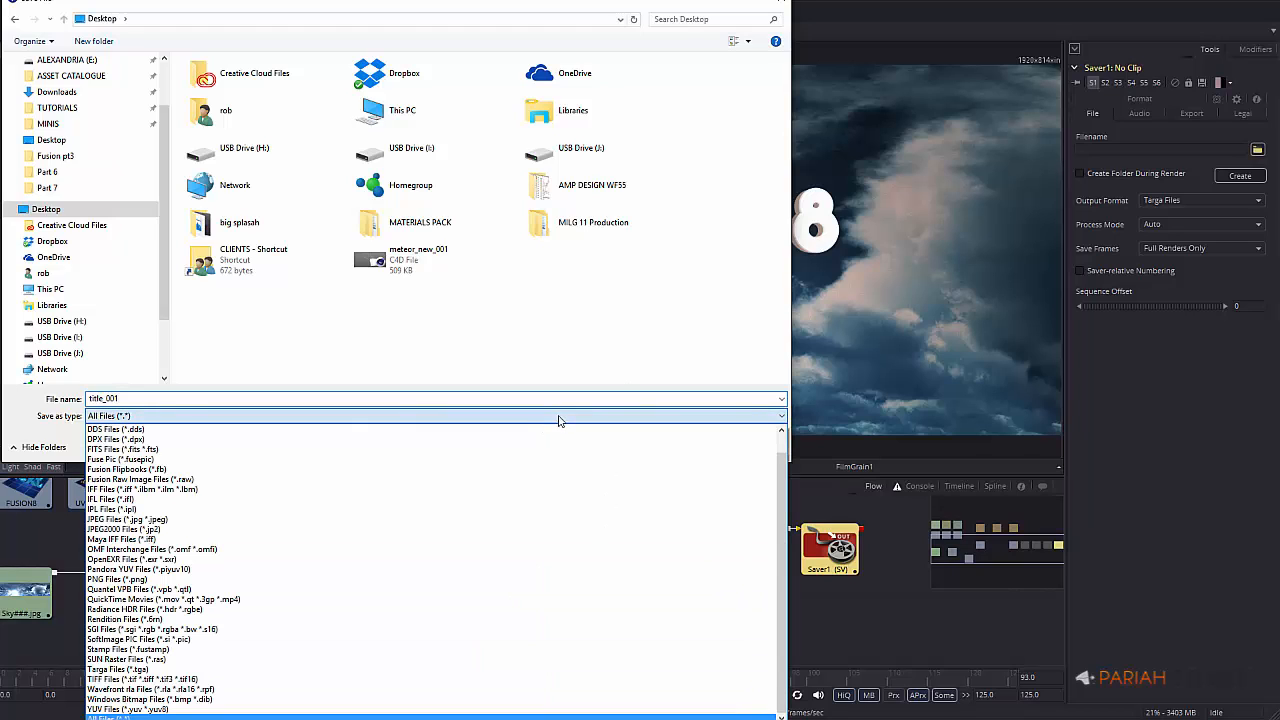
{"action": "left_click", "coordinate": [141, 600]}
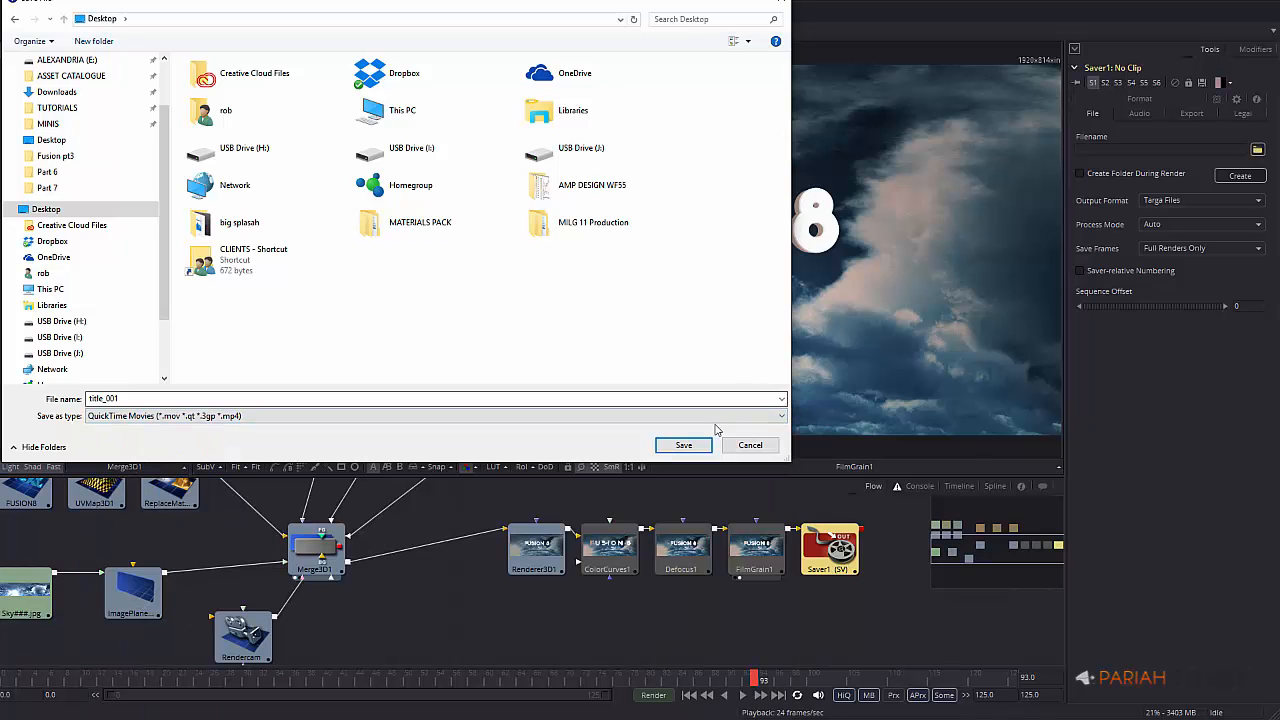
{"action": "left_click", "coordinate": [698, 446]}
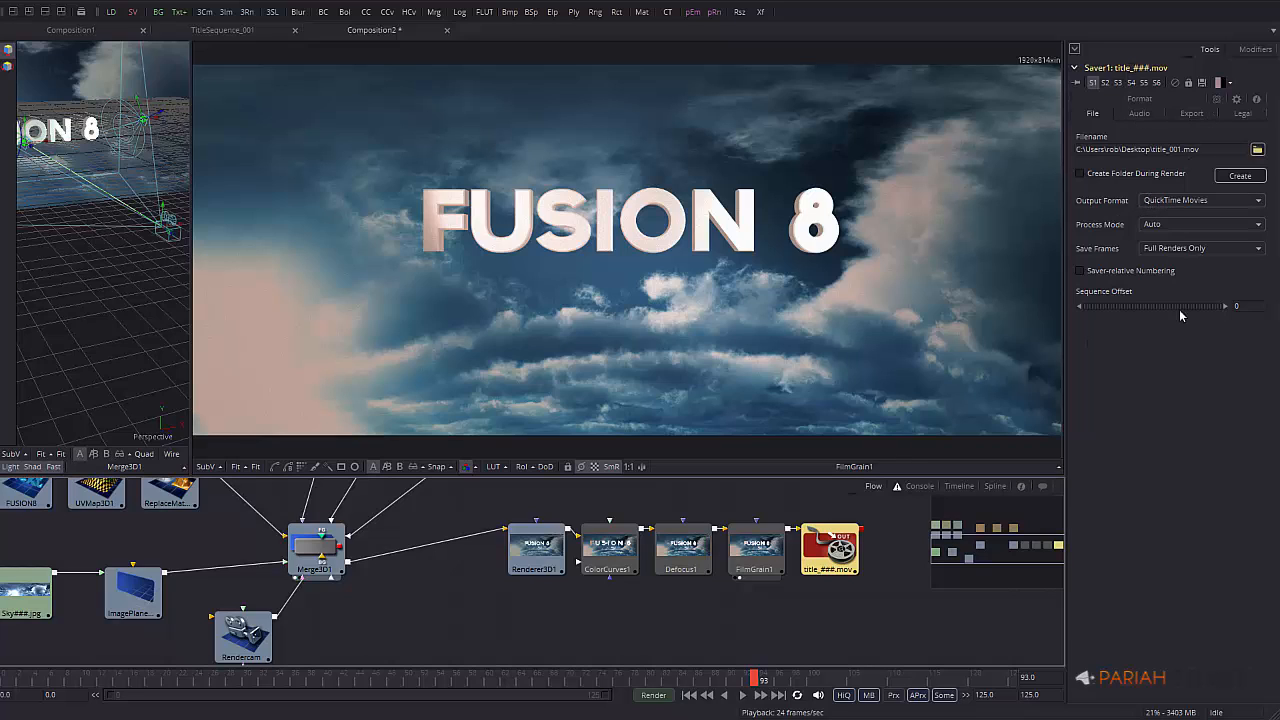
Change the Saver's H.264 Key Frames from 30 to 24 and bring up Render Settings
{"action": "left_click", "coordinate": [1191, 114]}
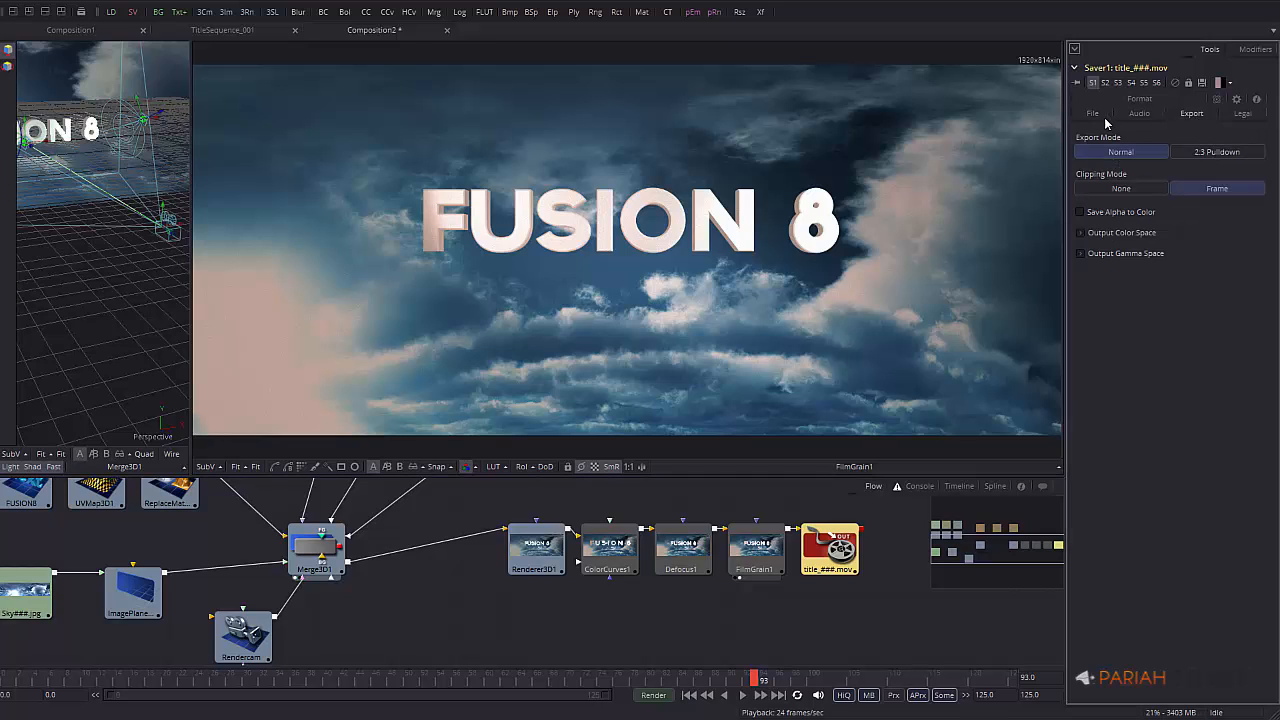
{"action": "left_click", "coordinate": [1144, 100]}
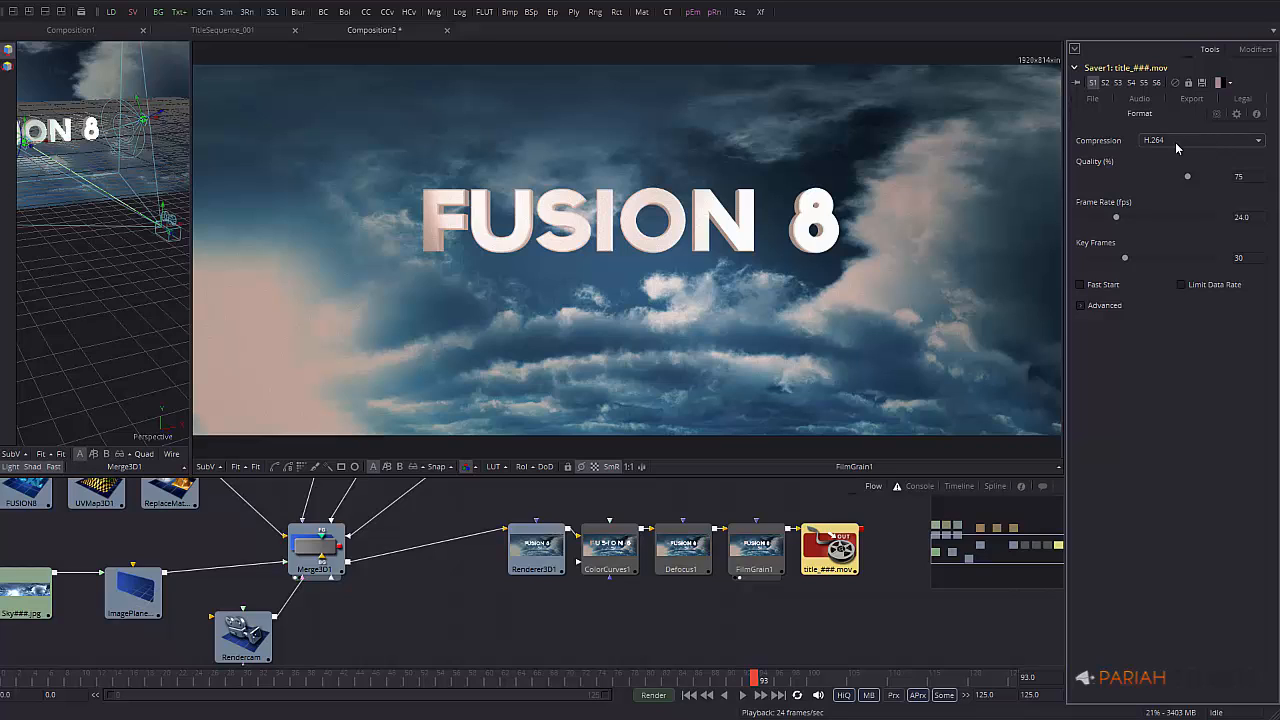
{"action": "double_click", "coordinate": [1256, 257]}
{"action": "type", "text": "24"}
{"action": "key", "text": "Return"}
{"action": "left_click", "coordinate": [655, 695]}
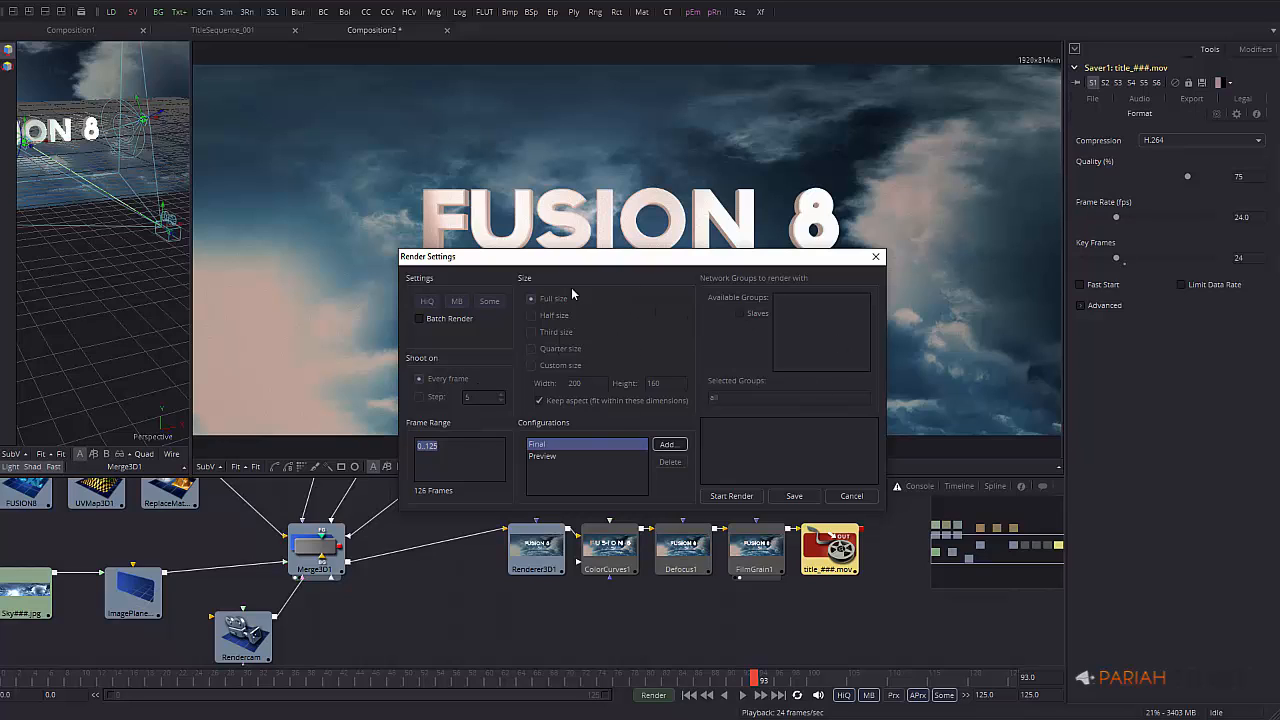
Start the Final render of frames 0–125 to title_001.mov
{"action": "left_click", "coordinate": [731, 496]}
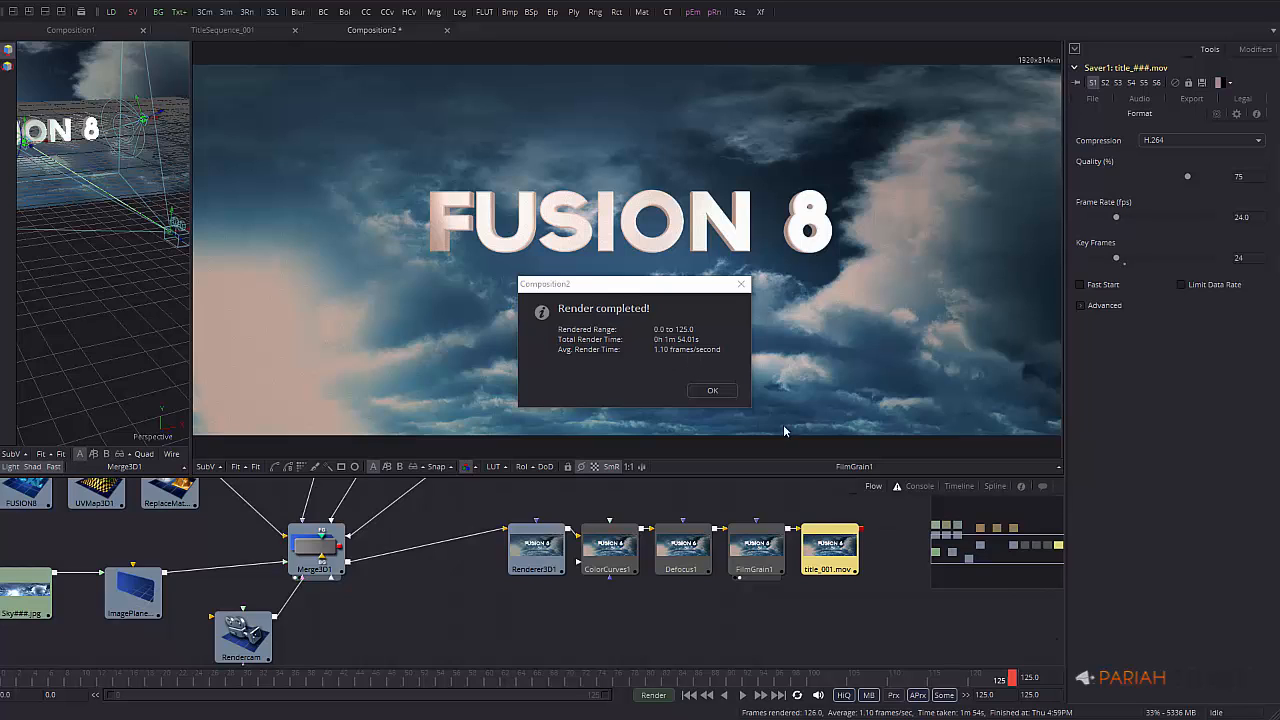
Dismiss the render report, play back the title_001 movie, then close the player
{"action": "left_click", "coordinate": [713, 391]}
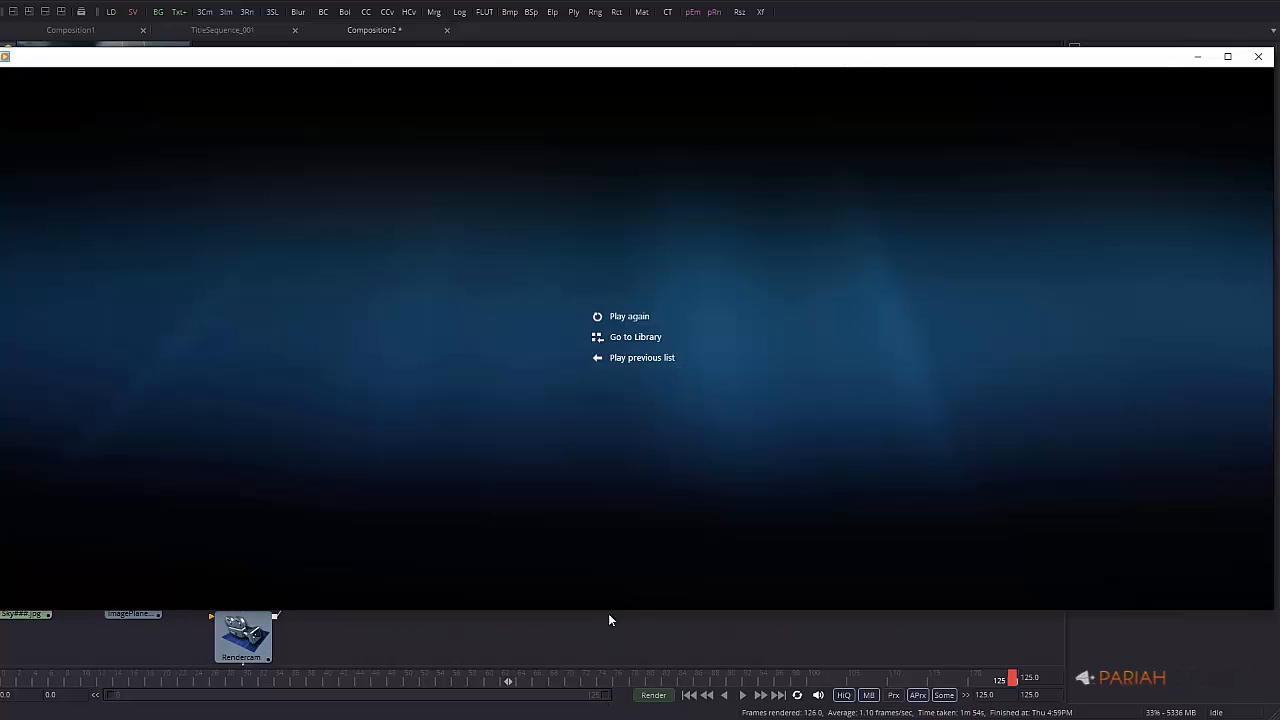
{"action": "left_click", "coordinate": [633, 592]}
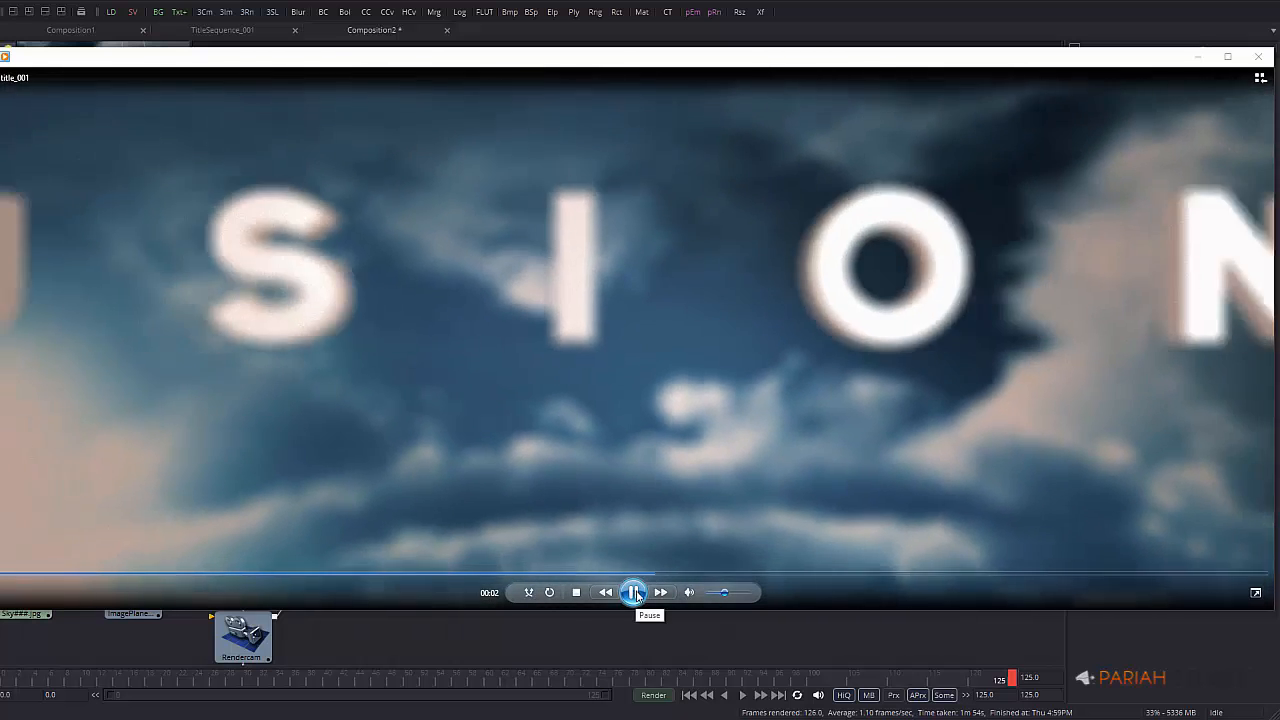
{"action": "left_click", "coordinate": [635, 593]}
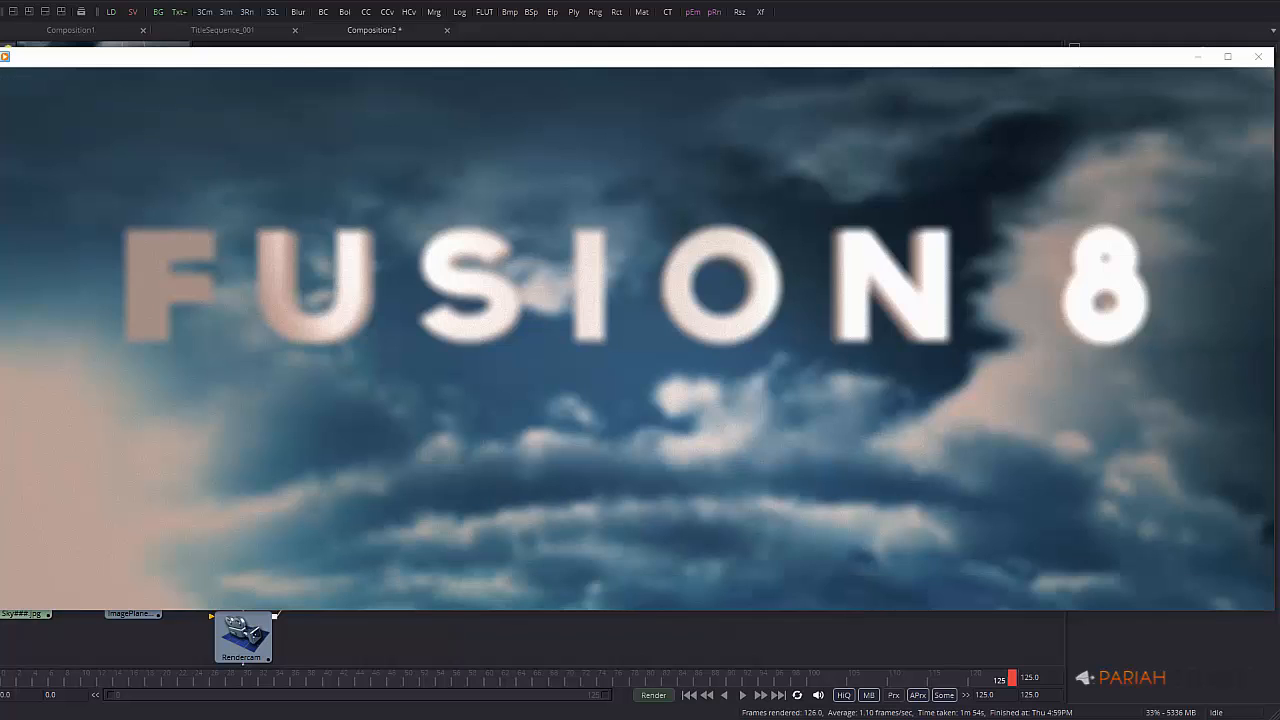
{"action": "mouse_move", "coordinate": [449, 268]}
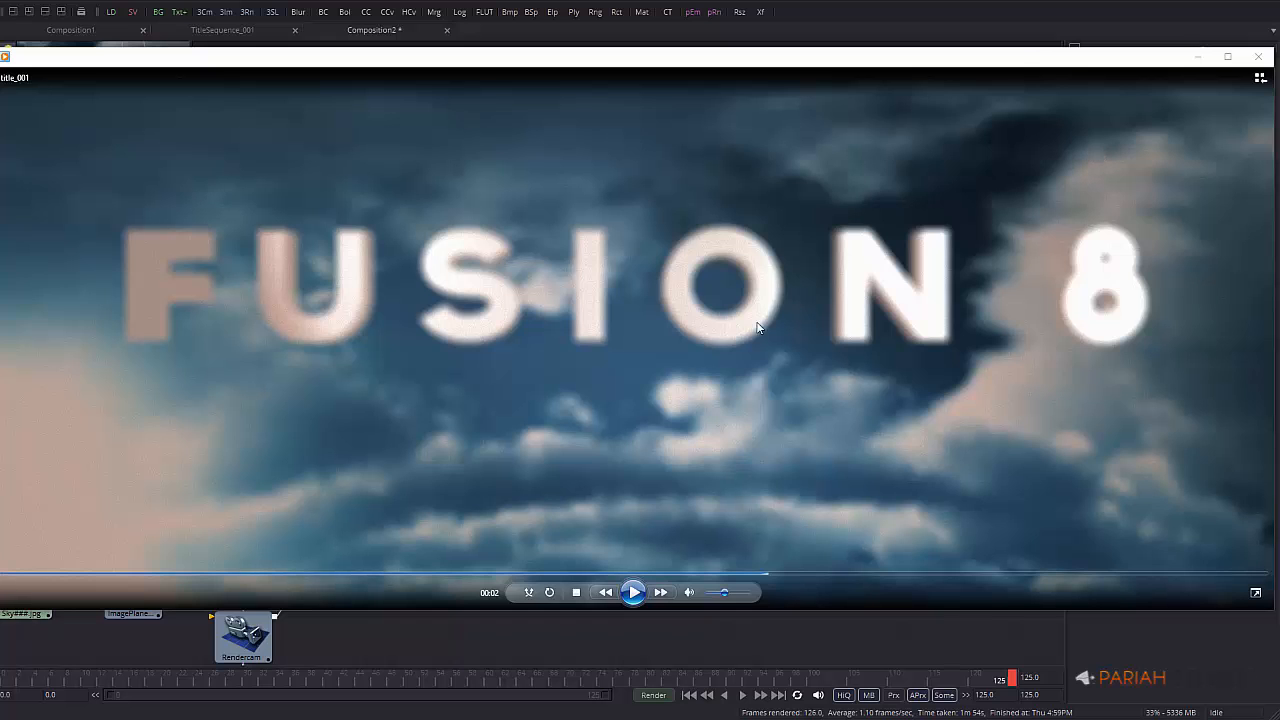
{"action": "left_click", "coordinate": [1258, 56]}
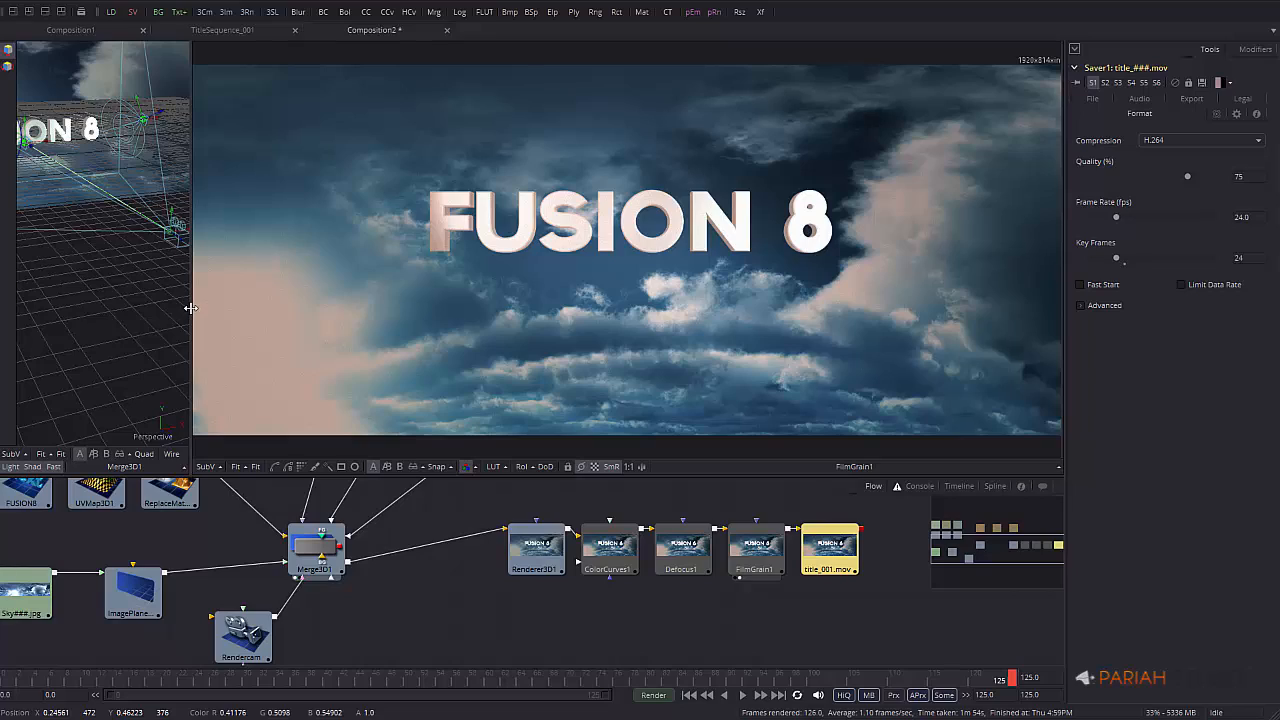
Widen the 3D view beside the main viewer, orbit around the title, and fit all nodes in the Flow
{"action": "left_click_drag", "start_coordinate": [192, 305], "coordinate": [580, 299]}
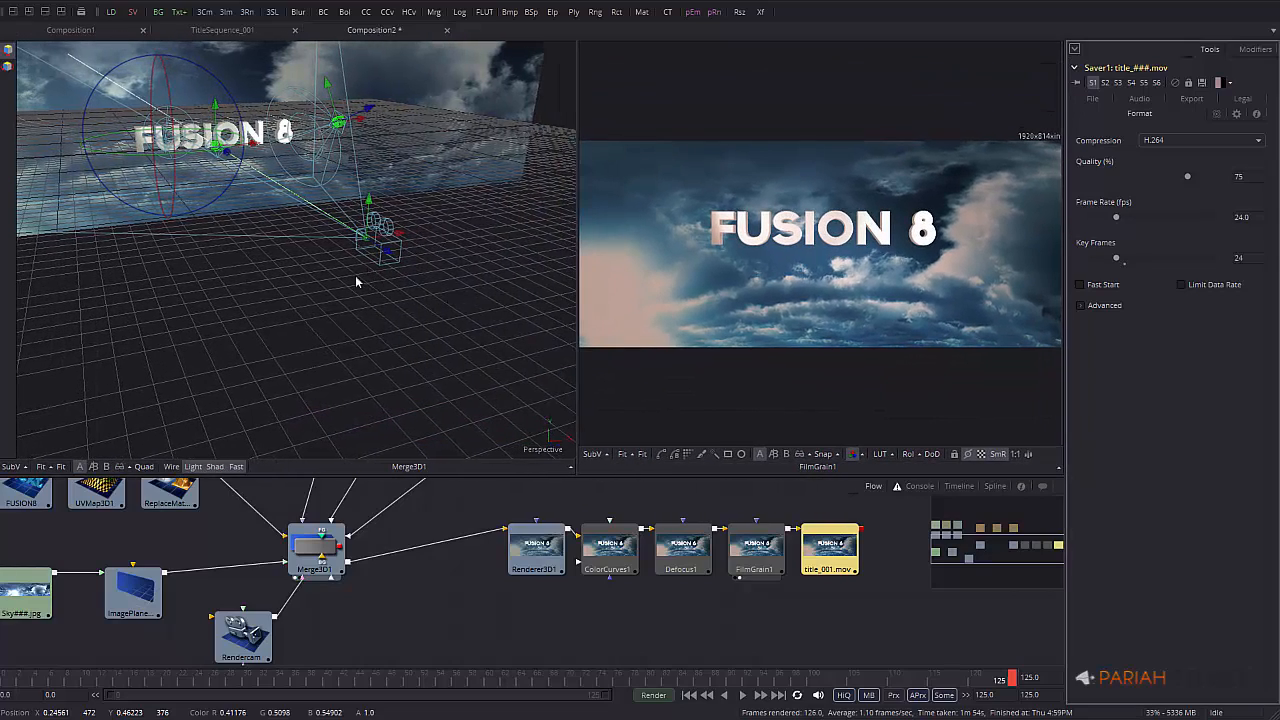
{"action": "middle_click_drag", "start_coordinate": [355, 282], "coordinate": [400, 280], "text": "alt"}
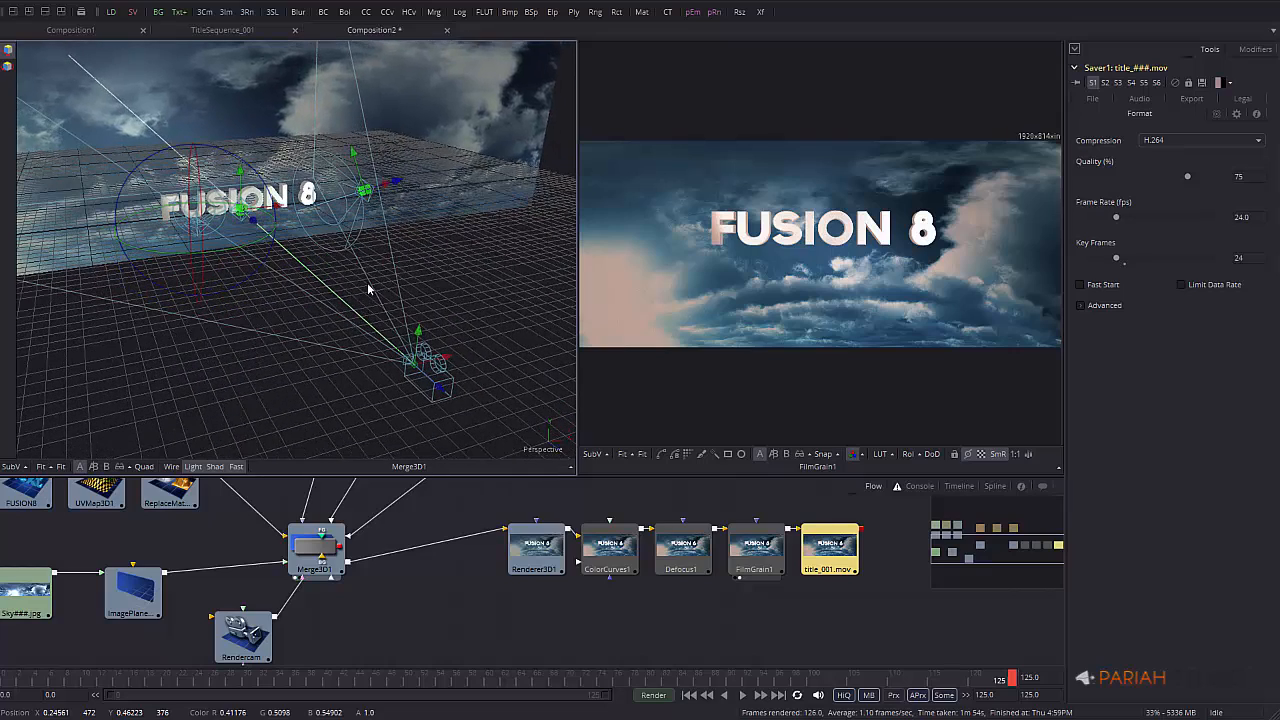
{"action": "middle_click_drag", "start_coordinate": [654, 615], "coordinate": [564, 628]}
{"action": "middle_click_drag", "start_coordinate": [511, 565], "coordinate": [494, 574]}
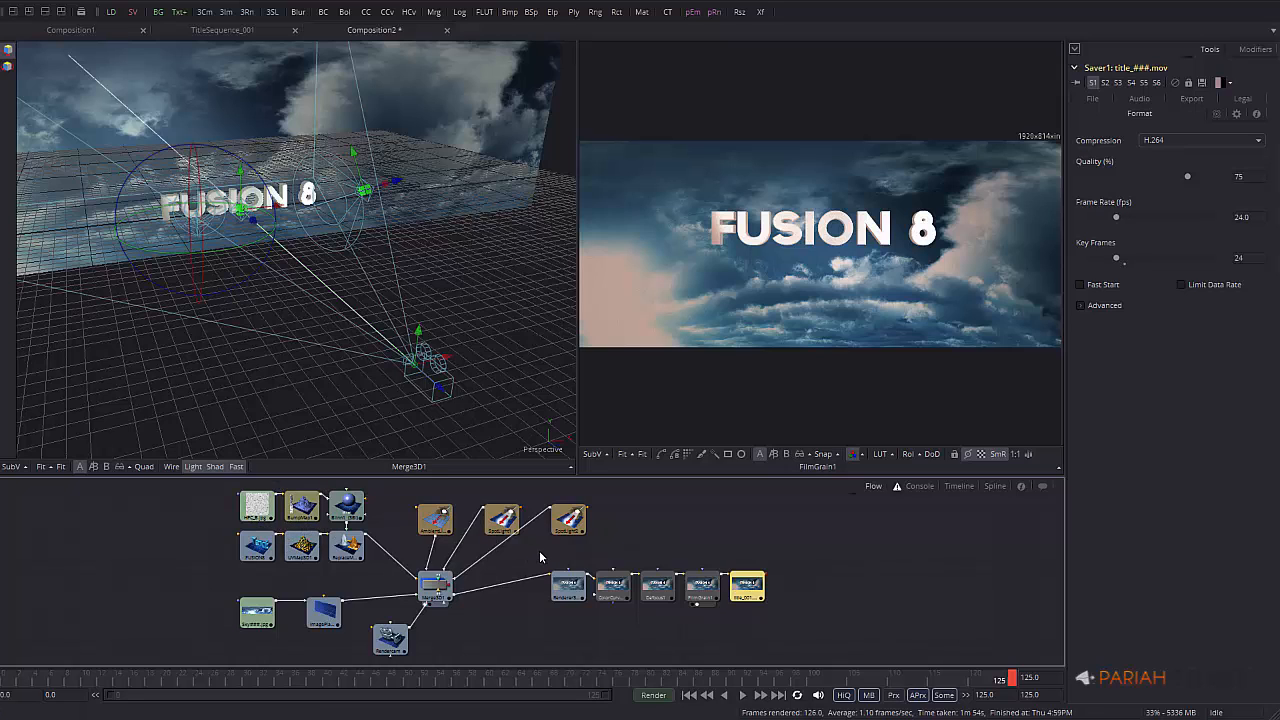
Inspect the keyed parameters' animation curves, then show the Timeline with FUSION8 and Defocus1 keyframes
{"action": "left_click", "coordinate": [995, 487]}
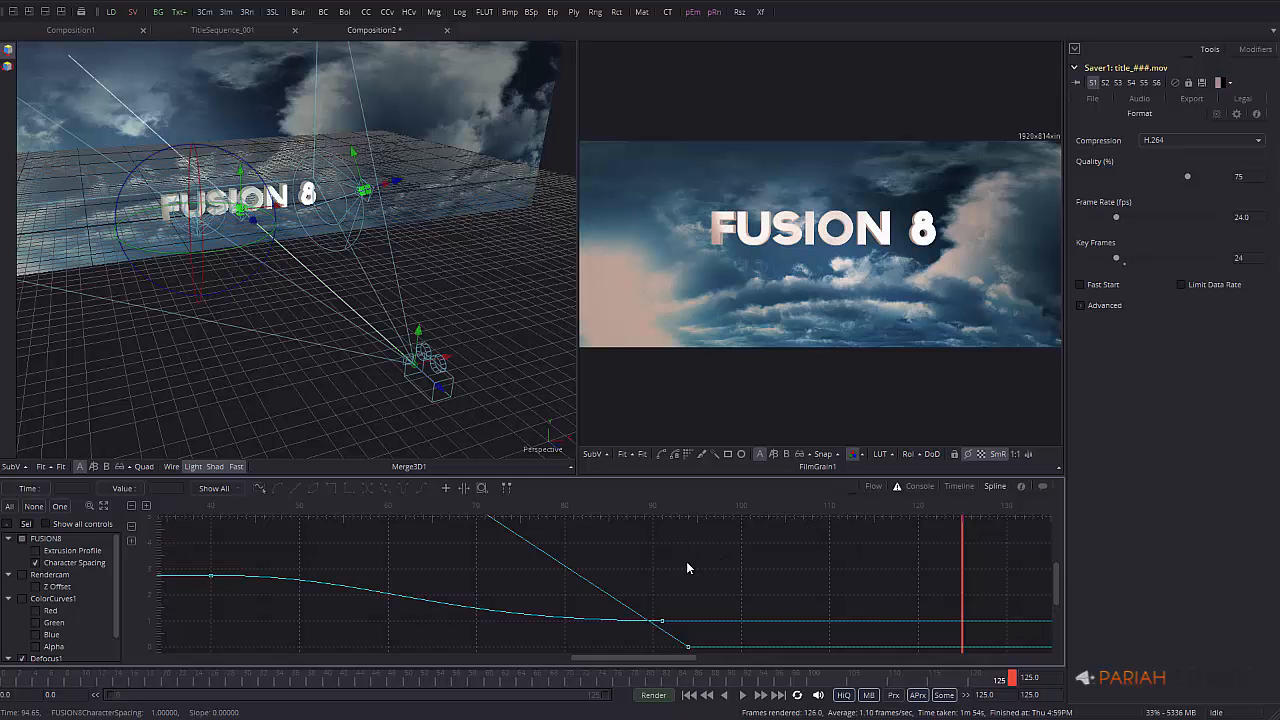
{"action": "mouse_move", "coordinate": [693, 572]}
{"action": "middle_mouse_down"}
{"action": "mouse_move", "coordinate": [700, 623]}
{"action": "mouse_move", "coordinate": [677, 557]}
{"action": "middle_mouse_up"}
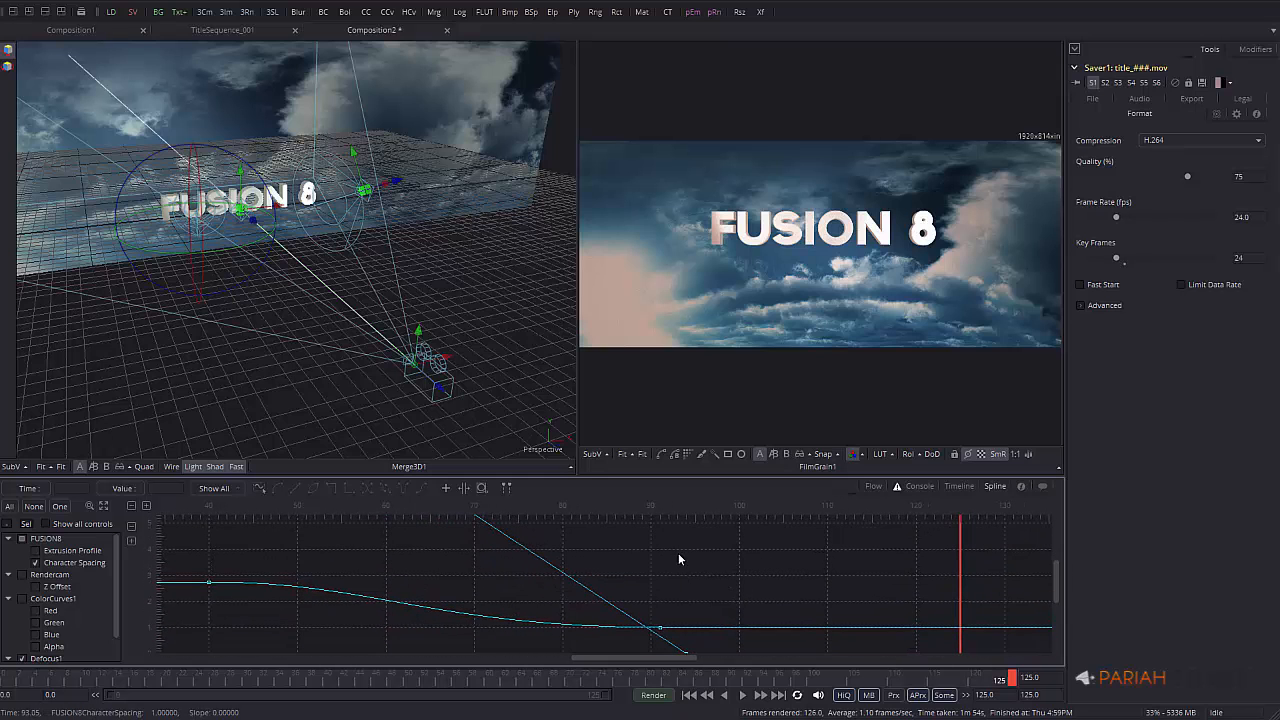
{"action": "middle_click_drag", "start_coordinate": [766, 590], "coordinate": [727, 591]}
{"action": "left_click", "coordinate": [959, 487]}
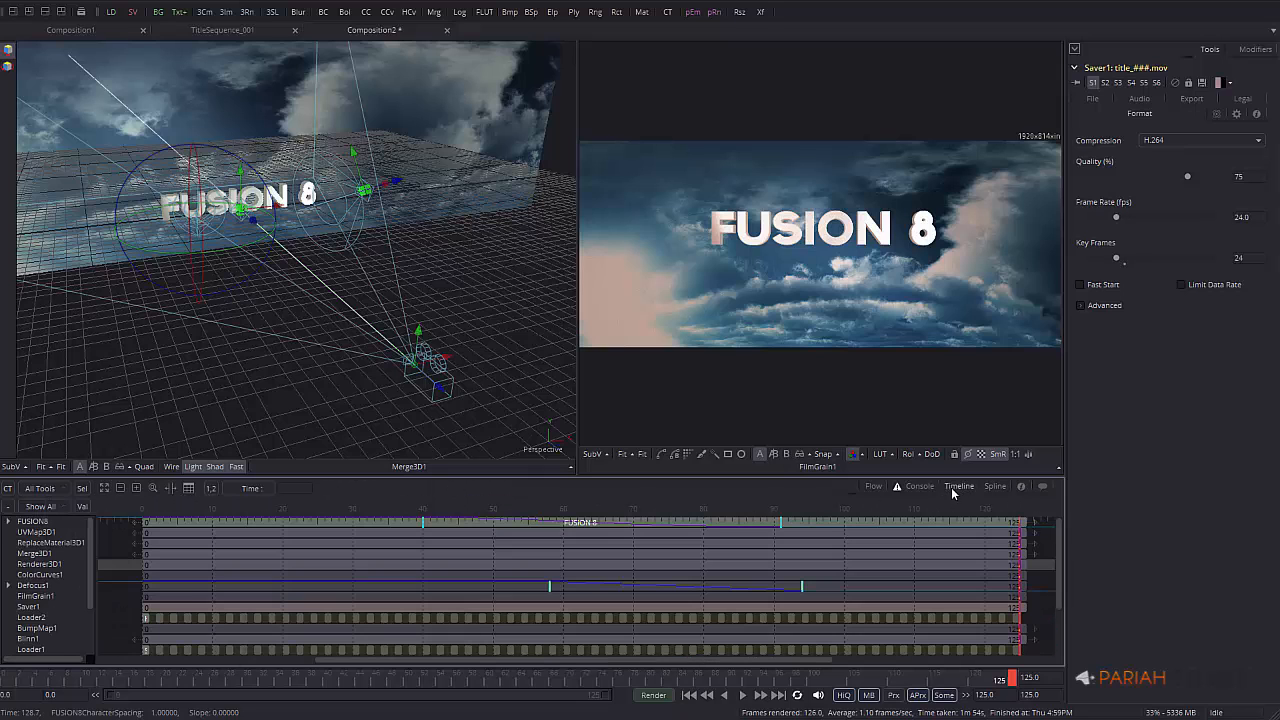